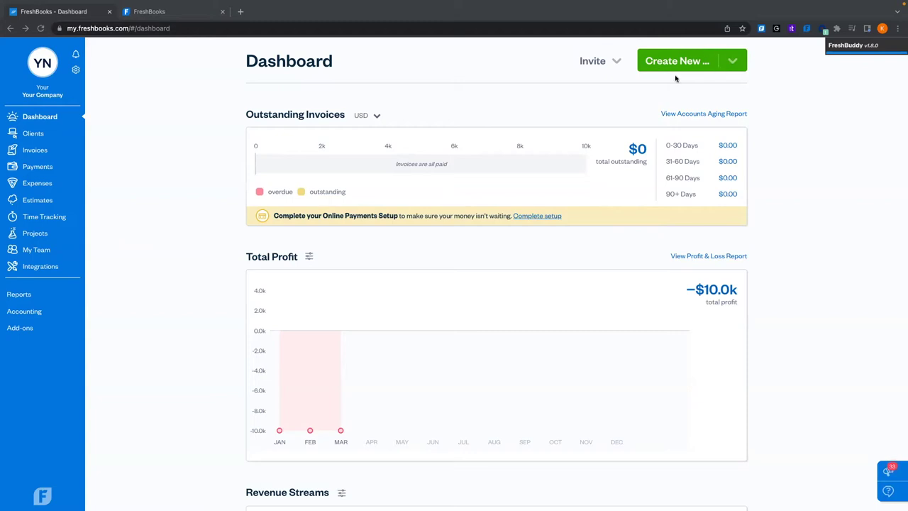
Look over the Create New list, dismiss it unused, and scroll through the page
{"action": "left_click", "coordinate": [734, 61]}
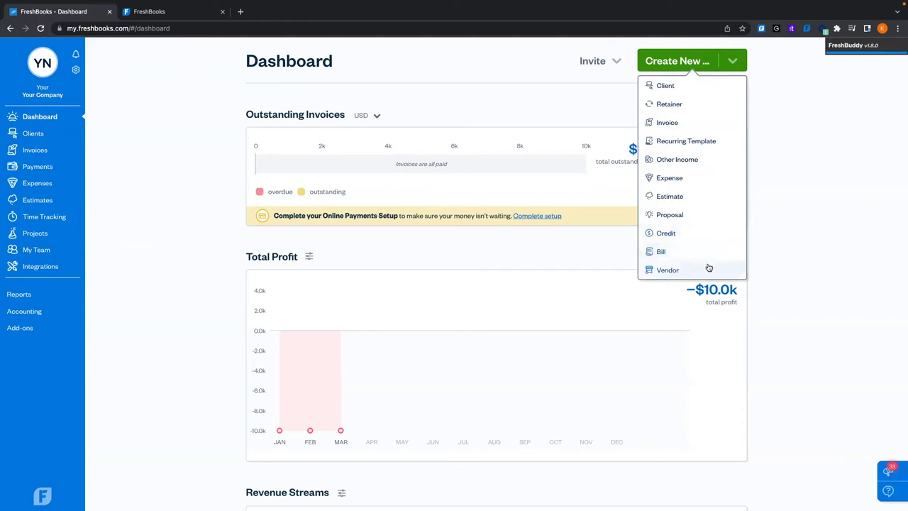
{"action": "left_click", "coordinate": [789, 204]}
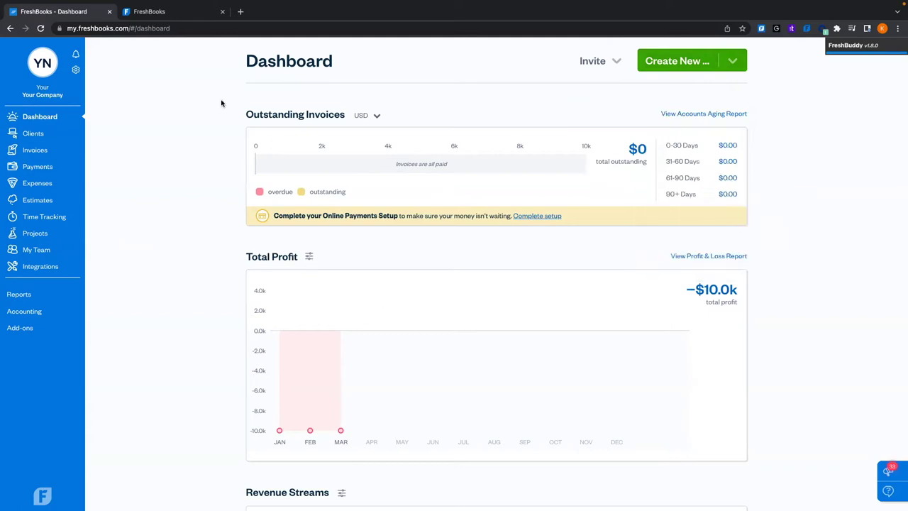
{"action": "scroll", "coordinate": [227, 165], "scroll_direction": "down", "scroll_amount": 5}
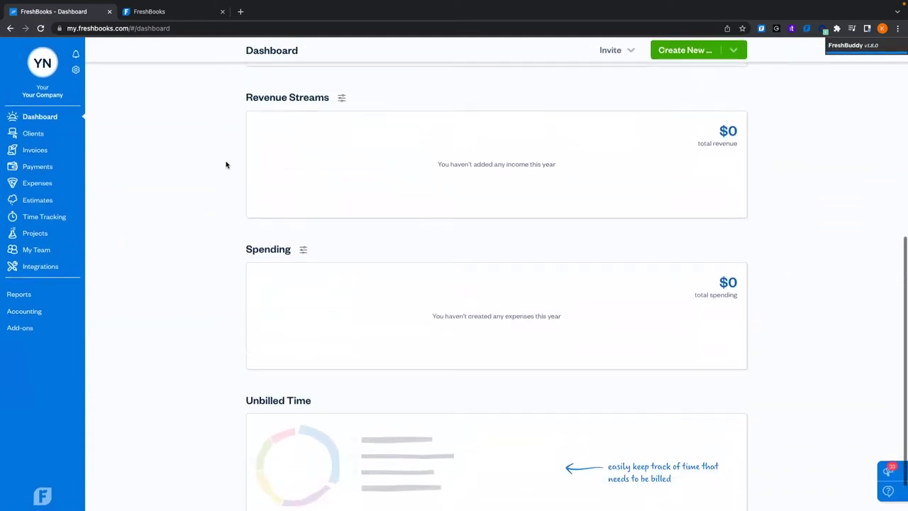
{"action": "scroll", "coordinate": [226, 165], "scroll_direction": "up", "scroll_amount": 5}
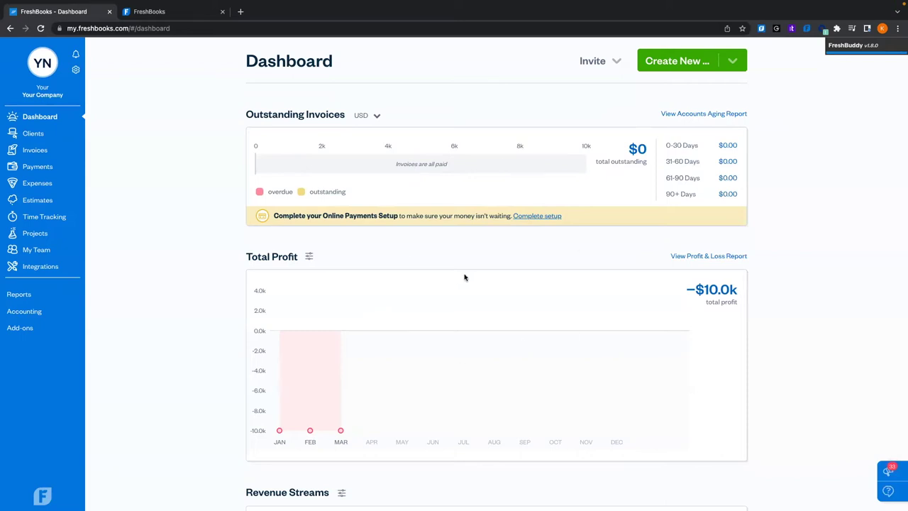
{"action": "scroll", "coordinate": [259, 198], "scroll_direction": "down", "scroll_amount": 1}
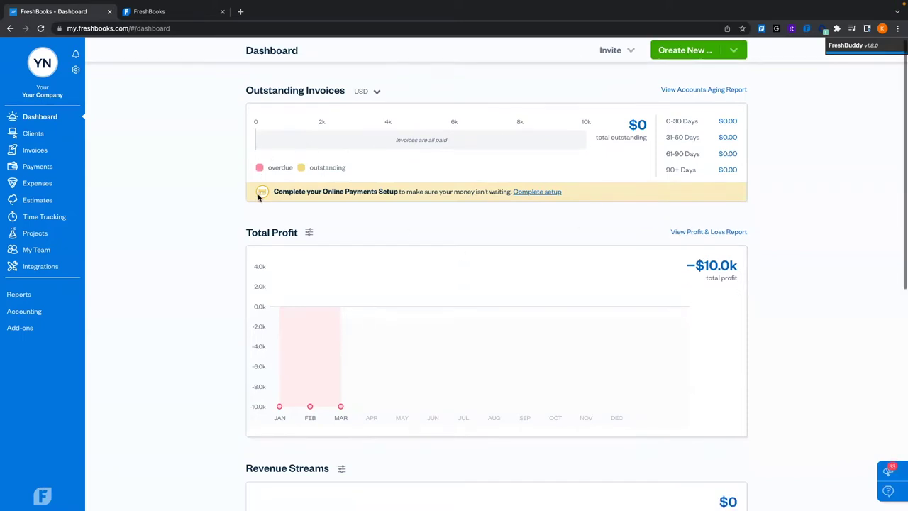
{"action": "scroll", "coordinate": [259, 198], "scroll_direction": "up", "scroll_amount": 1}
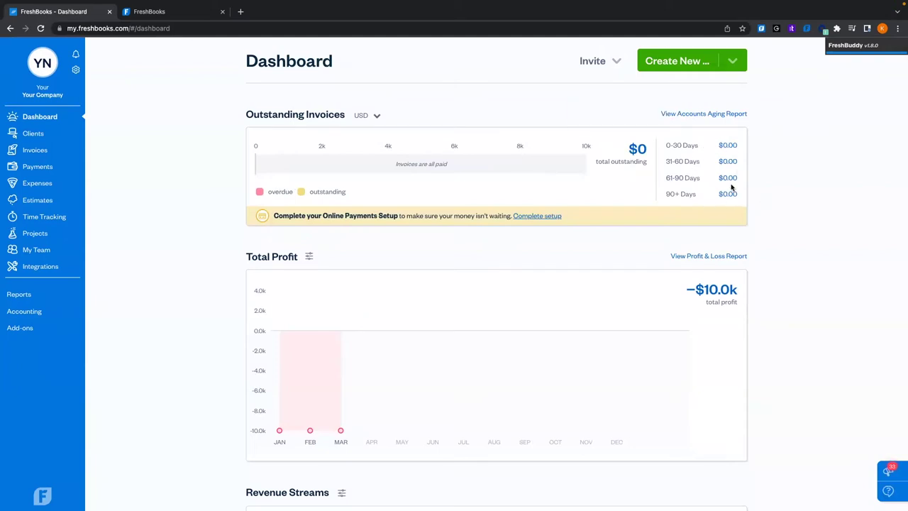
{"action": "scroll", "coordinate": [768, 219], "scroll_direction": "down", "scroll_amount": 3}
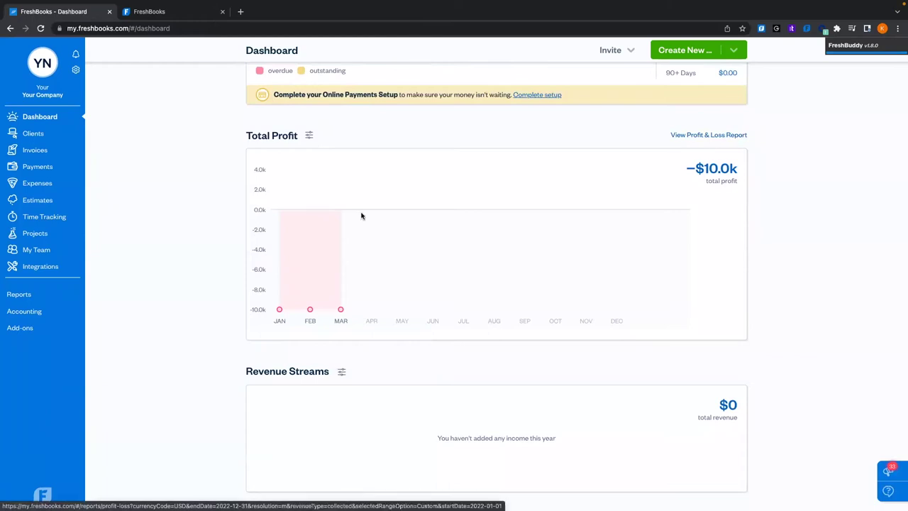
{"action": "mouse_move", "coordinate": [279, 310]}
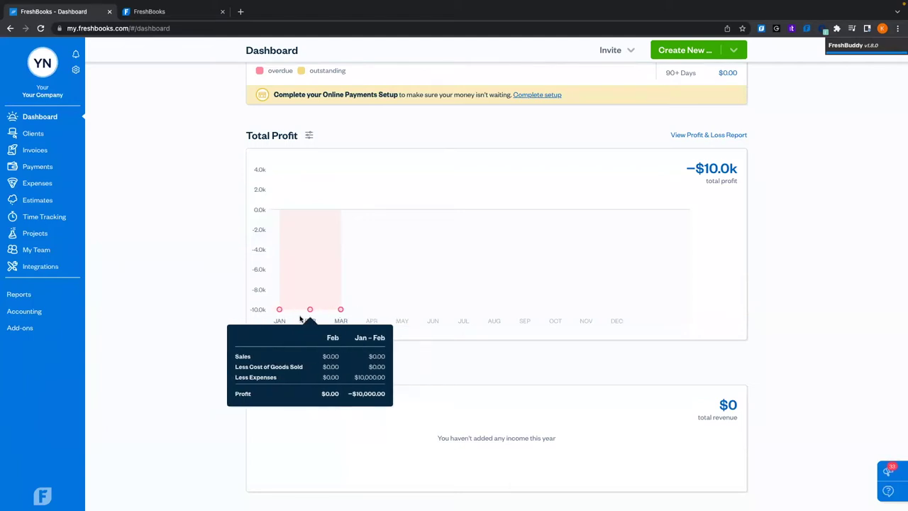
{"action": "scroll", "coordinate": [219, 378], "scroll_direction": "down", "scroll_amount": 3}
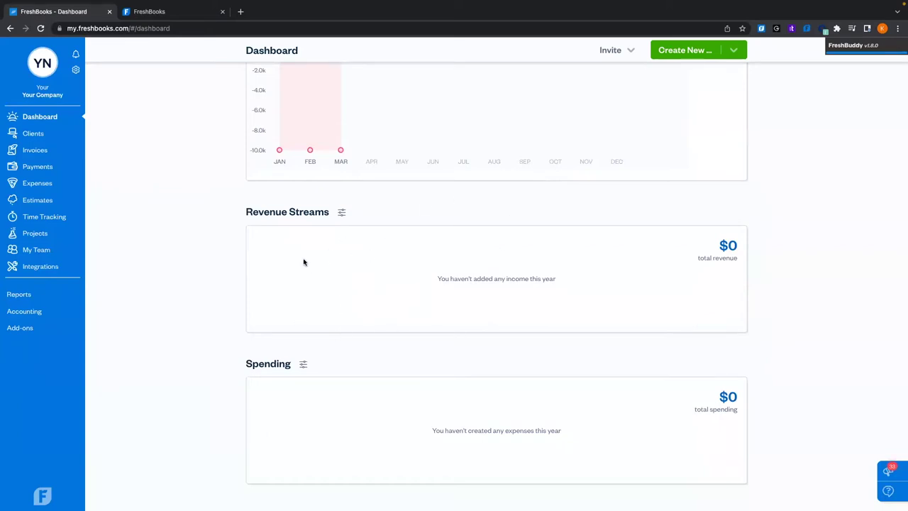
{"action": "scroll", "coordinate": [303, 260], "scroll_direction": "down", "scroll_amount": 2}
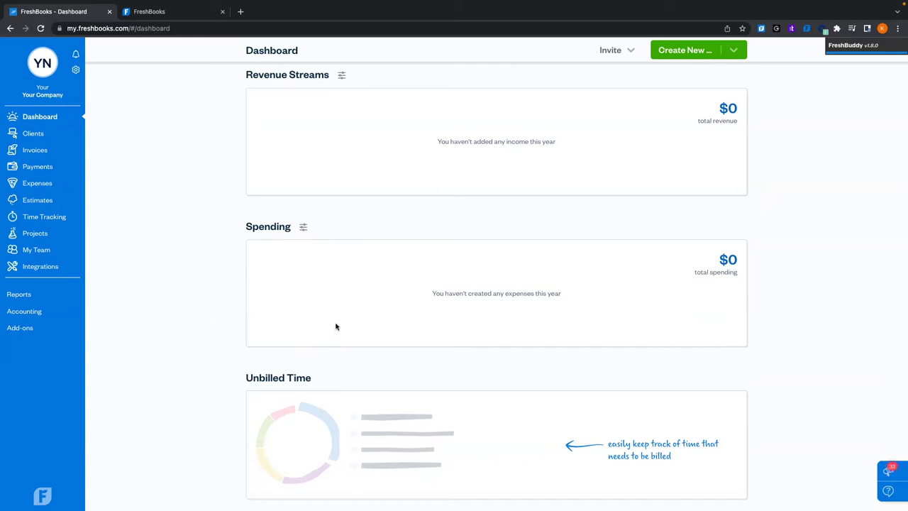
{"action": "scroll", "coordinate": [337, 326], "scroll_direction": "down", "scroll_amount": 1}
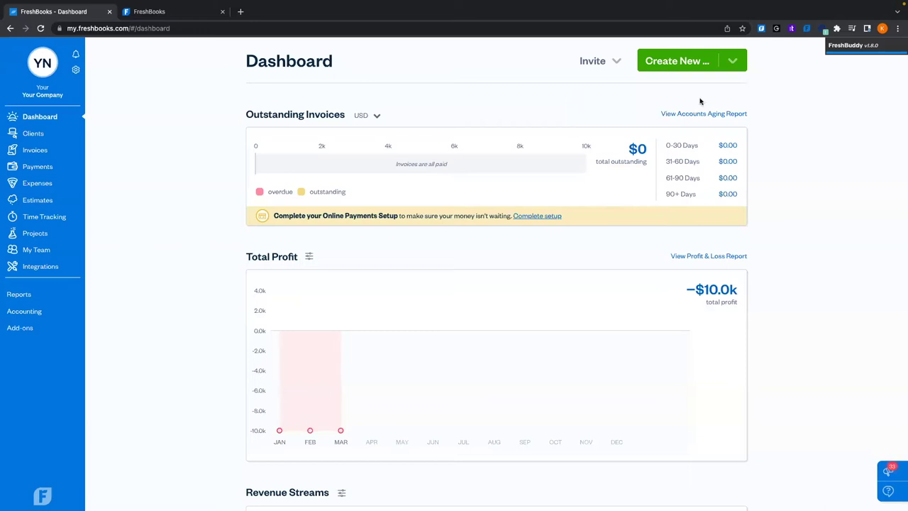
Start a new client with the contact's first name, last name, company FreshBooks and e-mail address
{"action": "left_click", "coordinate": [681, 64]}
{"action": "left_click", "coordinate": [678, 88]}
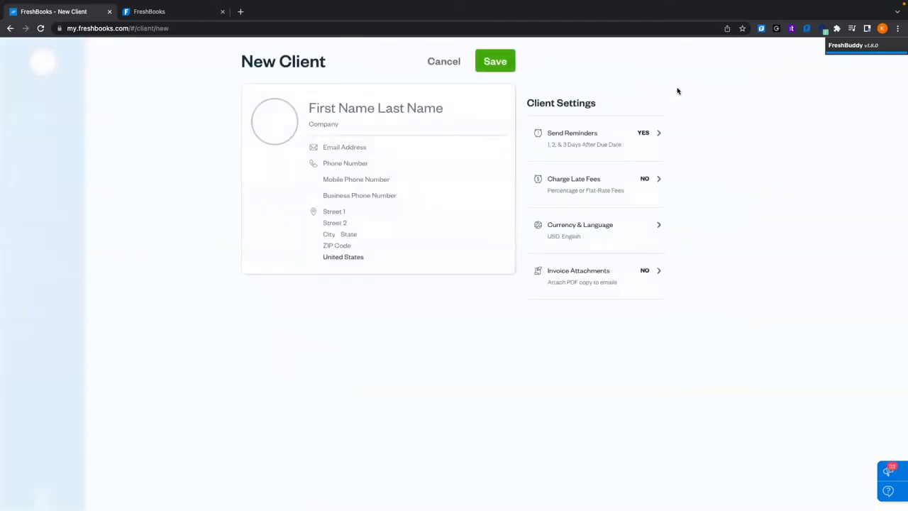
{"action": "left_click", "coordinate": [328, 107]}
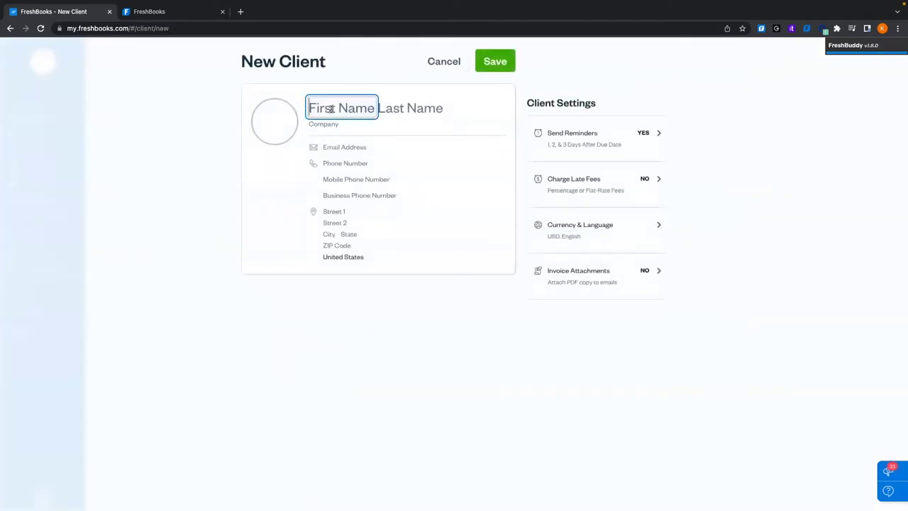
{"action": "type", "text": "Holly"}
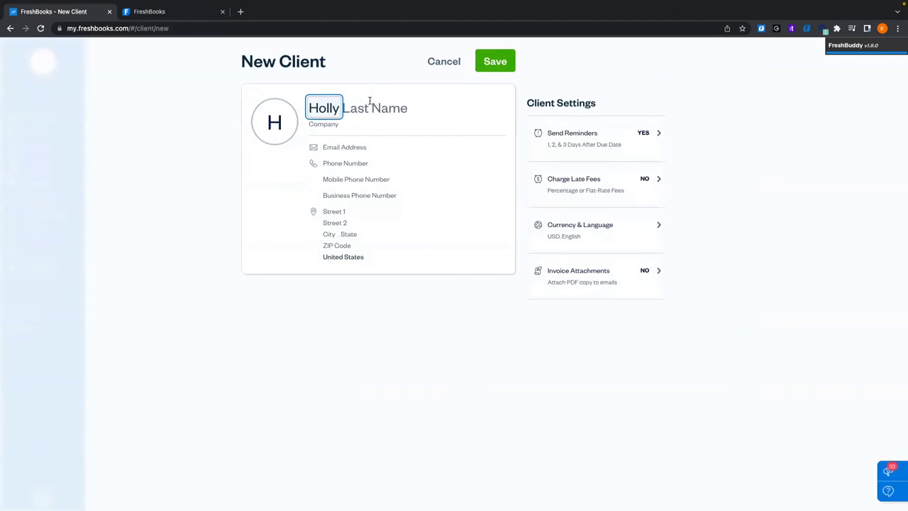
{"action": "left_click", "coordinate": [384, 110]}
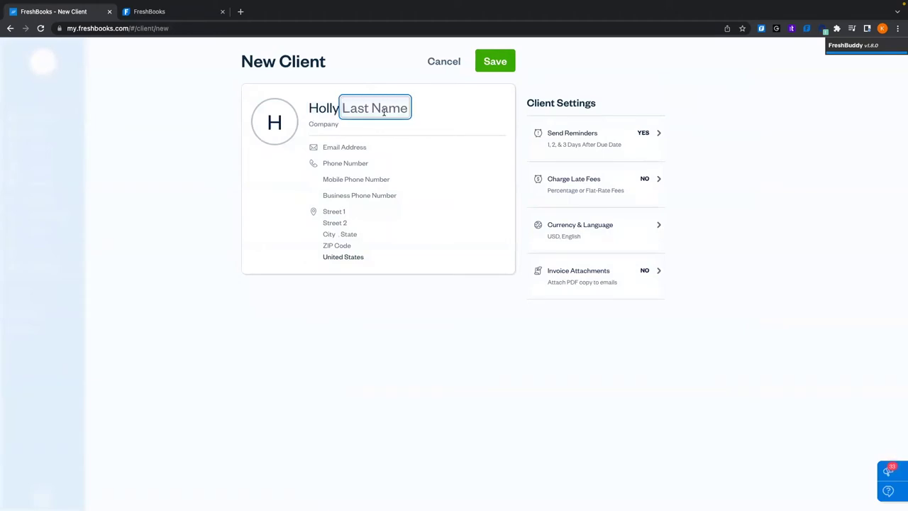
{"action": "type", "text": "FakeName"}
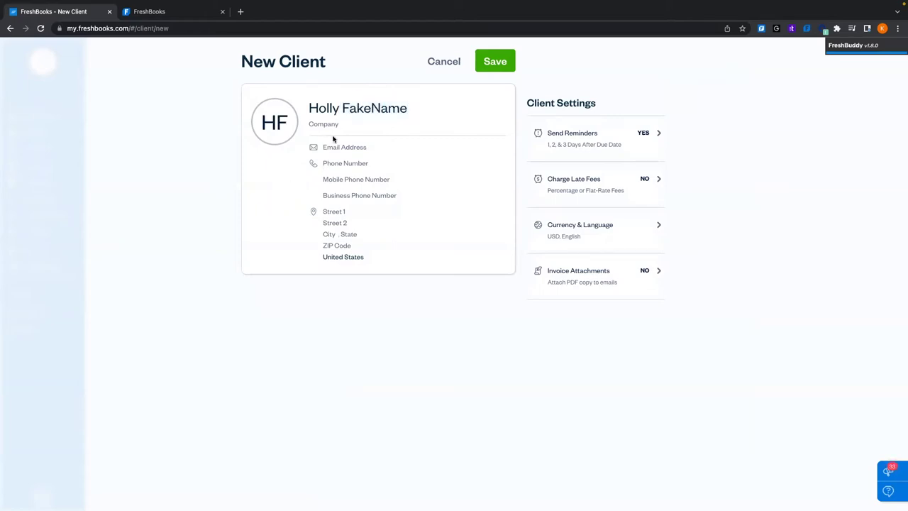
{"action": "left_click", "coordinate": [312, 124]}
{"action": "type", "text": "FreshBooks"}
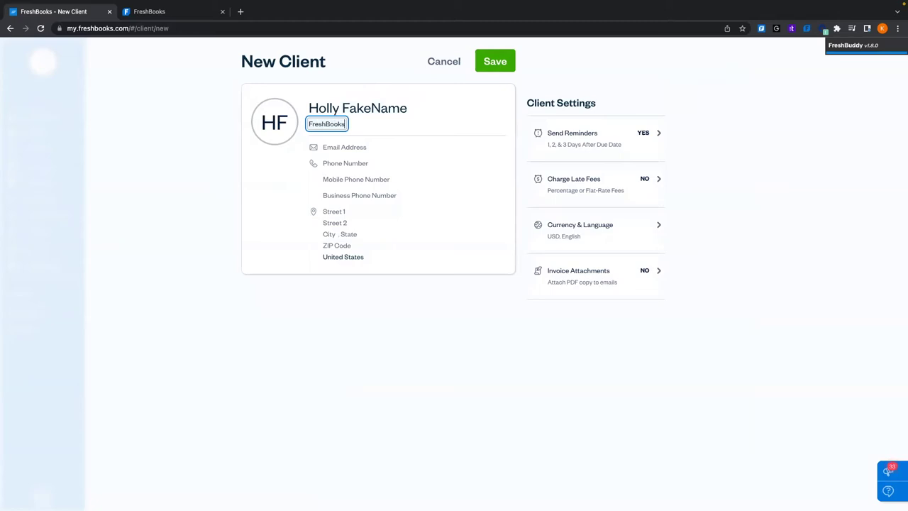
{"action": "left_click", "coordinate": [350, 148]}
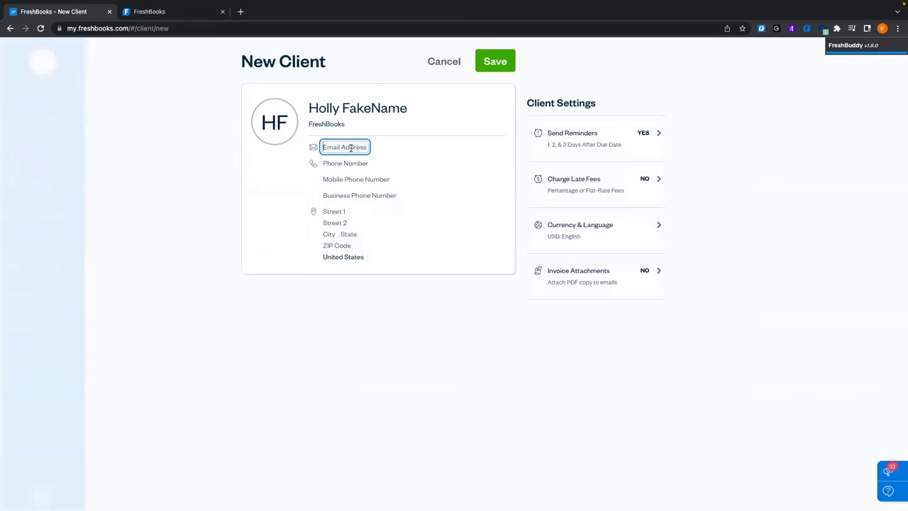
{"action": "type", "text": "f"}
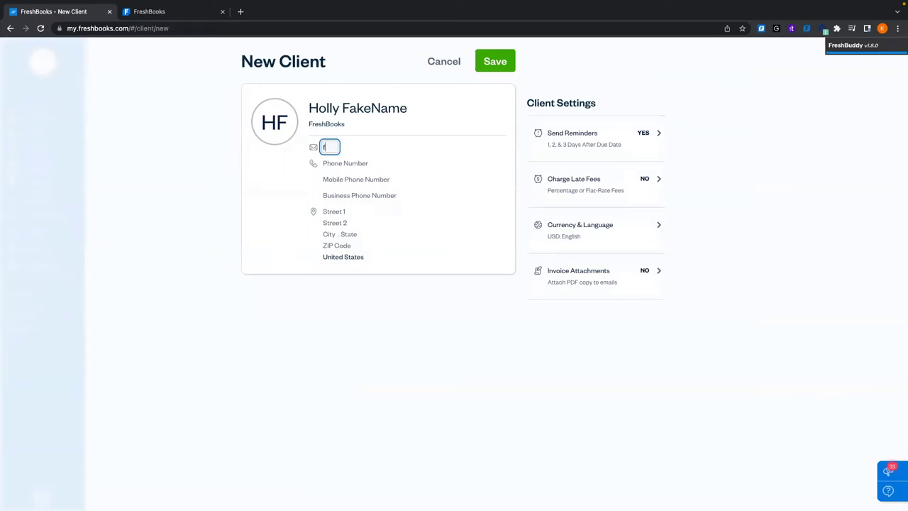
{"action": "type", "text": "ake@freshbooks.com"}
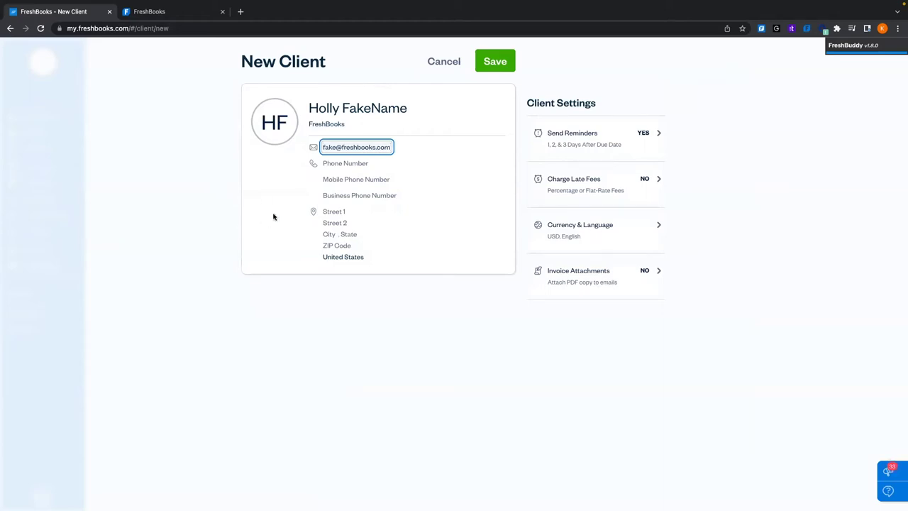
{"action": "left_click", "coordinate": [273, 217]}
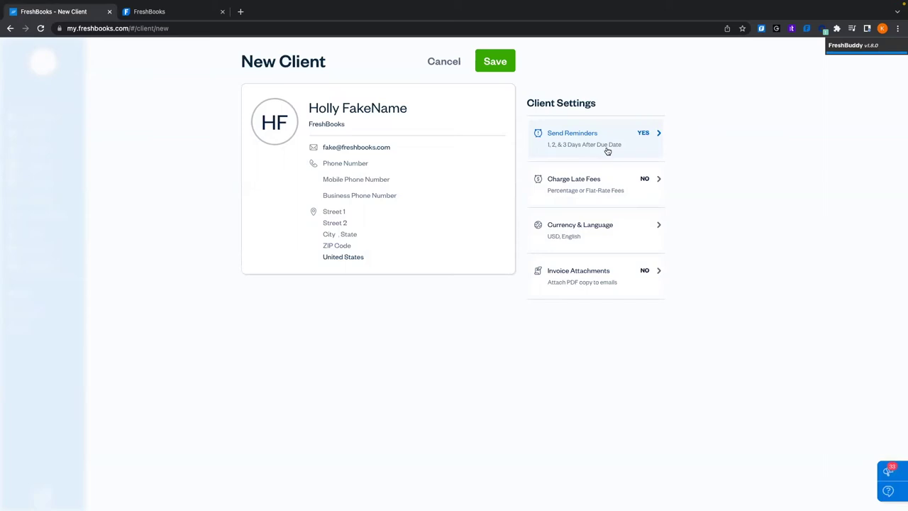
{"action": "left_click", "coordinate": [594, 148]}
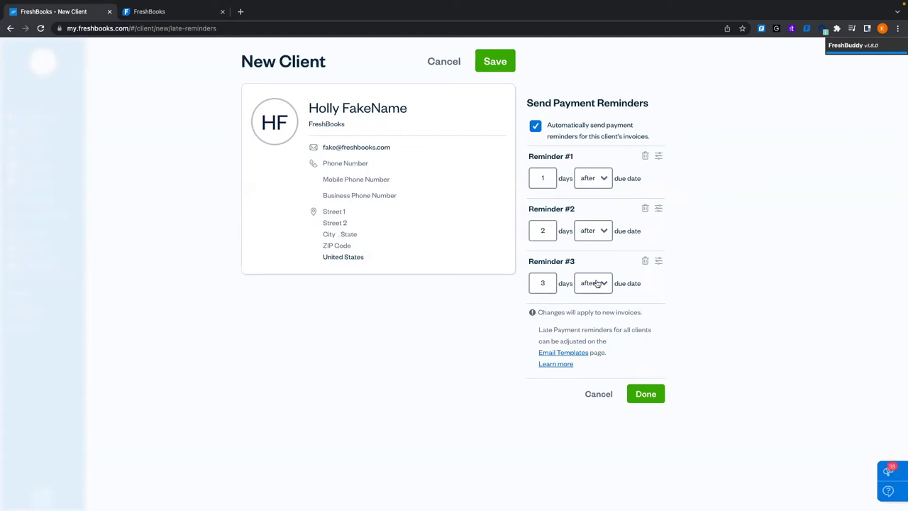
{"action": "left_click", "coordinate": [544, 178]}
{"action": "key", "text": "BackSpace"}
{"action": "left_click", "coordinate": [597, 393]}
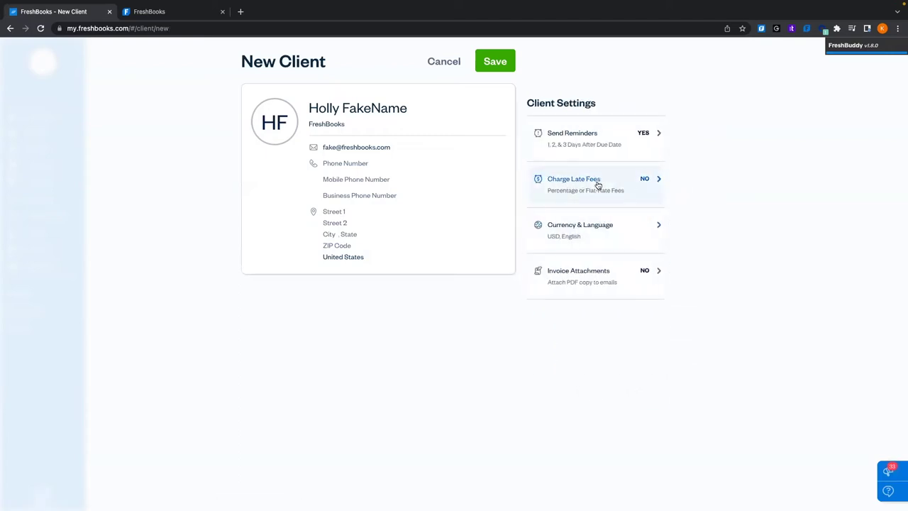
{"action": "left_click", "coordinate": [598, 185]}
{"action": "left_click", "coordinate": [537, 126]}
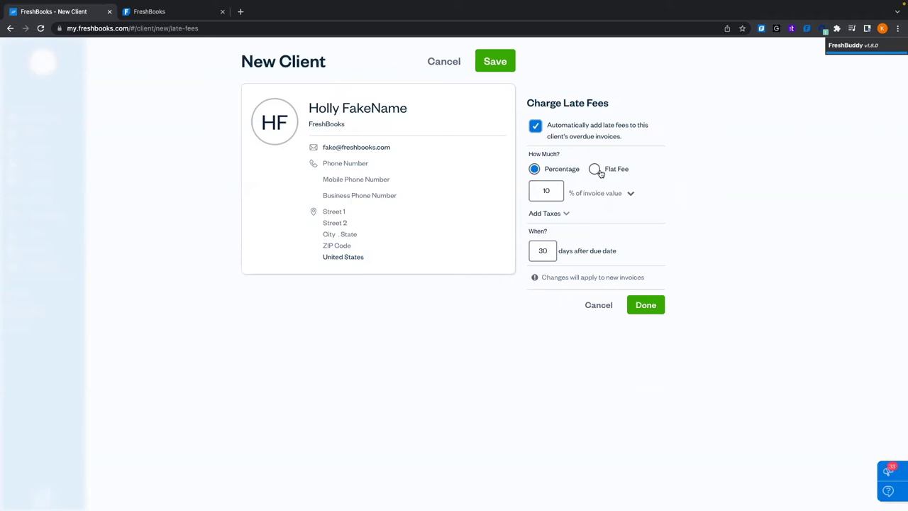
{"action": "left_click", "coordinate": [629, 193]}
{"action": "left_click", "coordinate": [630, 195]}
{"action": "left_click", "coordinate": [630, 195]}
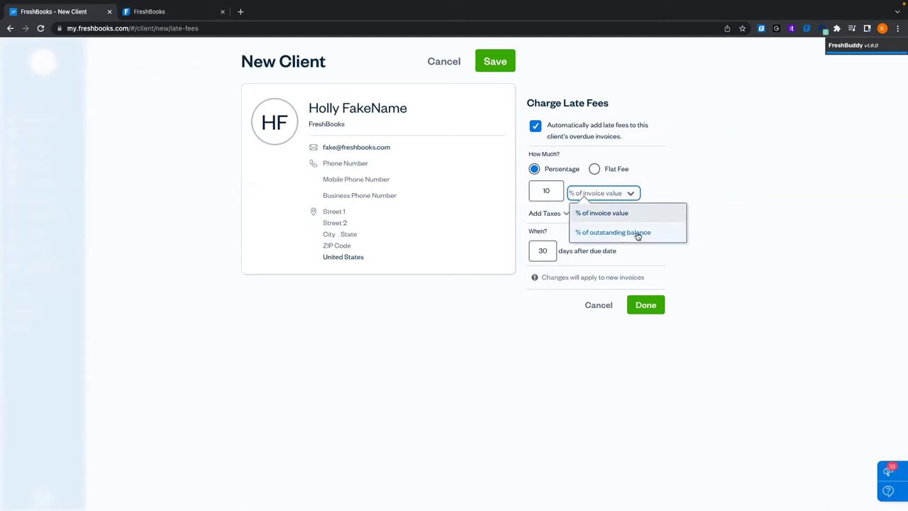
{"action": "left_click", "coordinate": [770, 343]}
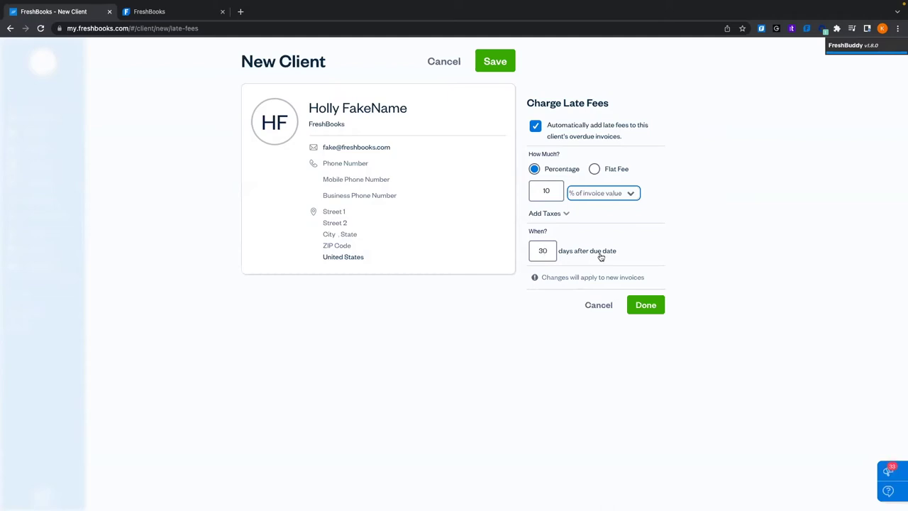
{"action": "left_click", "coordinate": [607, 308]}
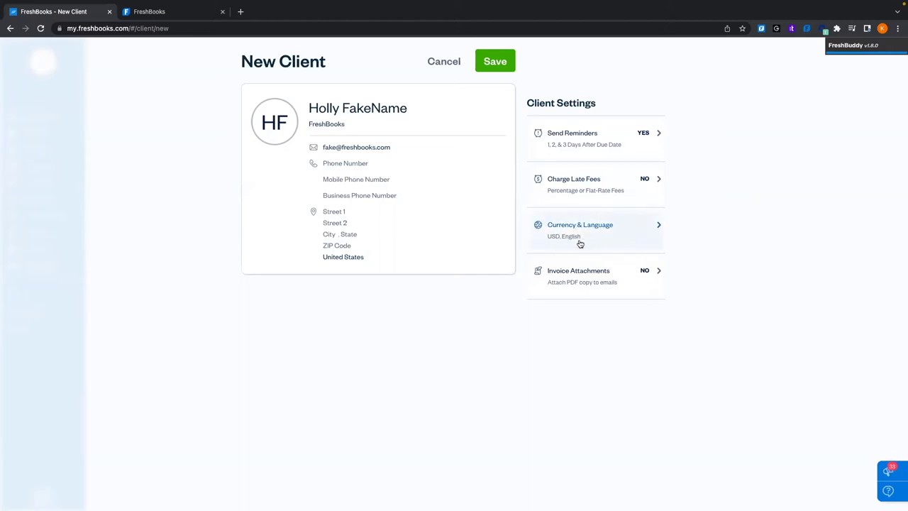
Check the client's currency and language settings, leaving them at USD and English
{"action": "left_click", "coordinate": [579, 243]}
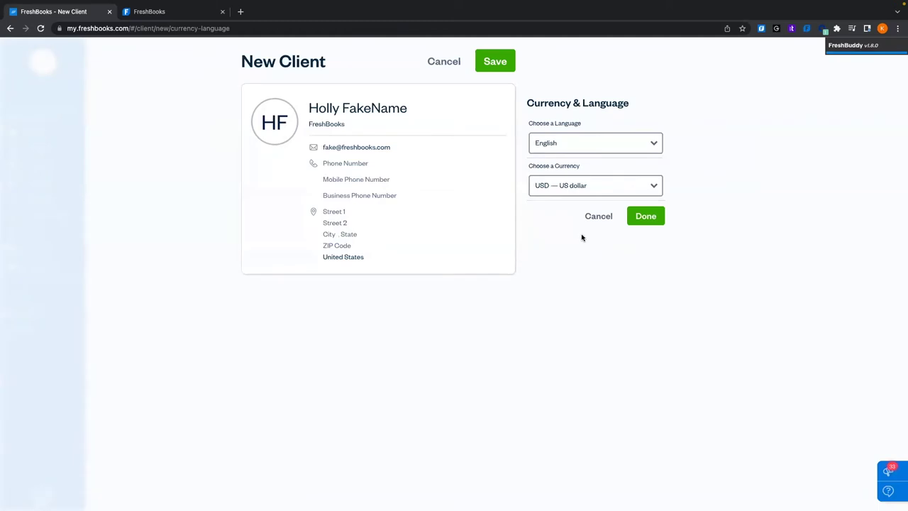
{"action": "left_click", "coordinate": [607, 150]}
{"action": "scroll", "coordinate": [609, 227], "scroll_direction": "down", "scroll_amount": 10}
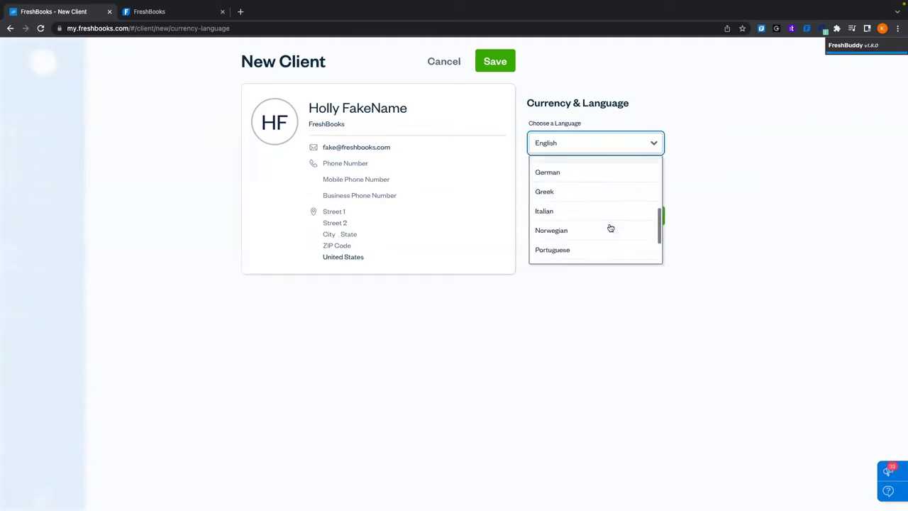
{"action": "scroll", "coordinate": [610, 227], "scroll_direction": "up", "scroll_amount": 10}
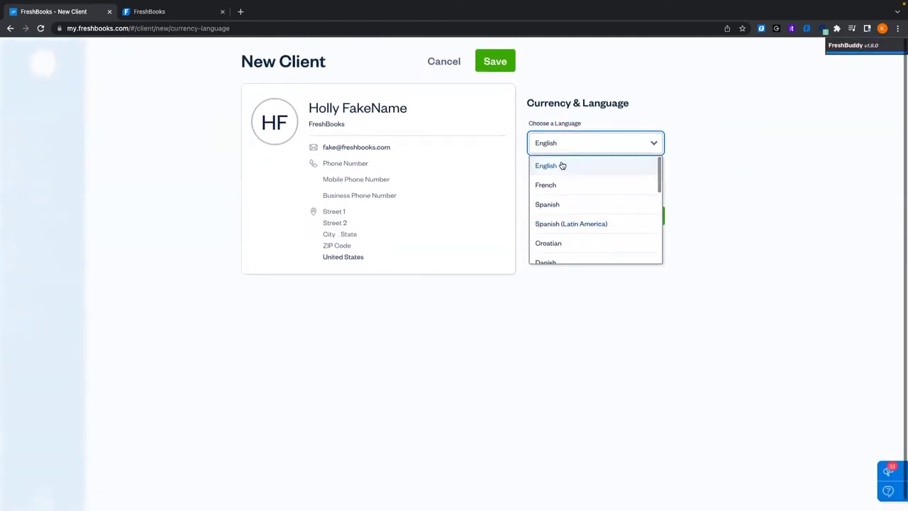
{"action": "key", "text": "Escape"}
{"action": "left_click", "coordinate": [601, 218]}
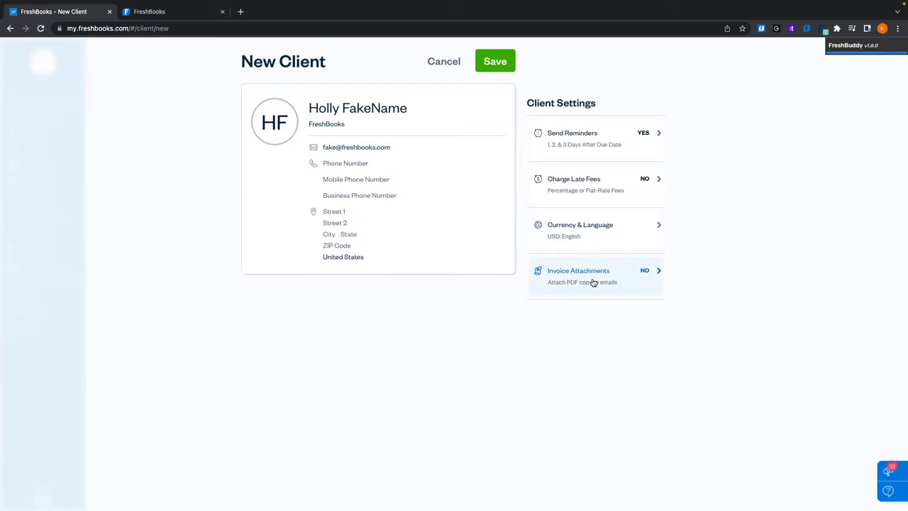
Turn on attaching PDF copies to this client's invoice emails
{"action": "left_click", "coordinate": [588, 278]}
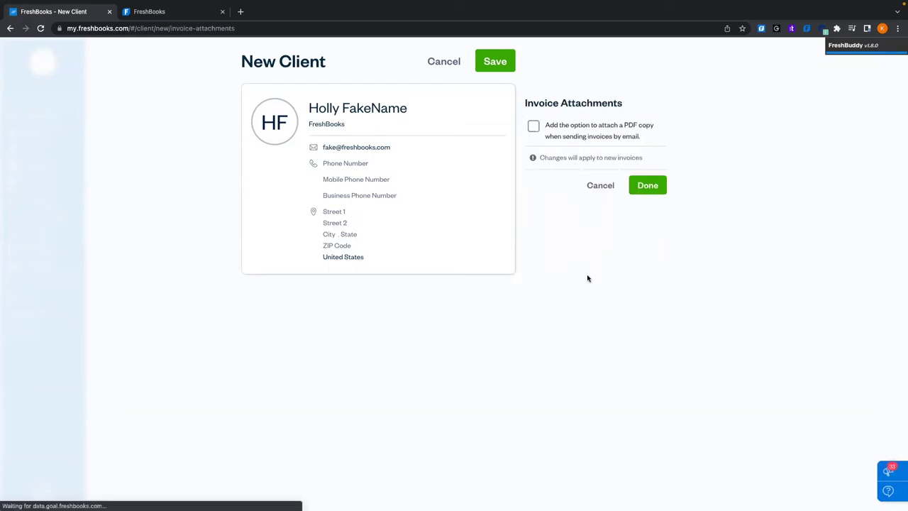
{"action": "left_click", "coordinate": [535, 127]}
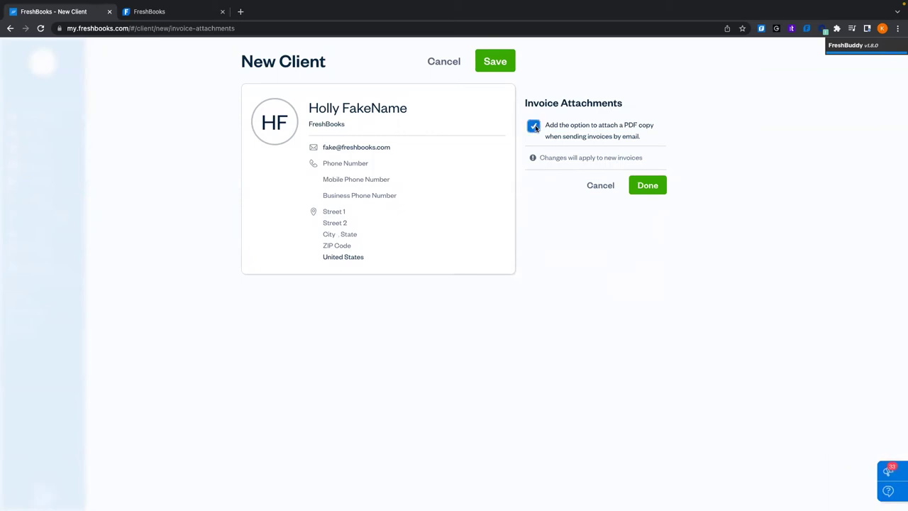
{"action": "left_click", "coordinate": [661, 186]}
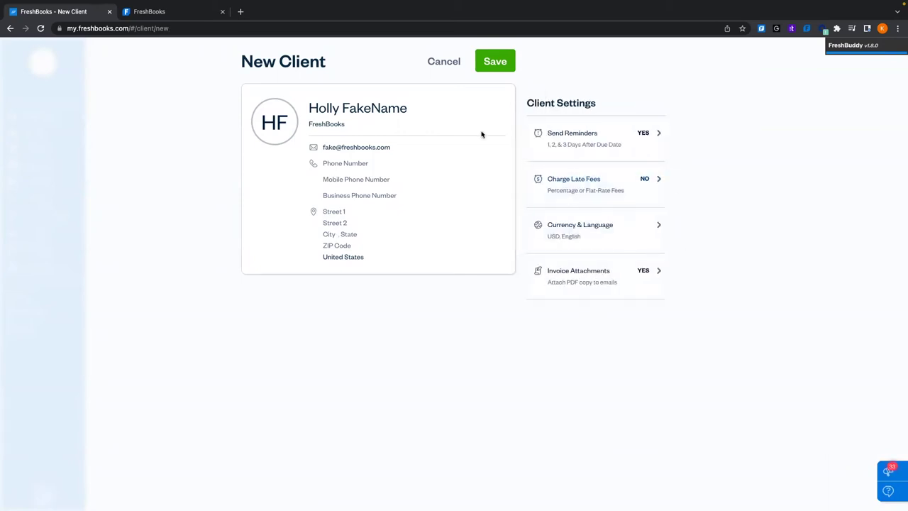
Save the client and review the Clients list showing FreshBooks with $0.00 outstanding
{"action": "left_click", "coordinate": [506, 67]}
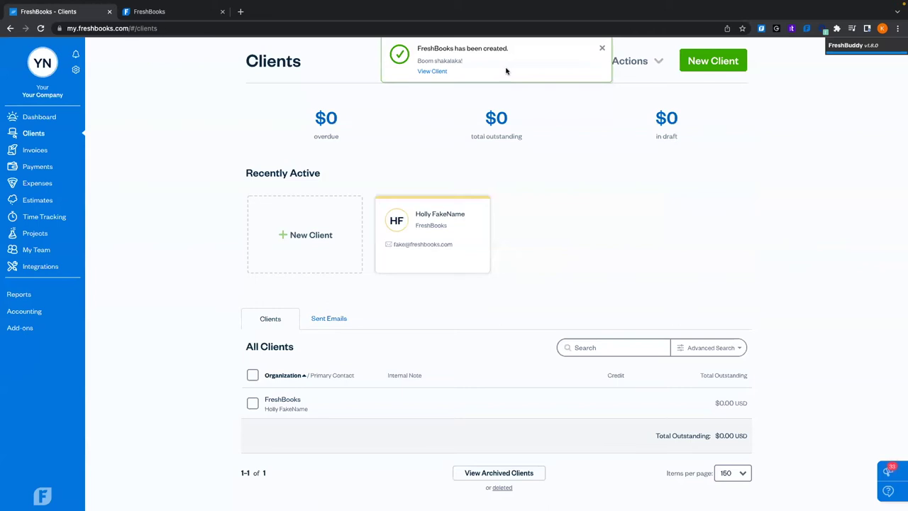
{"action": "scroll", "coordinate": [482, 220], "scroll_direction": "down", "scroll_amount": 2}
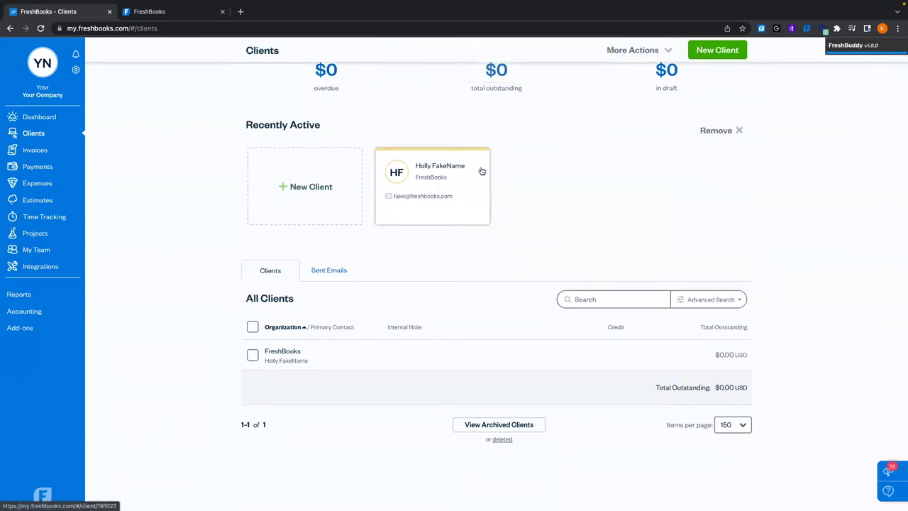
{"action": "scroll", "coordinate": [481, 213], "scroll_direction": "down", "scroll_amount": 1}
{"action": "scroll", "coordinate": [650, 408], "scroll_direction": "up", "scroll_amount": 3}
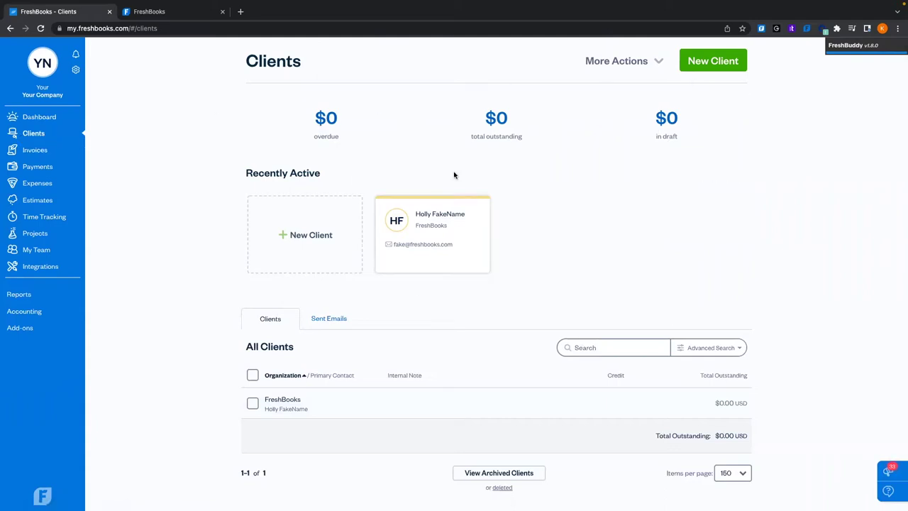
{"action": "scroll", "coordinate": [556, 261], "scroll_direction": "down", "scroll_amount": 2}
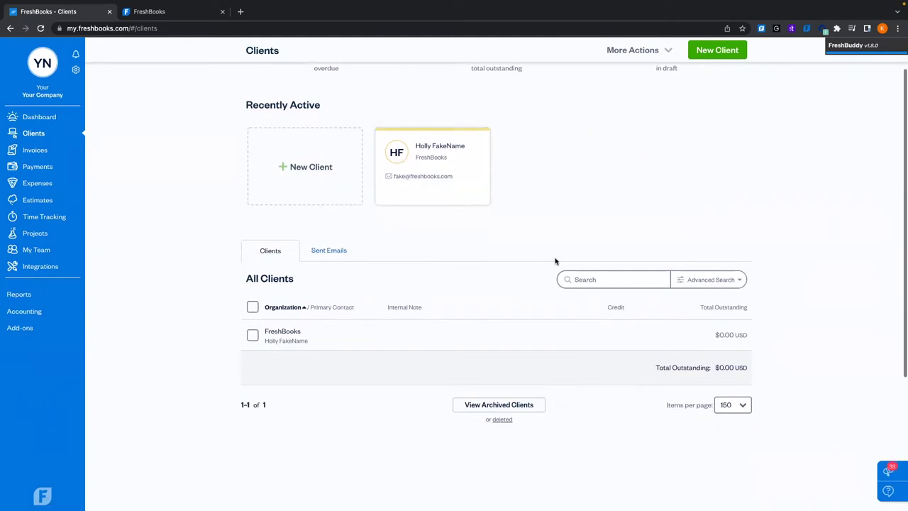
{"action": "scroll", "coordinate": [571, 220], "scroll_direction": "up", "scroll_amount": 1}
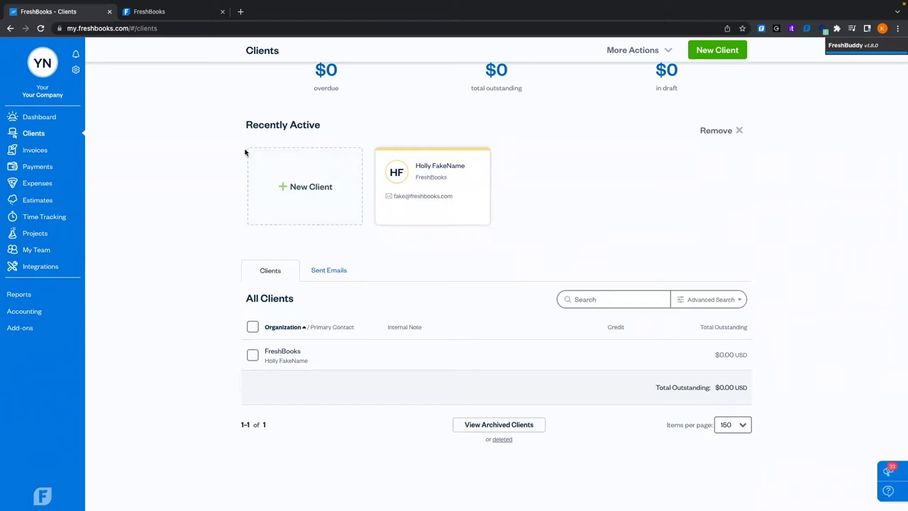
{"action": "scroll", "coordinate": [391, 166], "scroll_direction": "up", "scroll_amount": 2}
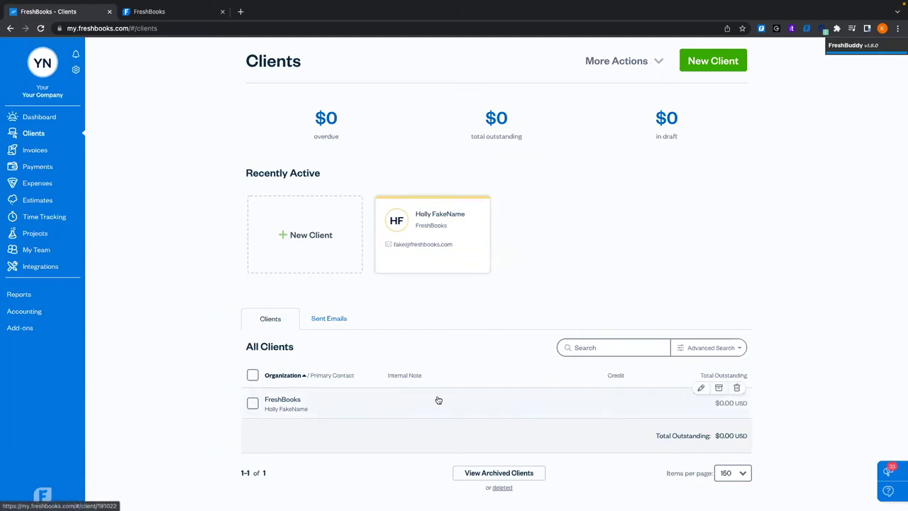
{"action": "scroll", "coordinate": [439, 400], "scroll_direction": "down", "scroll_amount": 2}
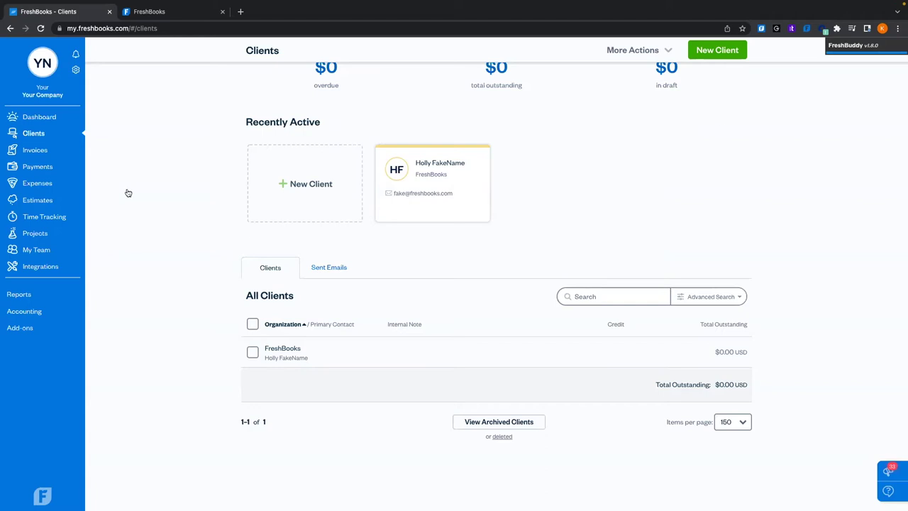
Open the FreshBooks client's page, glance at its relationship notes, and show its Projects section
{"action": "left_click", "coordinate": [407, 358]}
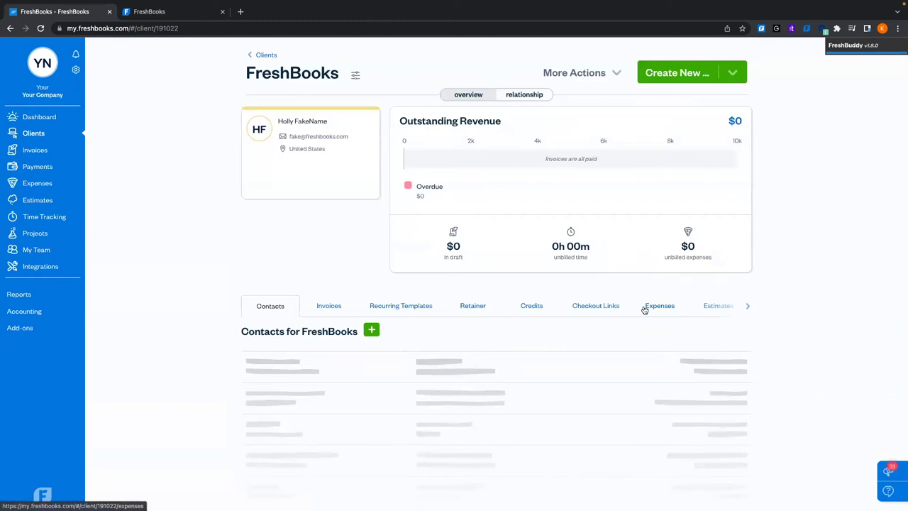
{"action": "left_click", "coordinate": [527, 100]}
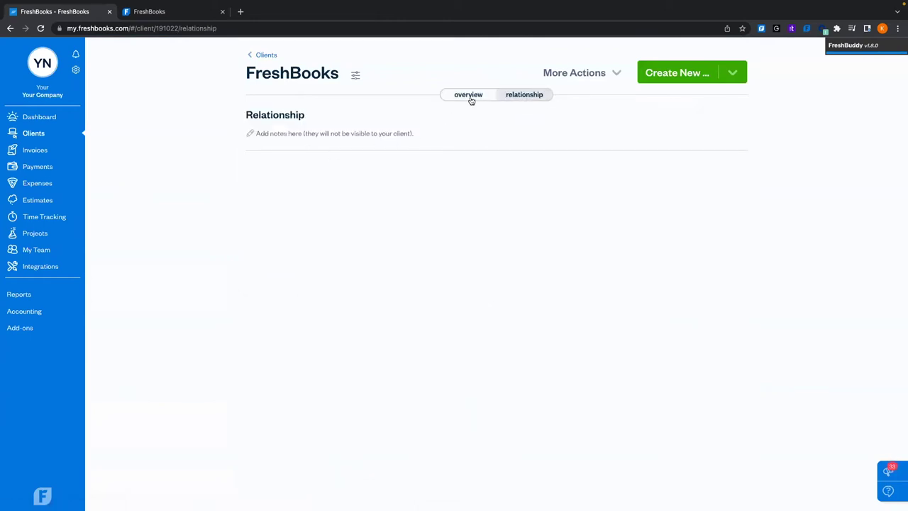
{"action": "left_click", "coordinate": [470, 98]}
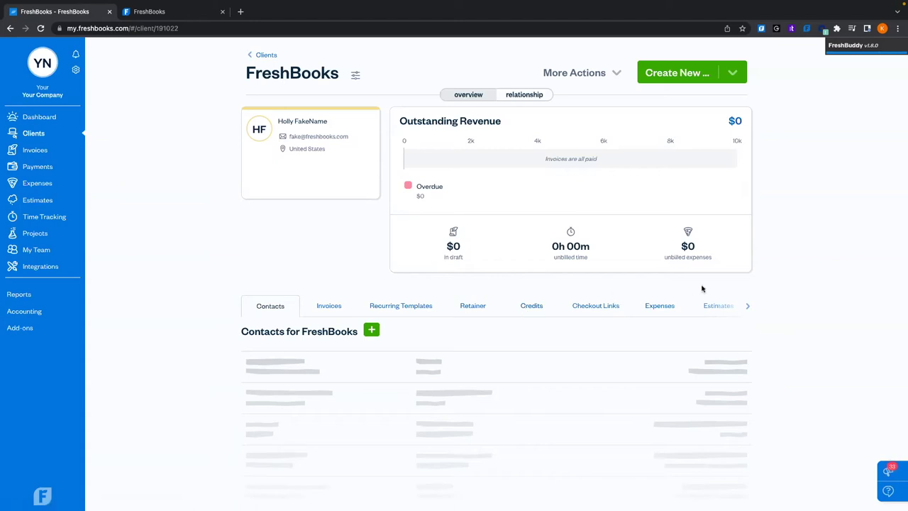
{"action": "left_click", "coordinate": [748, 306]}
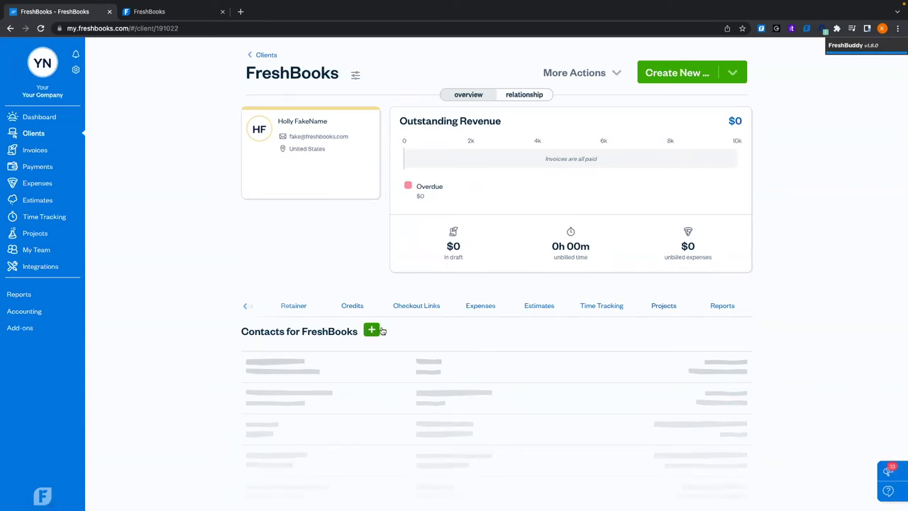
{"action": "left_click", "coordinate": [657, 310]}
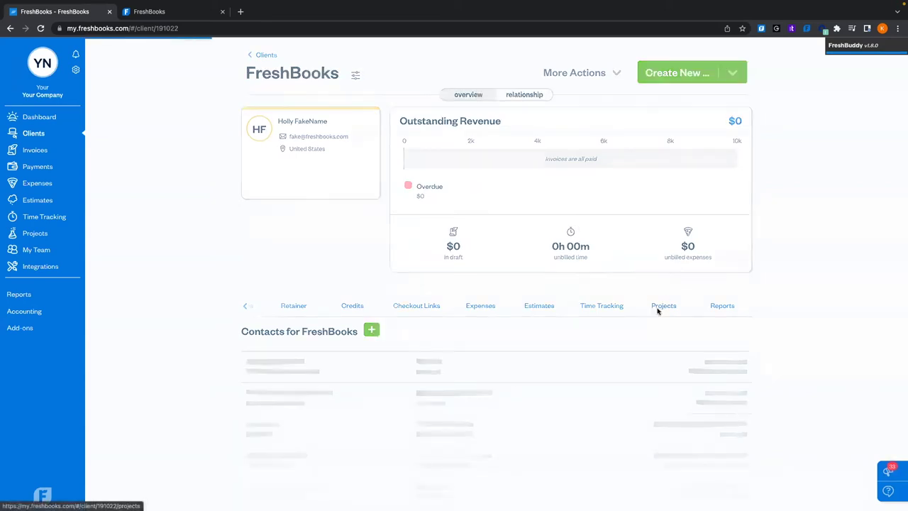
Start a new project for FreshBooks, checking member invitations but leaving only the owner included
{"action": "left_click", "coordinate": [367, 330]}
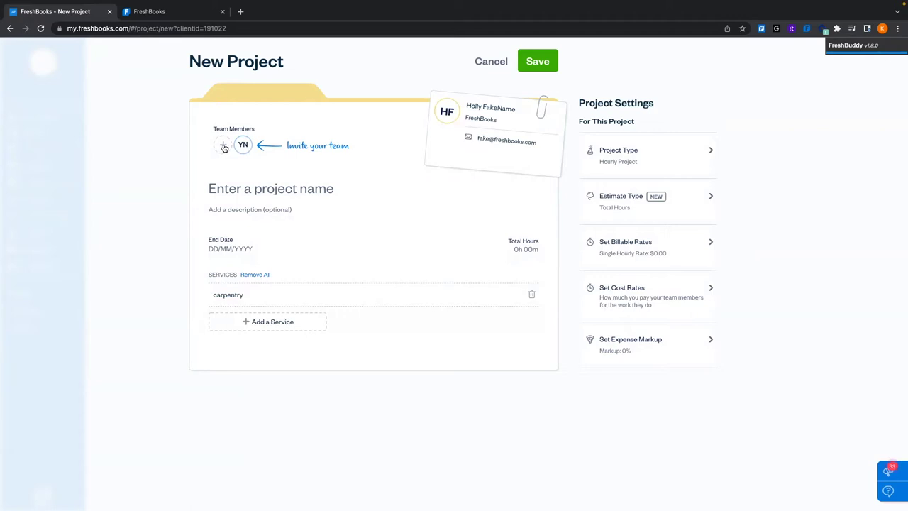
{"action": "left_click", "coordinate": [223, 146]}
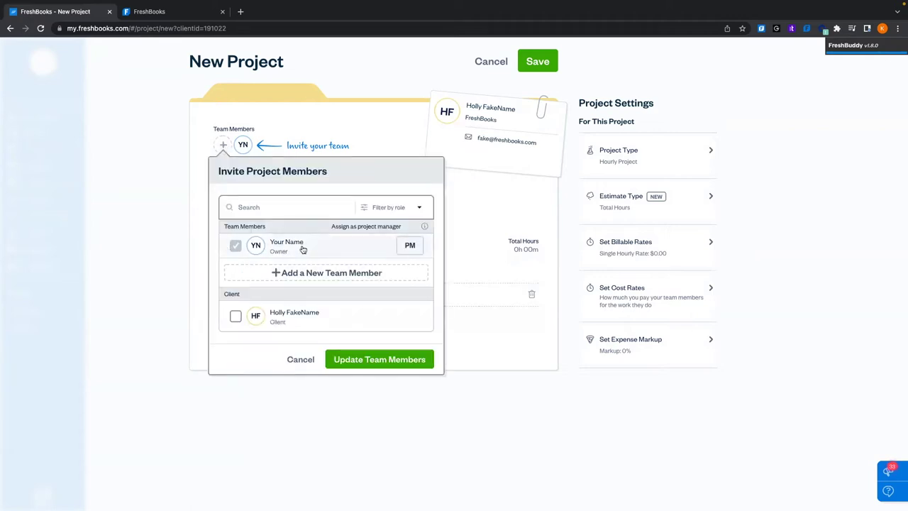
{"action": "scroll", "coordinate": [301, 249], "scroll_direction": "down", "scroll_amount": 1}
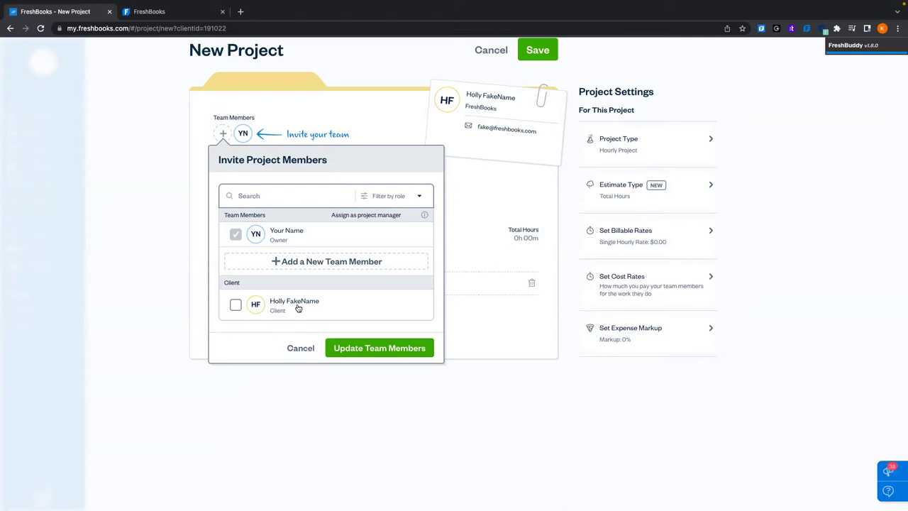
{"action": "left_click", "coordinate": [303, 348]}
Title the project 'Back Deck' with the description 'Building Back deck for summer fun!'
{"action": "left_click", "coordinate": [266, 179]}
{"action": "type", "text": "B"}
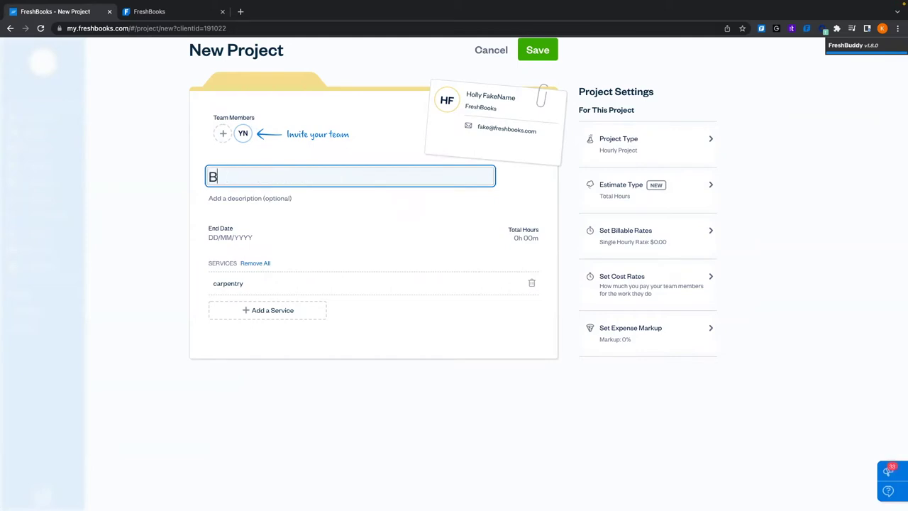
{"action": "type", "text": "ack Deck"}
{"action": "left_click", "coordinate": [280, 199]}
{"action": "type", "text": "Building"}
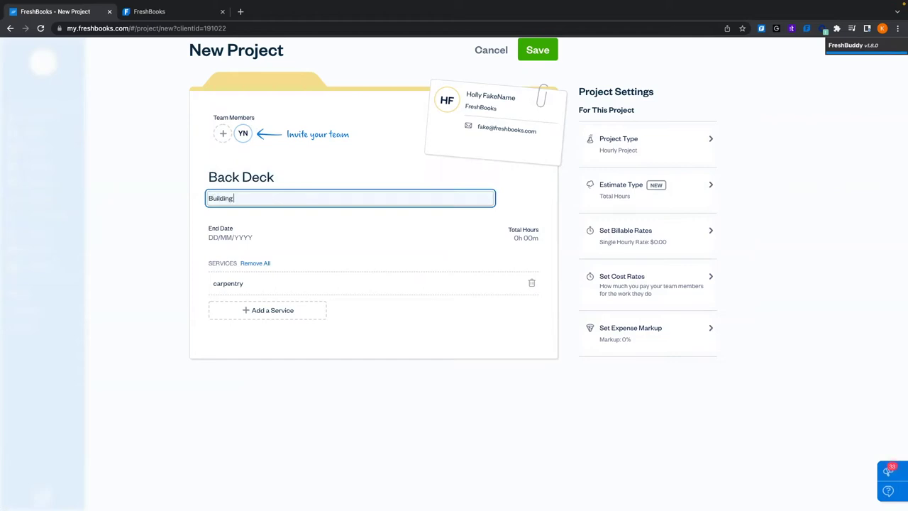
{"action": "type", "text": " Back deck for summer fun!"}
{"action": "left_click", "coordinate": [289, 226]}
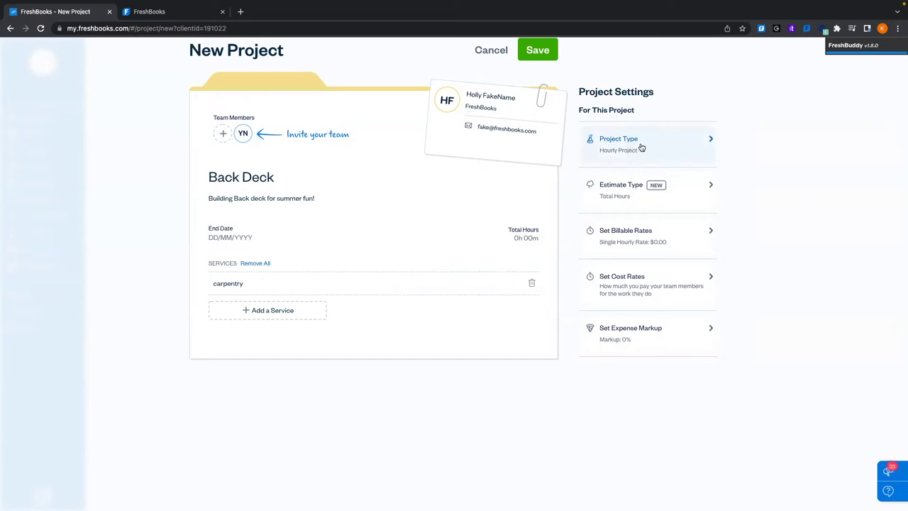
{"action": "left_click", "coordinate": [640, 148]}
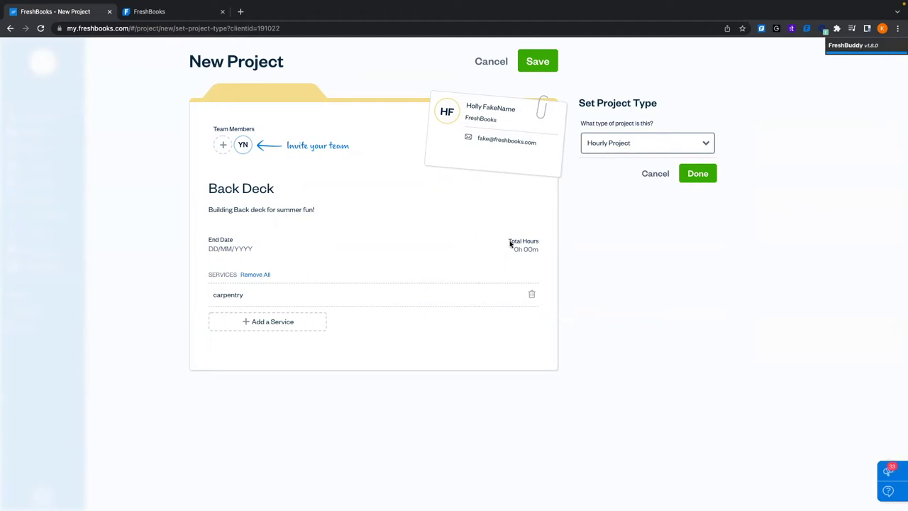
{"action": "left_click", "coordinate": [666, 149]}
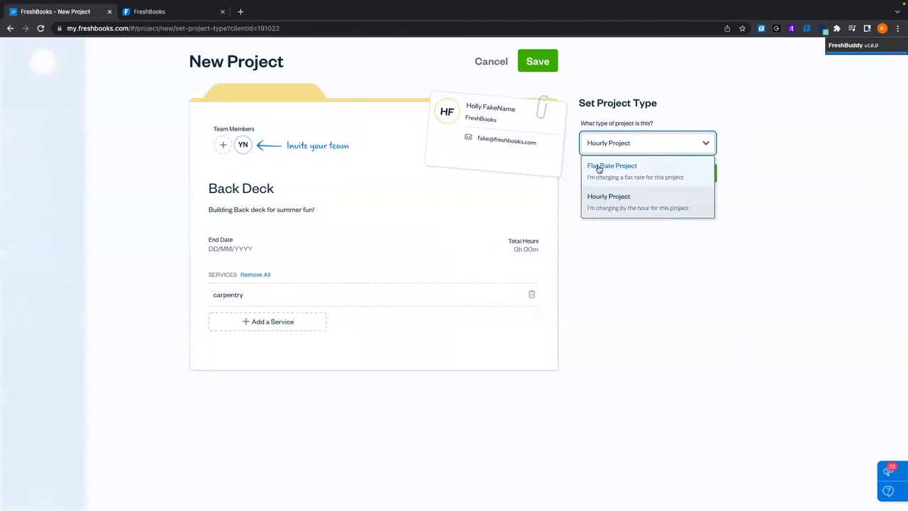
{"action": "left_click", "coordinate": [752, 151]}
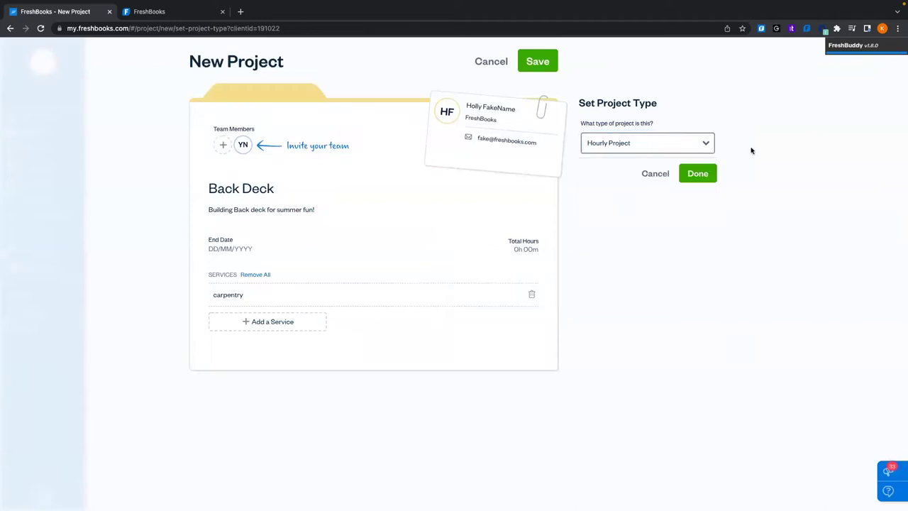
{"action": "left_click", "coordinate": [657, 174]}
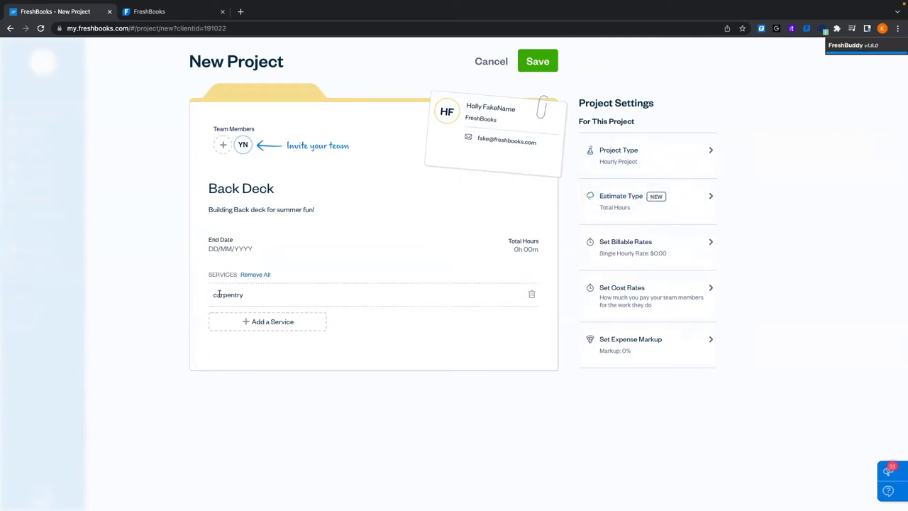
Add 'digging' and 'concrete pouring' as services alongside carpentry on the Back Deck project
{"action": "left_click_drag", "start_coordinate": [214, 294], "coordinate": [248, 297]}
{"action": "left_click", "coordinate": [288, 323]}
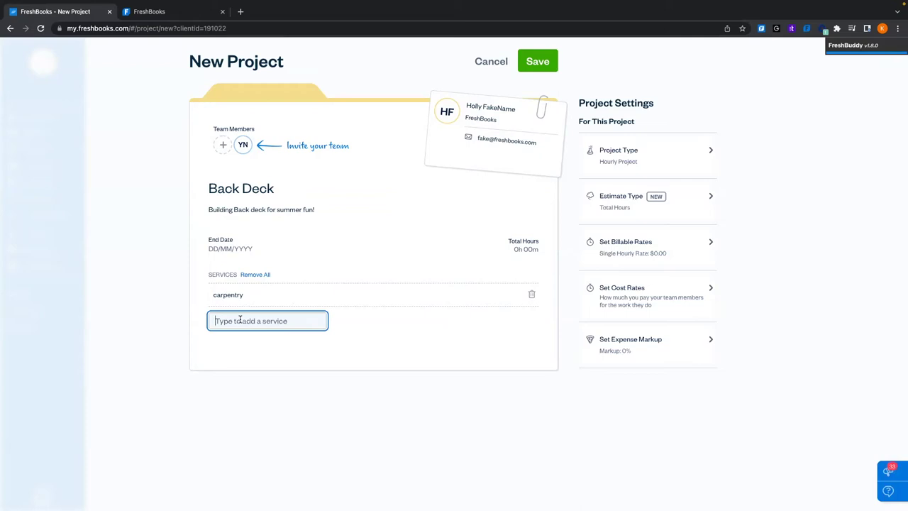
{"action": "type", "text": "digging"}
{"action": "left_click", "coordinate": [227, 342]}
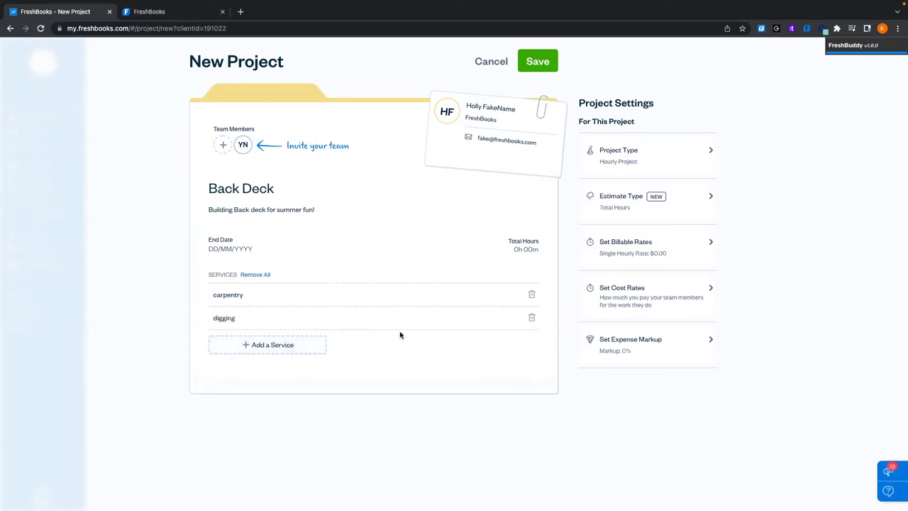
{"action": "left_click", "coordinate": [273, 345]}
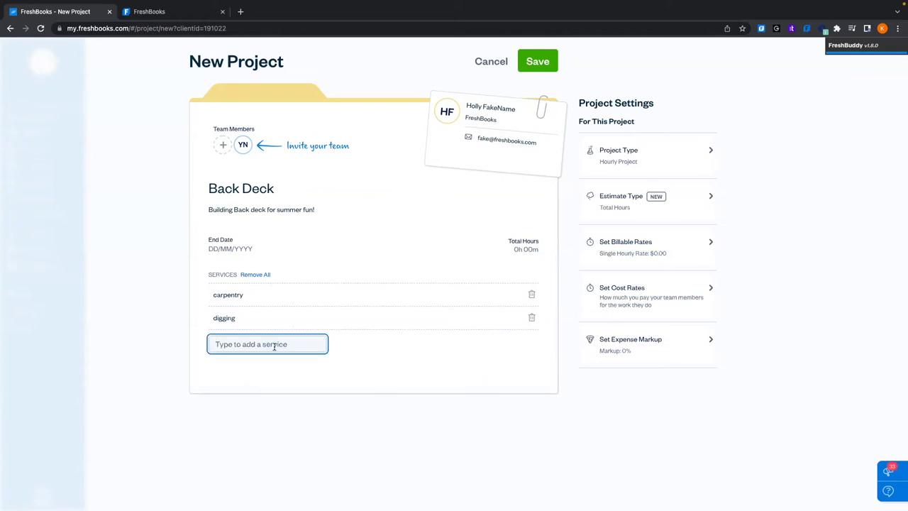
{"action": "type", "text": "concrete po"}
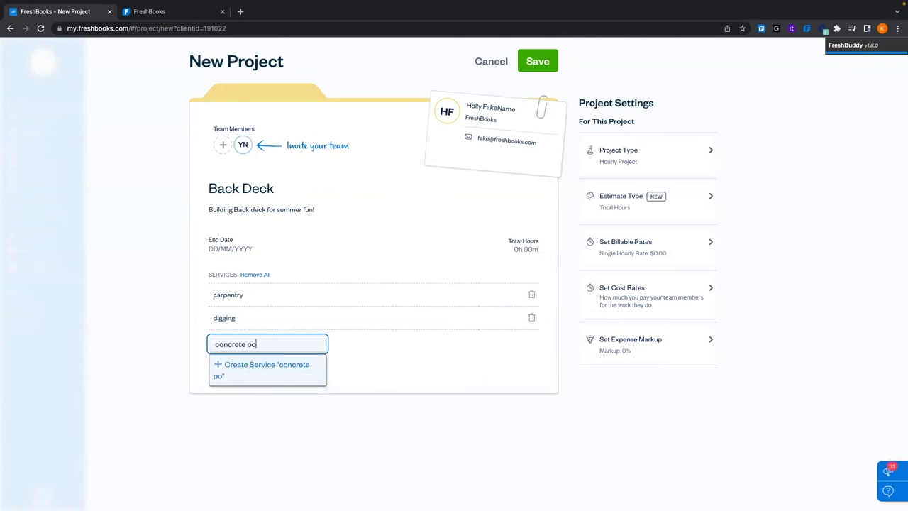
{"action": "type", "text": "uring"}
{"action": "left_click", "coordinate": [266, 371]}
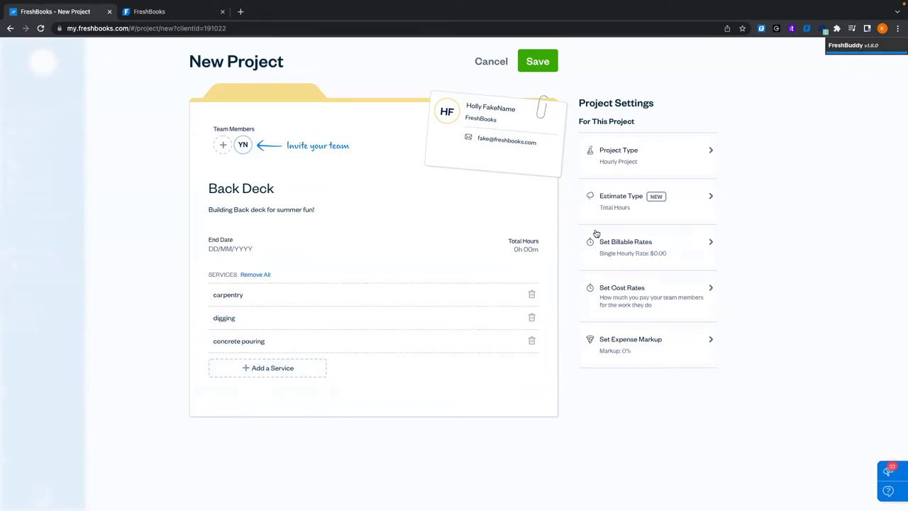
Set the project's billing method to Service Rates instead of team member rates
{"action": "left_click", "coordinate": [646, 245]}
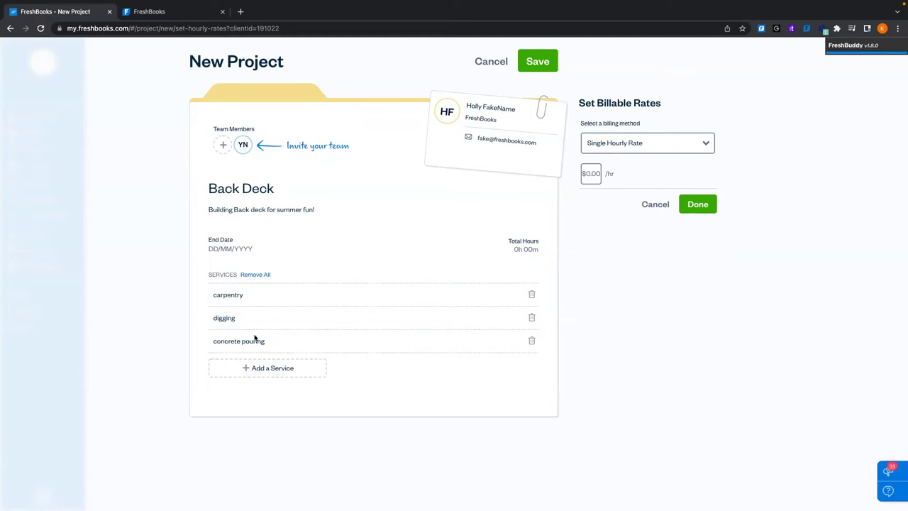
{"action": "left_click", "coordinate": [678, 147]}
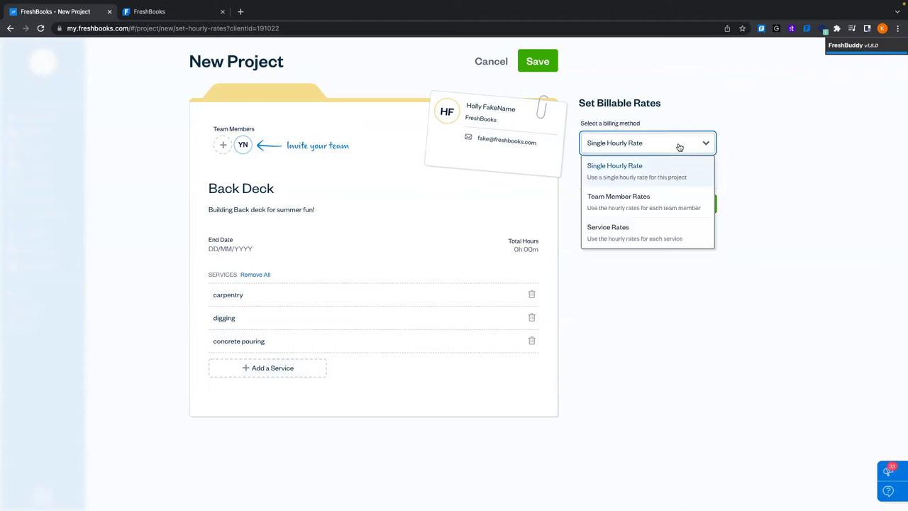
{"action": "left_click", "coordinate": [688, 199]}
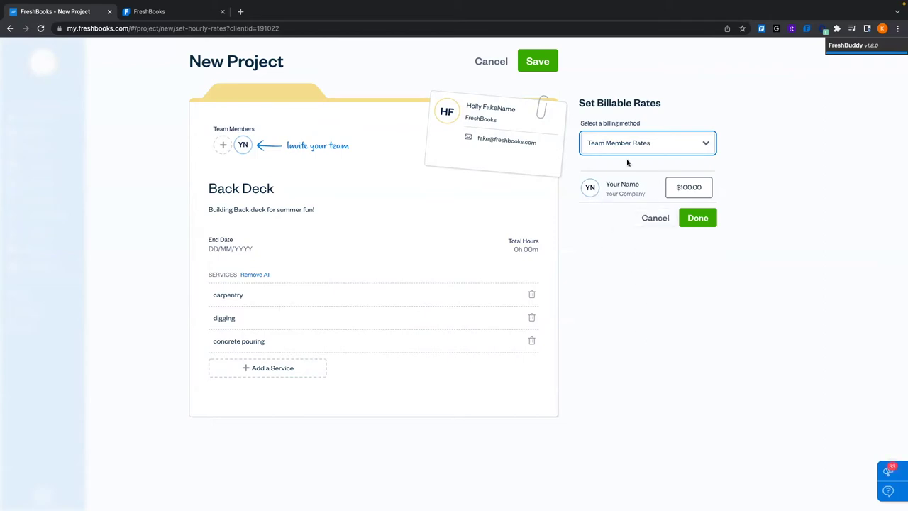
{"action": "left_click", "coordinate": [640, 145]}
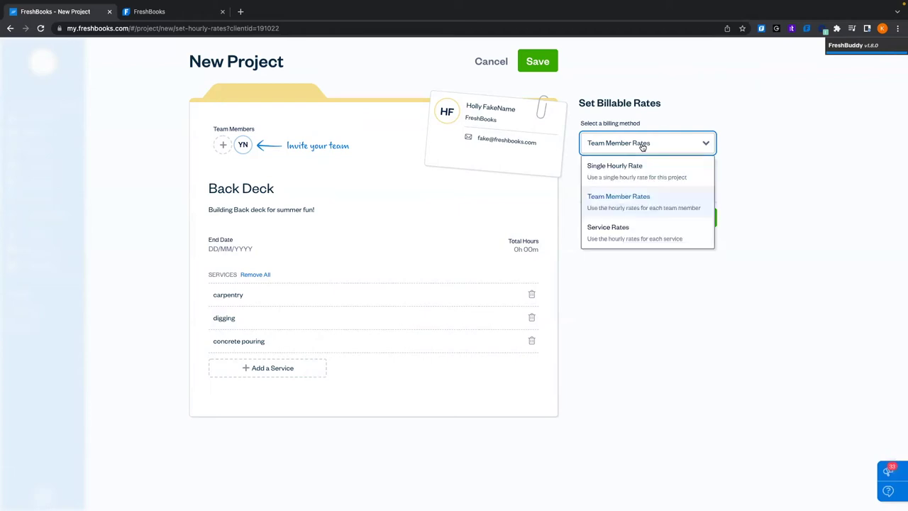
{"action": "left_click", "coordinate": [626, 238]}
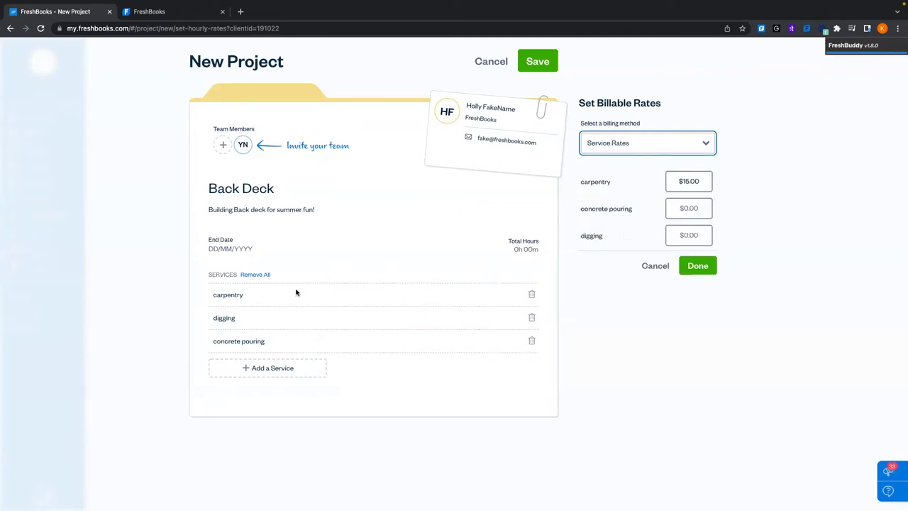
Enter hourly rates of $10 for concrete pouring and $5 for digging, and apply them
{"action": "left_click", "coordinate": [688, 208]}
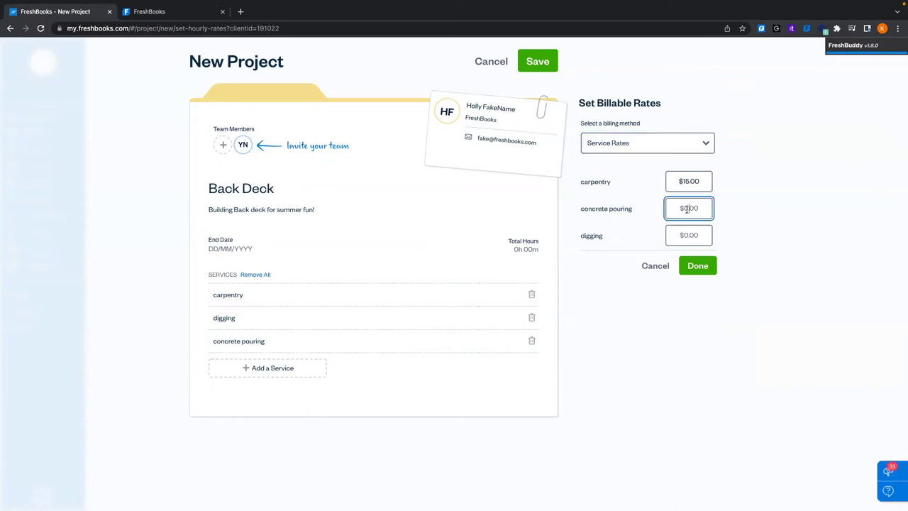
{"action": "type", "text": "10"}
{"action": "left_click", "coordinate": [696, 236]}
{"action": "type", "text": "15"}
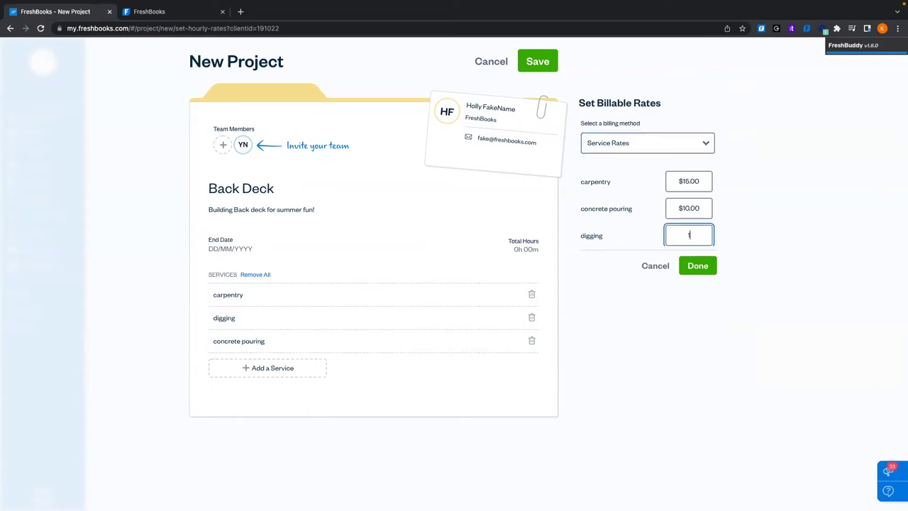
{"action": "key", "text": "BackSpace"}
{"action": "key", "text": "BackSpace"}
{"action": "type", "text": "5"}
{"action": "left_click", "coordinate": [675, 348]}
{"action": "left_click", "coordinate": [697, 266]}
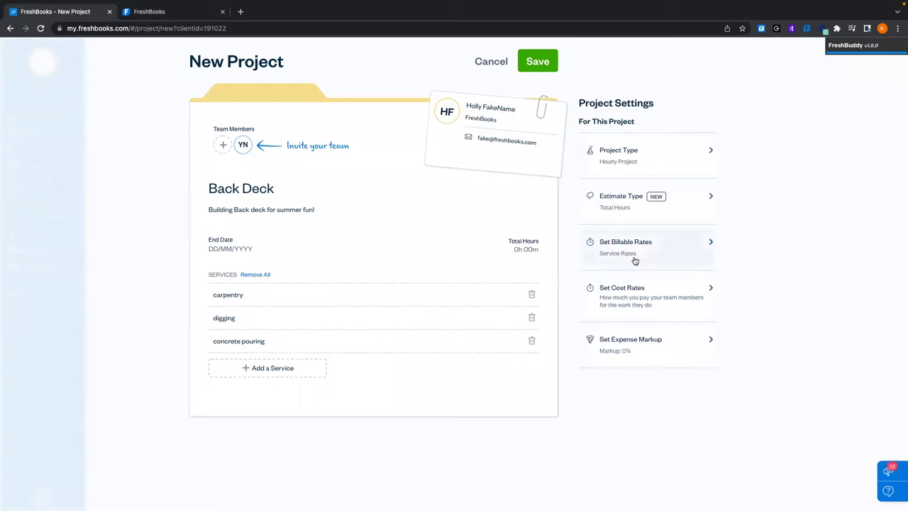
{"action": "left_click", "coordinate": [665, 293]}
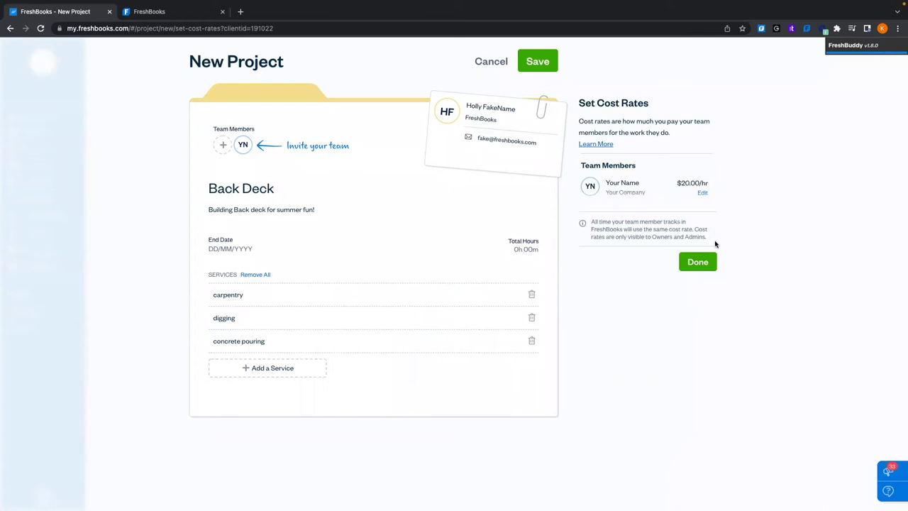
{"action": "left_click", "coordinate": [684, 263]}
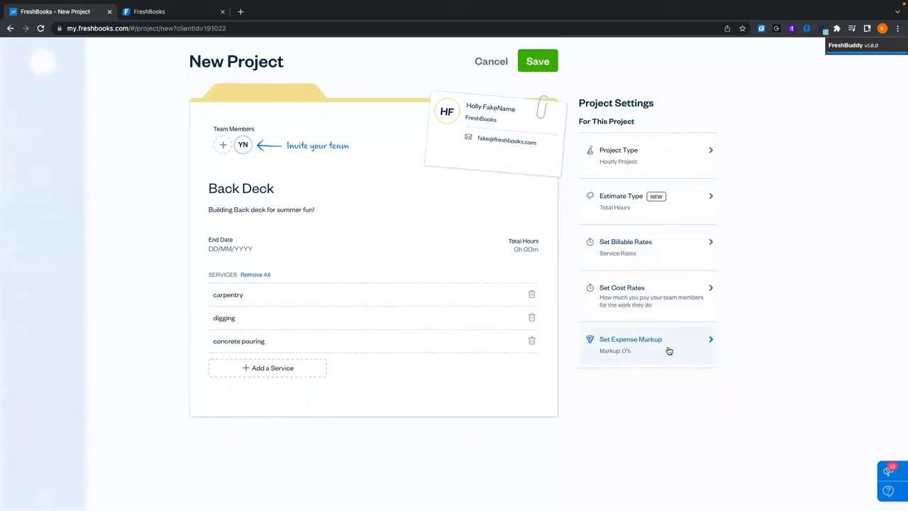
{"action": "left_click", "coordinate": [668, 349]}
{"action": "left_click", "coordinate": [603, 128]}
{"action": "type", "text": "1"}
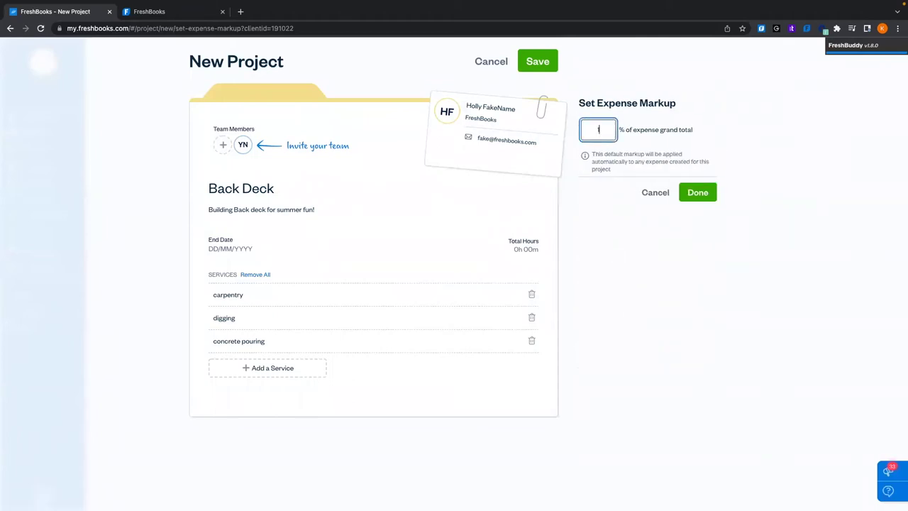
{"action": "key", "text": "BackSpace"}
{"action": "type", "text": "1000"}
{"action": "key", "text": "BackSpace"}
{"action": "key", "text": "BackSpace"}
{"action": "key", "text": "BackSpace"}
{"action": "key", "text": "BackSpace"}
{"action": "type", "text": "999"}
{"action": "key", "text": "BackSpace"}
{"action": "key", "text": "BackSpace"}
{"action": "key", "text": "BackSpace"}
{"action": "left_click", "coordinate": [613, 233]}
{"action": "left_click", "coordinate": [661, 197]}
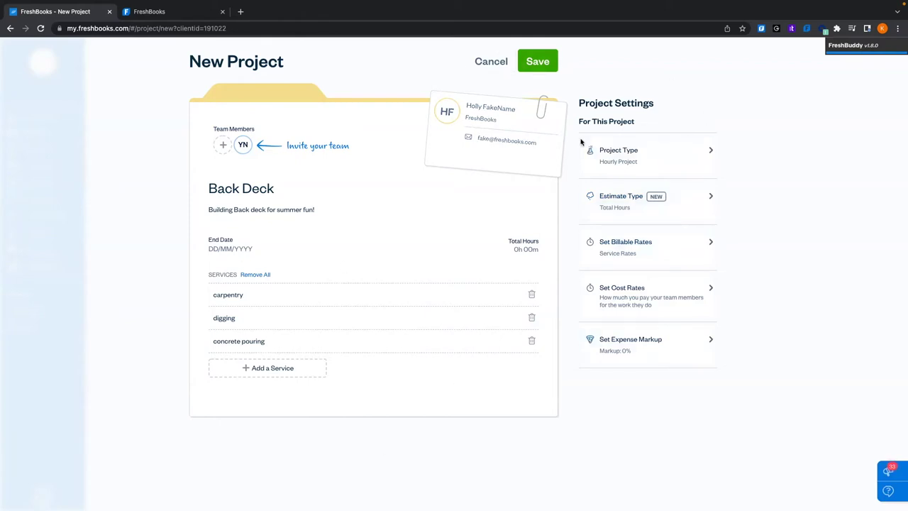
Save the Back Deck project and view its Profitability tab showing $0 billed, costs and profit
{"action": "left_click", "coordinate": [553, 65]}
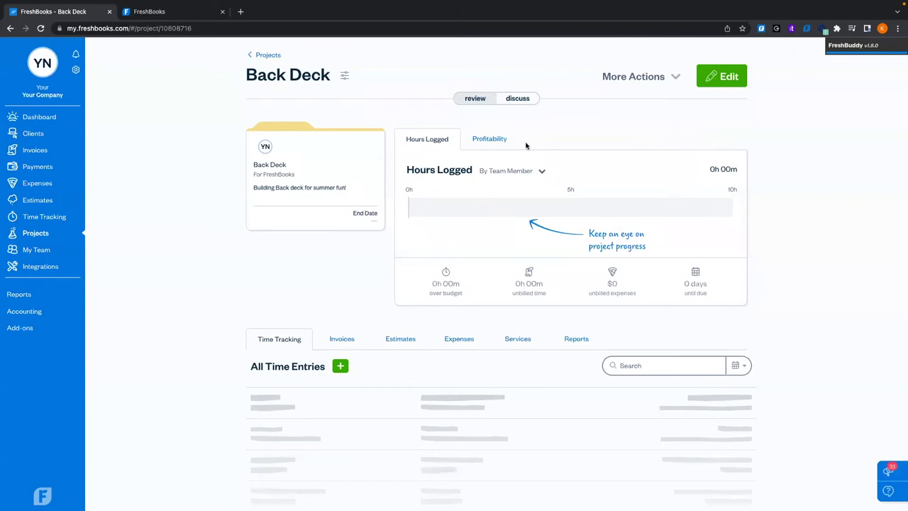
{"action": "left_click", "coordinate": [500, 141]}
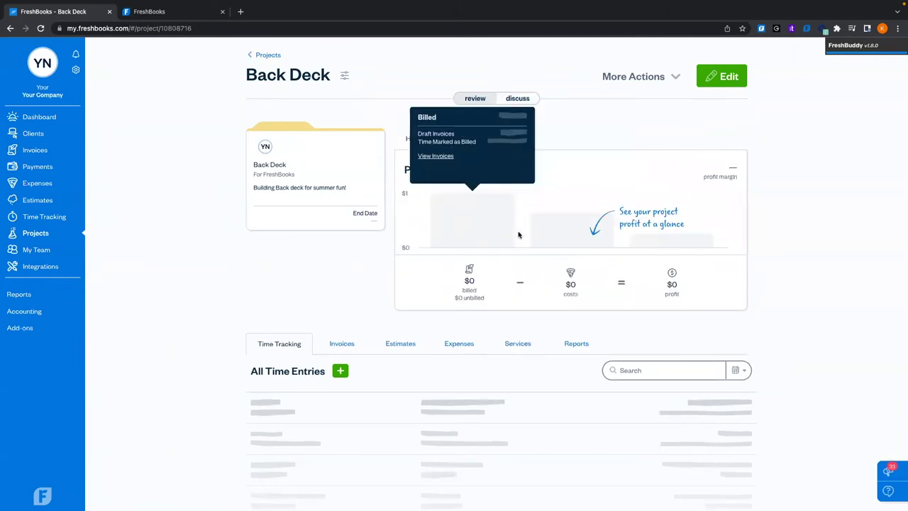
Switch from Hours Logged to the Expenses tab and start a new expense for Back Deck
{"action": "mouse_move", "coordinate": [686, 238]}
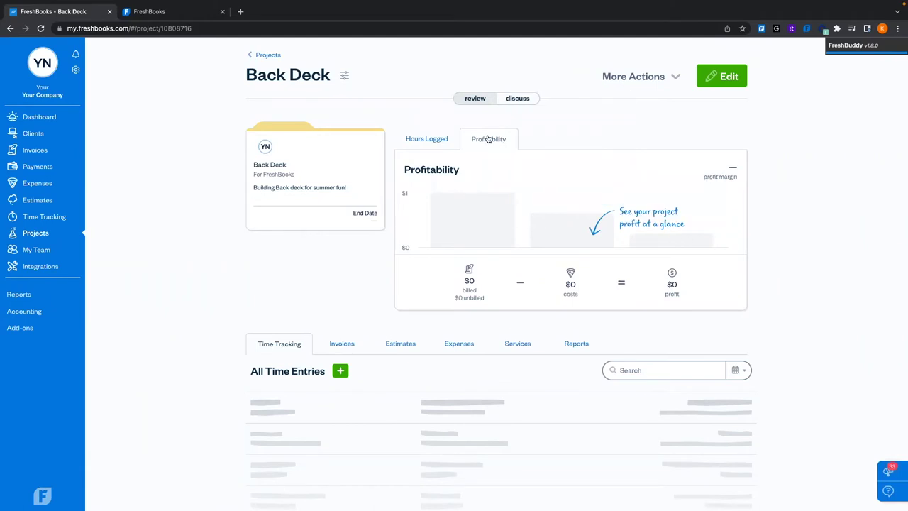
{"action": "left_click", "coordinate": [422, 139]}
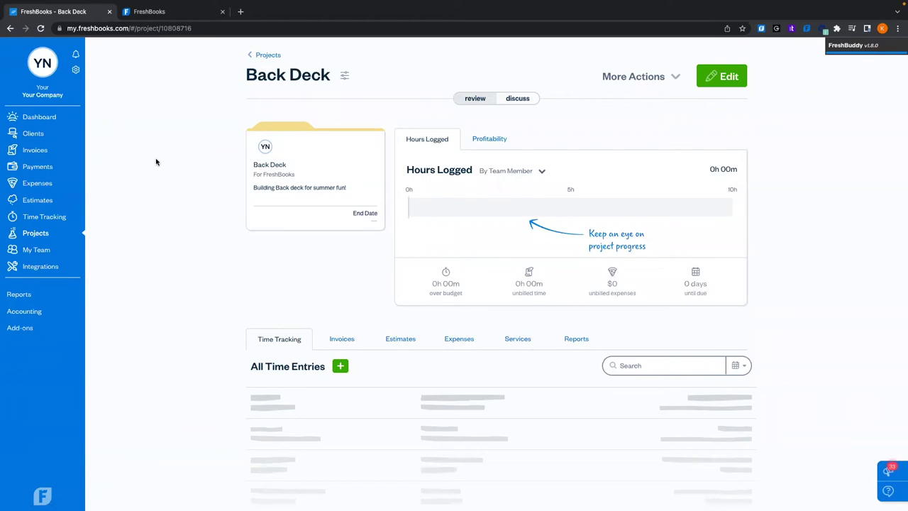
{"action": "left_click", "coordinate": [457, 344]}
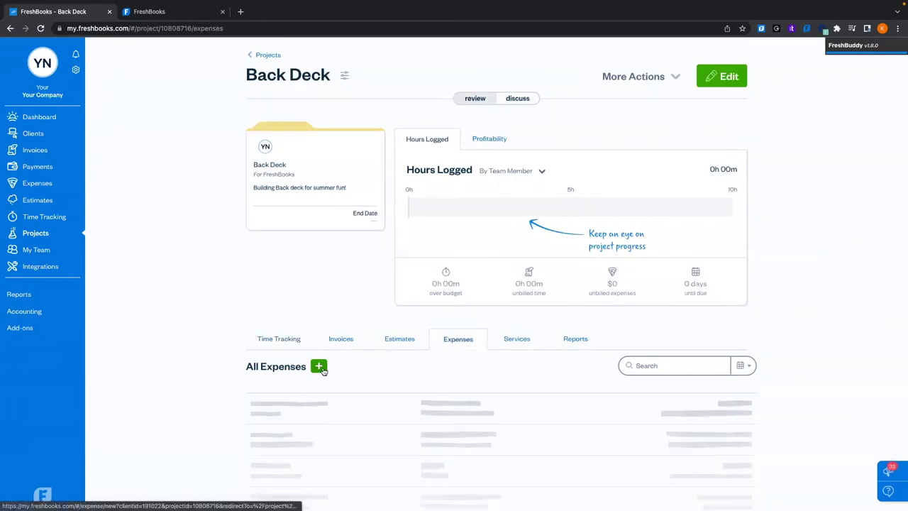
{"action": "left_click", "coordinate": [319, 366]}
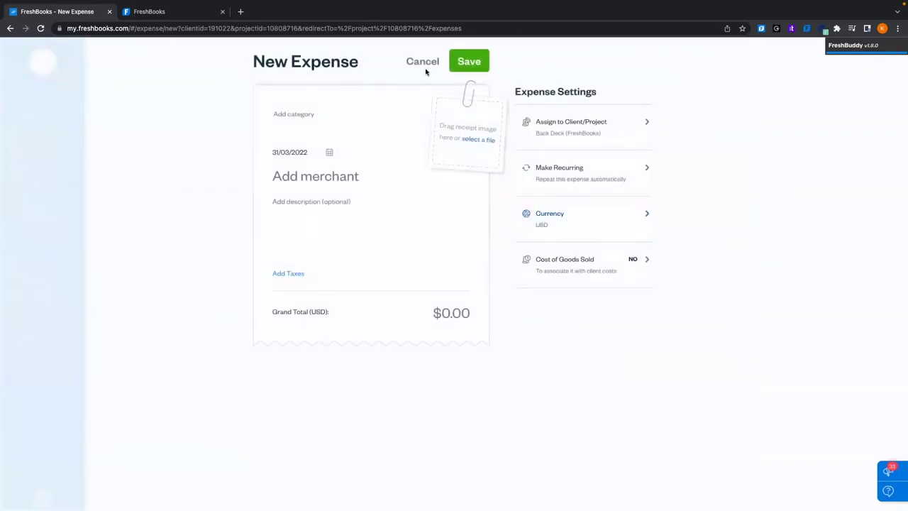
Cancel the new project expense and go via the Dashboard to the empty Expenses page
{"action": "left_click", "coordinate": [421, 63]}
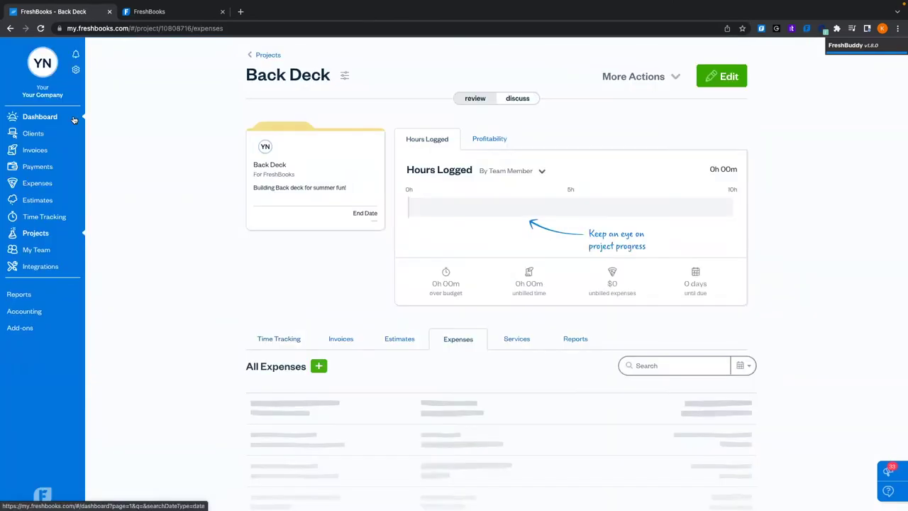
{"action": "left_click", "coordinate": [52, 118]}
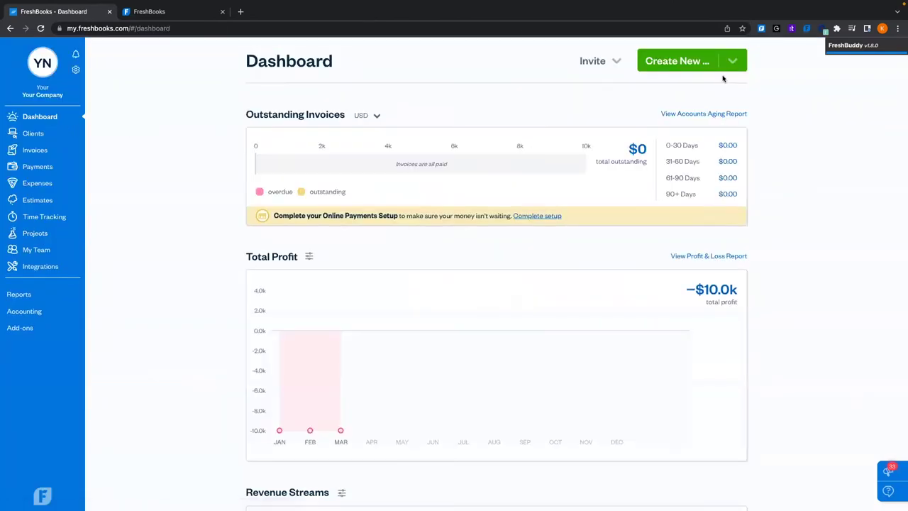
{"action": "left_click", "coordinate": [669, 64]}
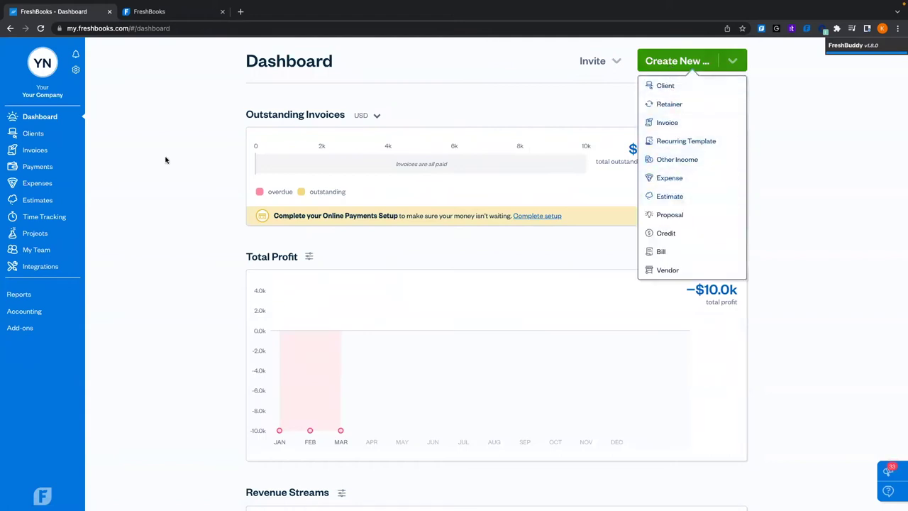
{"action": "left_click", "coordinate": [45, 189]}
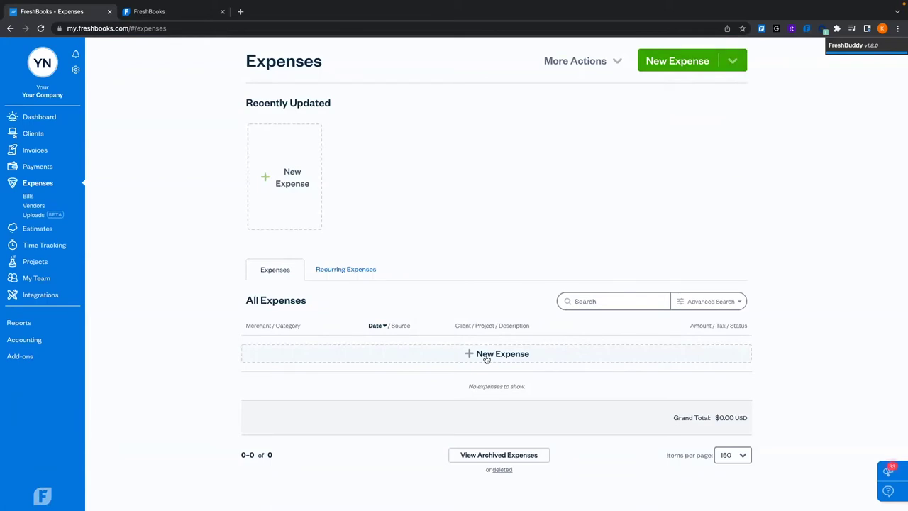
Start a new expense and create Home Depot as its merchant
{"action": "left_click", "coordinate": [464, 355]}
{"action": "scroll", "coordinate": [461, 357], "scroll_direction": "down", "scroll_amount": 2}
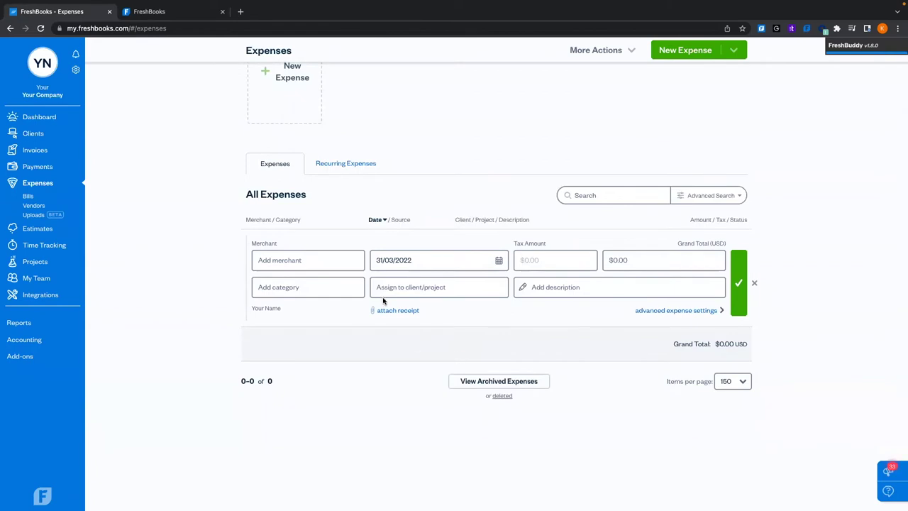
{"action": "left_click", "coordinate": [298, 261]}
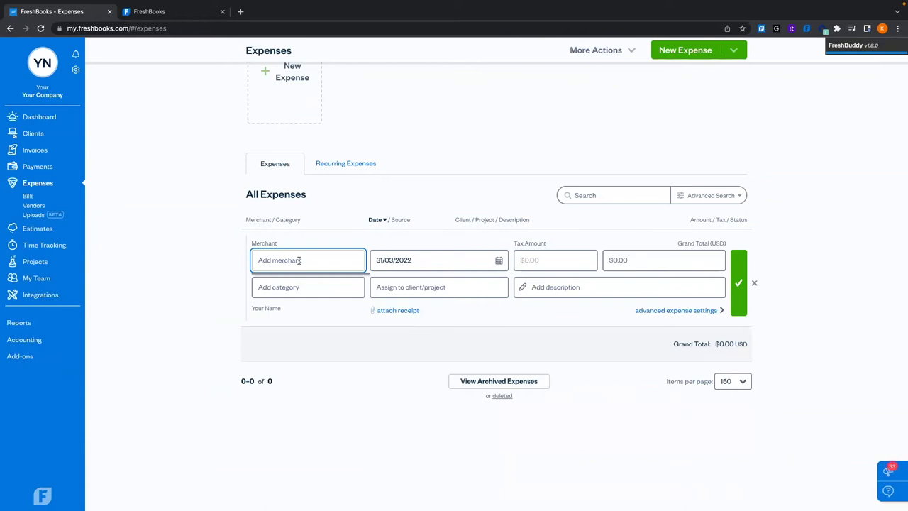
{"action": "type", "text": "Home D"}
{"action": "key", "text": "BackSpace"}
{"action": "key", "text": "BackSpace"}
{"action": "key", "text": "BackSpace"}
{"action": "key", "text": "BackSpace"}
{"action": "key", "text": "BackSpace"}
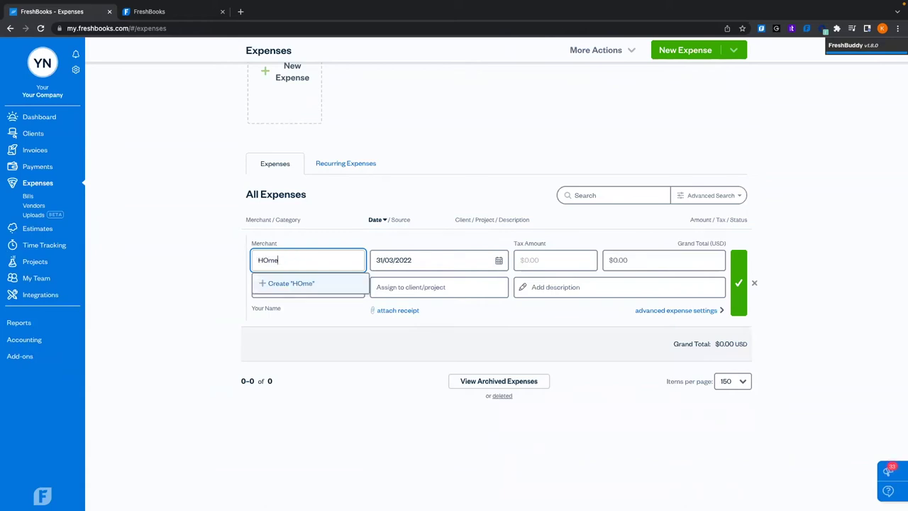
{"action": "type", "text": "ome Depot"}
{"action": "left_click", "coordinate": [276, 284]}
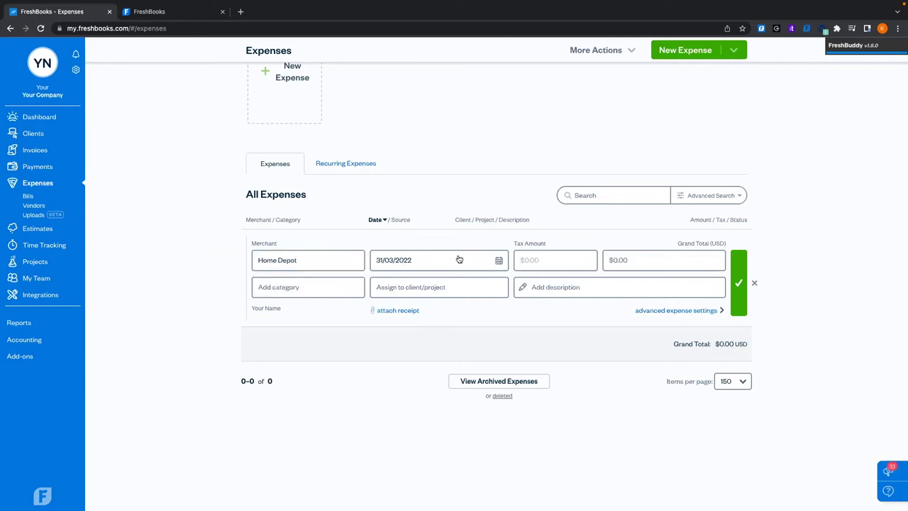
Keep the expense date 31/03/2022 and enter a $100.00 grand total
{"action": "left_click", "coordinate": [500, 262]}
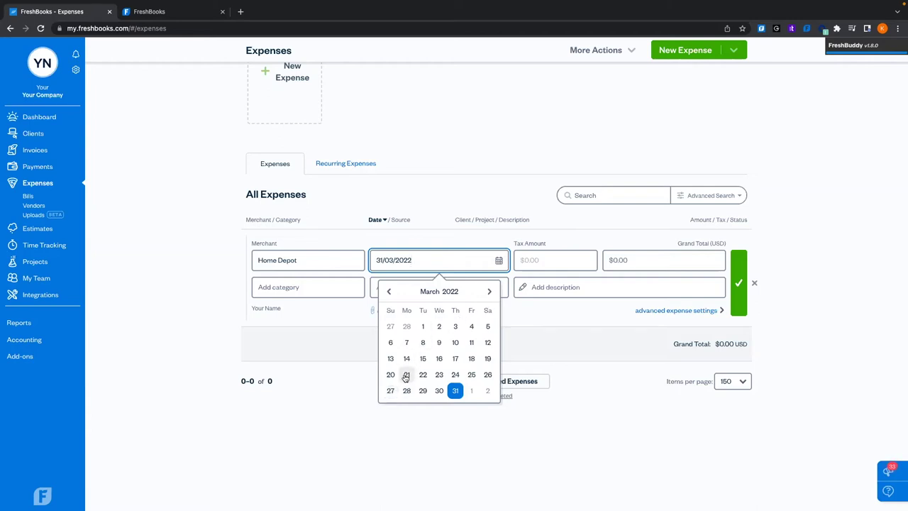
{"action": "left_click", "coordinate": [454, 391]}
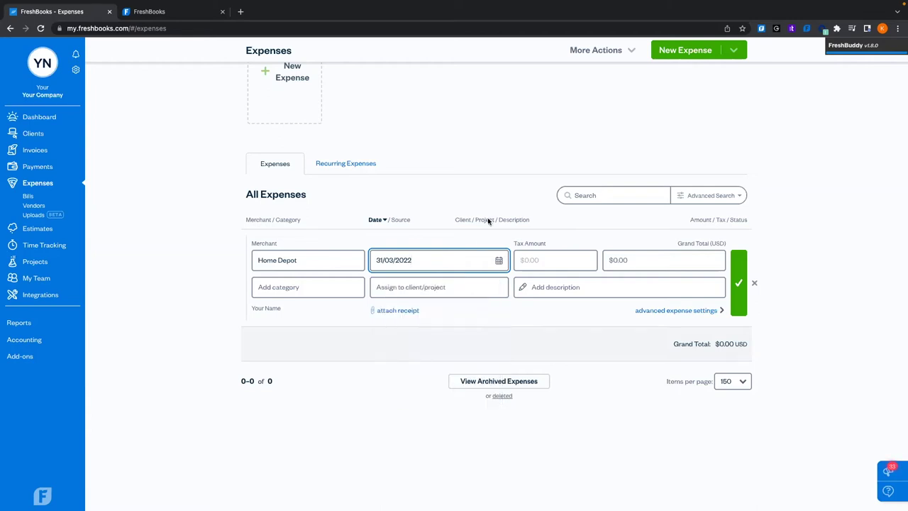
{"action": "left_click", "coordinate": [624, 260]}
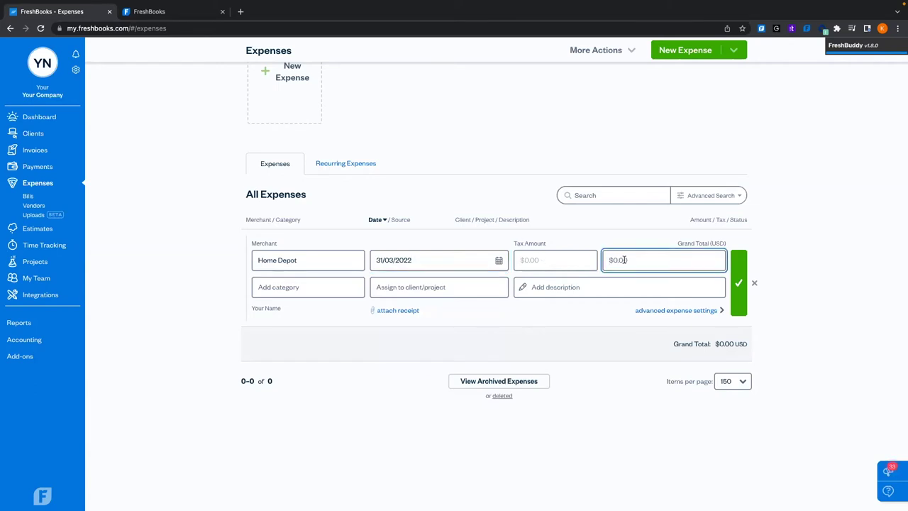
{"action": "type", "text": "100"}
{"action": "left_click", "coordinate": [291, 287]}
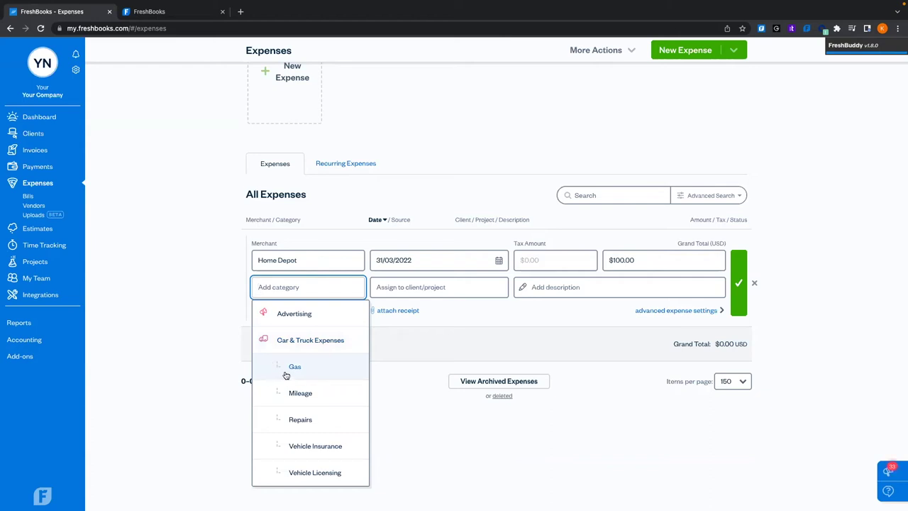
Browse the expense categories, then type 'Lumber2' as a new category name
{"action": "scroll", "coordinate": [304, 368], "scroll_direction": "down", "scroll_amount": 4}
{"action": "scroll", "coordinate": [304, 368], "scroll_direction": "down", "scroll_amount": 6}
{"action": "scroll", "coordinate": [304, 367], "scroll_direction": "down", "scroll_amount": 8}
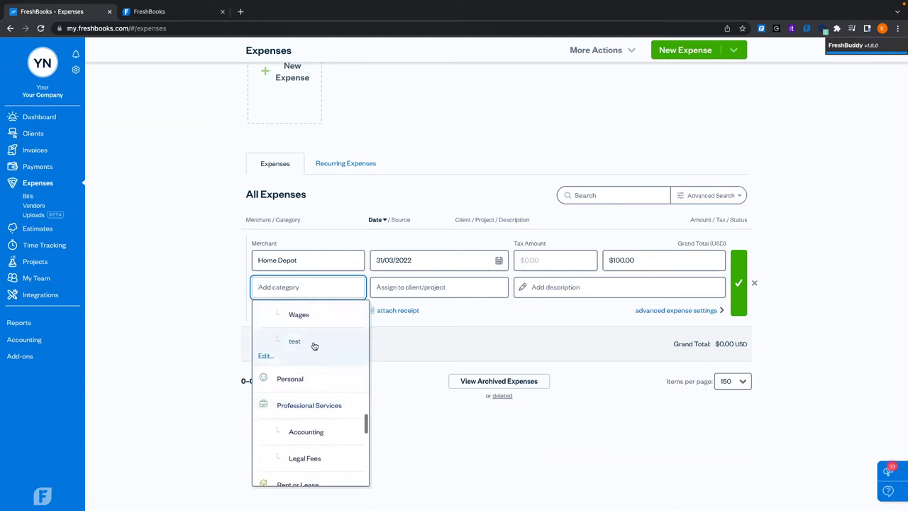
{"action": "scroll", "coordinate": [298, 354], "scroll_direction": "down", "scroll_amount": 3}
{"action": "scroll", "coordinate": [298, 354], "scroll_direction": "down", "scroll_amount": 5}
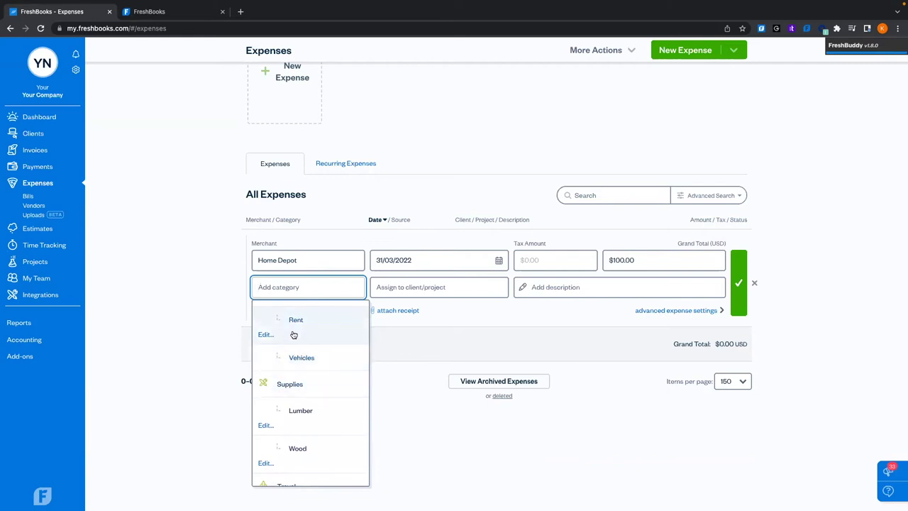
{"action": "scroll", "coordinate": [294, 337], "scroll_direction": "down", "scroll_amount": 1}
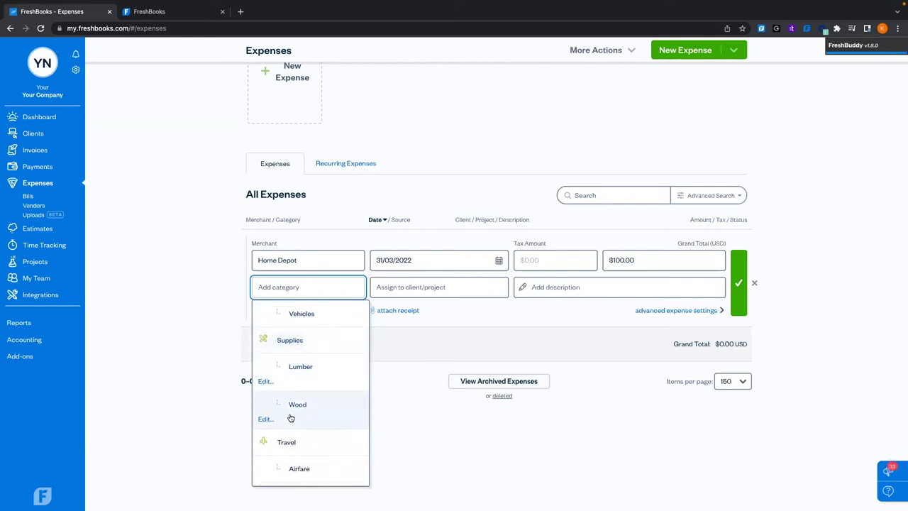
{"action": "scroll", "coordinate": [304, 391], "scroll_direction": "up", "scroll_amount": 10}
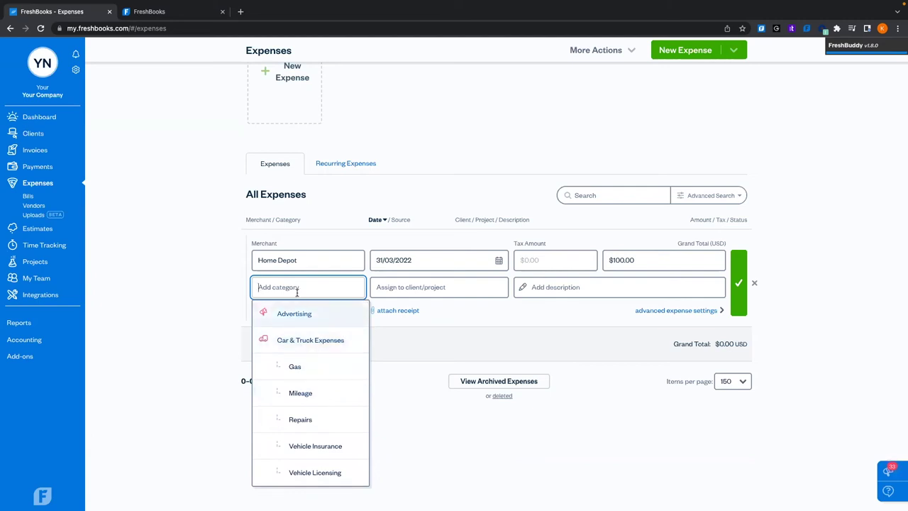
{"action": "type", "text": "Lumber"}
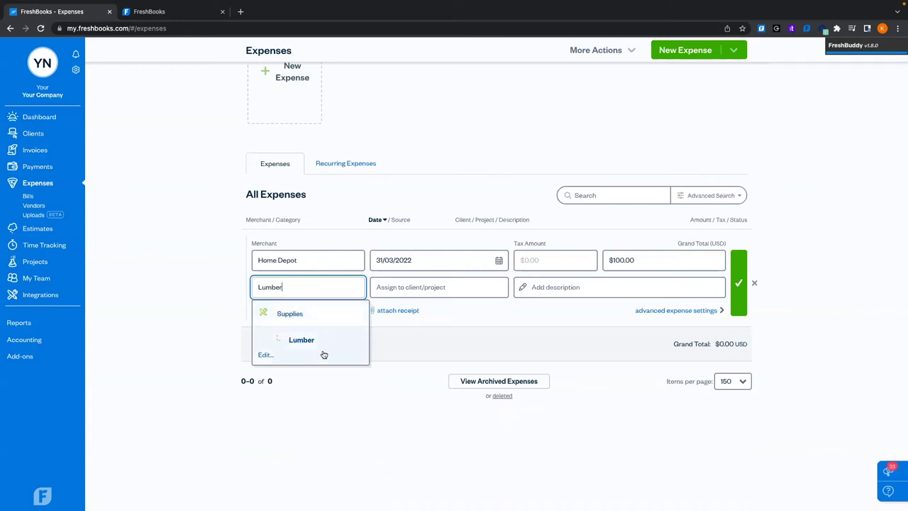
{"action": "type", "text": "2"}
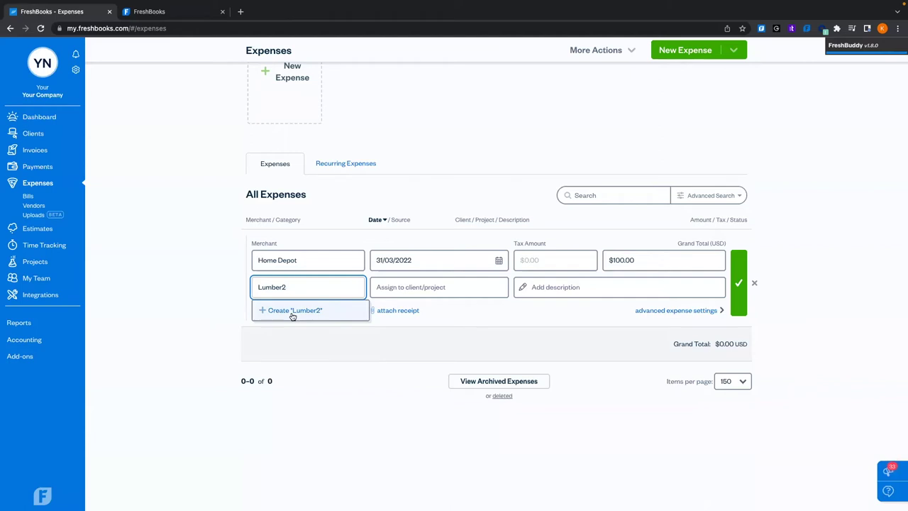
Begin creating category Lumber2 under Other Expenses, then close the dialog without saving
{"action": "left_click", "coordinate": [267, 316]}
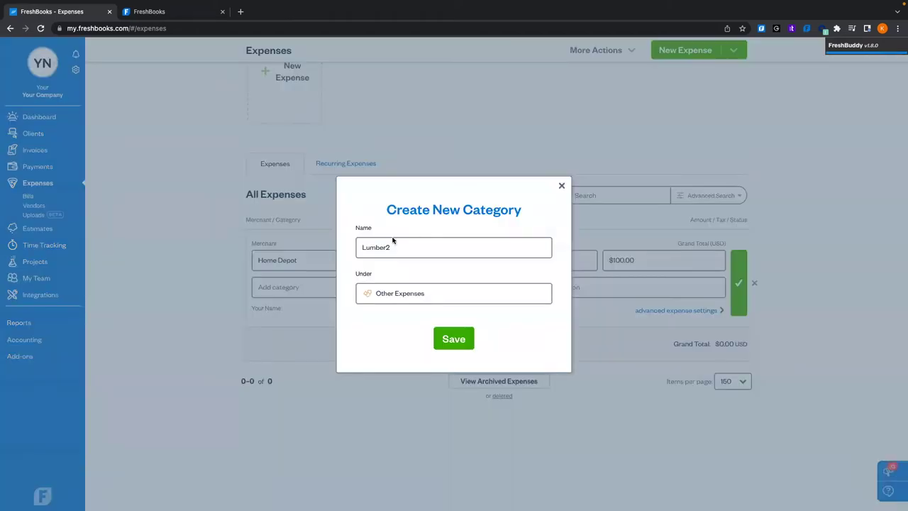
{"action": "left_click", "coordinate": [420, 292]}
{"action": "scroll", "coordinate": [448, 371], "scroll_direction": "down", "scroll_amount": 3}
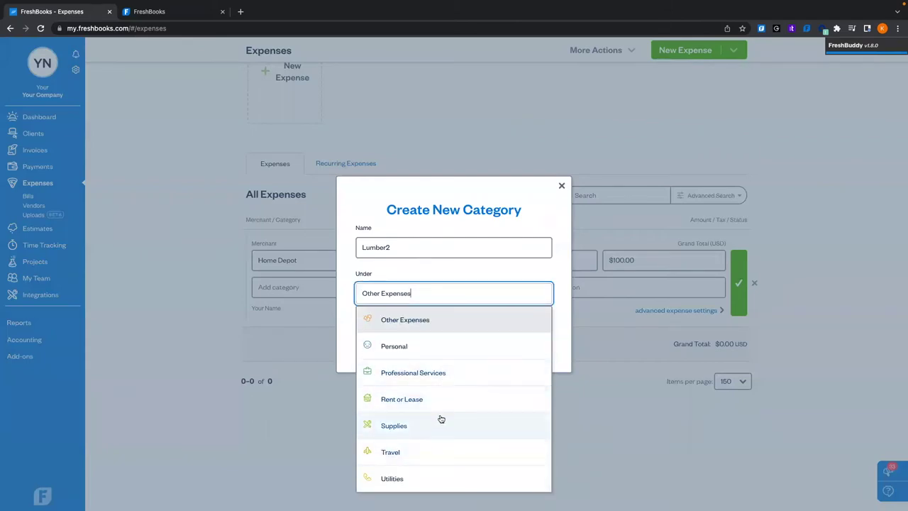
{"action": "scroll", "coordinate": [448, 402], "scroll_direction": "up", "scroll_amount": 2}
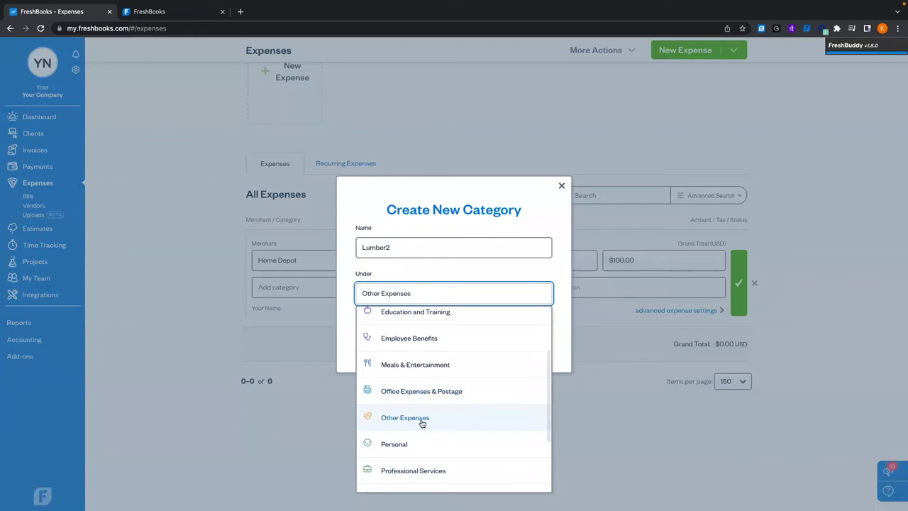
{"action": "left_click", "coordinate": [432, 420]}
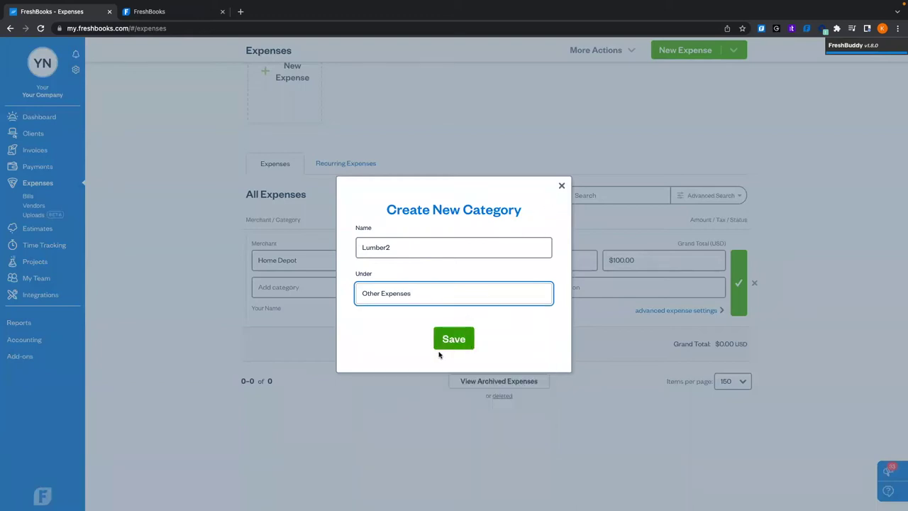
{"action": "left_click", "coordinate": [562, 185]}
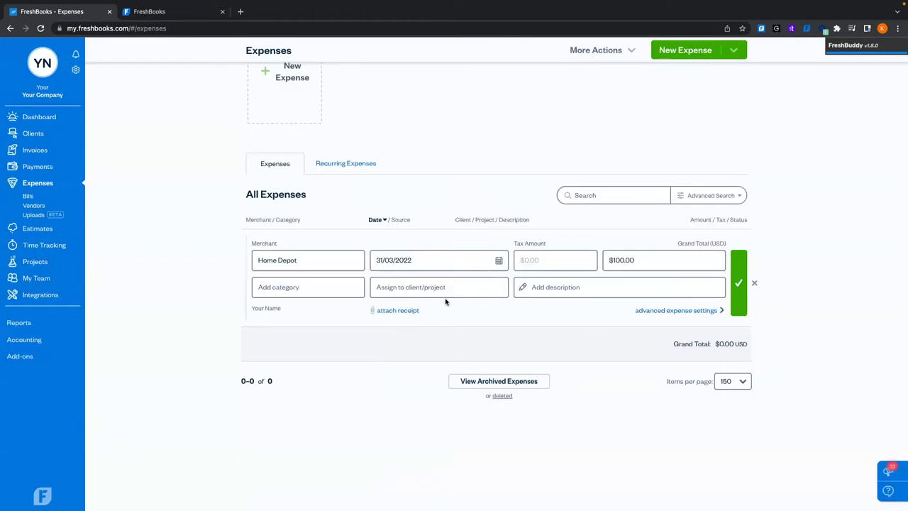
Set the expense category to Supplies › Wood
{"action": "left_click", "coordinate": [300, 288]}
{"action": "scroll", "coordinate": [307, 347], "scroll_direction": "down", "scroll_amount": 10}
{"action": "scroll", "coordinate": [310, 356], "scroll_direction": "down", "scroll_amount": 10}
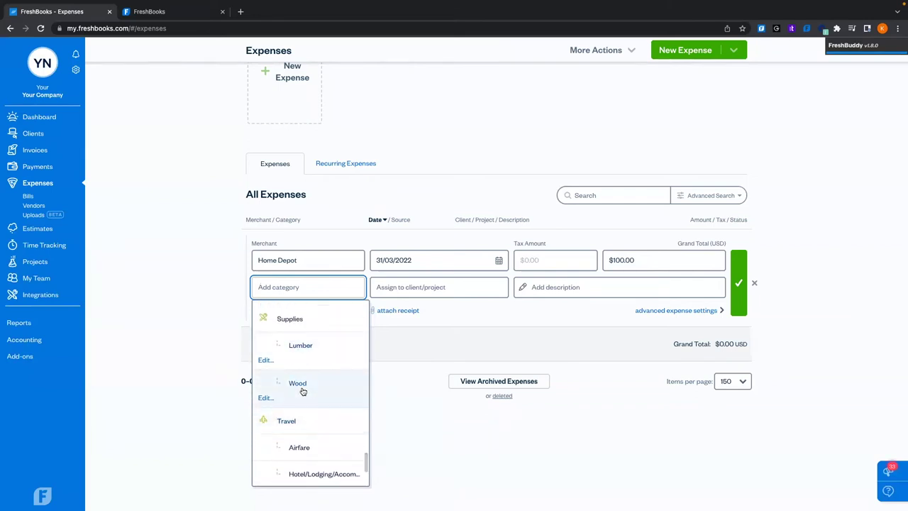
{"action": "left_click", "coordinate": [302, 387]}
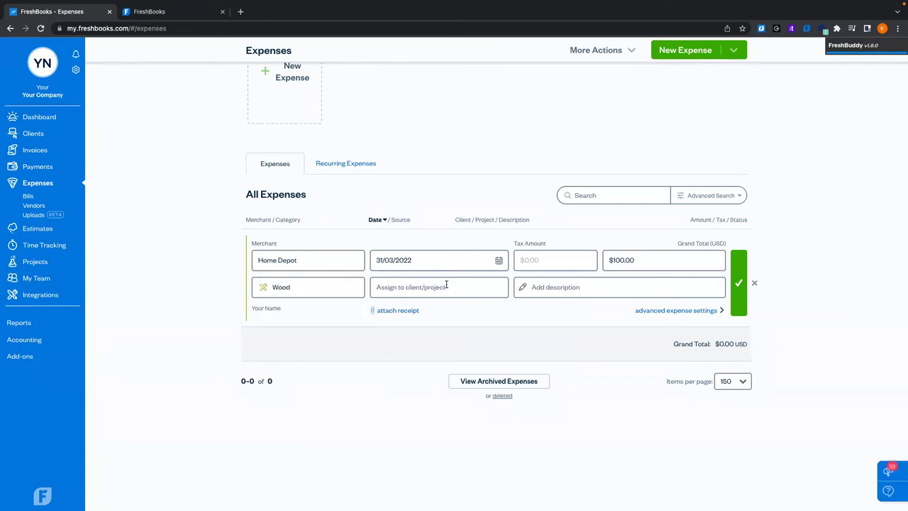
Add the description '2 x 4s' to the expense
{"action": "left_click", "coordinate": [553, 285]}
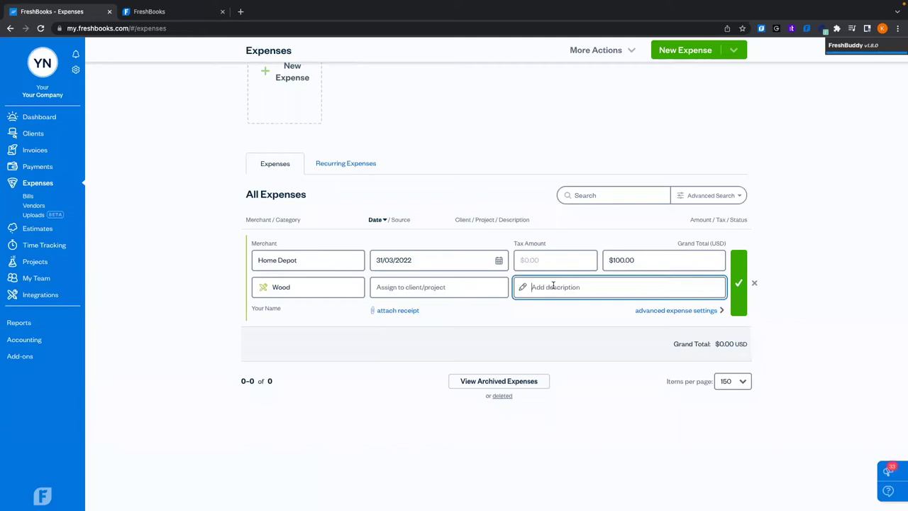
{"action": "type", "text": "2 "}
{"action": "type", "text": "x 4"}
{"action": "type", "text": " 4"}
{"action": "left_click", "coordinate": [351, 436]}
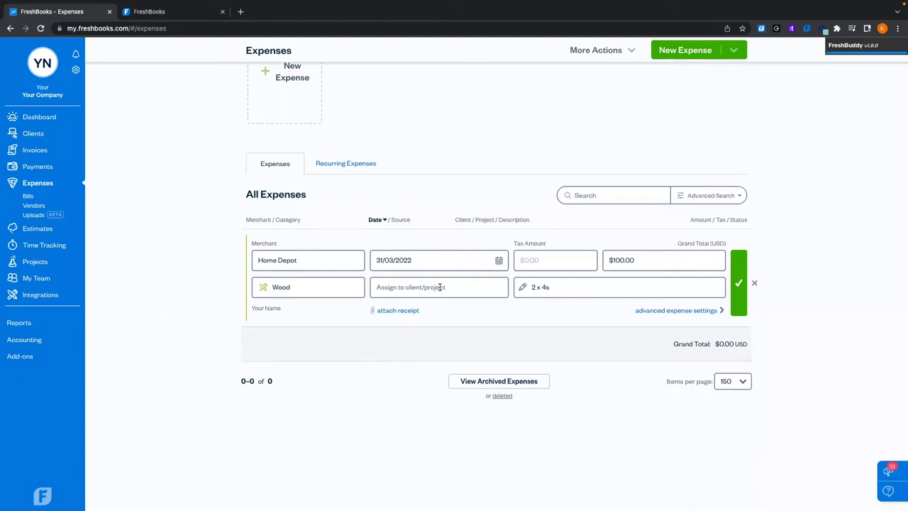
Assign the expense to Back Deck, skip attaching a receipt, and open advanced expense settings
{"action": "left_click", "coordinate": [440, 286]}
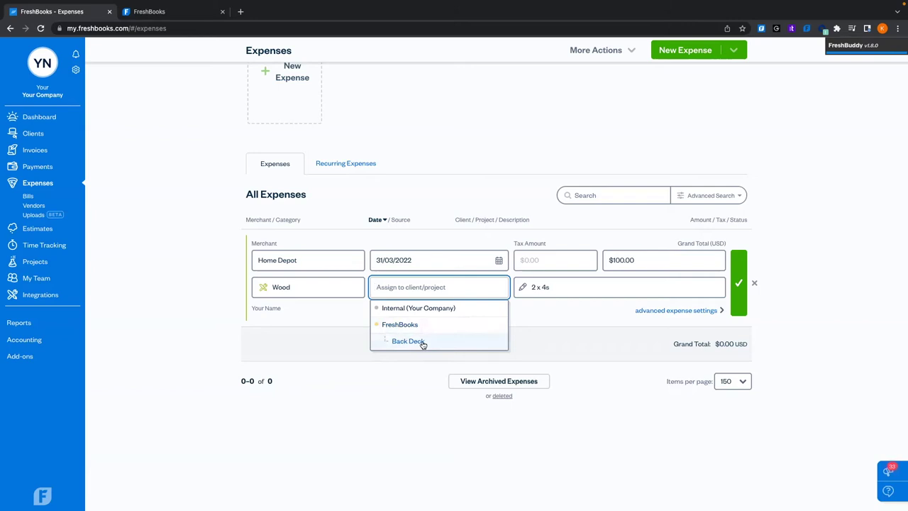
{"action": "left_click", "coordinate": [410, 341]}
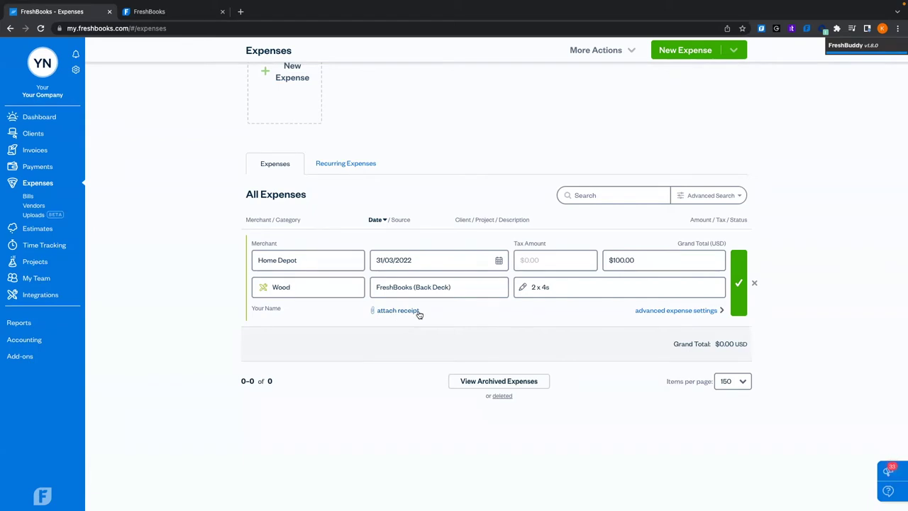
{"action": "left_click", "coordinate": [405, 310]}
{"action": "left_click", "coordinate": [578, 347]}
{"action": "left_click", "coordinate": [681, 311]}
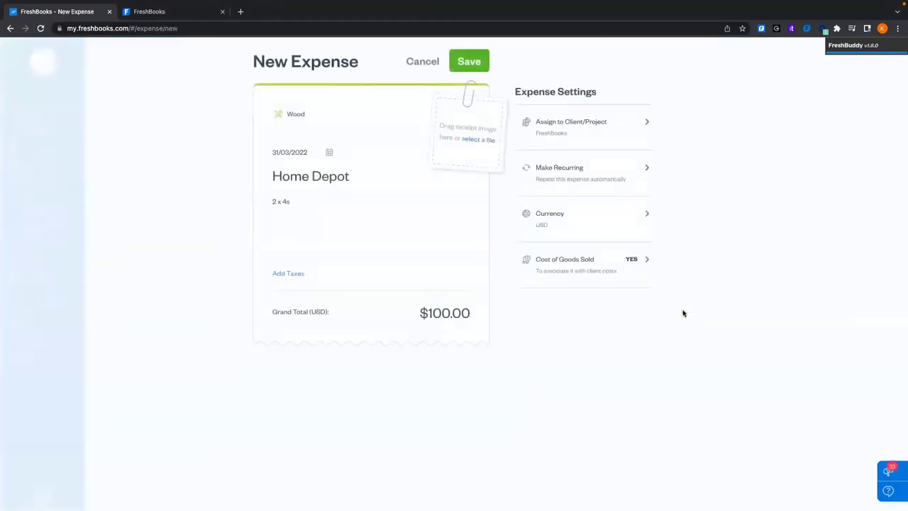
Bill the expense to Back Deck with the receipt image included and no markup
{"action": "left_click", "coordinate": [595, 123]}
{"action": "left_click", "coordinate": [578, 171]}
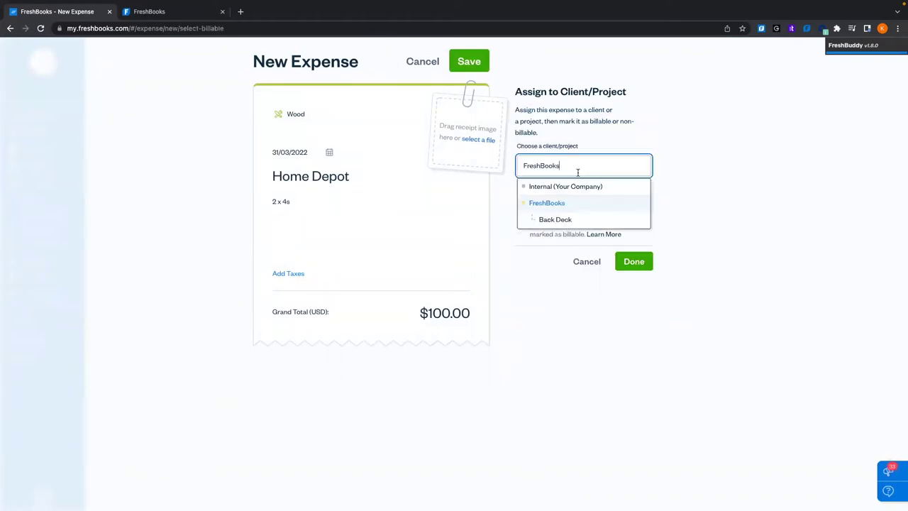
{"action": "left_click", "coordinate": [569, 219]}
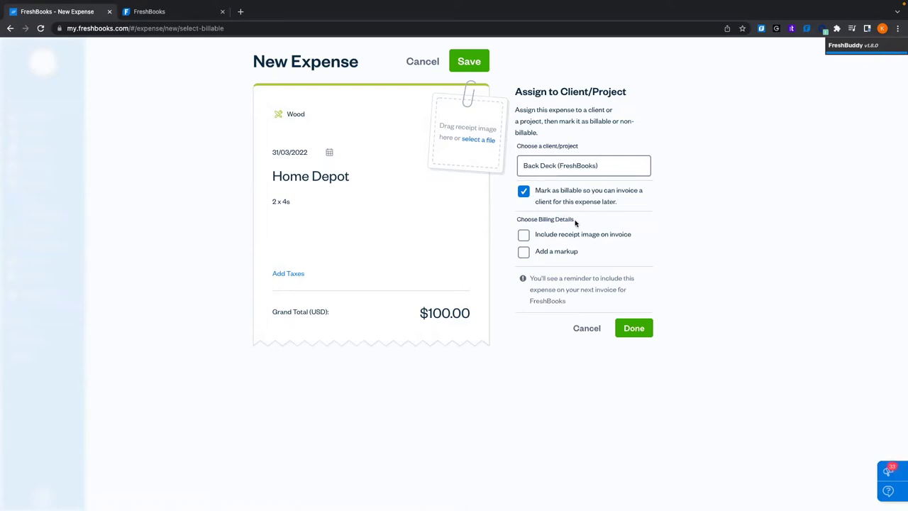
{"action": "left_click", "coordinate": [524, 236]}
{"action": "left_click", "coordinate": [524, 254]}
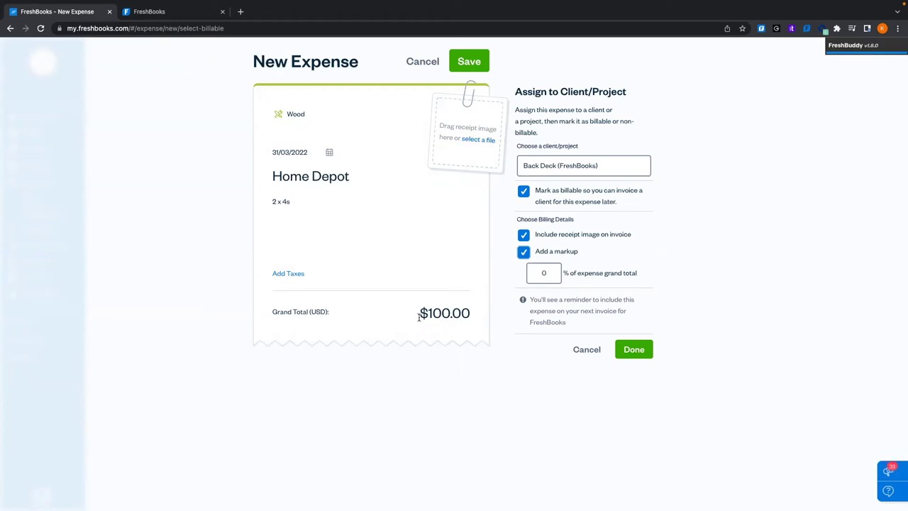
{"action": "left_click", "coordinate": [523, 252]}
{"action": "left_click", "coordinate": [634, 327]}
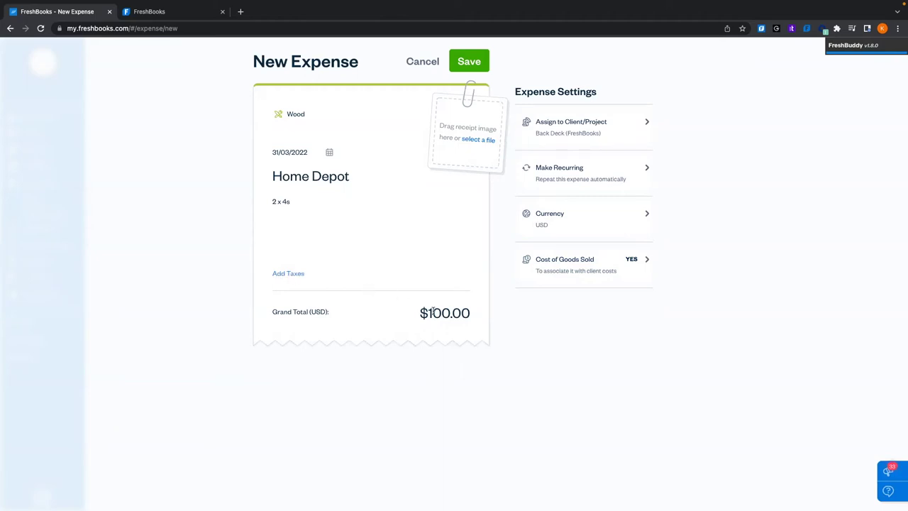
Apply 13% GST/HSt, splitting $100.00 into $88.50 subtotal and $11.50 tax
{"action": "left_click", "coordinate": [289, 276]}
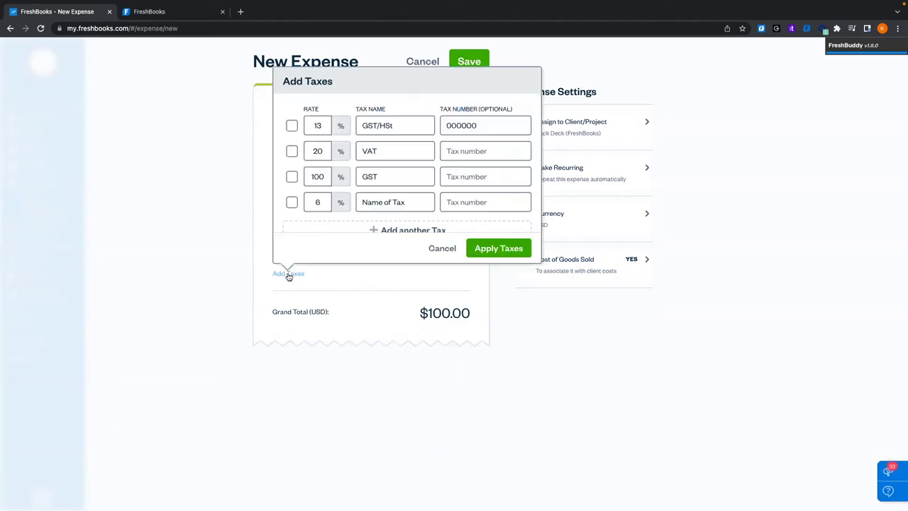
{"action": "scroll", "coordinate": [329, 174], "scroll_direction": "down", "scroll_amount": 1}
{"action": "scroll", "coordinate": [329, 174], "scroll_direction": "up", "scroll_amount": 1}
{"action": "left_click", "coordinate": [291, 126]}
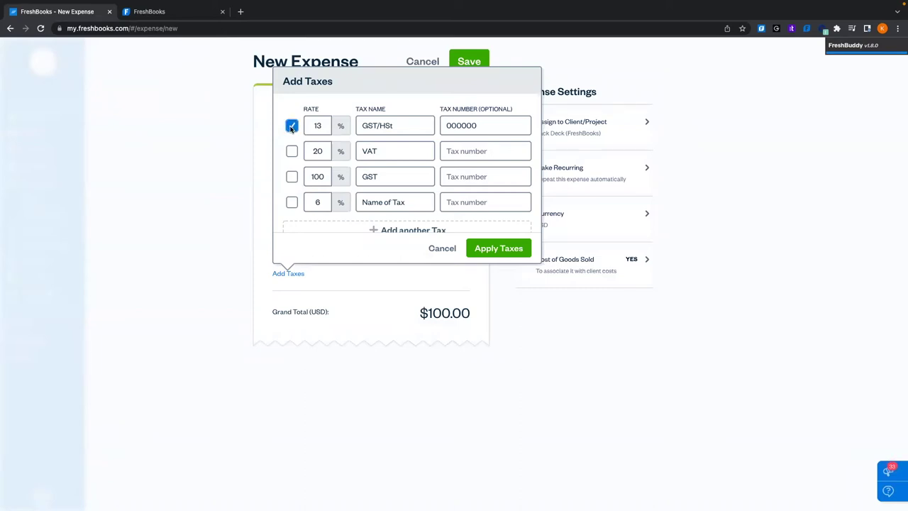
{"action": "left_click", "coordinate": [520, 252]}
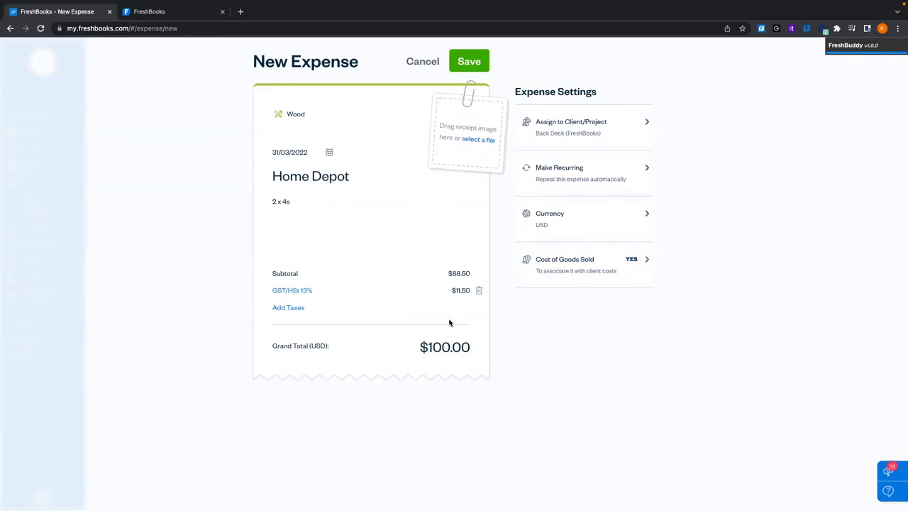
Reconfirm the Back Deck assignment unchanged and save the Home Depot expense
{"action": "left_click_drag", "start_coordinate": [446, 274], "coordinate": [473, 272]}
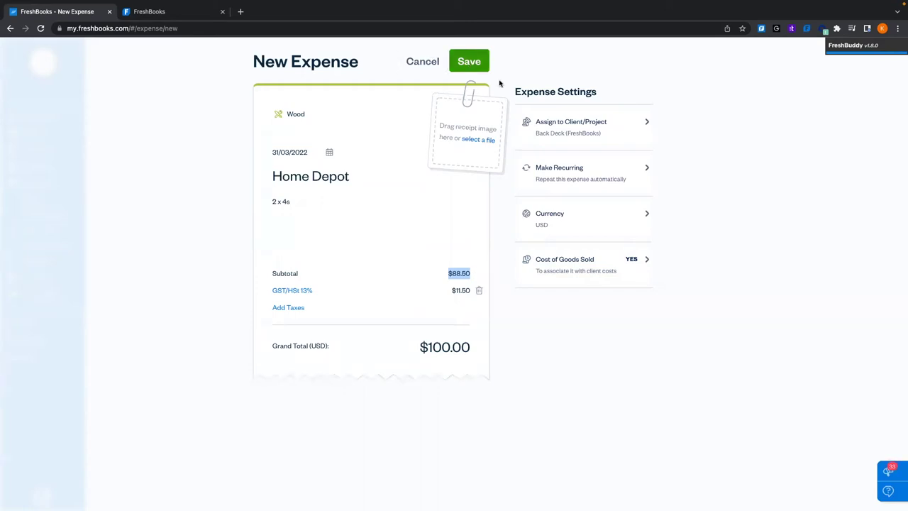
{"action": "left_click", "coordinate": [565, 125]}
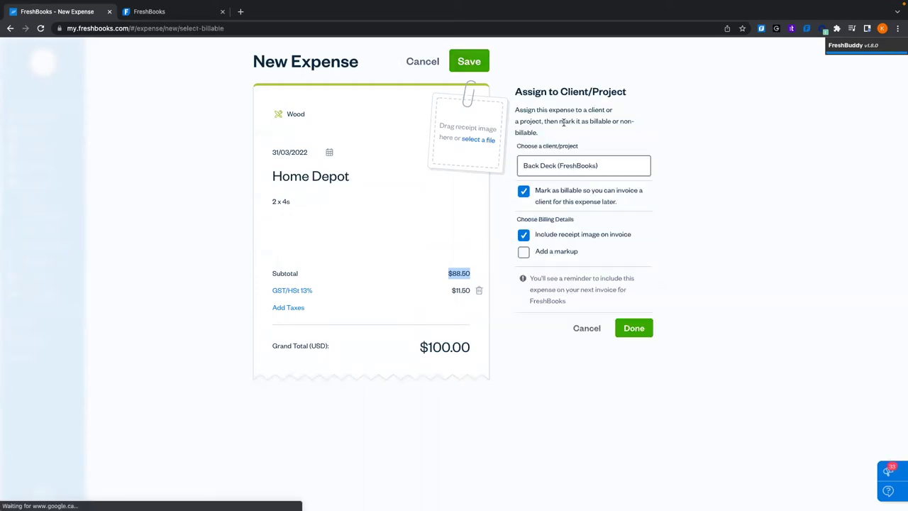
{"action": "left_click", "coordinate": [632, 328]}
{"action": "left_click", "coordinate": [477, 62]}
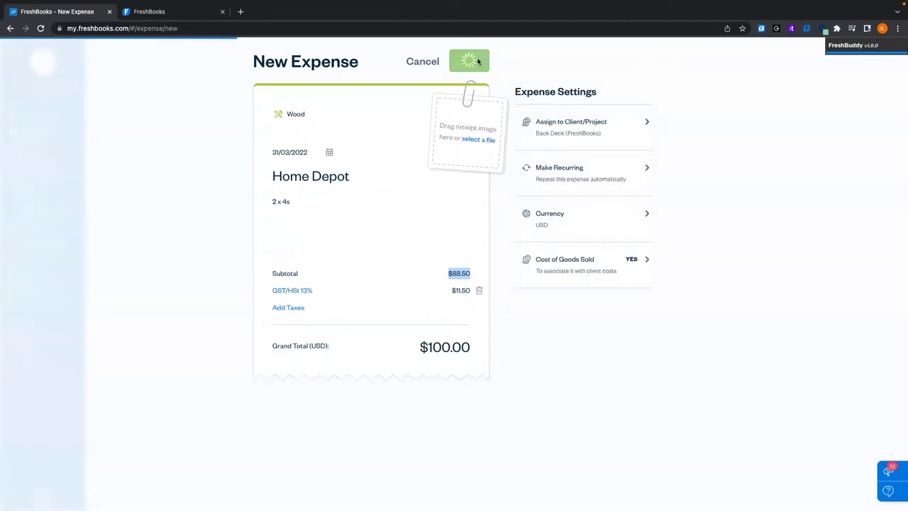
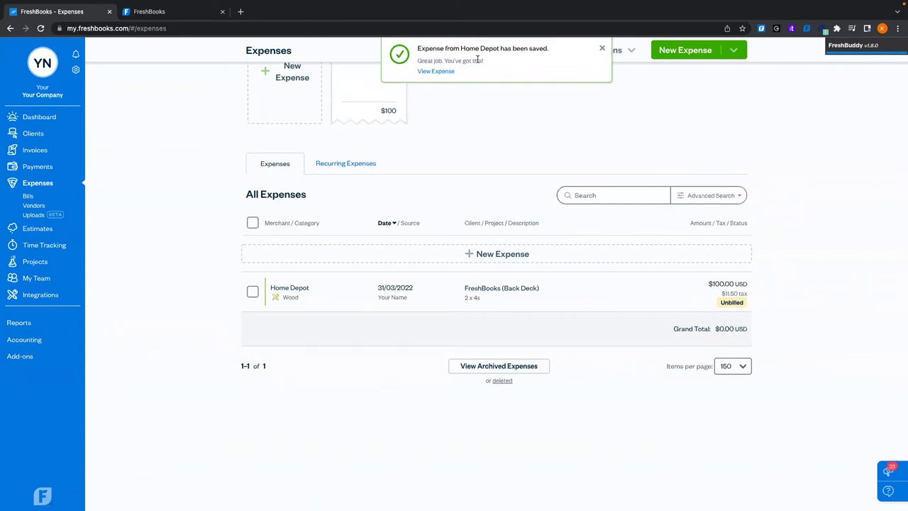
{"action": "scroll", "coordinate": [490, 145], "scroll_direction": "up", "scroll_amount": 3}
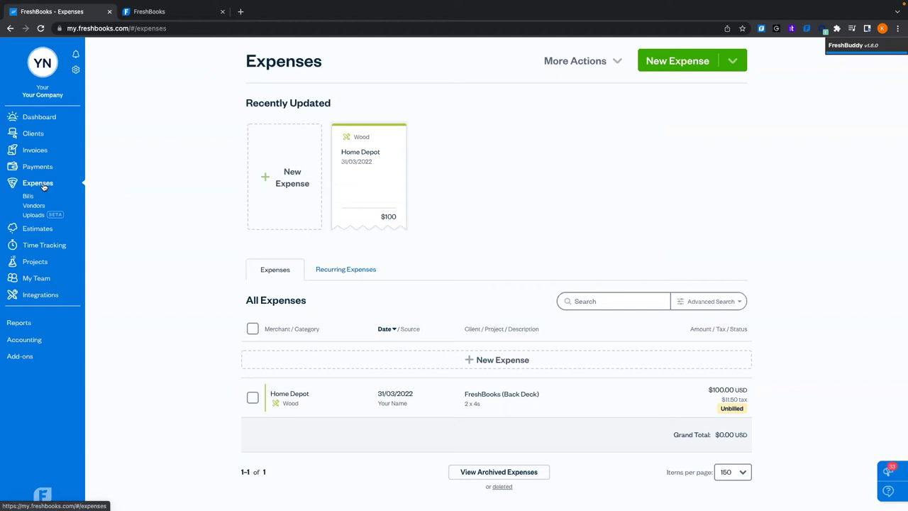
Open Back Deck's Profitability tab, which shows $0 billed, $100 unbilled and $89 costs
{"action": "left_click", "coordinate": [32, 262]}
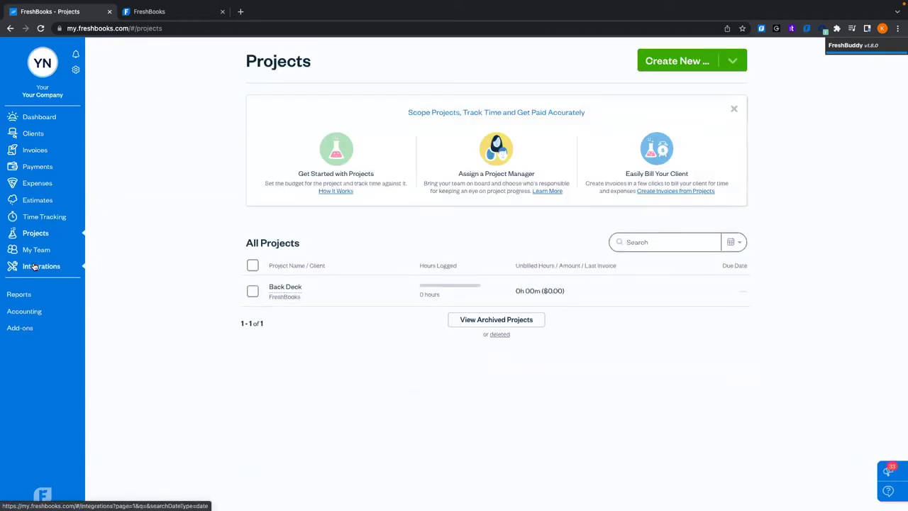
{"action": "left_click", "coordinate": [359, 290]}
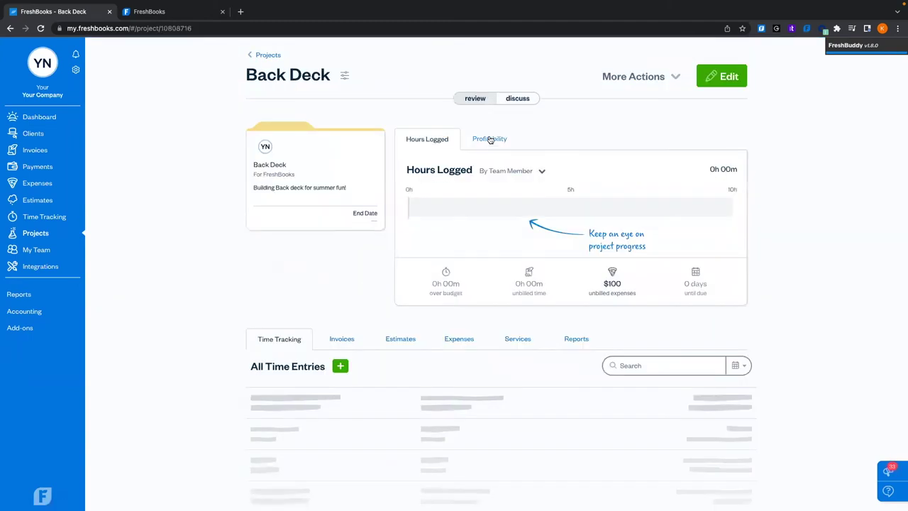
{"action": "left_click", "coordinate": [489, 140]}
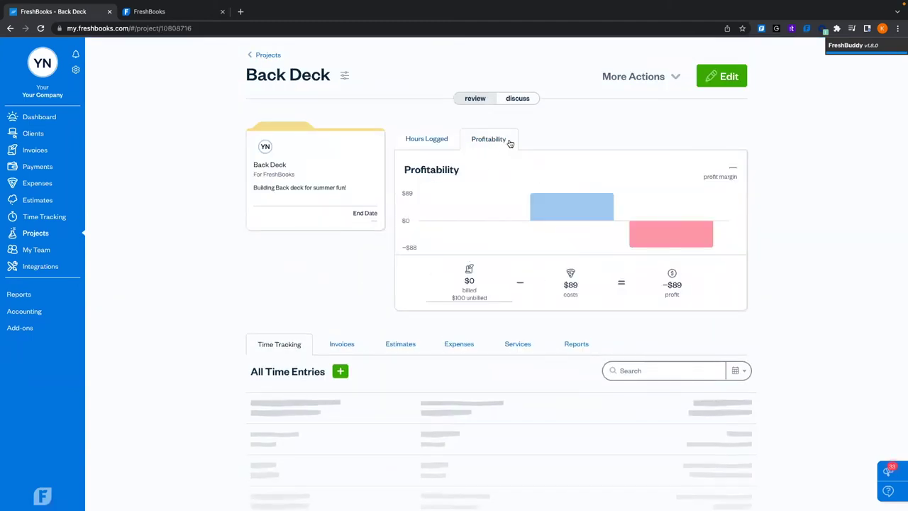
{"action": "mouse_move", "coordinate": [559, 224]}
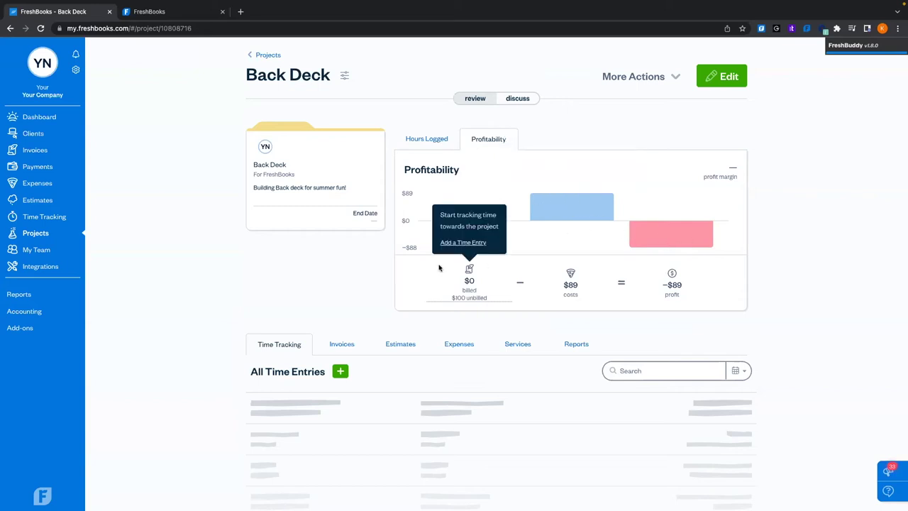
Review the expenses logged to Back Deck, then return to its time entries
{"action": "left_click", "coordinate": [460, 345]}
{"action": "scroll", "coordinate": [458, 346], "scroll_direction": "down", "scroll_amount": 1}
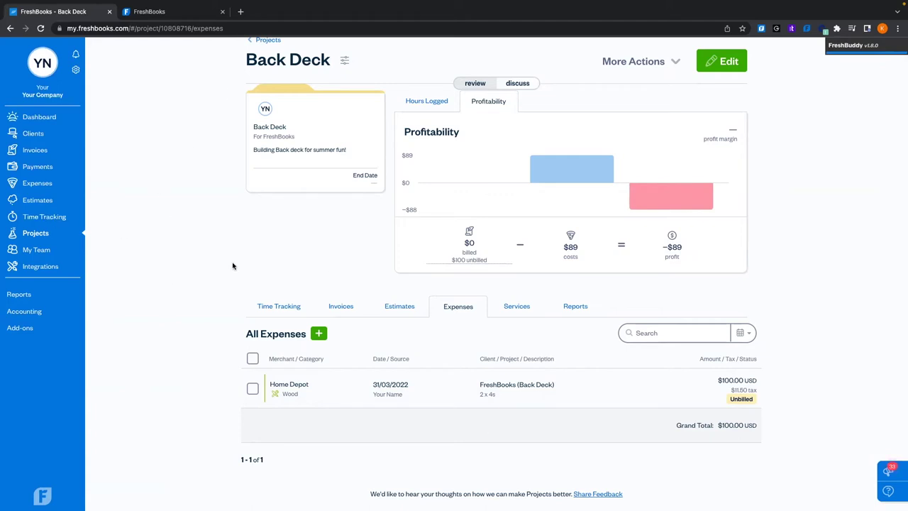
{"action": "left_click", "coordinate": [265, 305]}
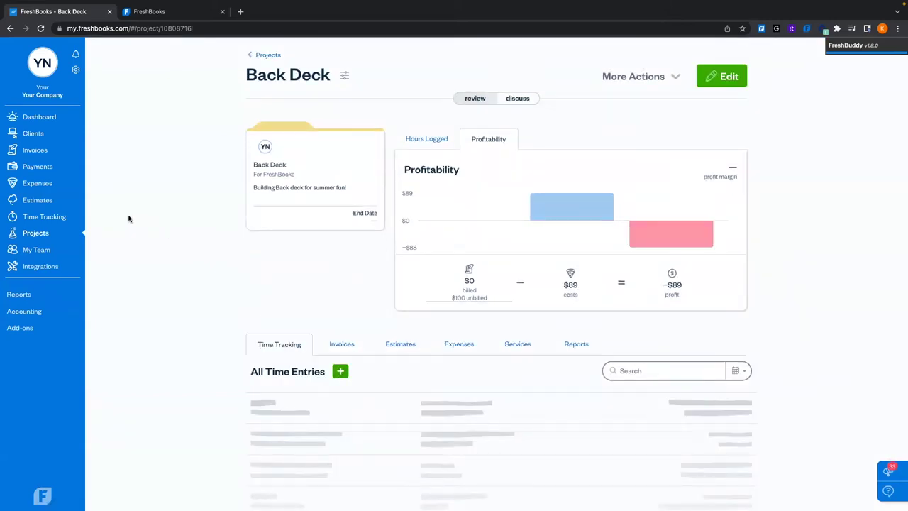
Show all-project Time Tracking in the day view for Thu, Mar 31st
{"action": "left_click", "coordinate": [66, 218]}
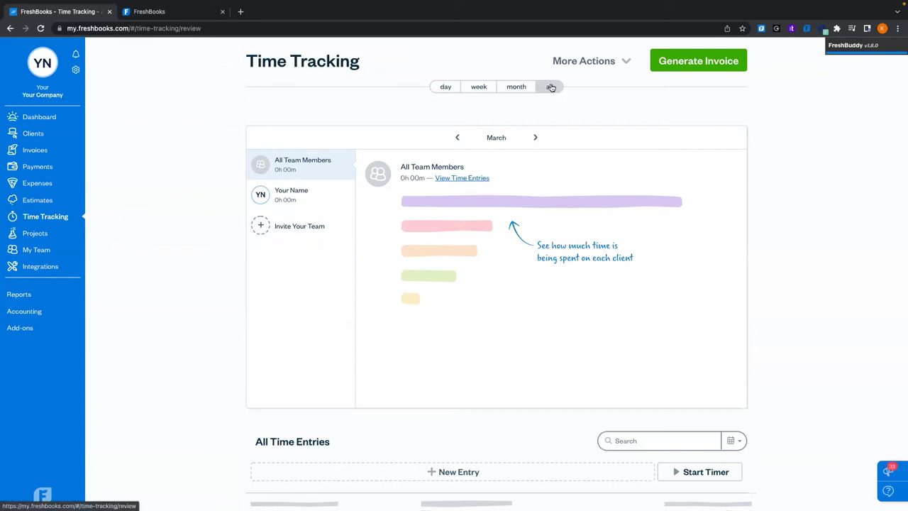
{"action": "left_click", "coordinate": [437, 86]}
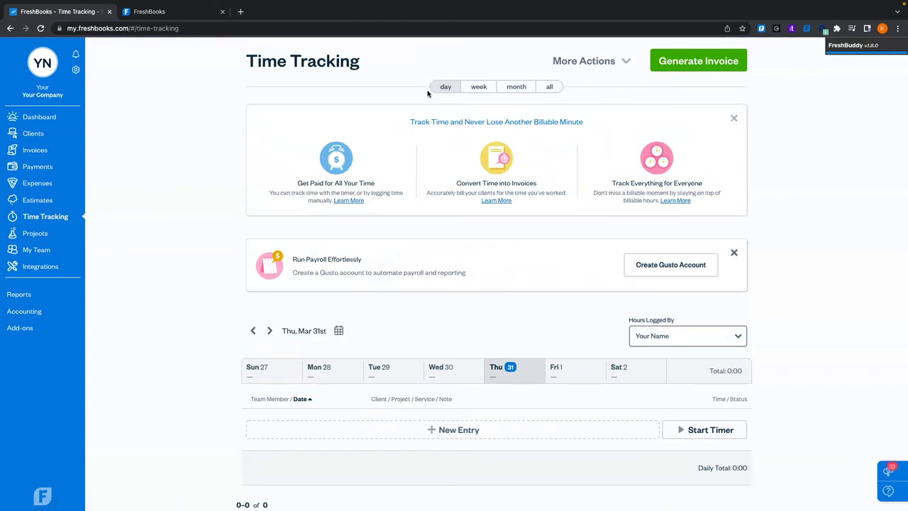
{"action": "scroll", "coordinate": [439, 125], "scroll_direction": "down", "scroll_amount": 2}
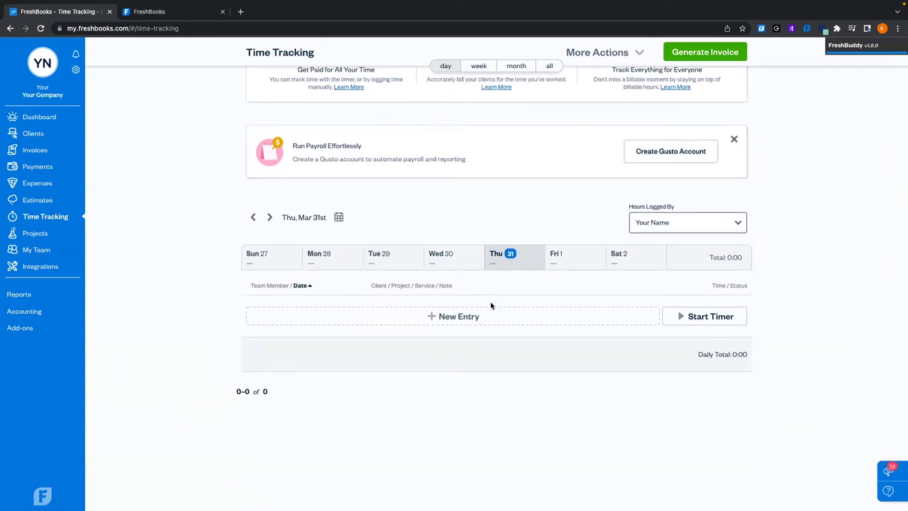
Start a new time entry for the Back Deck project with the carpentry service
{"action": "left_click", "coordinate": [469, 319]}
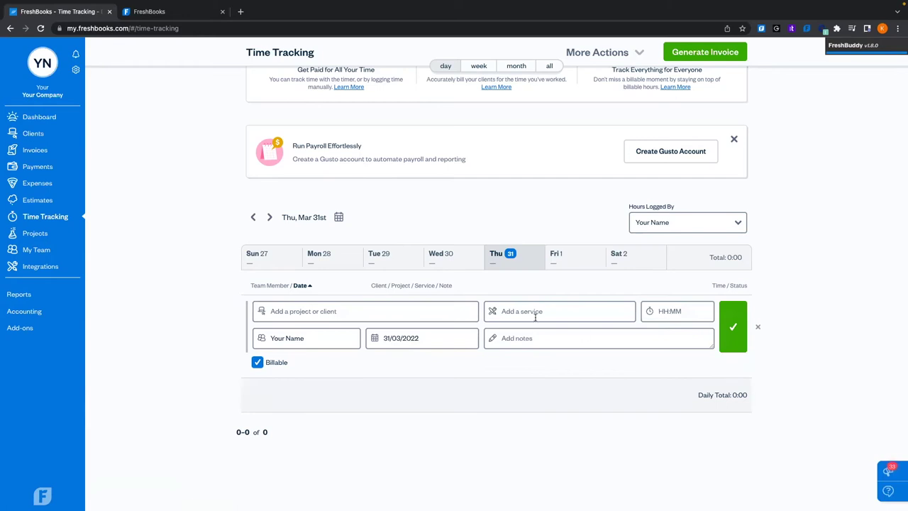
{"action": "left_click", "coordinate": [374, 308]}
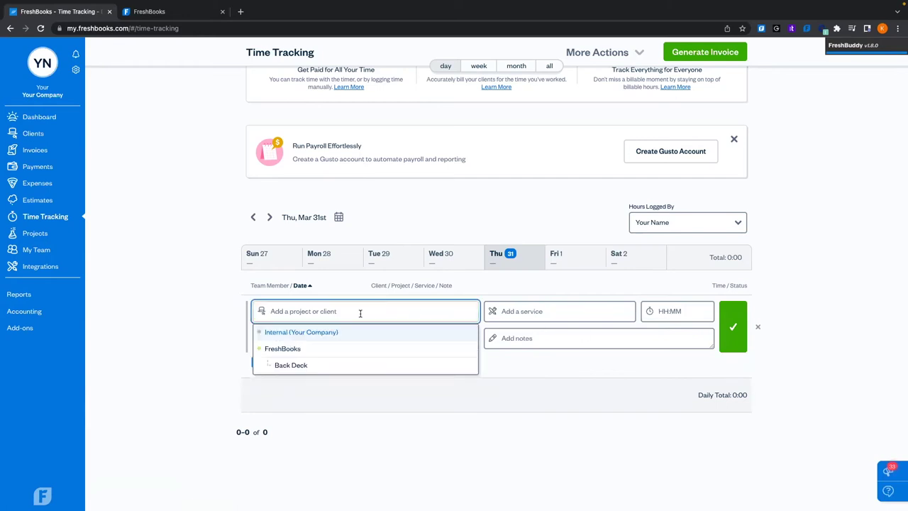
{"action": "left_click", "coordinate": [305, 366]}
{"action": "left_click", "coordinate": [562, 310]}
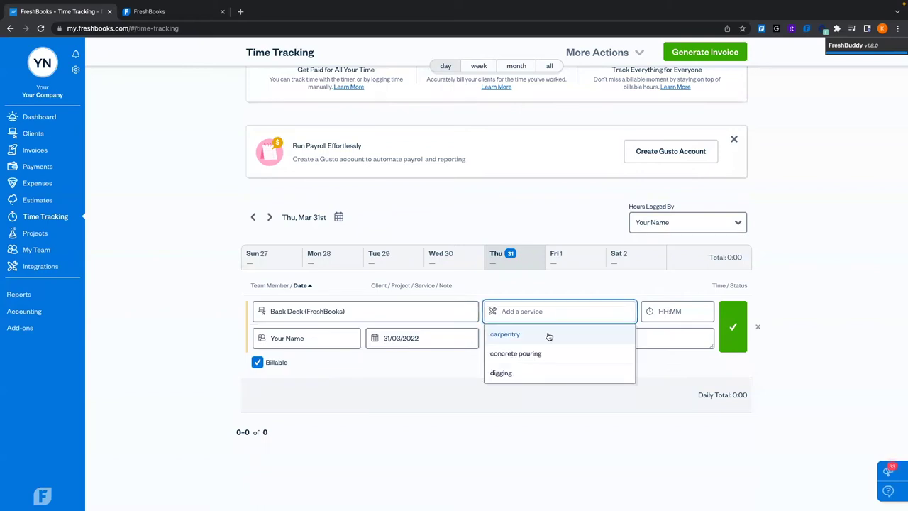
{"action": "left_click", "coordinate": [553, 332]}
Set the entry's duration to 5:30 by entering 5.5 hours, correcting the wrong 0:01 value
{"action": "left_click", "coordinate": [671, 311]}
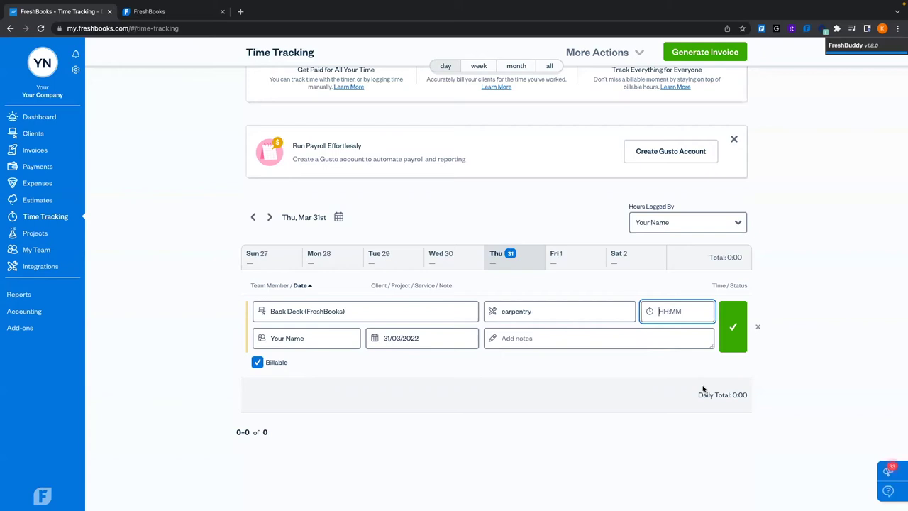
{"action": "type", "text": "5.5"}
{"action": "left_click", "coordinate": [664, 467]}
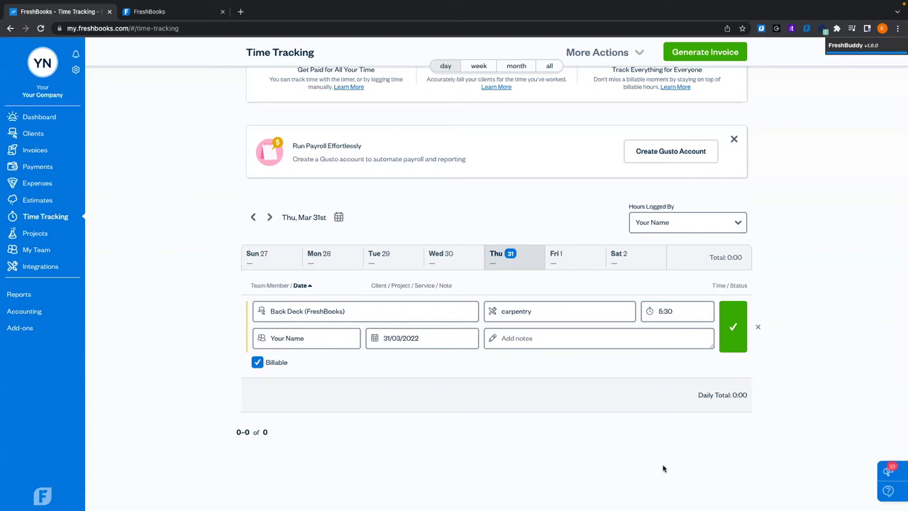
{"action": "left_click", "coordinate": [685, 317]}
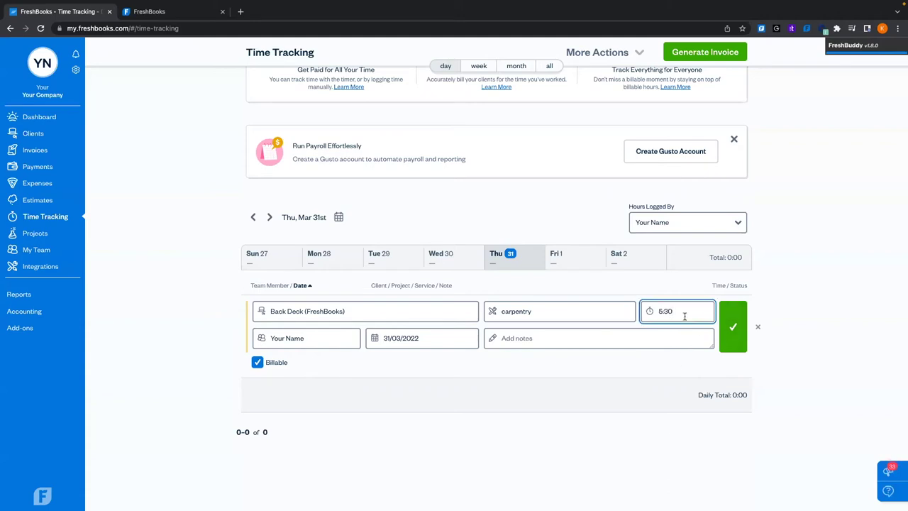
{"action": "key", "text": "BackSpace"}
{"action": "key", "text": "BackSpace"}
{"action": "key", "text": "BackSpace"}
{"action": "left_click", "coordinate": [599, 461]}
{"action": "left_click", "coordinate": [663, 311]}
{"action": "type", "text": "5:30"}
{"action": "key", "text": "BackSpace"}
{"action": "key", "text": "BackSpace"}
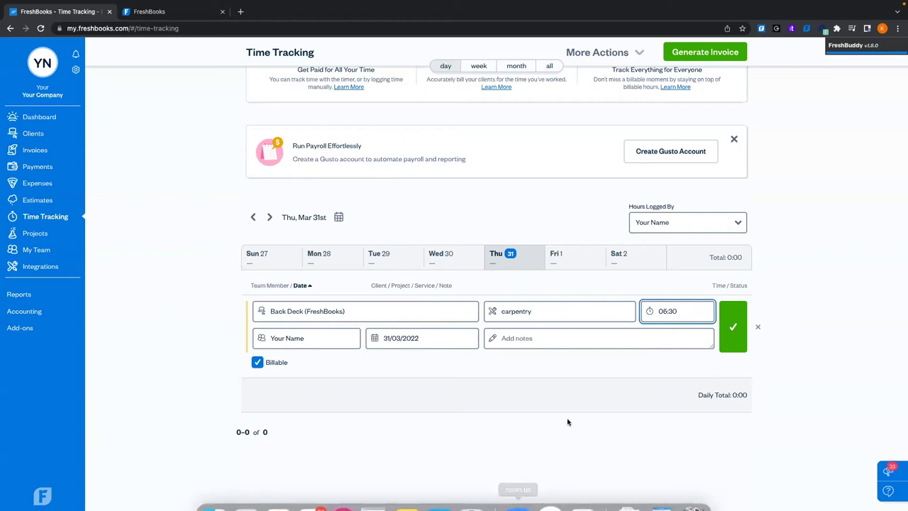
{"action": "left_click", "coordinate": [570, 446]}
{"action": "left_click", "coordinate": [687, 309]}
{"action": "key", "text": "BackSpace"}
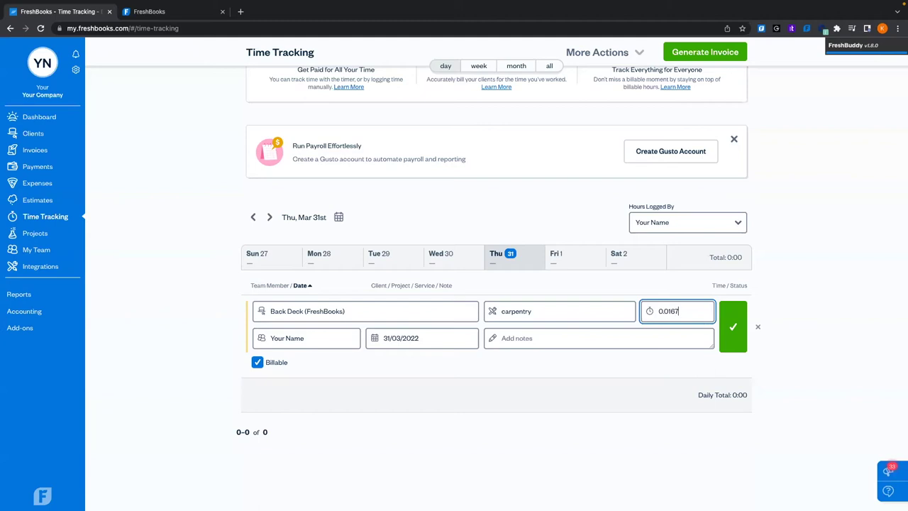
{"action": "left_click", "coordinate": [601, 456]}
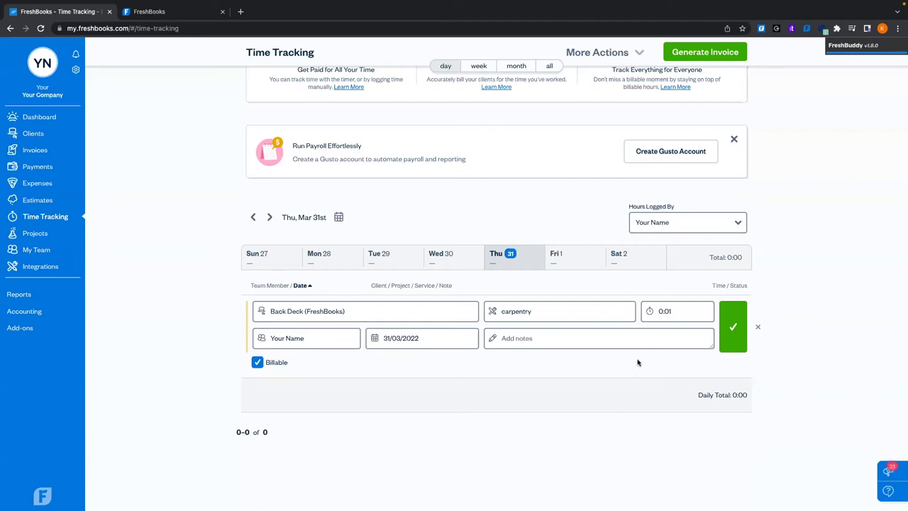
{"action": "left_click", "coordinate": [674, 311]}
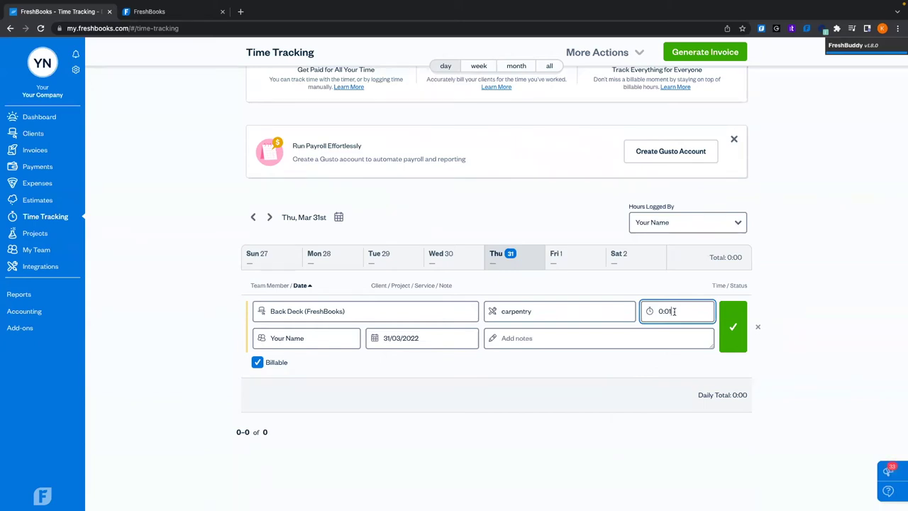
{"action": "key", "text": "BackSpace"}
{"action": "type", "text": "5.5"}
{"action": "left_click", "coordinate": [545, 486]}
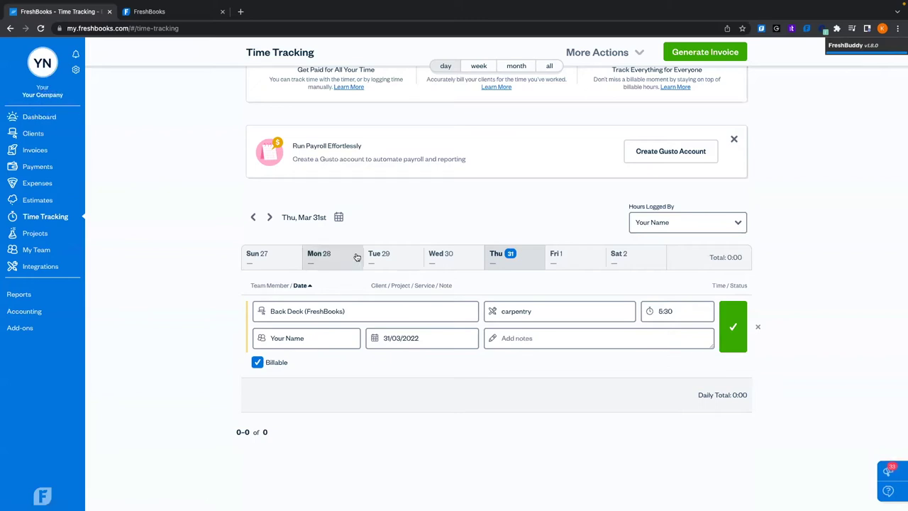
Add the note 'Built Deck!' and save the entry
{"action": "left_click", "coordinate": [503, 338]}
{"action": "type", "text": "Built Deck!"}
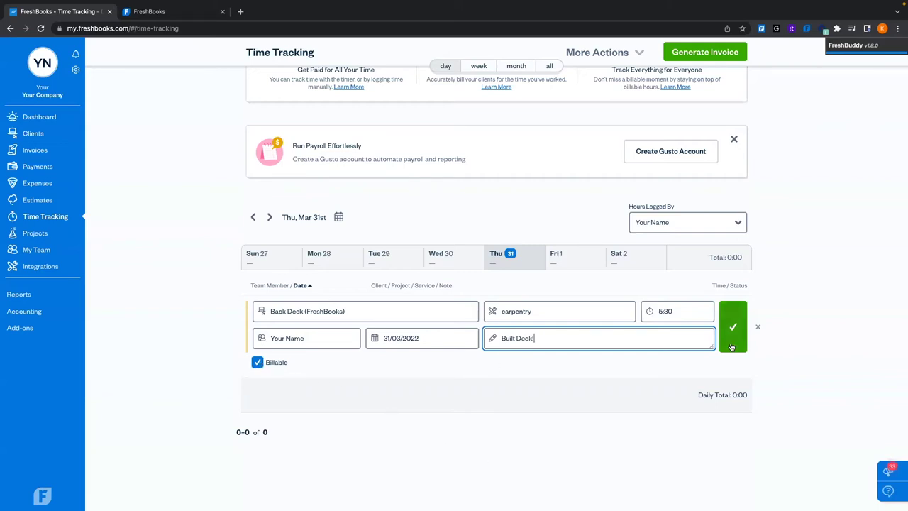
{"action": "left_click", "coordinate": [734, 339]}
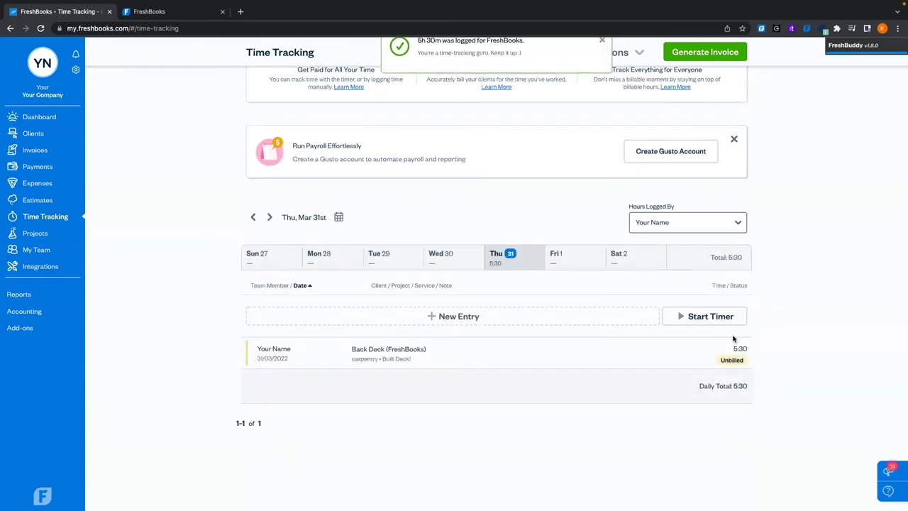
{"action": "mouse_move", "coordinate": [725, 365]}
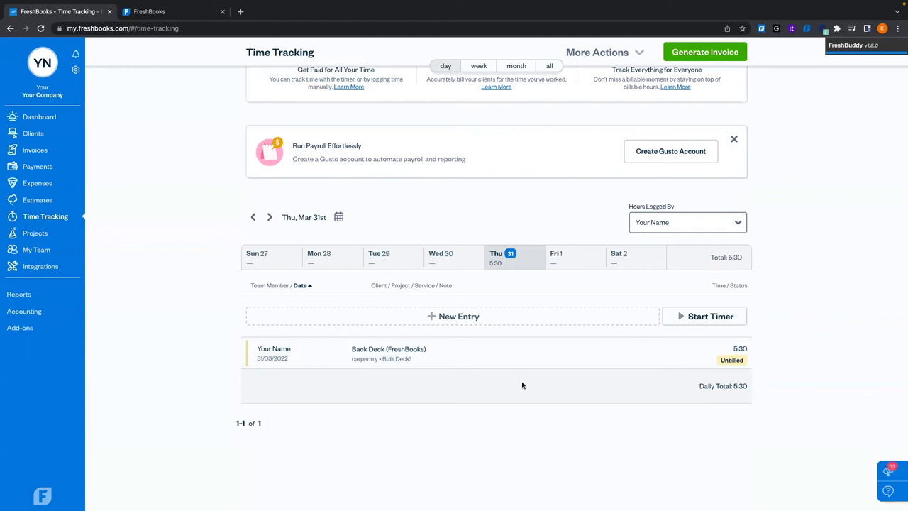
{"action": "left_click", "coordinate": [571, 307]}
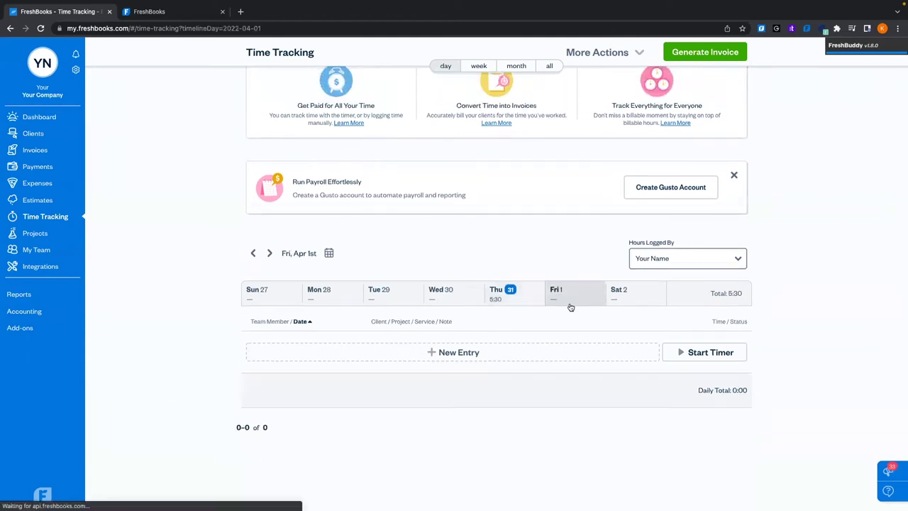
{"action": "left_click", "coordinate": [405, 298]}
{"action": "right_click", "coordinate": [352, 297]}
{"action": "left_click", "coordinate": [276, 301]}
{"action": "left_click", "coordinate": [535, 306]}
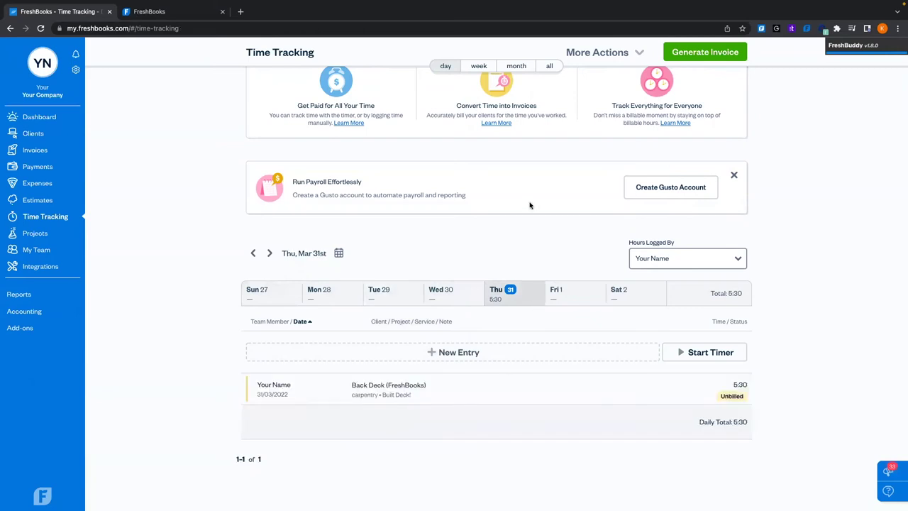
{"action": "left_click", "coordinate": [708, 261]}
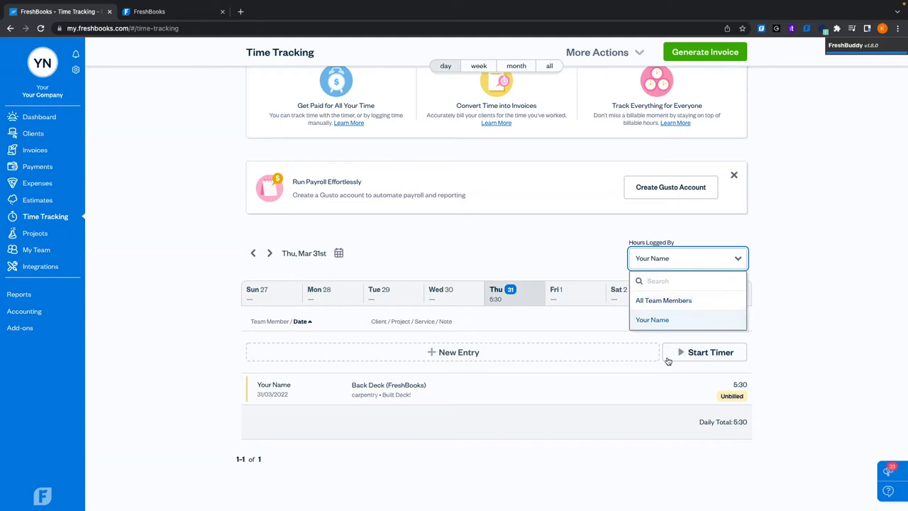
{"action": "left_click", "coordinate": [696, 300]}
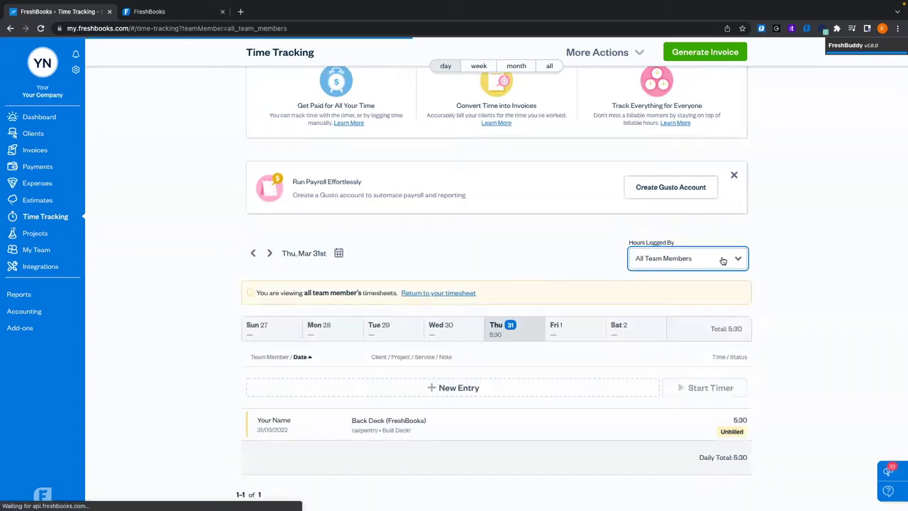
{"action": "left_click", "coordinate": [721, 260]}
{"action": "left_click", "coordinate": [690, 320]}
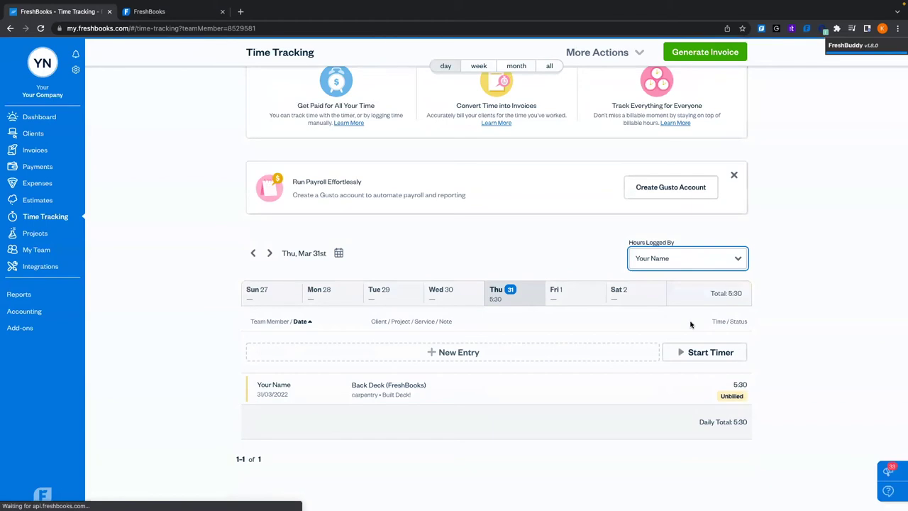
{"action": "scroll", "coordinate": [628, 294], "scroll_direction": "up", "scroll_amount": 2}
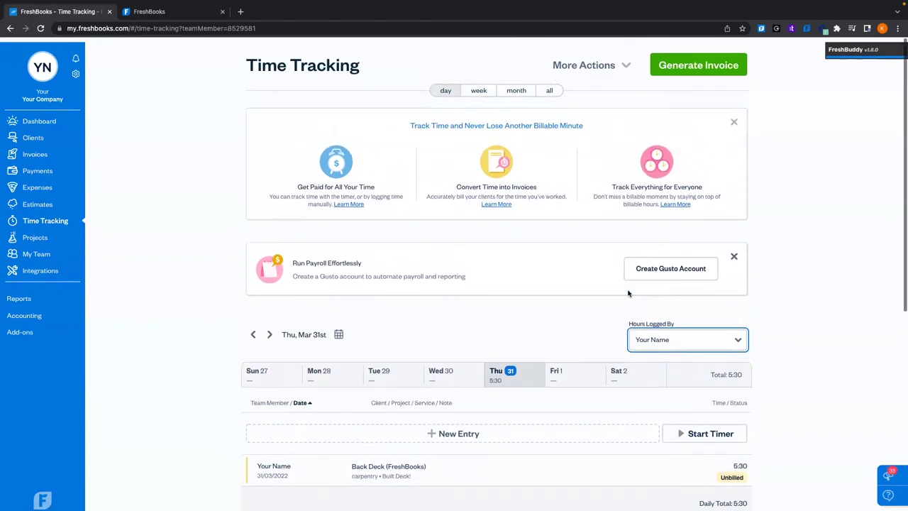
In the weekly timesheet, enter Back Deck carpentry 4:00 Sunday, 3:15 Monday, 0:15 Tuesday, and save
{"action": "left_click", "coordinate": [478, 88]}
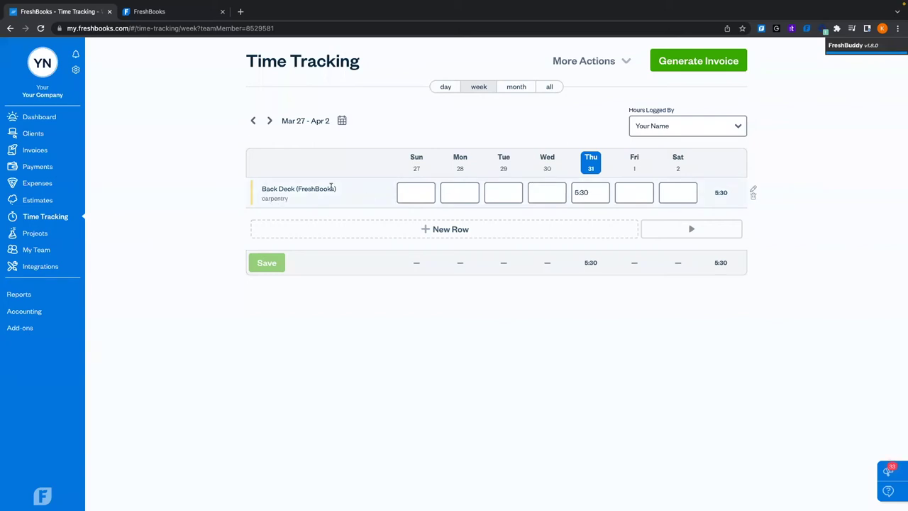
{"action": "left_click", "coordinate": [410, 193]}
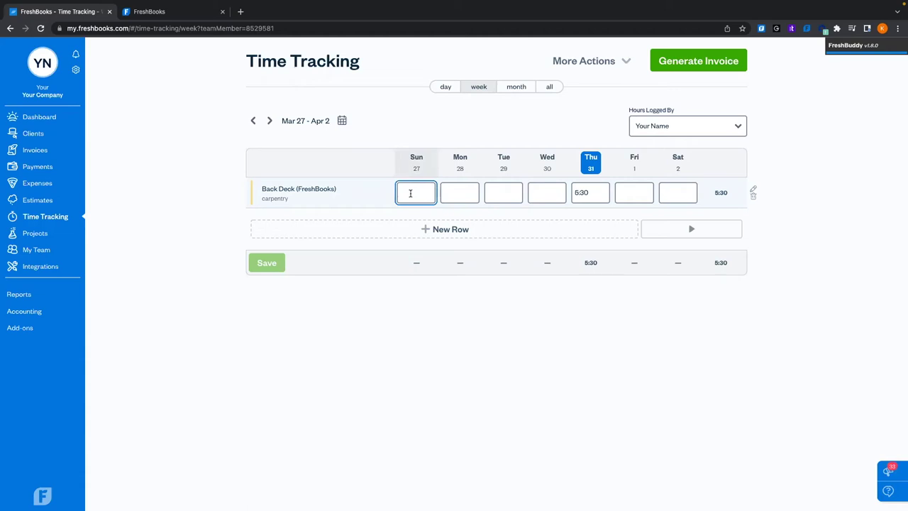
{"action": "type", "text": "4"}
{"action": "right_click", "coordinate": [465, 193]}
{"action": "key", "text": "Escape"}
{"action": "type", "text": "3"}
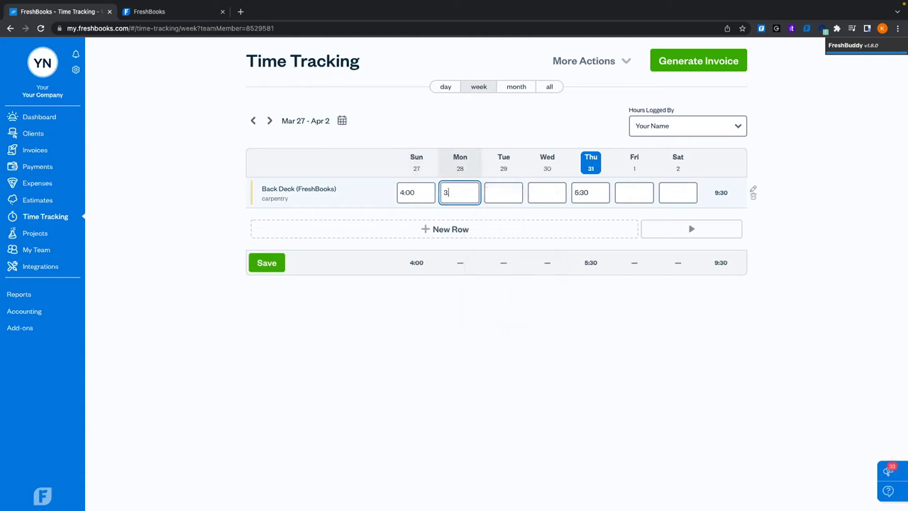
{"action": "type", "text": ":15"}
{"action": "left_click", "coordinate": [464, 325]}
{"action": "left_click", "coordinate": [507, 192]}
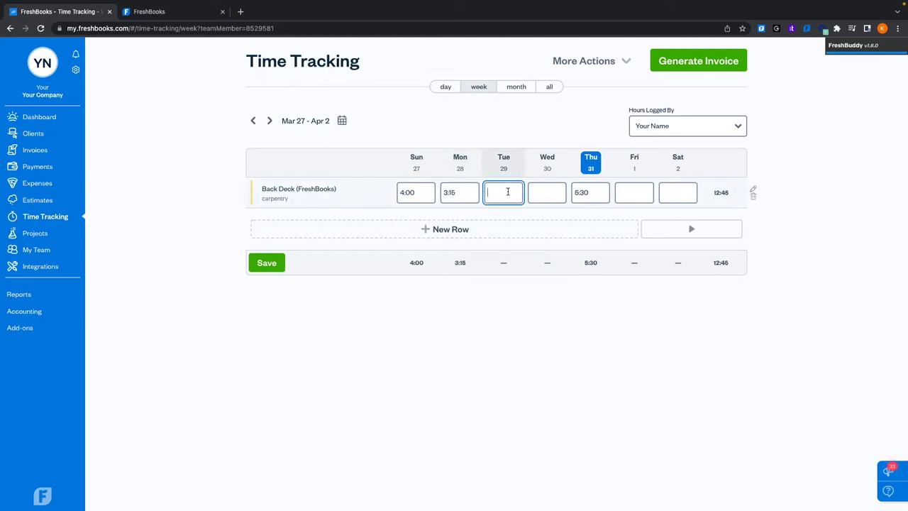
{"action": "type", "text": "0:15"}
{"action": "left_click", "coordinate": [493, 329]}
{"action": "left_click", "coordinate": [545, 188]}
{"action": "left_click", "coordinate": [629, 323]}
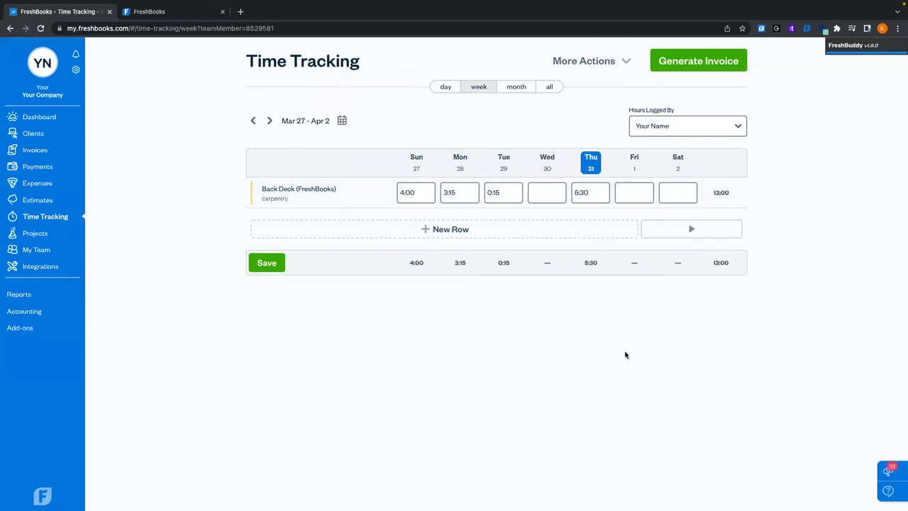
{"action": "left_click", "coordinate": [257, 267]}
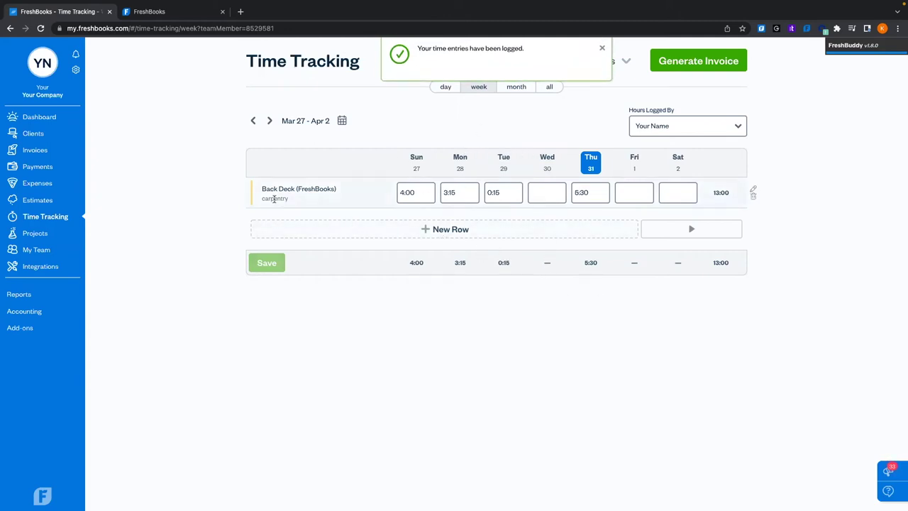
Add a new weekly timesheet row for Back Deck with the digging service
{"action": "left_click", "coordinate": [449, 230]}
{"action": "left_click", "coordinate": [363, 225]}
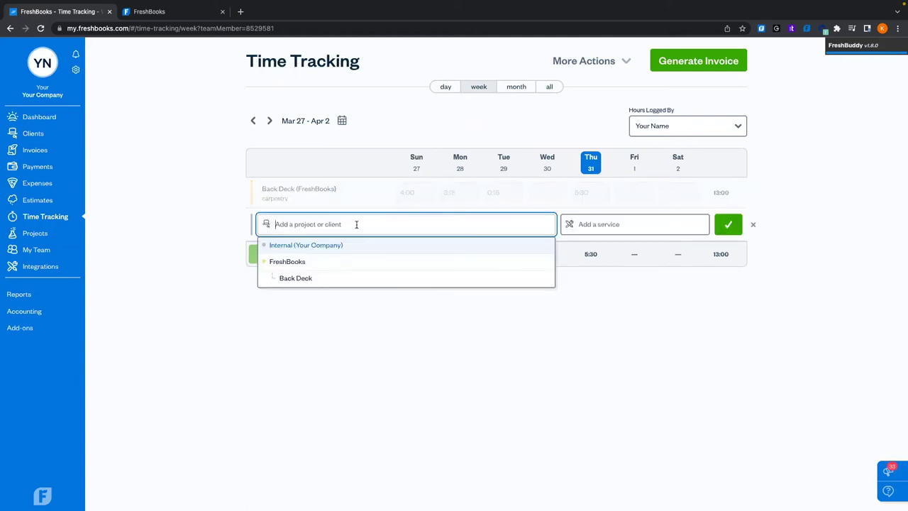
{"action": "left_click", "coordinate": [318, 279]}
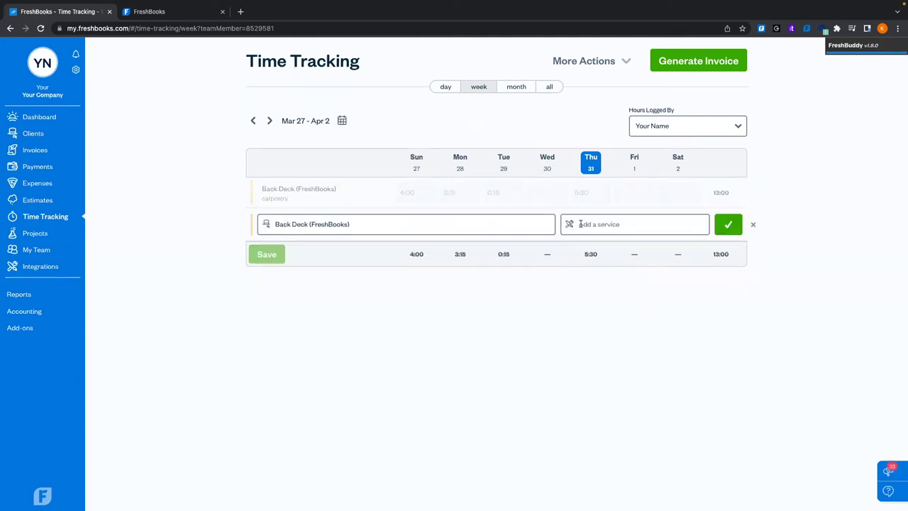
{"action": "left_click", "coordinate": [623, 224]}
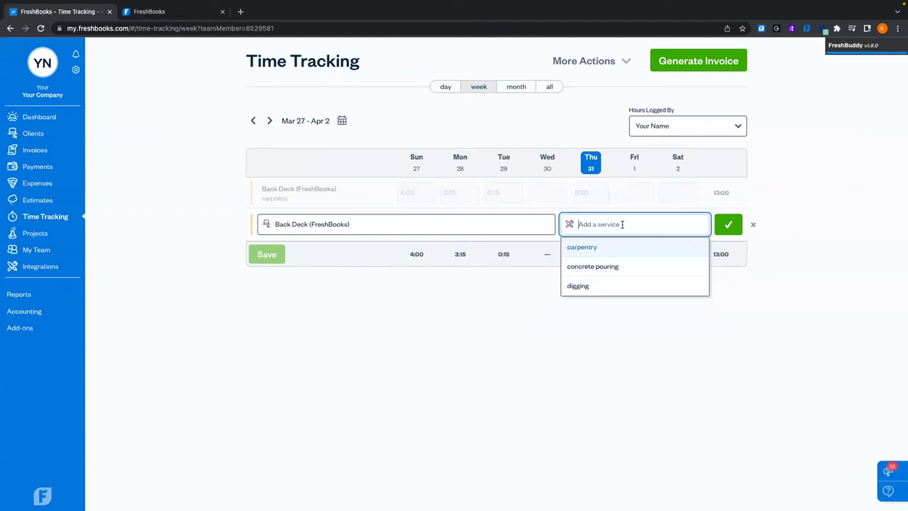
{"action": "left_click", "coordinate": [614, 283]}
{"action": "left_click", "coordinate": [728, 224]}
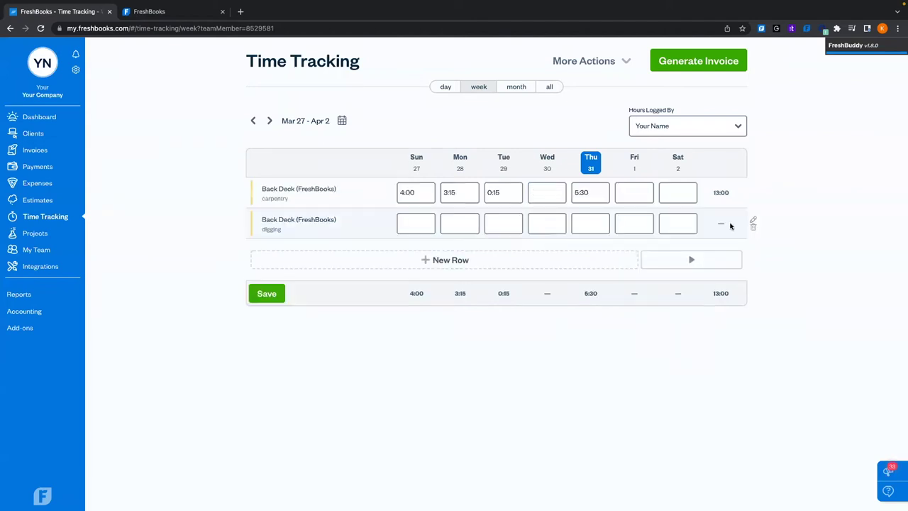
Fill the digging row with 1:00 Sunday, 3:00 Monday, 4:00 Tuesday and save
{"action": "left_click", "coordinate": [419, 225]}
{"action": "type", "text": "1"}
{"action": "left_click", "coordinate": [459, 227]}
{"action": "type", "text": "3"}
{"action": "left_click", "coordinate": [513, 217]}
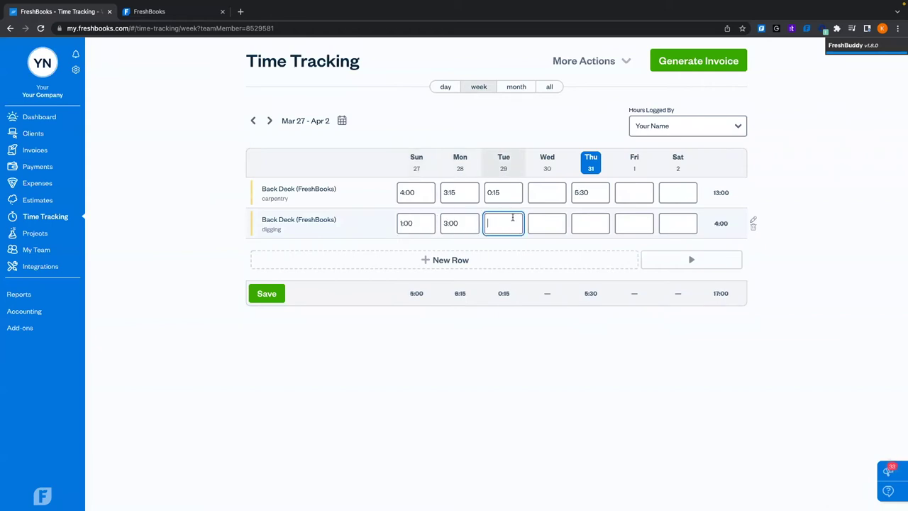
{"action": "left_click", "coordinate": [573, 349]}
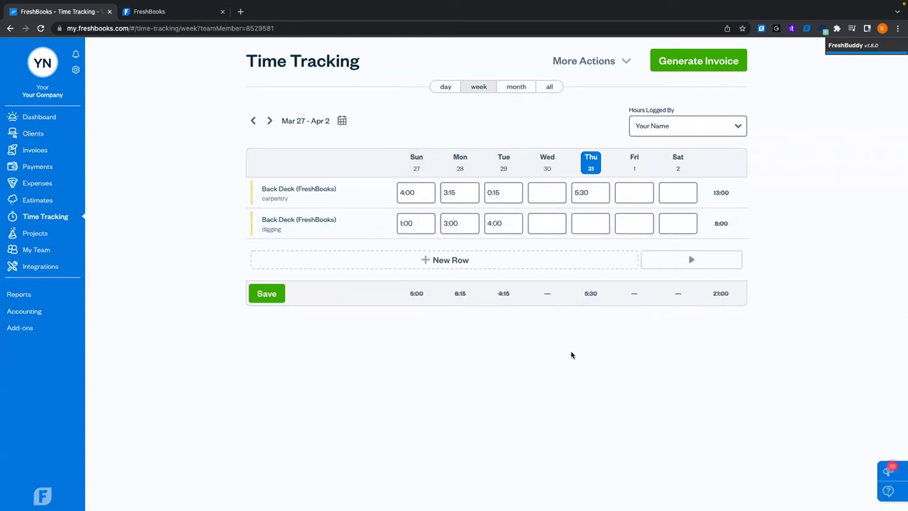
{"action": "left_click", "coordinate": [266, 294]}
Switch to the March 2022 month view and open, then cancel, a new entry for March 1
{"action": "left_click", "coordinate": [601, 48]}
{"action": "left_click", "coordinate": [513, 87]}
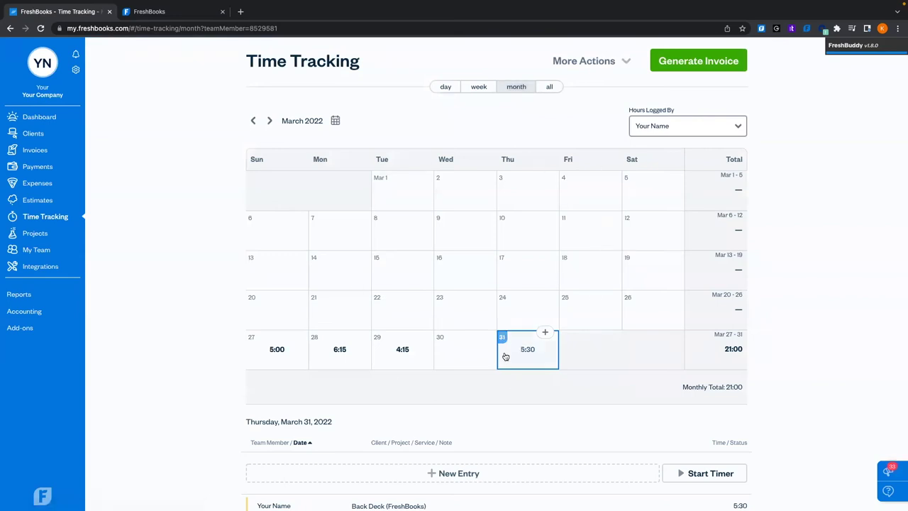
{"action": "scroll", "coordinate": [504, 355], "scroll_direction": "down", "scroll_amount": 1}
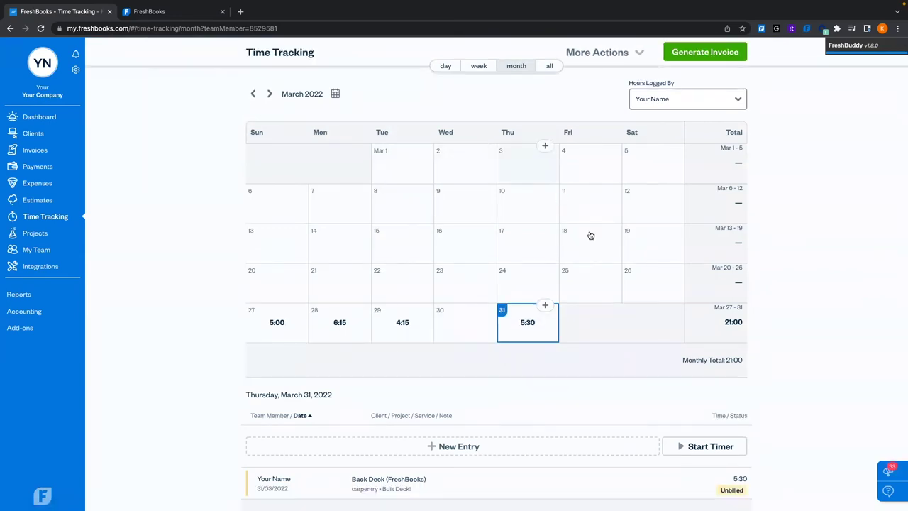
{"action": "left_click", "coordinate": [406, 171]}
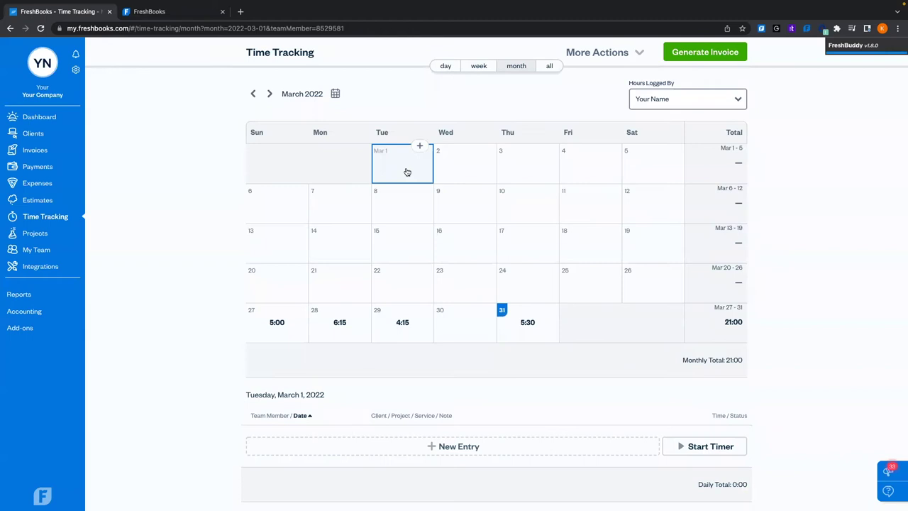
{"action": "left_click", "coordinate": [493, 450]}
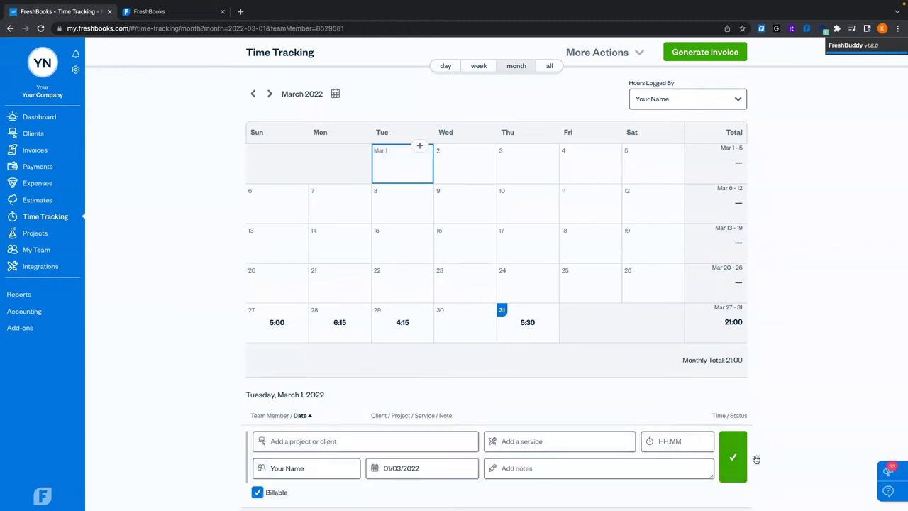
{"action": "left_click", "coordinate": [757, 457]}
Inspect the March 31 Back Deck entry and close it without changes
{"action": "left_click", "coordinate": [529, 324]}
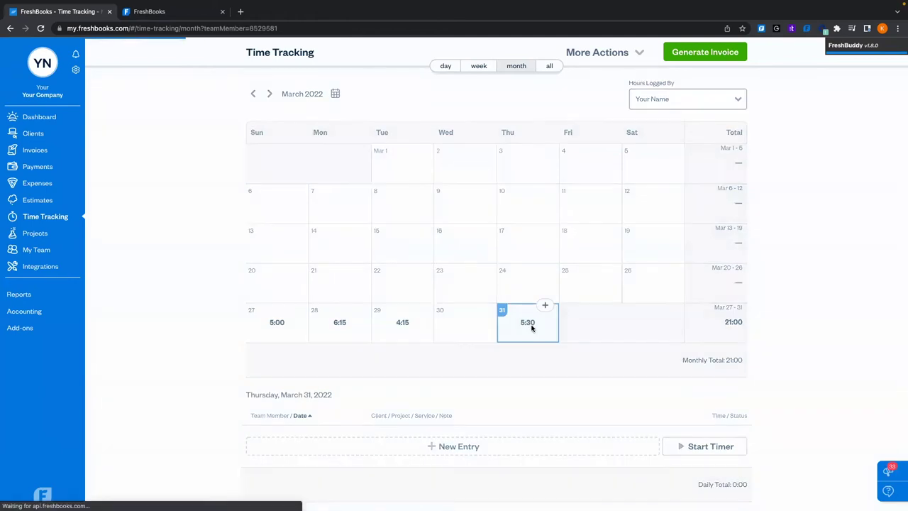
{"action": "scroll", "coordinate": [517, 392], "scroll_direction": "down", "scroll_amount": 1}
{"action": "mouse_move", "coordinate": [341, 440]}
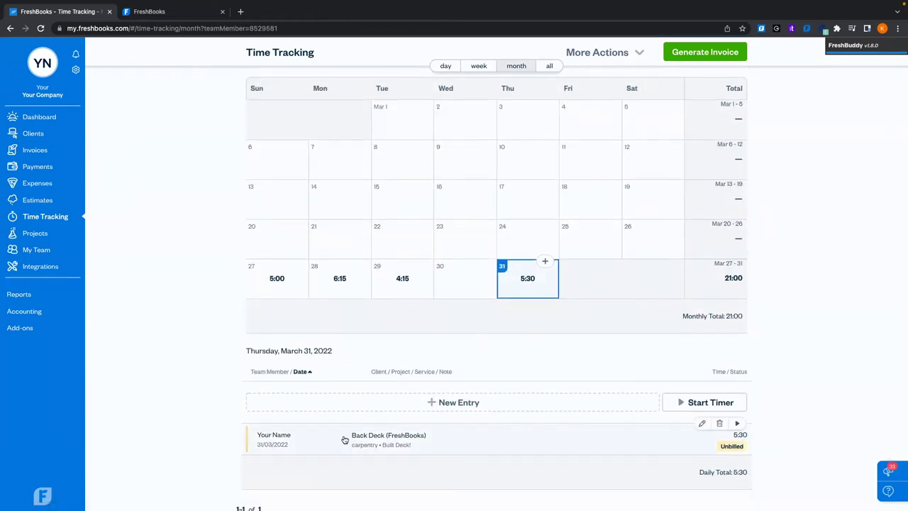
{"action": "left_click", "coordinate": [426, 439]}
{"action": "scroll", "coordinate": [426, 439], "scroll_direction": "down", "scroll_amount": 1}
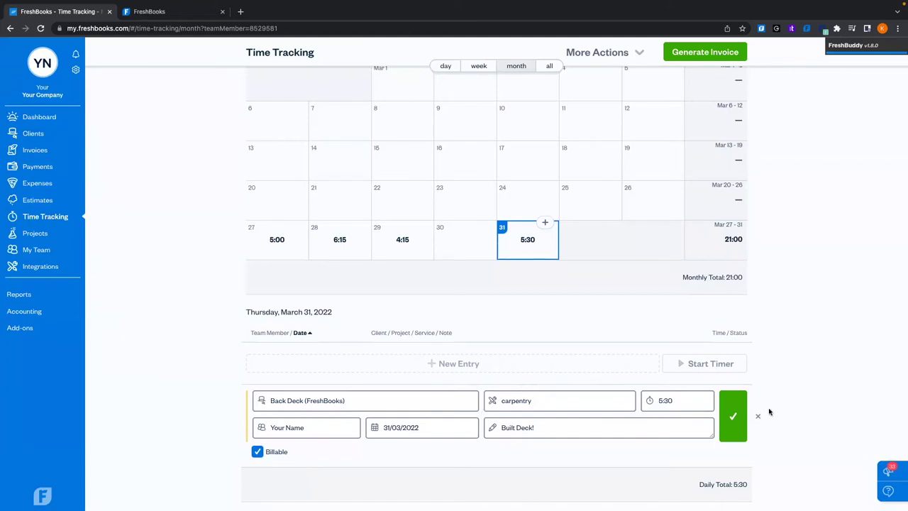
{"action": "left_click", "coordinate": [757, 416]}
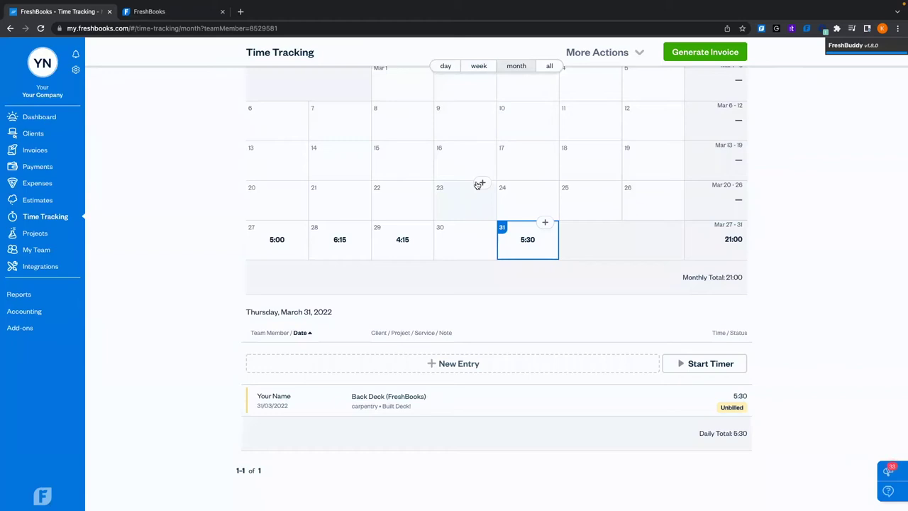
{"action": "scroll", "coordinate": [478, 184], "scroll_direction": "up", "scroll_amount": 3}
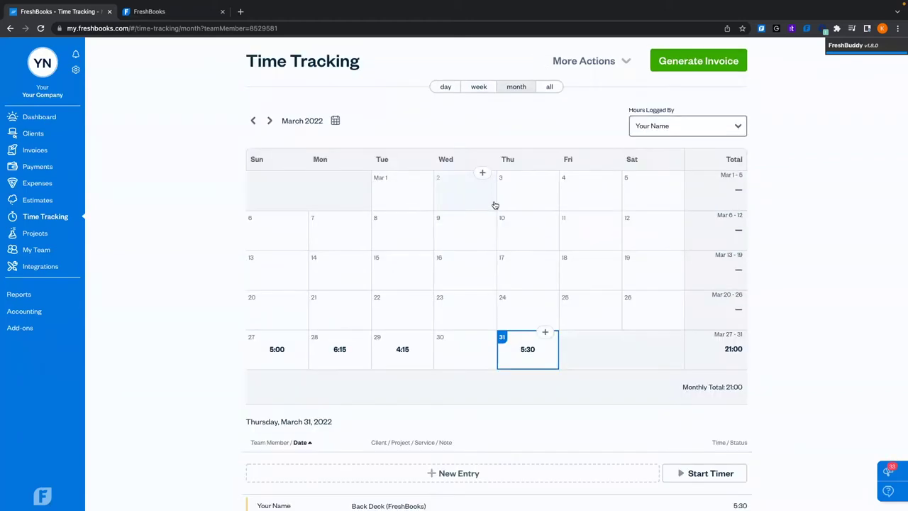
{"action": "scroll", "coordinate": [493, 205], "scroll_direction": "down", "scroll_amount": 2}
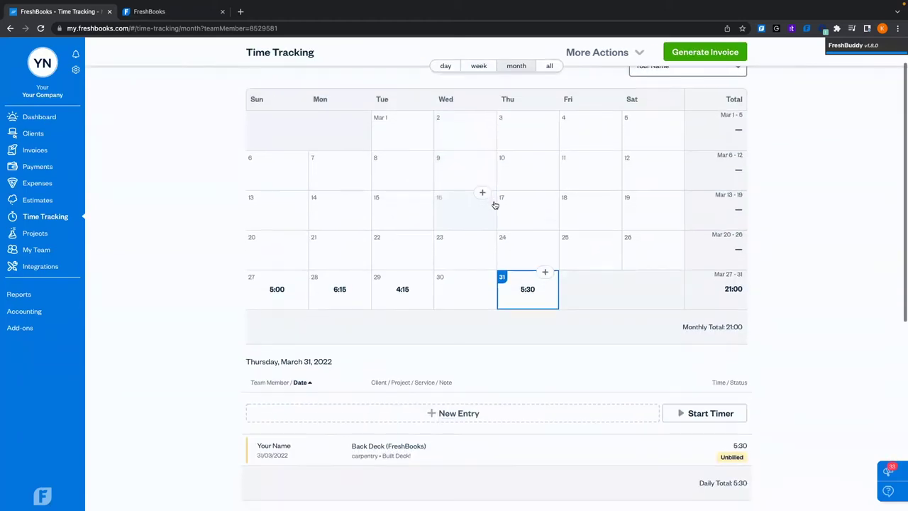
Review all members' March time entries, opening and closing the 31/03 carpentry entry unchanged
{"action": "left_click", "coordinate": [550, 66]}
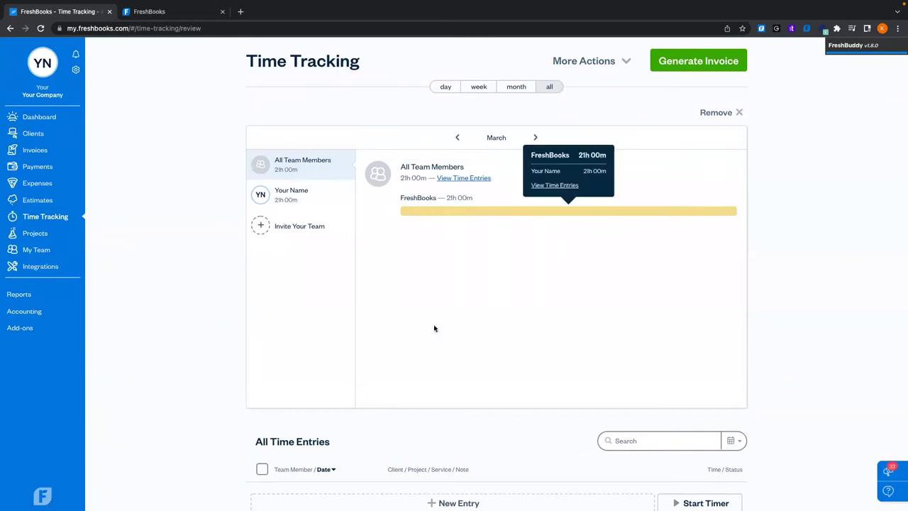
{"action": "left_click", "coordinate": [458, 138]}
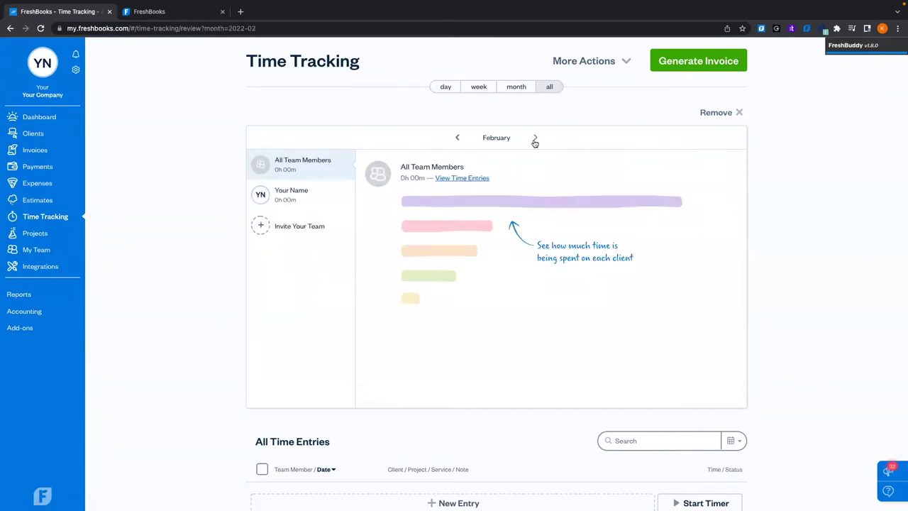
{"action": "left_click", "coordinate": [535, 138]}
{"action": "scroll", "coordinate": [530, 350], "scroll_direction": "down", "scroll_amount": 5}
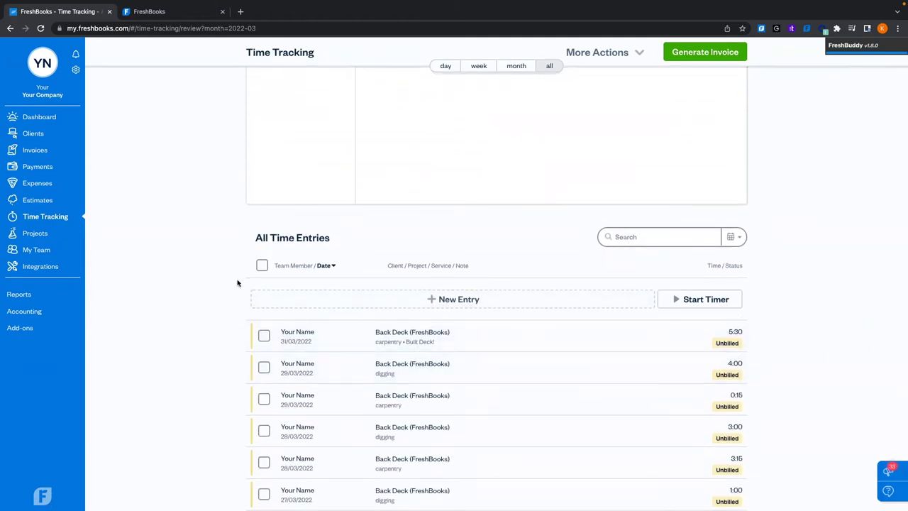
{"action": "scroll", "coordinate": [238, 283], "scroll_direction": "down", "scroll_amount": 3}
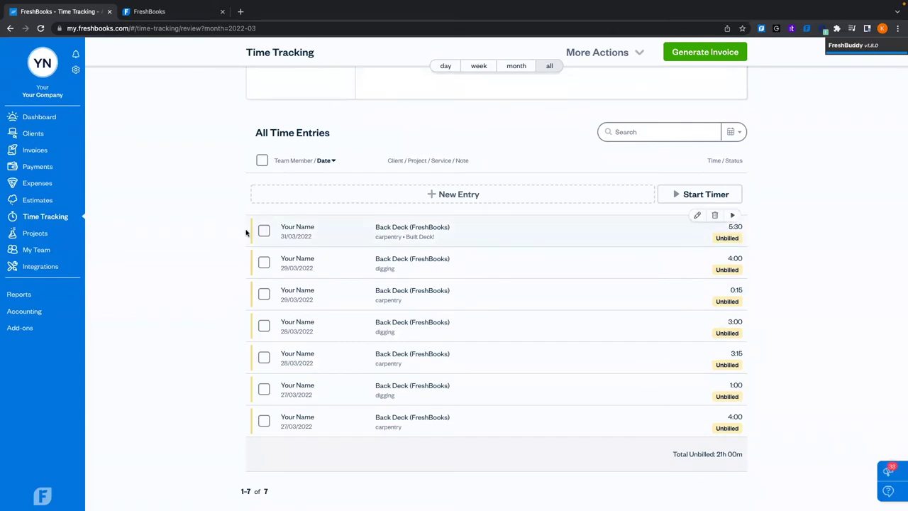
{"action": "mouse_move", "coordinate": [711, 397]}
{"action": "left_click", "coordinate": [467, 230]}
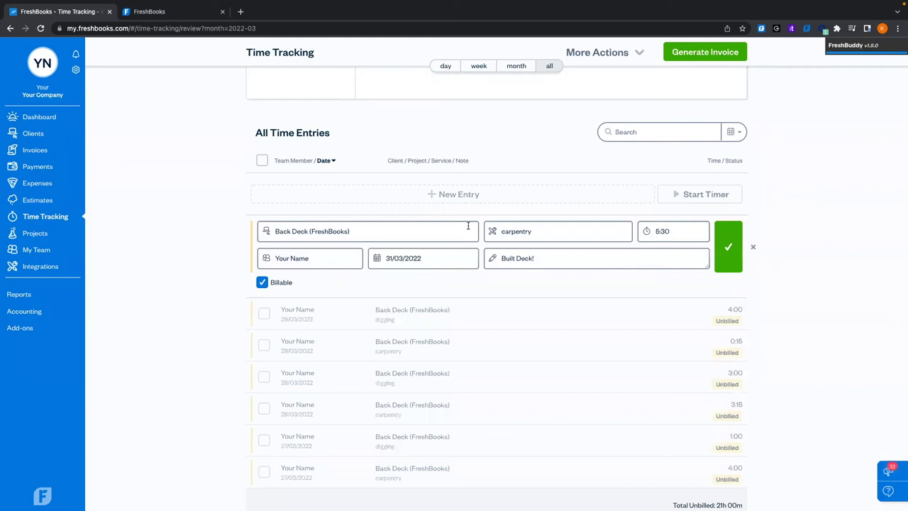
{"action": "left_click", "coordinate": [751, 247]}
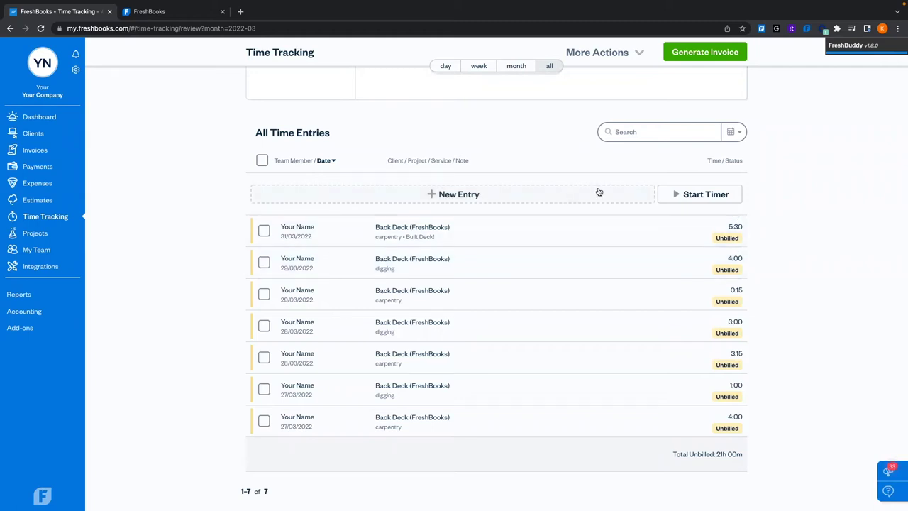
Discard a new time entry form and start a live timer instead
{"action": "left_click", "coordinate": [533, 195]}
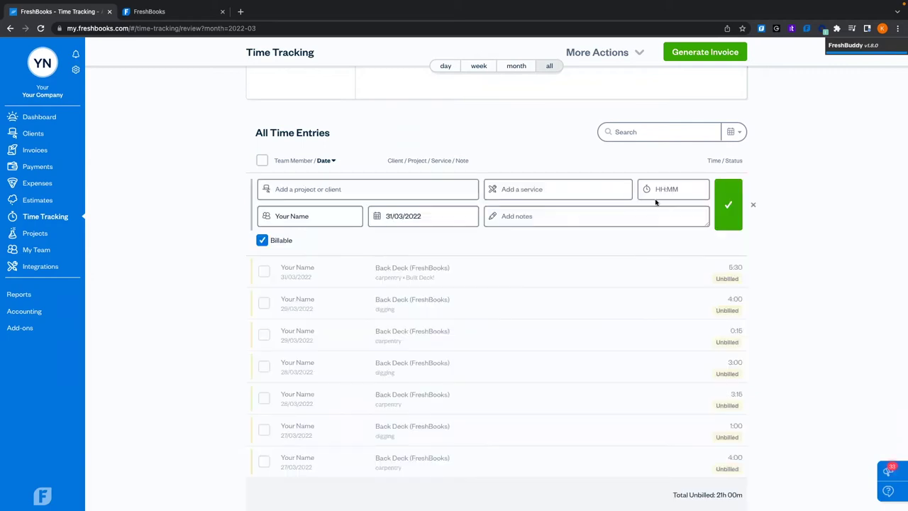
{"action": "left_click", "coordinate": [753, 205]}
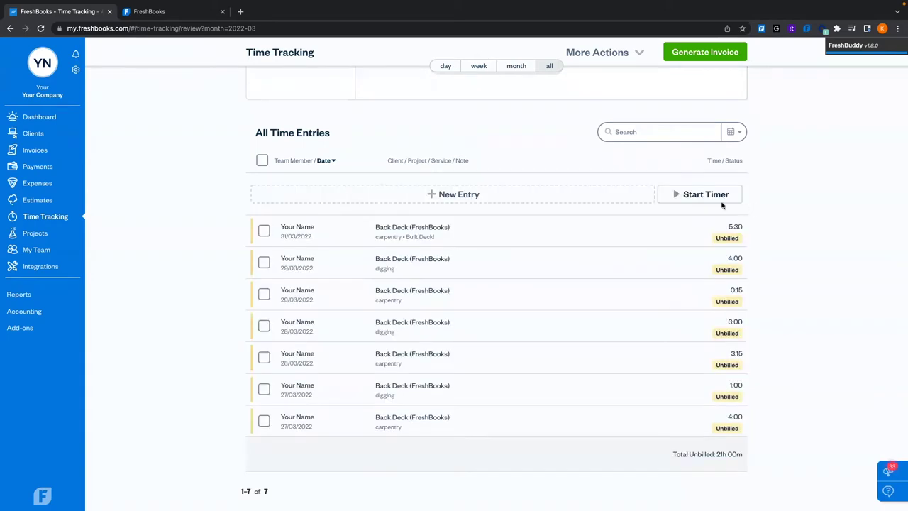
{"action": "left_click", "coordinate": [699, 195]}
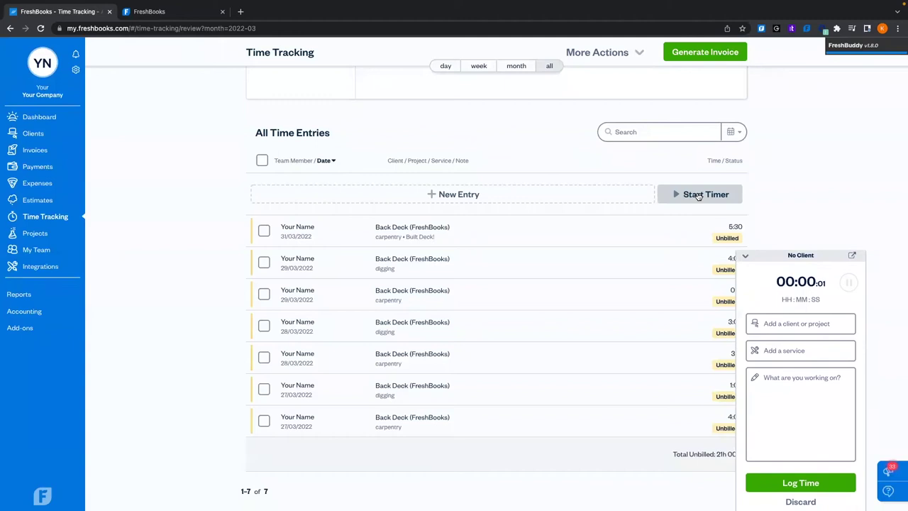
Set the timer to Back Deck, concrete pouring service, note 'Poured Concrete!', then collapse it
{"action": "left_click", "coordinate": [775, 322]}
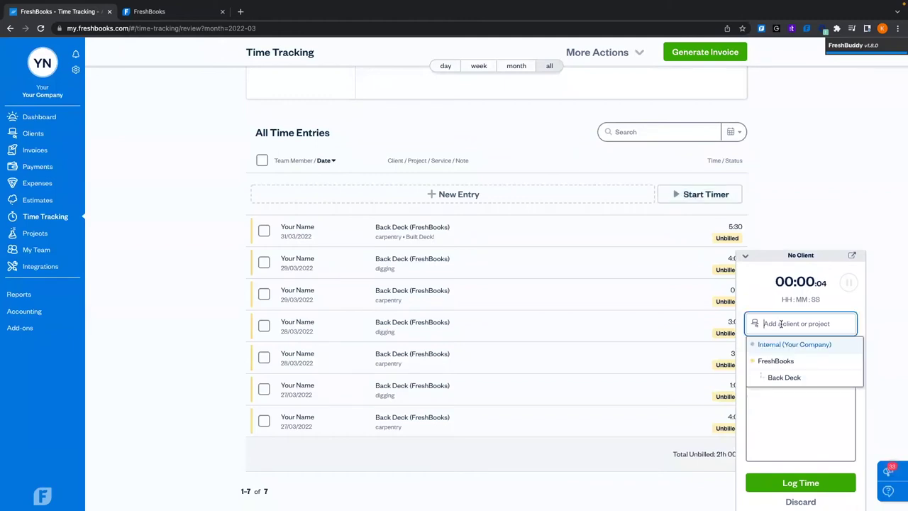
{"action": "left_click", "coordinate": [778, 377]}
{"action": "left_click", "coordinate": [789, 349]}
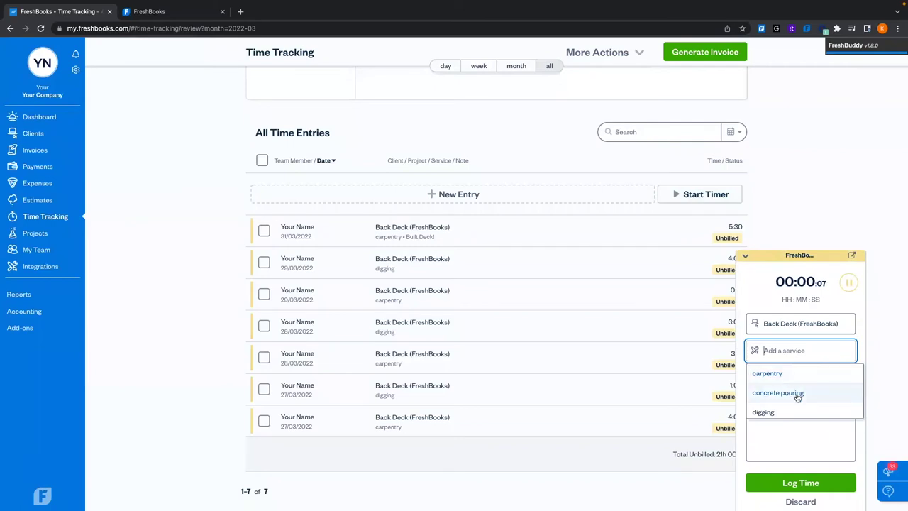
{"action": "left_click", "coordinate": [798, 394]}
{"action": "type", "text": "Poured Concrete"}
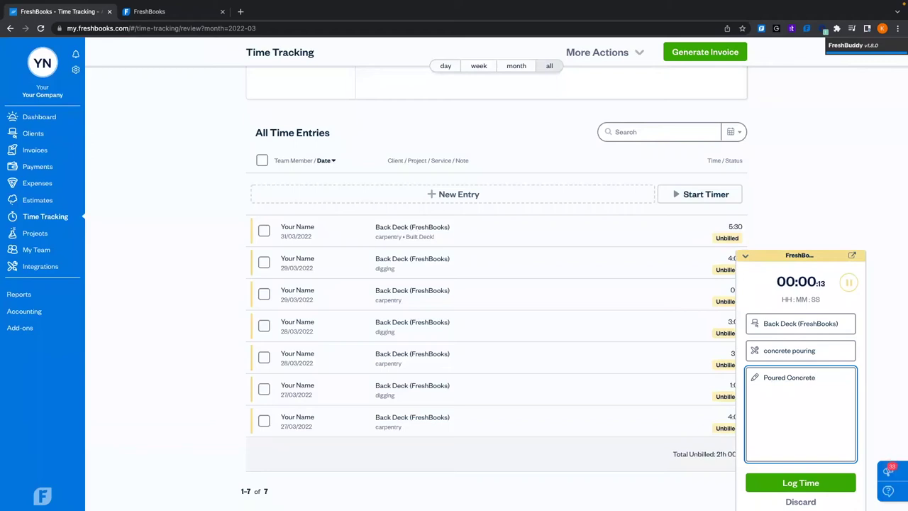
{"action": "type", "text": "!"}
{"action": "left_click", "coordinate": [765, 264]}
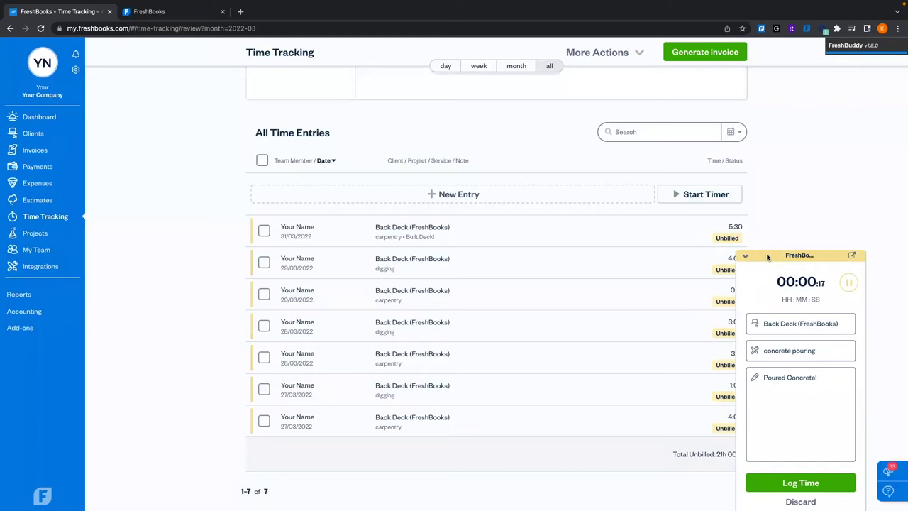
{"action": "left_click", "coordinate": [746, 257]}
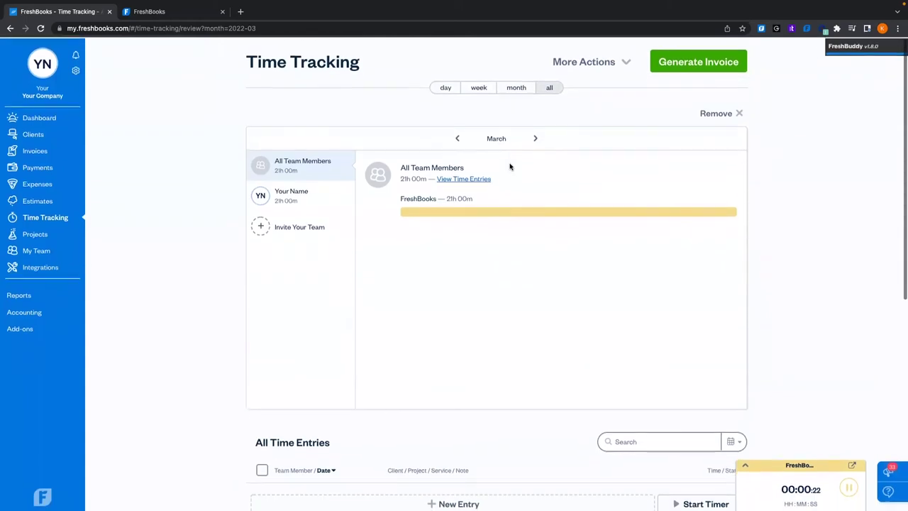
In Time Tracking Settings, choose 'Track time entries by start and end time', save, and return
{"action": "left_click", "coordinate": [625, 63]}
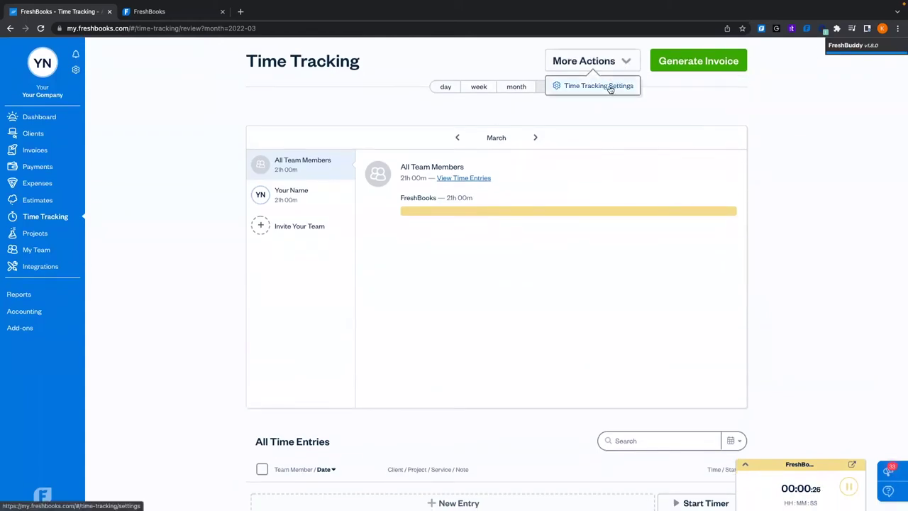
{"action": "left_click", "coordinate": [610, 88]}
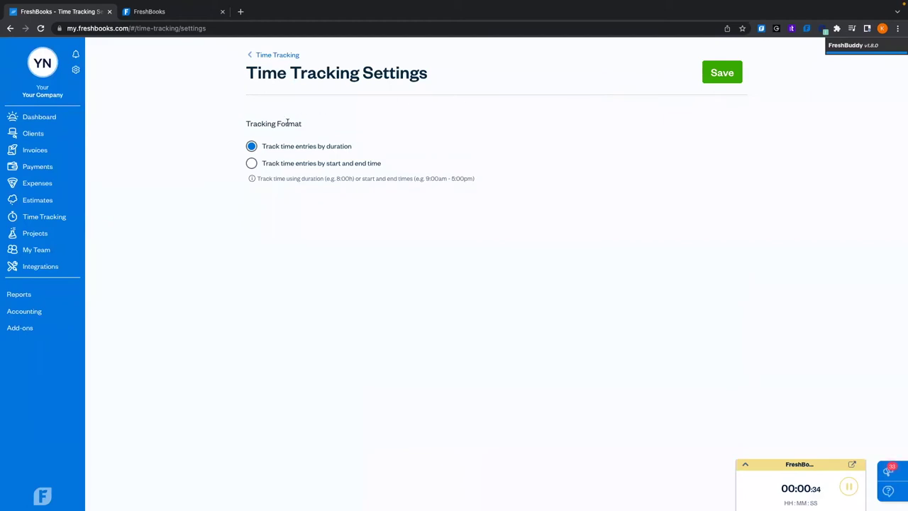
{"action": "left_click", "coordinate": [252, 164]}
{"action": "left_click", "coordinate": [729, 77]}
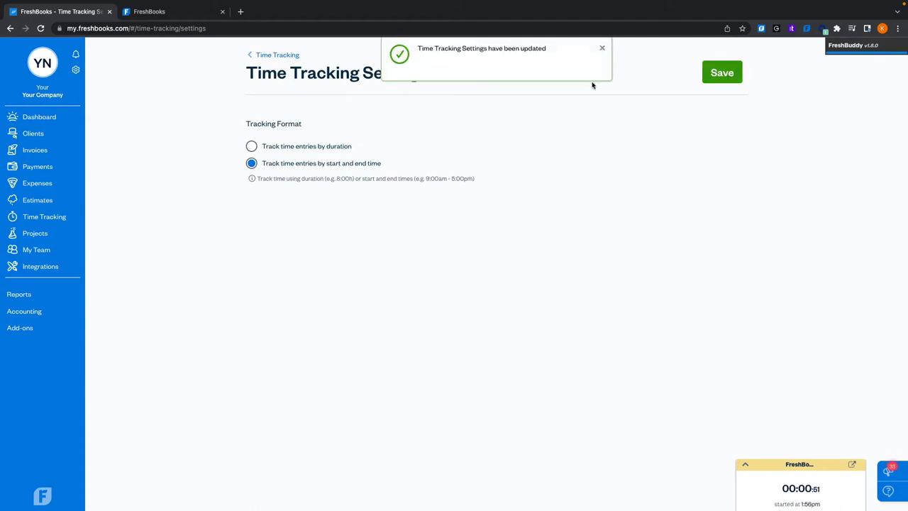
{"action": "left_click", "coordinate": [256, 55]}
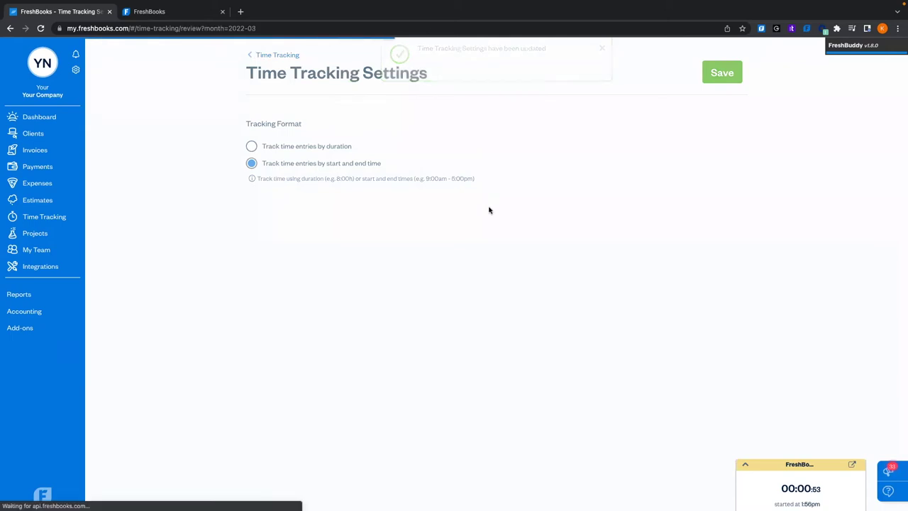
{"action": "scroll", "coordinate": [574, 348], "scroll_direction": "down", "scroll_amount": 3}
{"action": "scroll", "coordinate": [575, 350], "scroll_direction": "down", "scroll_amount": 2}
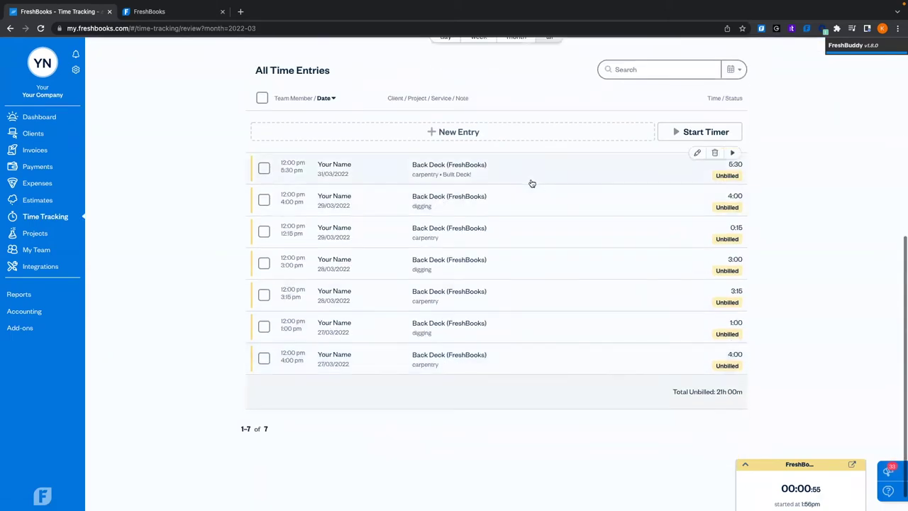
{"action": "left_click", "coordinate": [578, 177]}
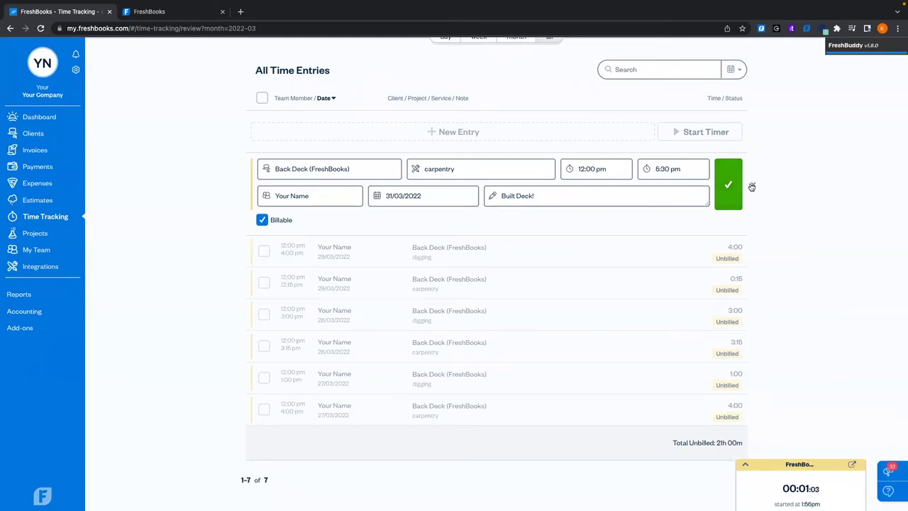
{"action": "left_click", "coordinate": [755, 187]}
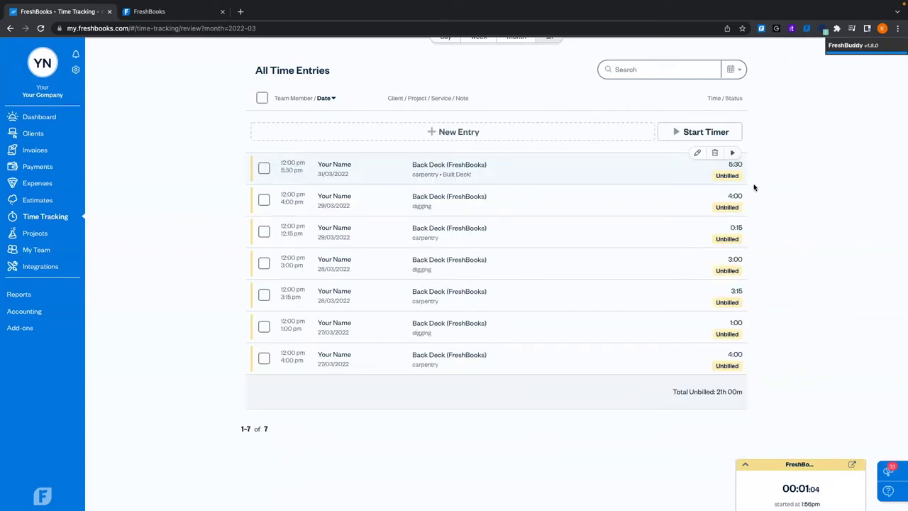
{"action": "left_click", "coordinate": [603, 198]}
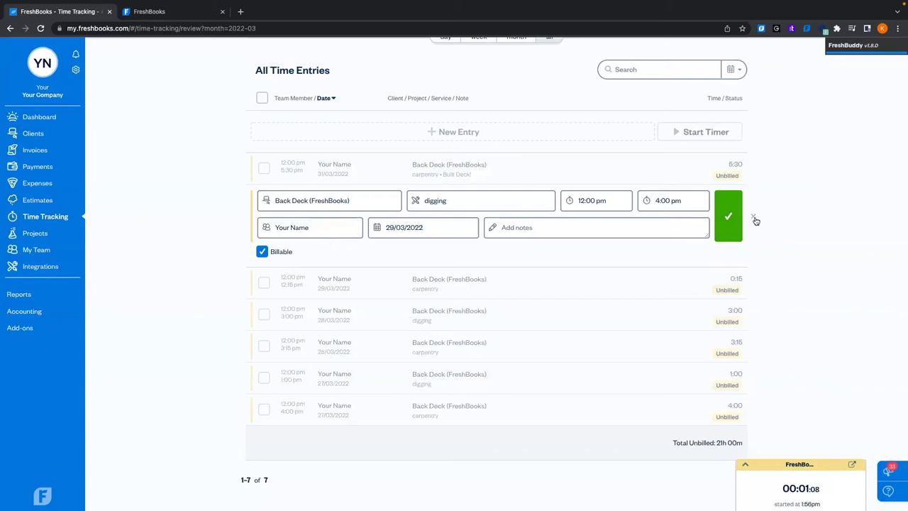
{"action": "left_click", "coordinate": [753, 216]}
{"action": "left_click", "coordinate": [584, 268]}
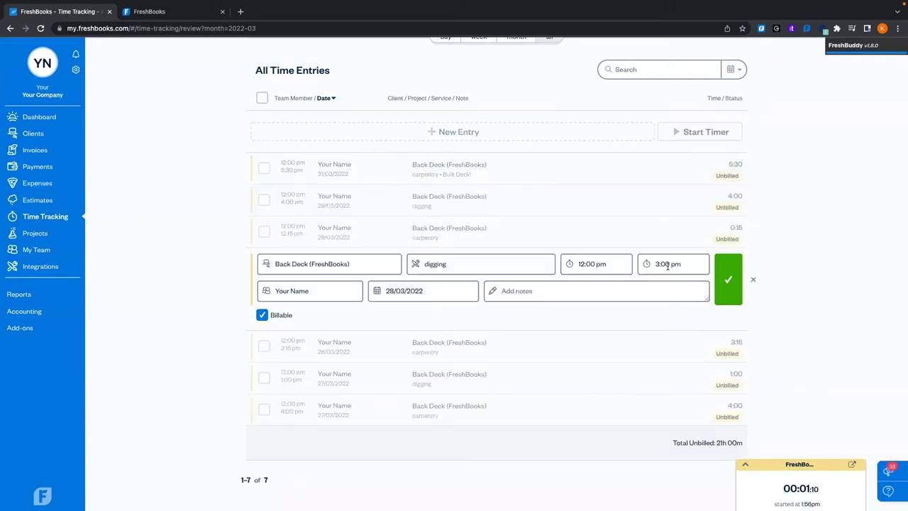
{"action": "left_click", "coordinate": [753, 280]}
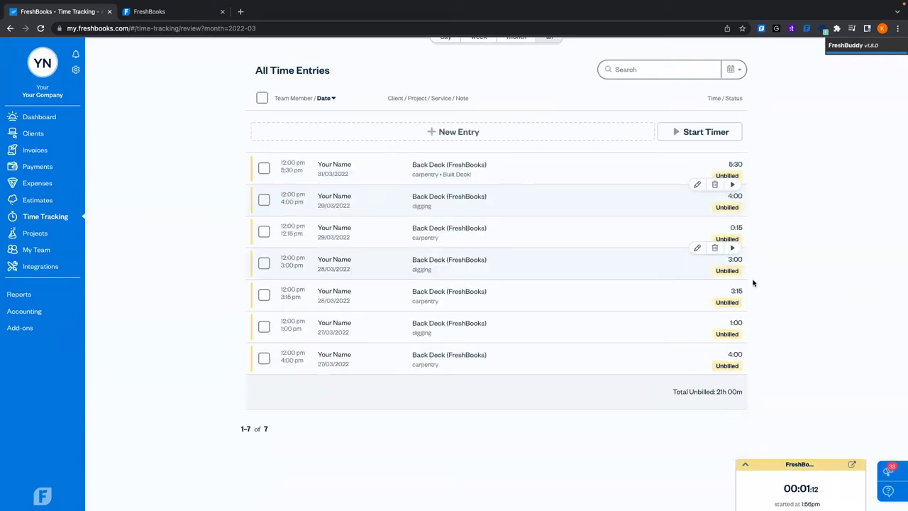
{"action": "left_click", "coordinate": [606, 159]}
{"action": "left_click", "coordinate": [613, 167]}
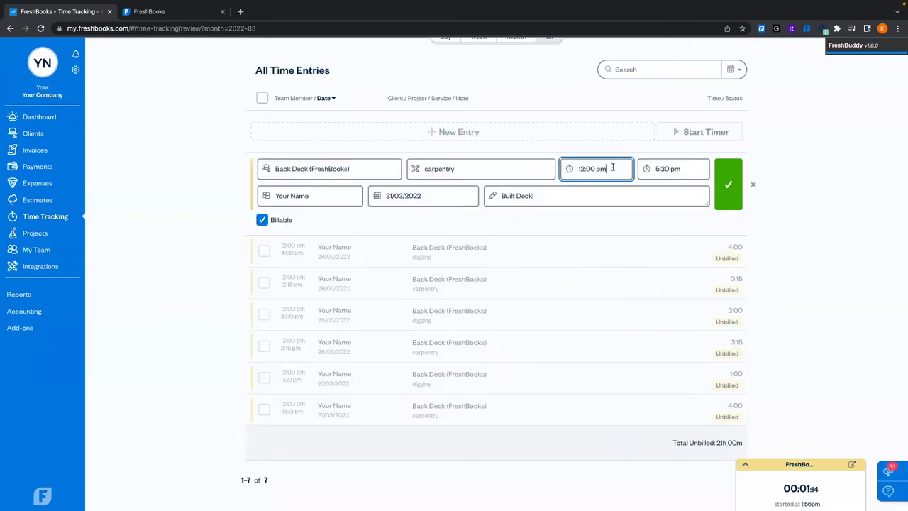
{"action": "left_click_drag", "start_coordinate": [613, 168], "coordinate": [567, 169]}
{"action": "left_click", "coordinate": [829, 200]}
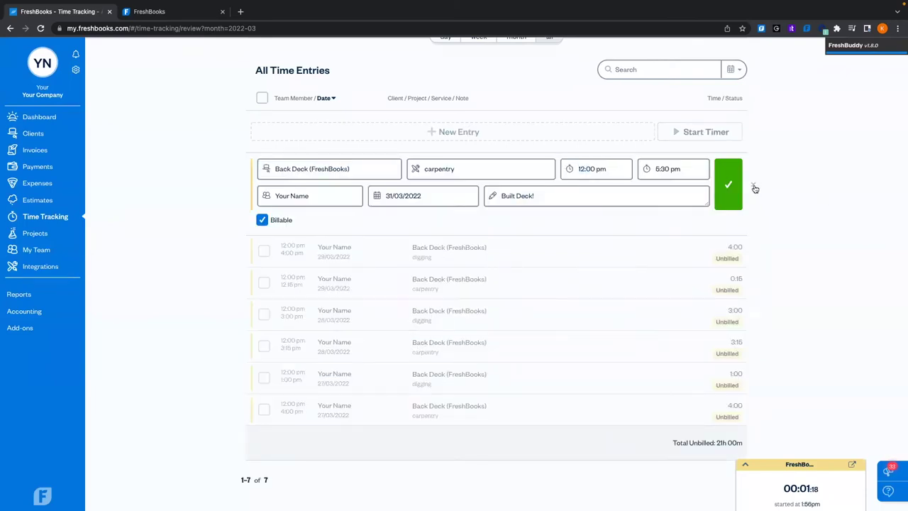
{"action": "left_click", "coordinate": [754, 186]}
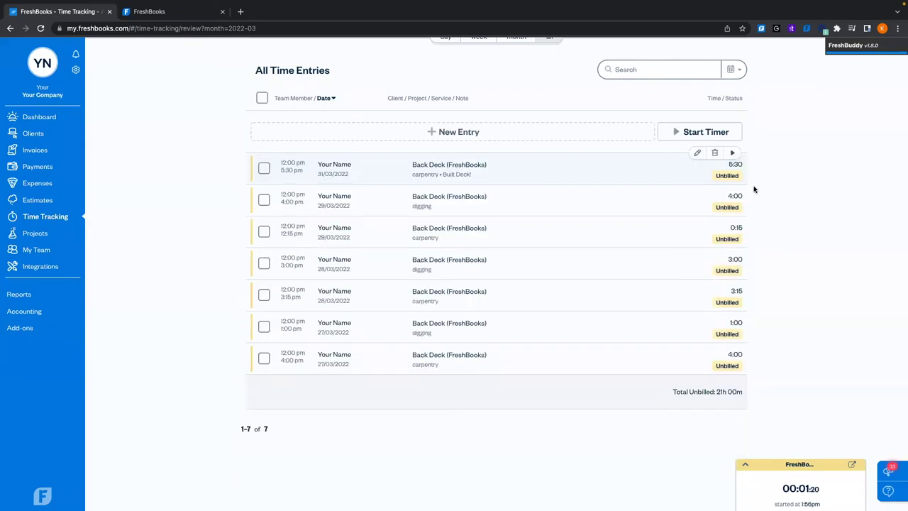
Return to Time Tracking and expand the running Back Deck concrete pouring timer
{"action": "left_click", "coordinate": [611, 63]}
{"action": "left_click", "coordinate": [582, 86]}
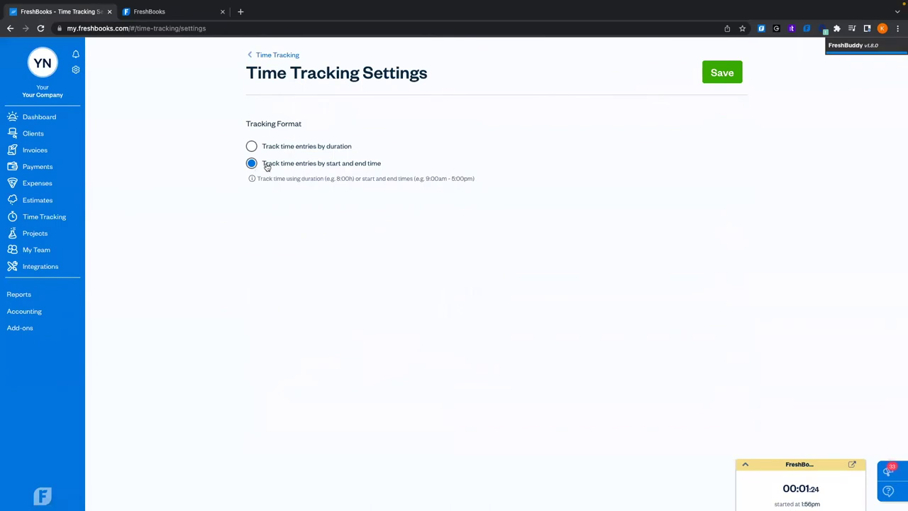
{"action": "left_click", "coordinate": [264, 56]}
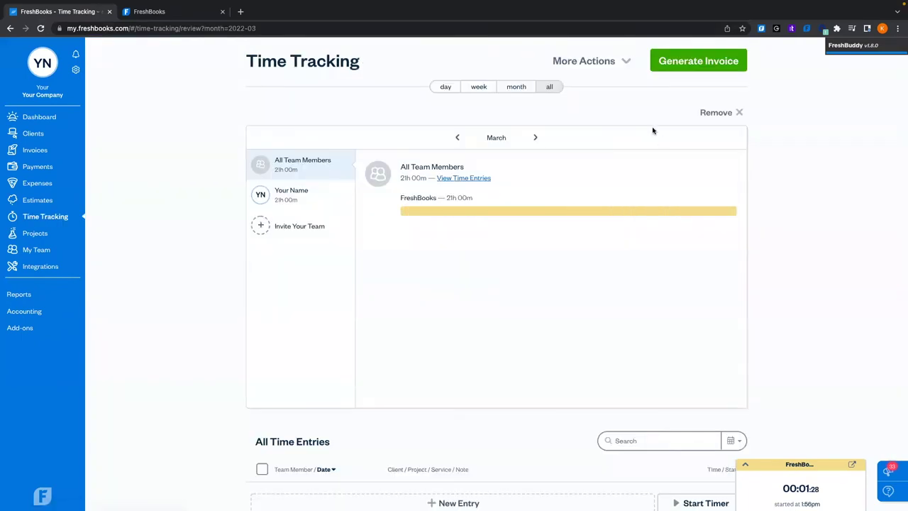
{"action": "scroll", "coordinate": [766, 292], "scroll_direction": "down", "scroll_amount": 2}
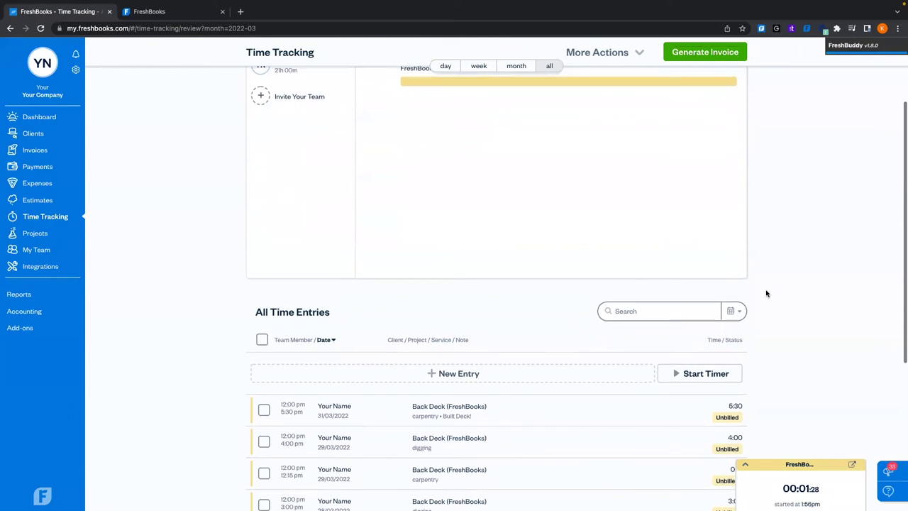
{"action": "left_click", "coordinate": [745, 464]}
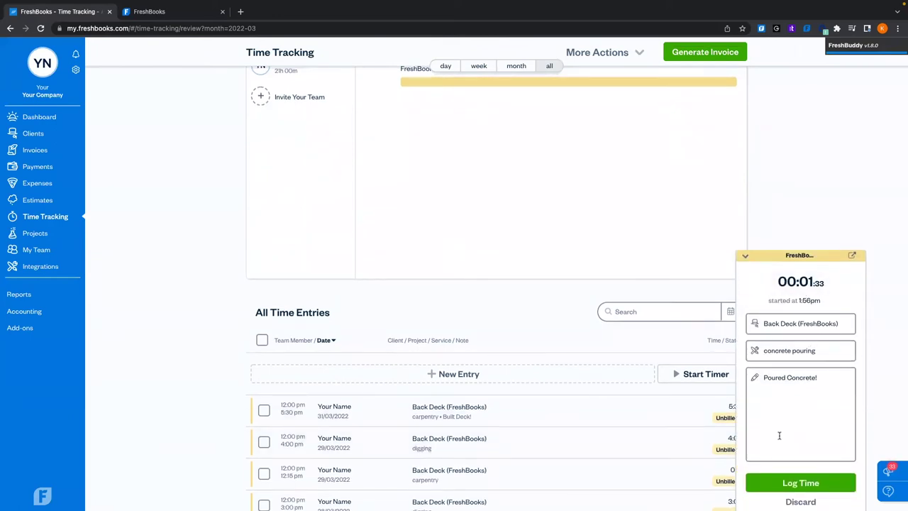
Save the timer as a 0:02 Back Deck concrete pouring entry and start a matching timer
{"action": "left_click", "coordinate": [774, 482]}
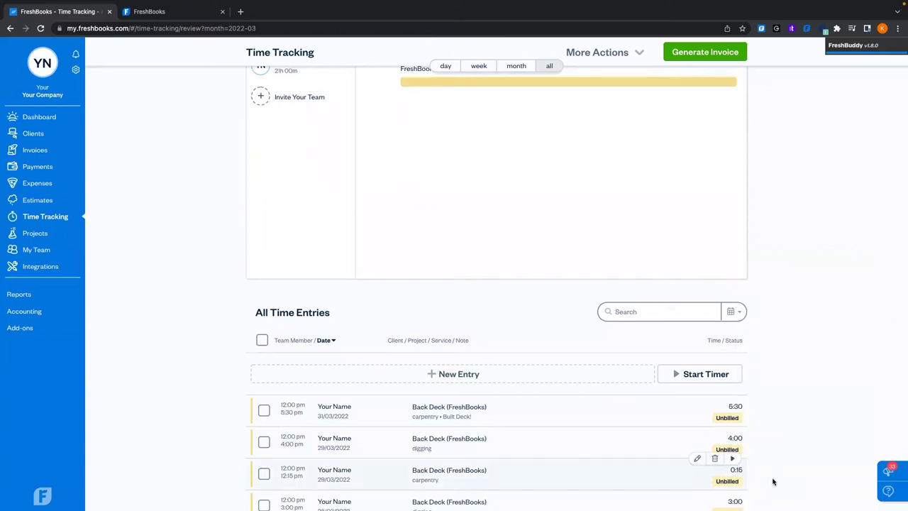
{"action": "scroll", "coordinate": [804, 249], "scroll_direction": "down", "scroll_amount": 3}
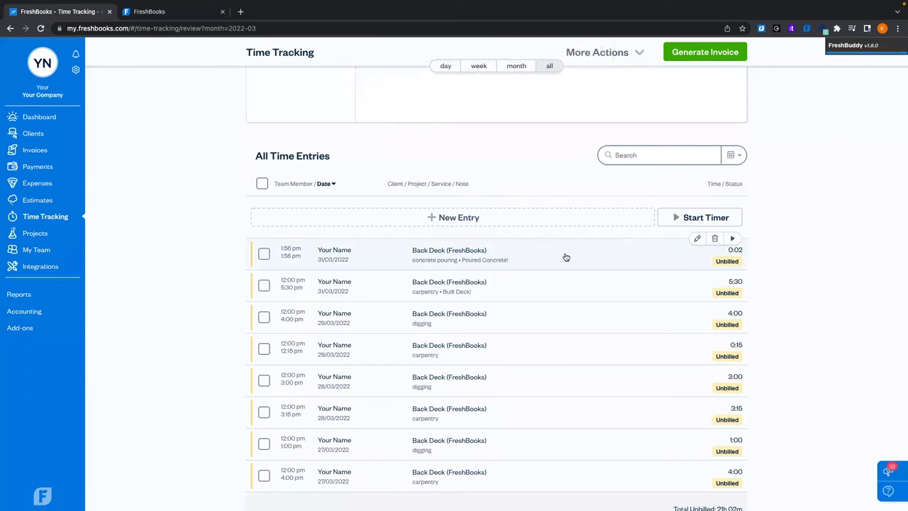
{"action": "left_click", "coordinate": [565, 257]}
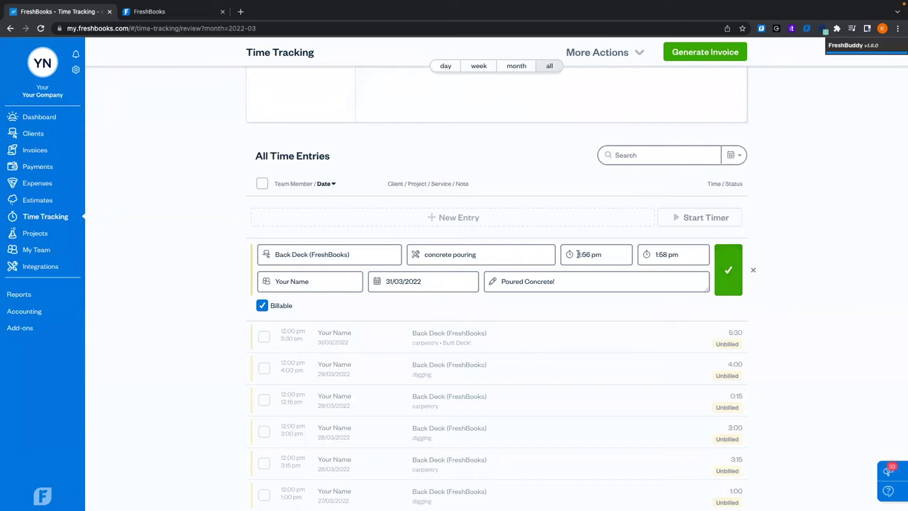
{"action": "left_click", "coordinate": [716, 262]}
{"action": "left_click", "coordinate": [734, 239]}
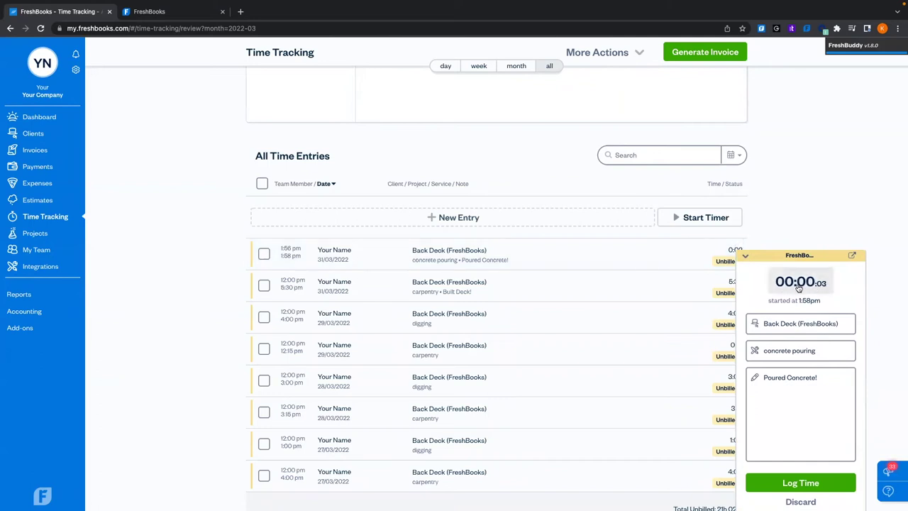
Change the running concrete pouring timer to 00:05 and log it as a second Back Deck entry
{"action": "left_click", "coordinate": [745, 256]}
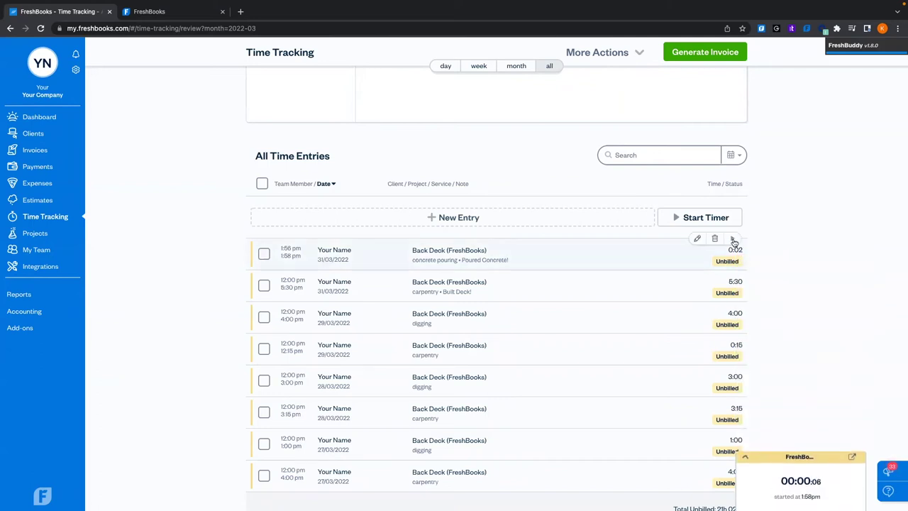
{"action": "left_click", "coordinate": [745, 464]}
{"action": "left_click", "coordinate": [812, 278]}
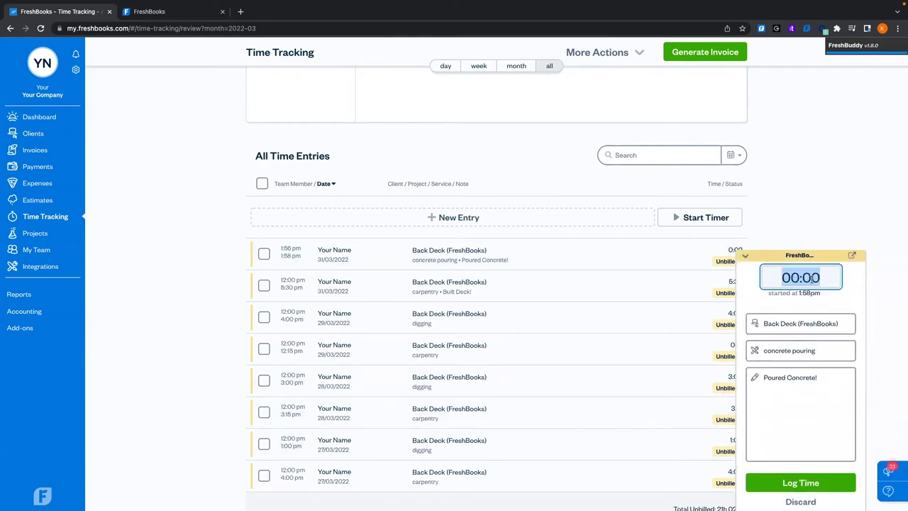
{"action": "key", "text": "Right"}
{"action": "key", "text": "BackSpace"}
{"action": "type", "text": "5"}
{"action": "key", "text": "Return"}
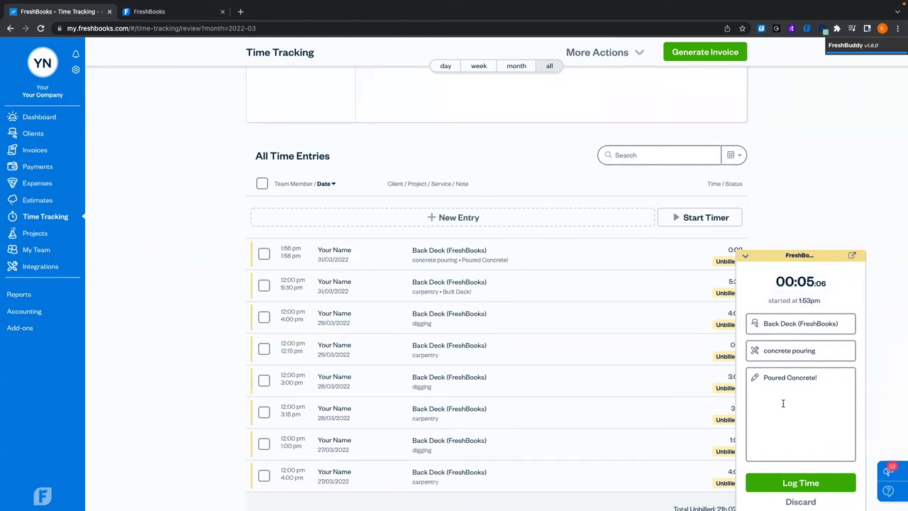
{"action": "left_click", "coordinate": [759, 483]}
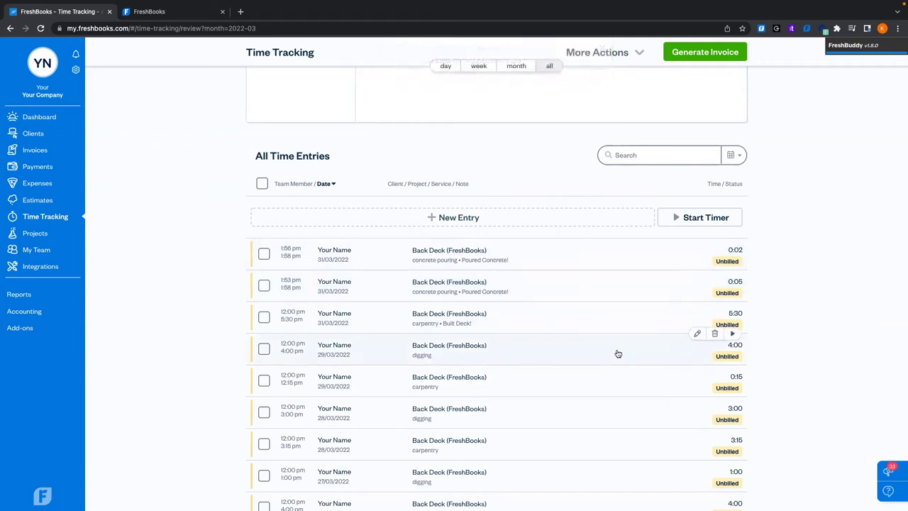
{"action": "scroll", "coordinate": [617, 352], "scroll_direction": "up", "scroll_amount": 4}
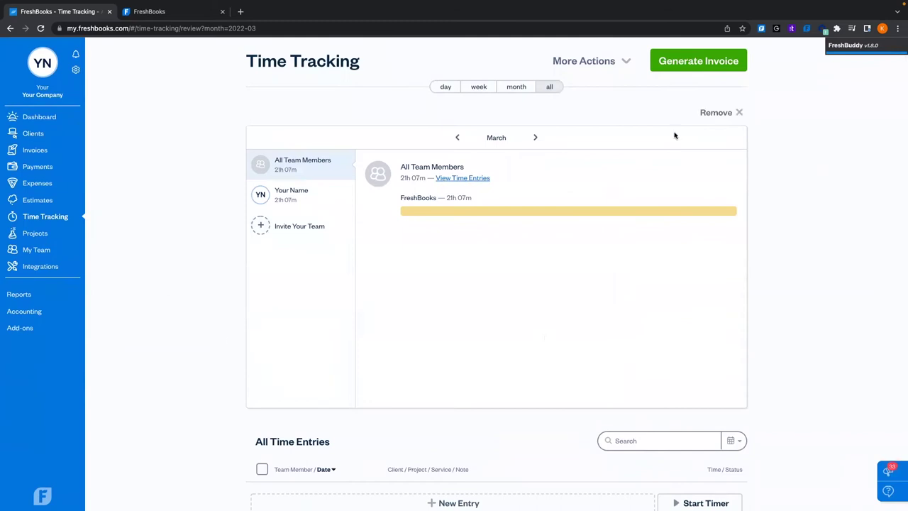
{"action": "left_click", "coordinate": [808, 30]}
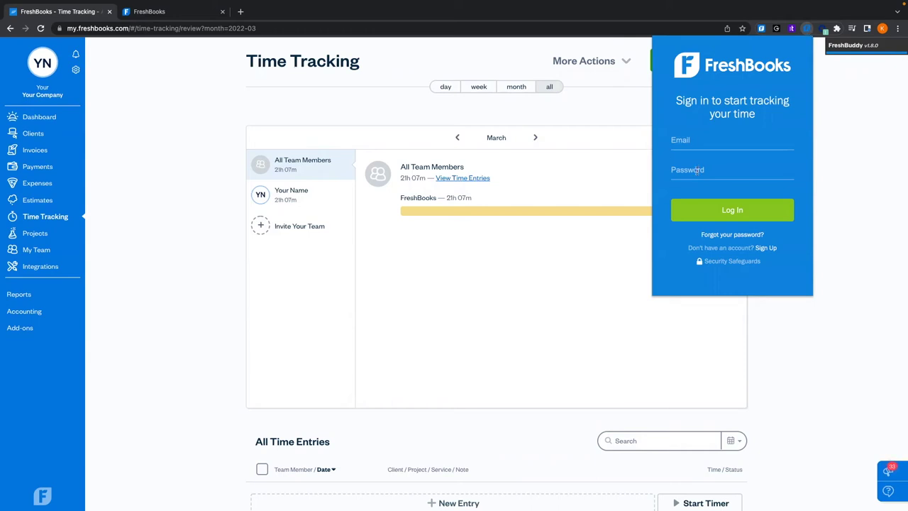
{"action": "left_click", "coordinate": [806, 31]}
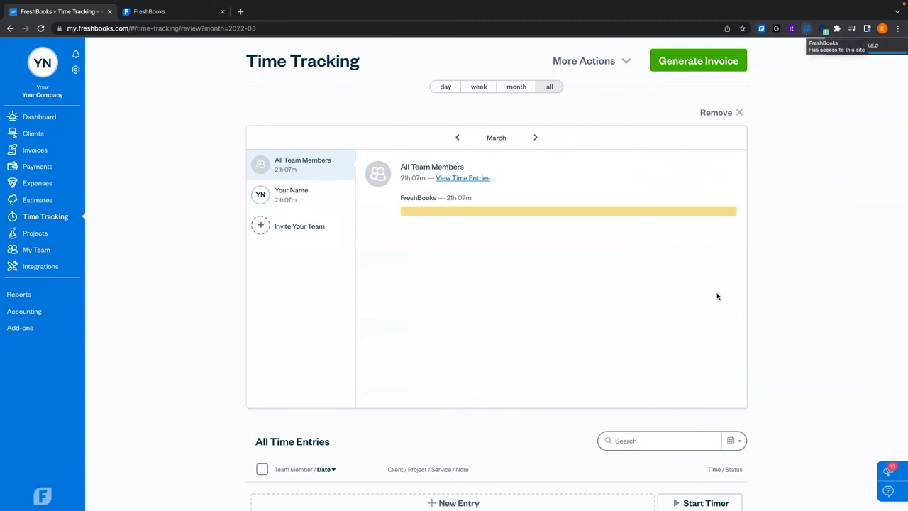
{"action": "scroll", "coordinate": [715, 369], "scroll_direction": "down", "scroll_amount": 2}
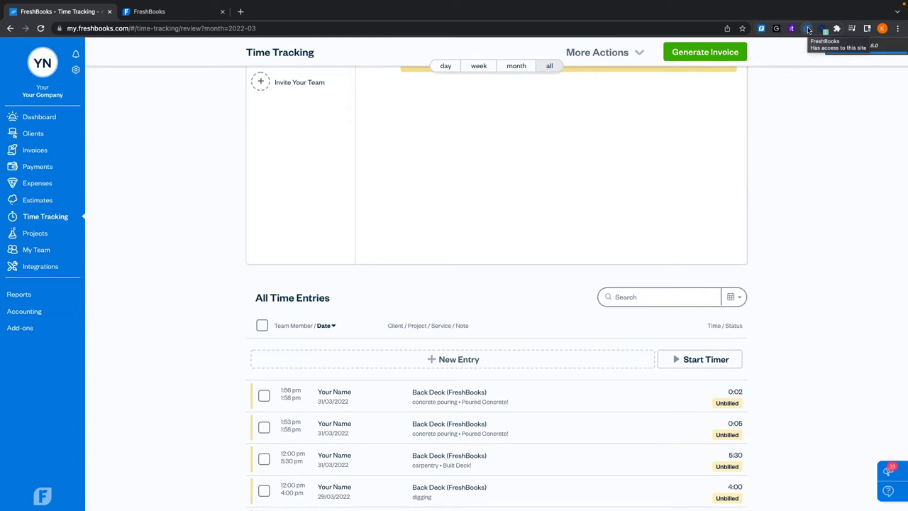
{"action": "scroll", "coordinate": [441, 246], "scroll_direction": "down", "scroll_amount": 3}
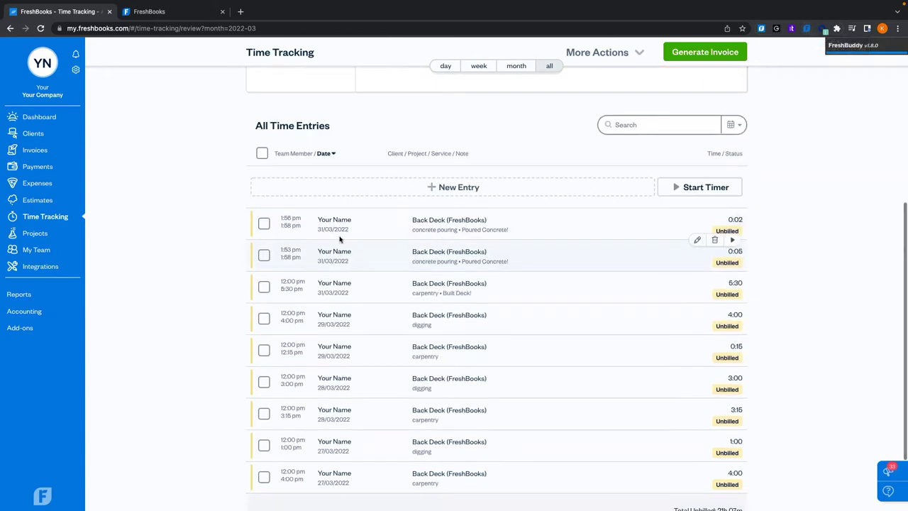
{"action": "scroll", "coordinate": [350, 286], "scroll_direction": "down", "scroll_amount": 2}
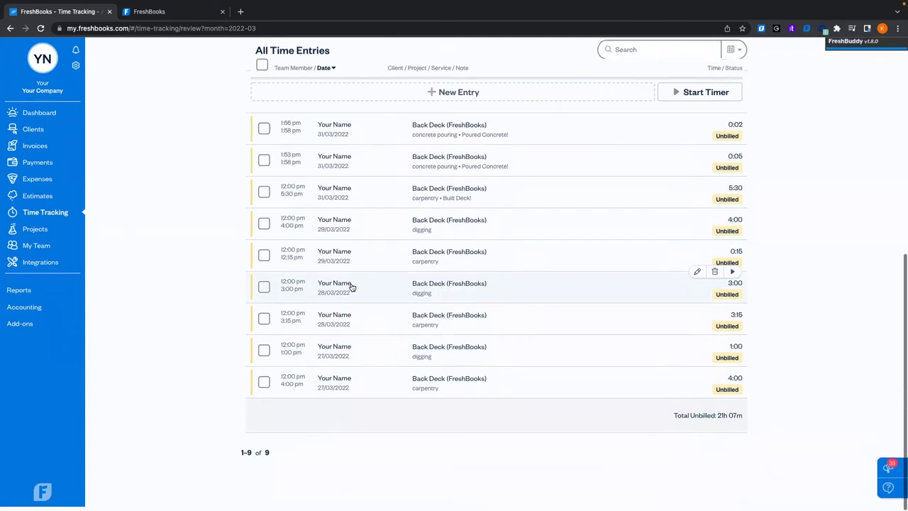
{"action": "scroll", "coordinate": [351, 286], "scroll_direction": "up", "scroll_amount": 6}
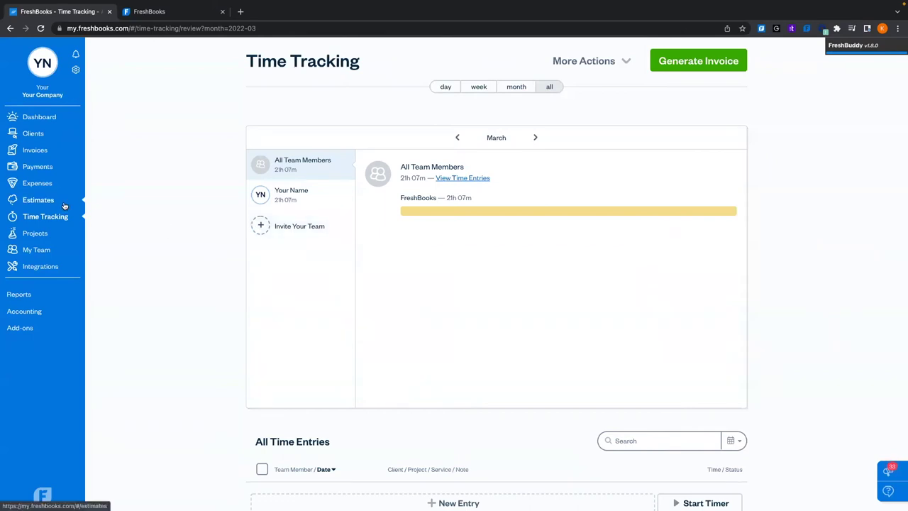
Open the Back Deck project from the Projects list and review its details
{"action": "left_click", "coordinate": [39, 236]}
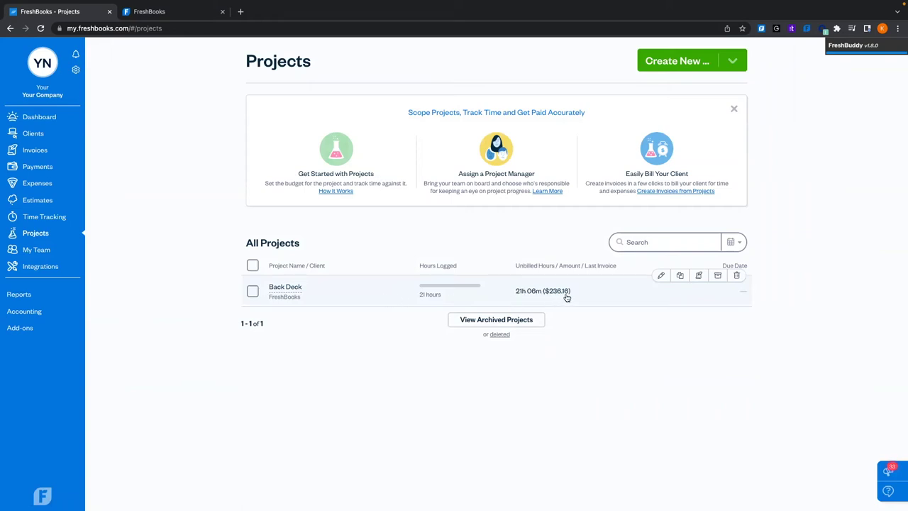
{"action": "left_click", "coordinate": [375, 305]}
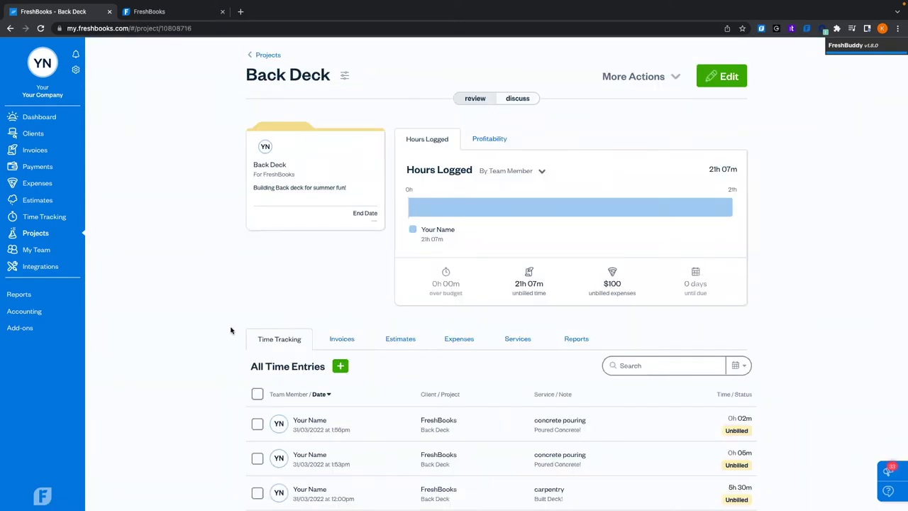
{"action": "scroll", "coordinate": [231, 330], "scroll_direction": "down", "scroll_amount": 3}
{"action": "scroll", "coordinate": [230, 330], "scroll_direction": "down", "scroll_amount": 3}
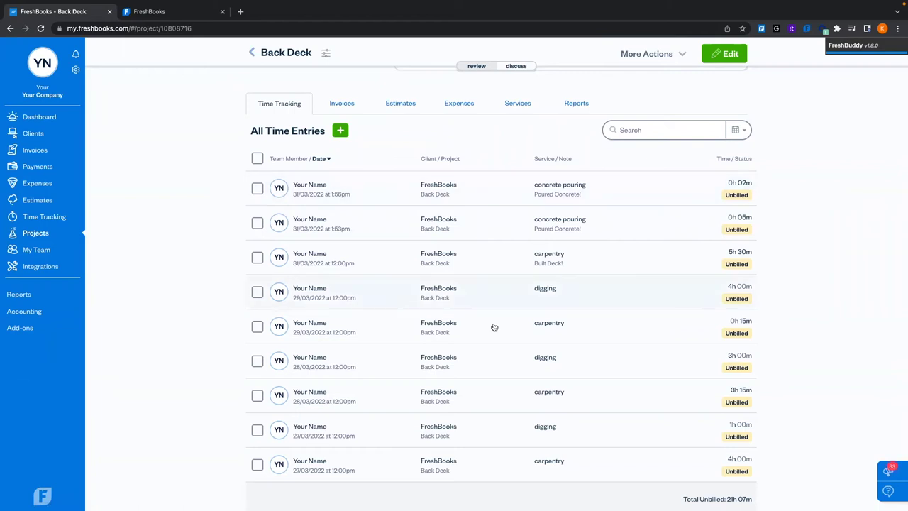
{"action": "scroll", "coordinate": [487, 210], "scroll_direction": "up", "scroll_amount": 5}
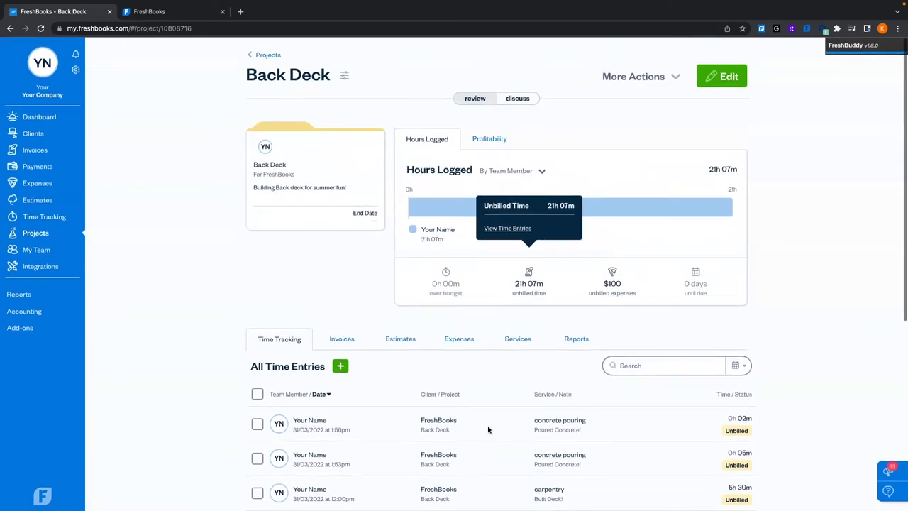
{"action": "scroll", "coordinate": [291, 252], "scroll_direction": "down", "scroll_amount": 3}
Check the Expenses and Invoices tabs, then generate an invoice from the unbilled work
{"action": "left_click", "coordinate": [458, 176]}
{"action": "scroll", "coordinate": [416, 325], "scroll_direction": "down", "scroll_amount": 1}
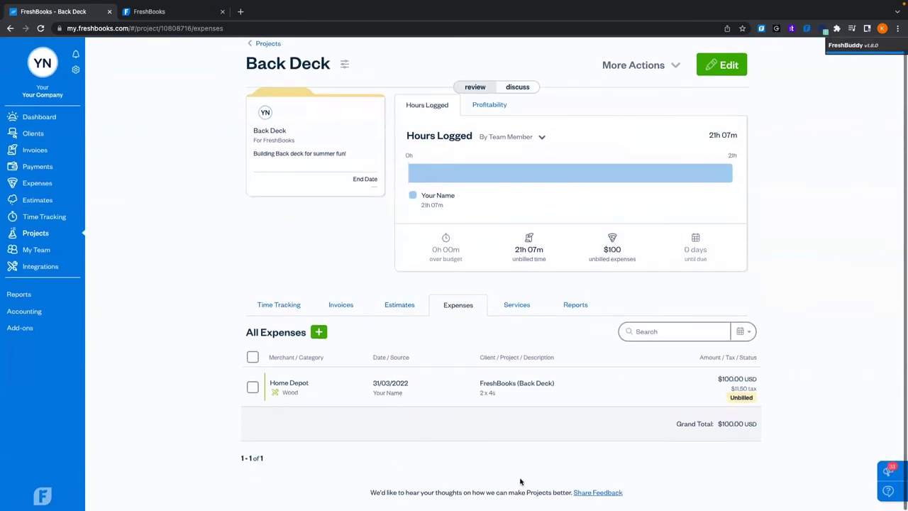
{"action": "left_click", "coordinate": [335, 306]}
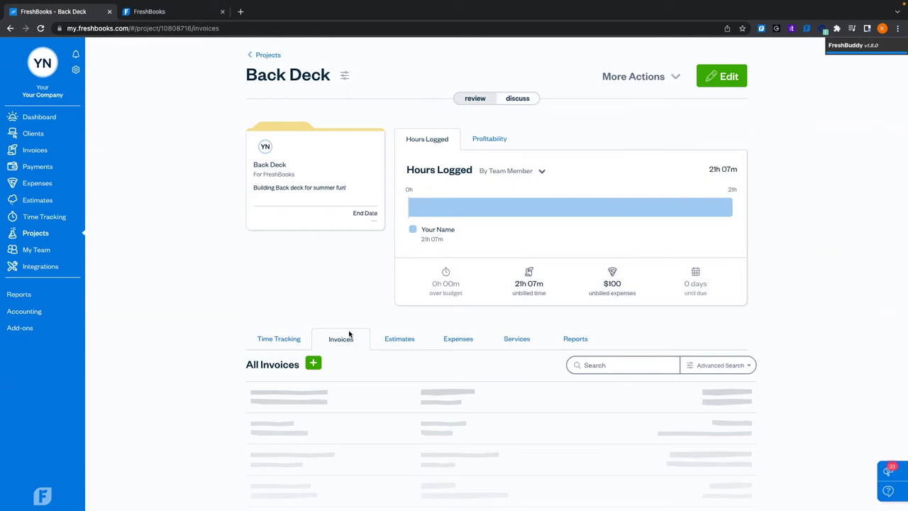
{"action": "left_click", "coordinate": [676, 79]}
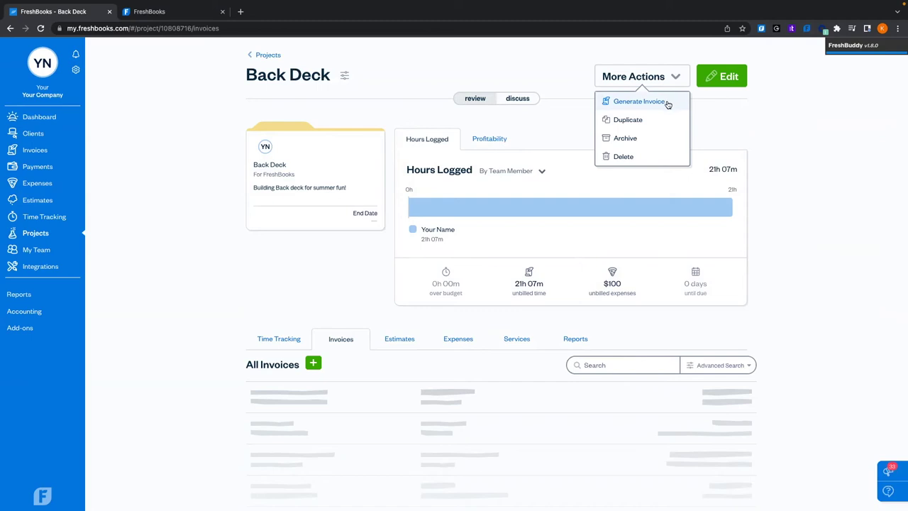
{"action": "left_click", "coordinate": [668, 102]}
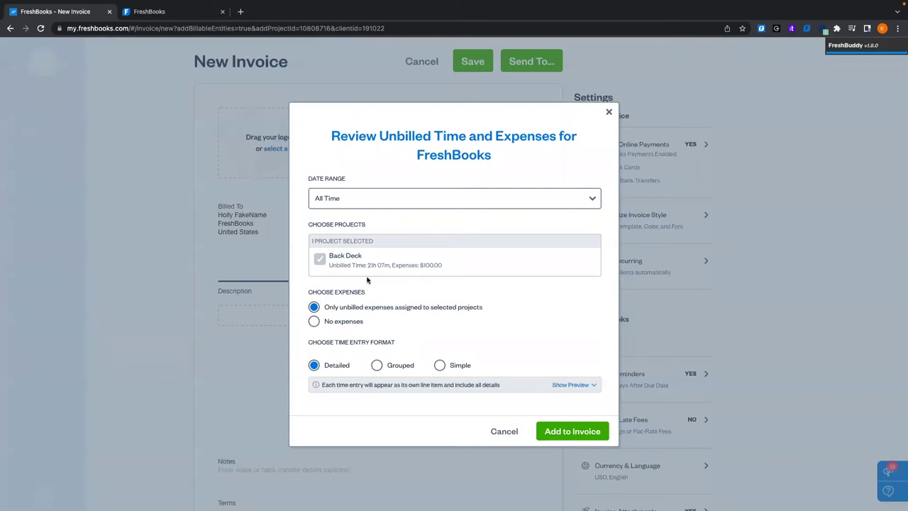
Keep the unbilled expenses included and preview the Back Deck time entries as invoice lines
{"action": "left_click", "coordinate": [313, 321]}
{"action": "left_click", "coordinate": [314, 306]}
{"action": "left_click", "coordinate": [577, 385]}
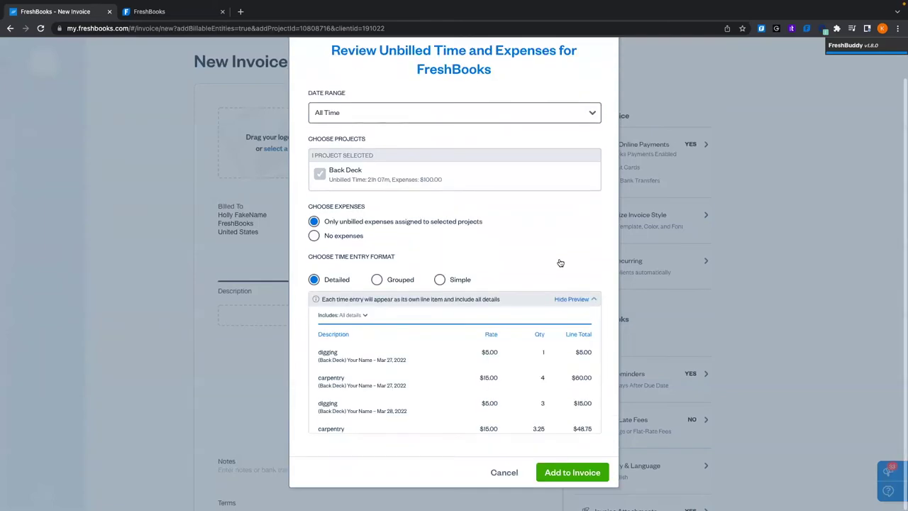
{"action": "scroll", "coordinate": [459, 362], "scroll_direction": "down", "scroll_amount": 1}
{"action": "scroll", "coordinate": [459, 362], "scroll_direction": "up", "scroll_amount": 1}
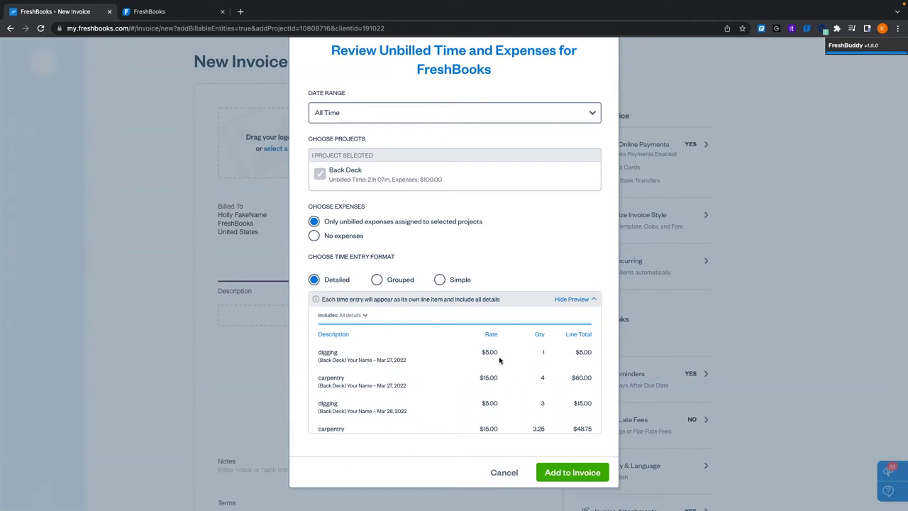
{"action": "scroll", "coordinate": [496, 359], "scroll_direction": "down", "scroll_amount": 5}
{"action": "scroll", "coordinate": [499, 361], "scroll_direction": "up", "scroll_amount": 5}
Try dropping team member, notes, project and date from the line details
{"action": "left_click", "coordinate": [360, 317]}
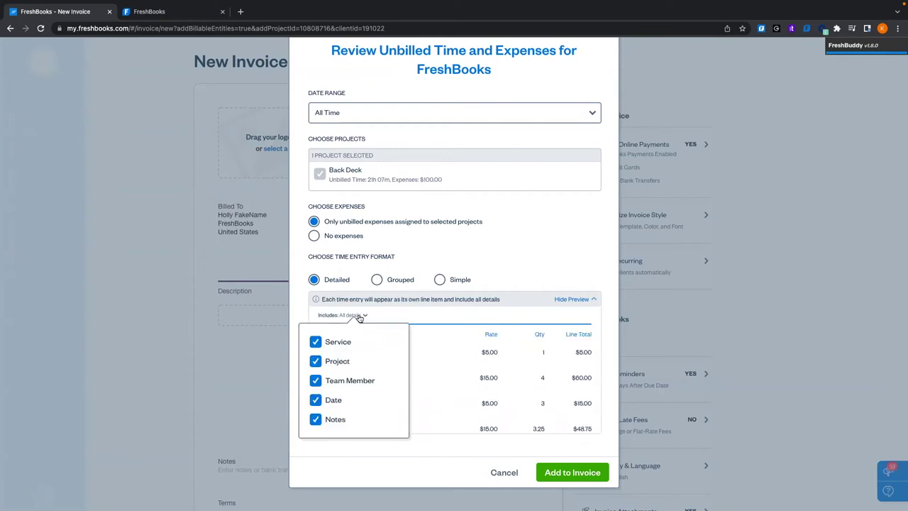
{"action": "double_click", "coordinate": [316, 342]}
{"action": "left_click", "coordinate": [316, 381]}
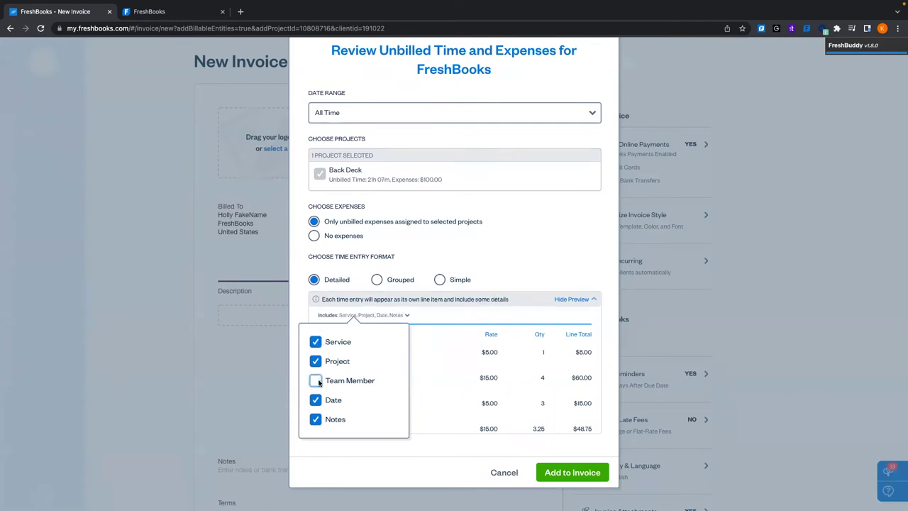
{"action": "left_click", "coordinate": [316, 420]}
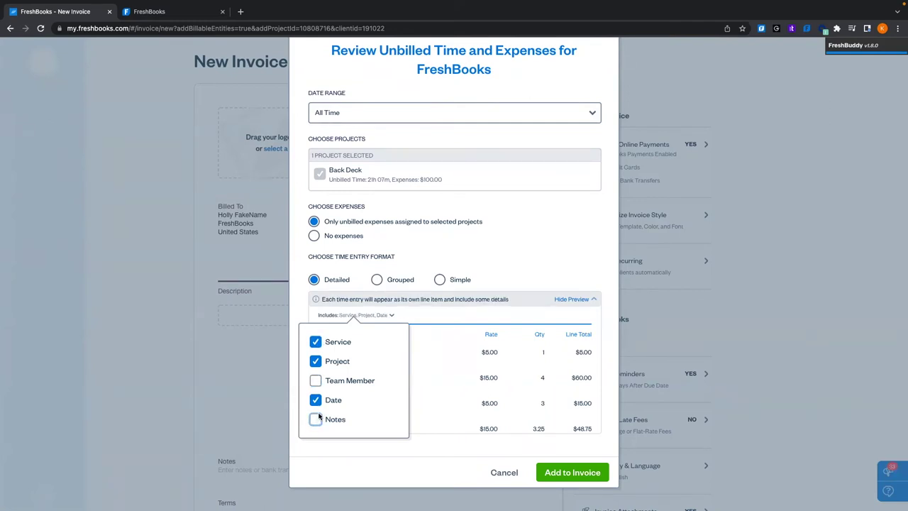
{"action": "left_click", "coordinate": [444, 326]}
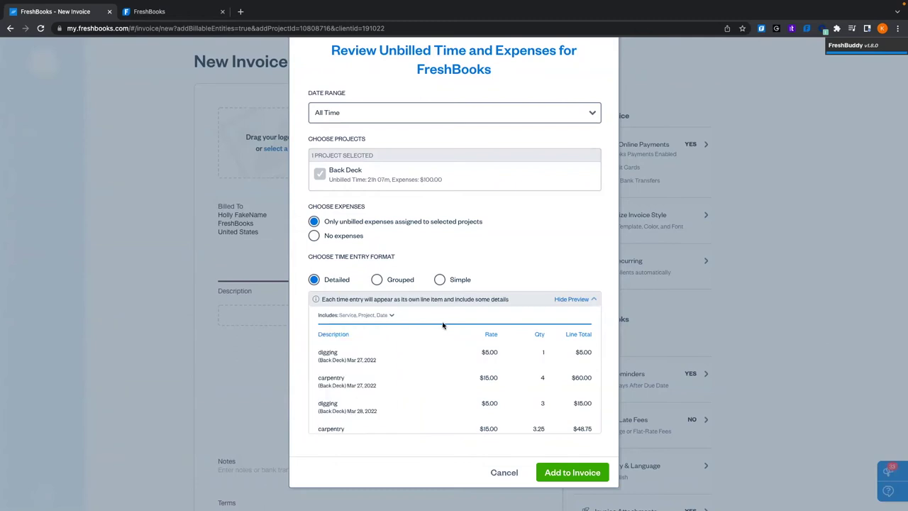
{"action": "left_click", "coordinate": [389, 315]}
{"action": "left_click", "coordinate": [330, 362]}
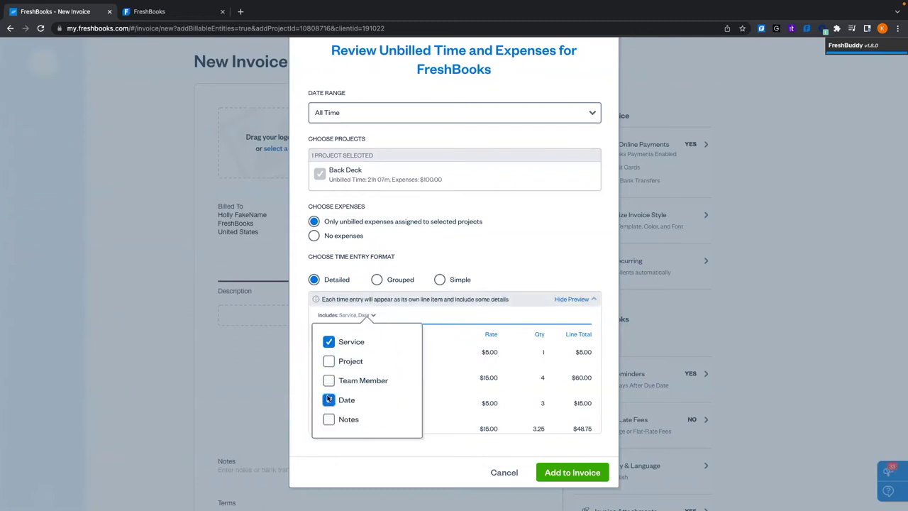
{"action": "left_click", "coordinate": [329, 399]}
{"action": "left_click", "coordinate": [437, 316]}
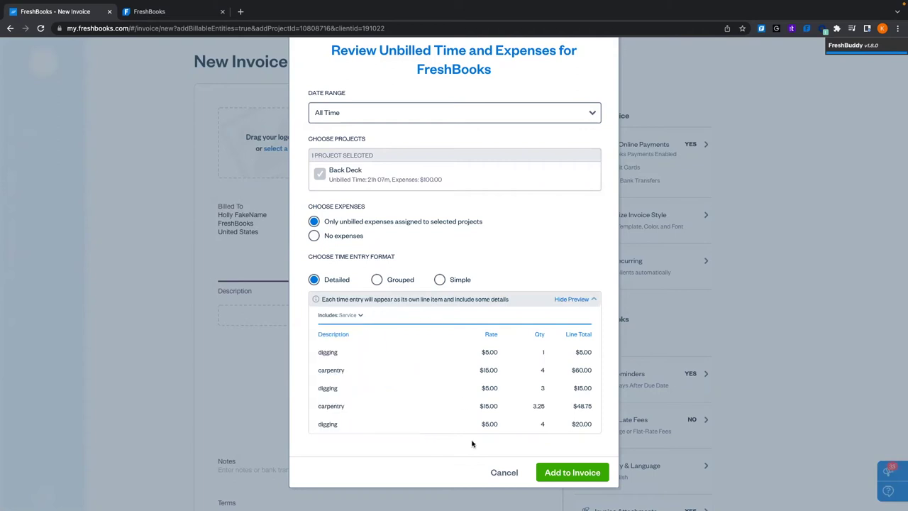
Include project, team member, date and notes again so every detail shows per line
{"action": "left_click", "coordinate": [358, 316]}
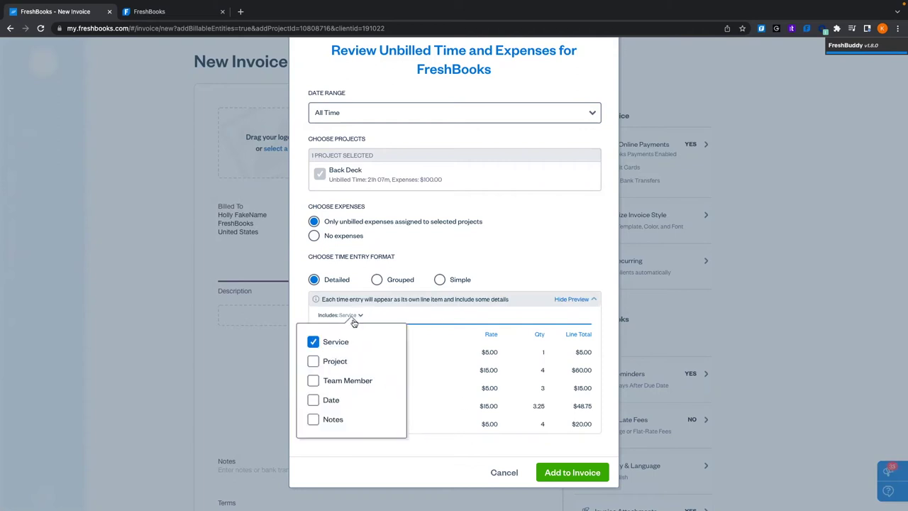
{"action": "left_click", "coordinate": [313, 361]}
{"action": "left_click", "coordinate": [313, 380]}
{"action": "left_click", "coordinate": [313, 399]}
{"action": "left_click", "coordinate": [313, 419]}
{"action": "left_click", "coordinate": [451, 360]}
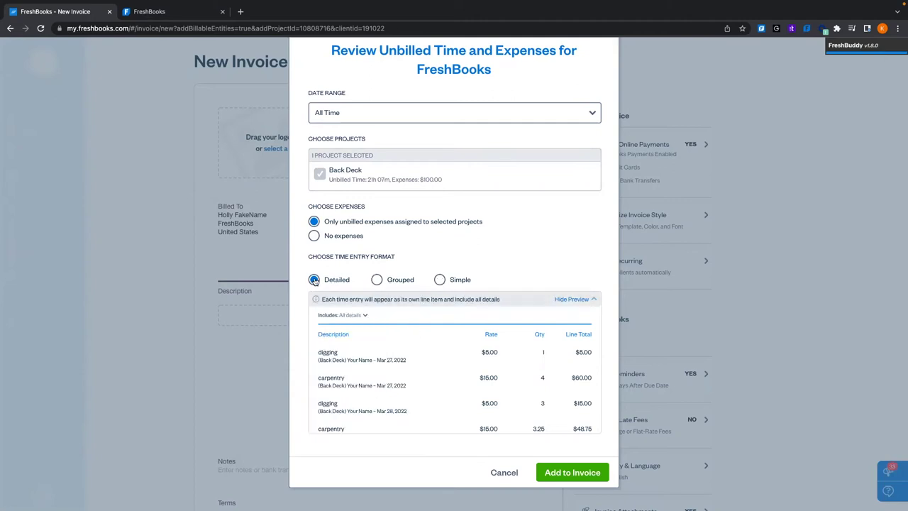
Group Back Deck time by service and add it with the Home Depot expense to the invoice
{"action": "left_click", "coordinate": [376, 280]}
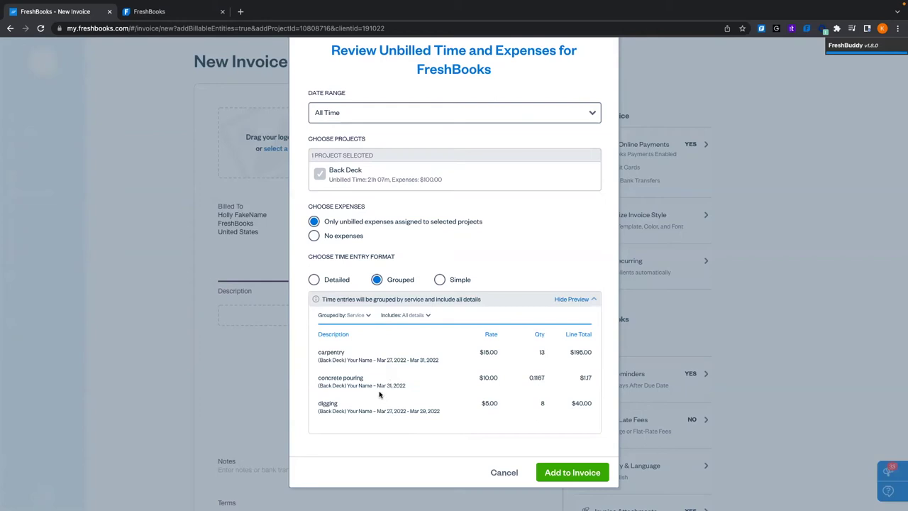
{"action": "left_click", "coordinate": [440, 279]}
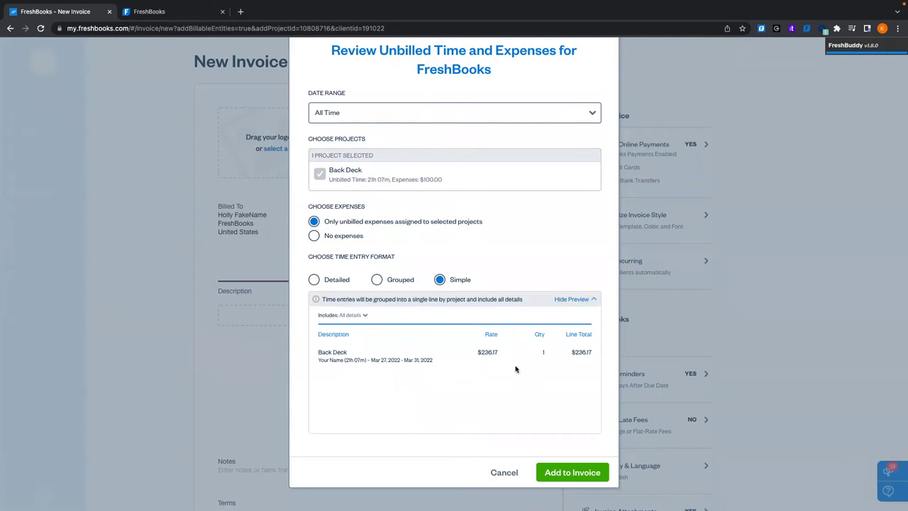
{"action": "left_click", "coordinate": [377, 280]}
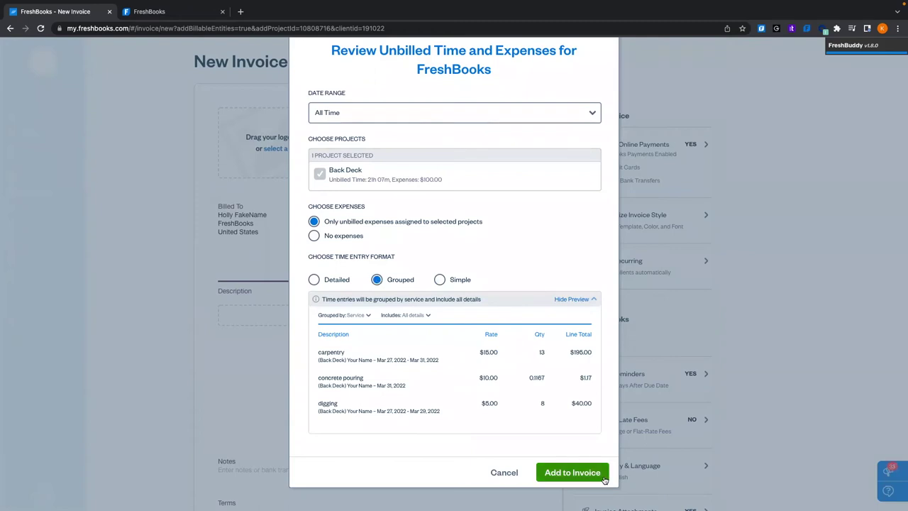
{"action": "left_click", "coordinate": [571, 472]}
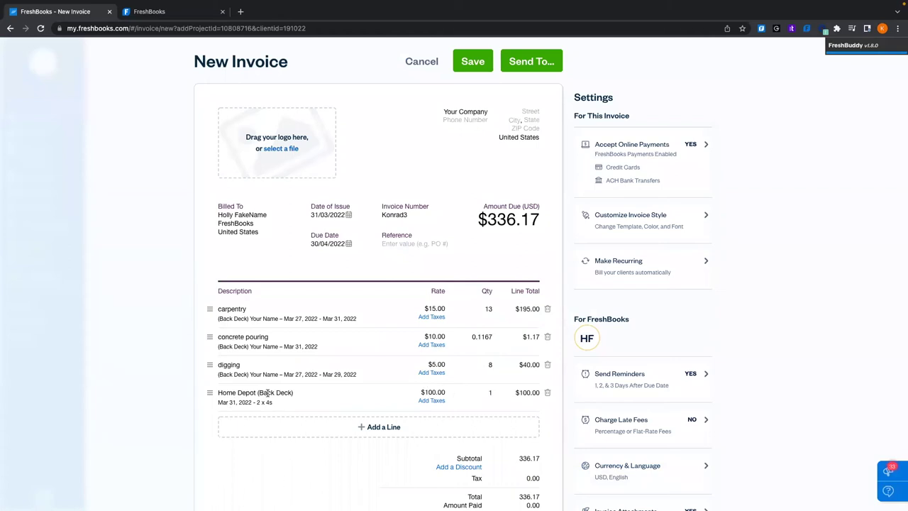
{"action": "scroll", "coordinate": [297, 401], "scroll_direction": "down", "scroll_amount": 5}
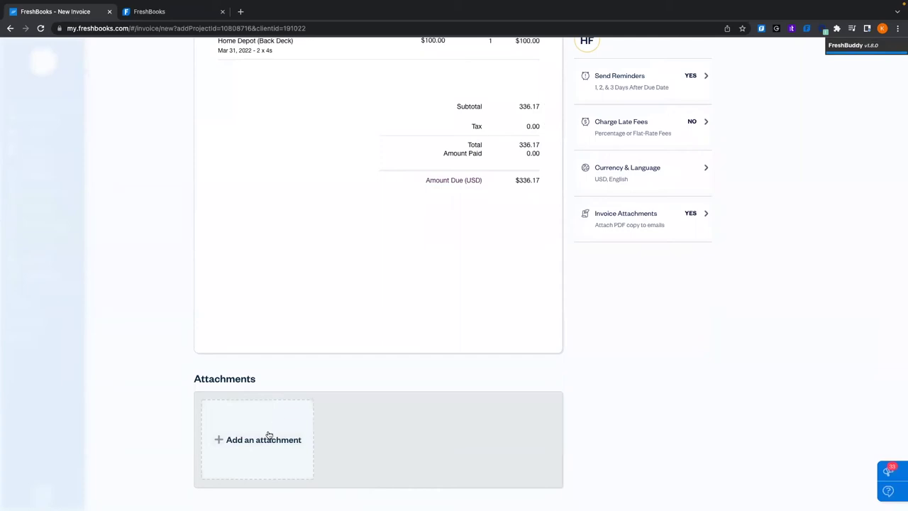
{"action": "scroll", "coordinate": [269, 435], "scroll_direction": "up", "scroll_amount": 2}
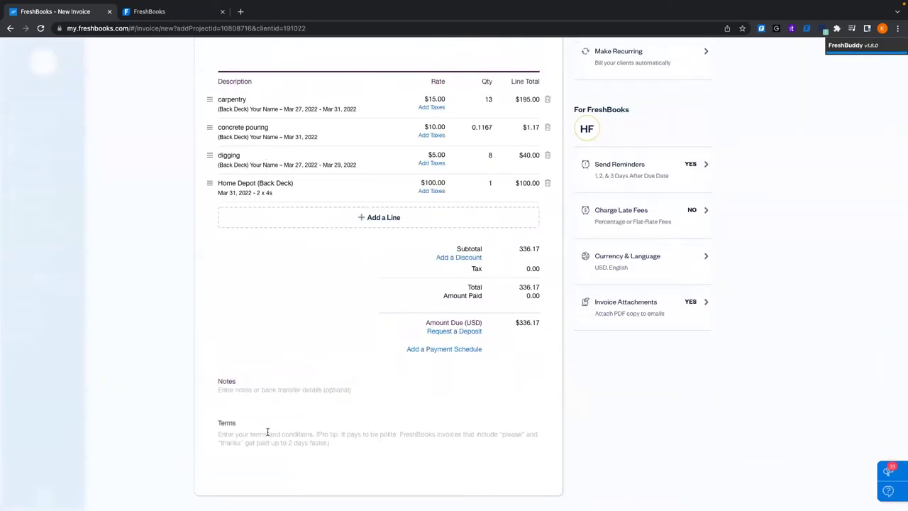
{"action": "scroll", "coordinate": [267, 432], "scroll_direction": "up", "scroll_amount": 2}
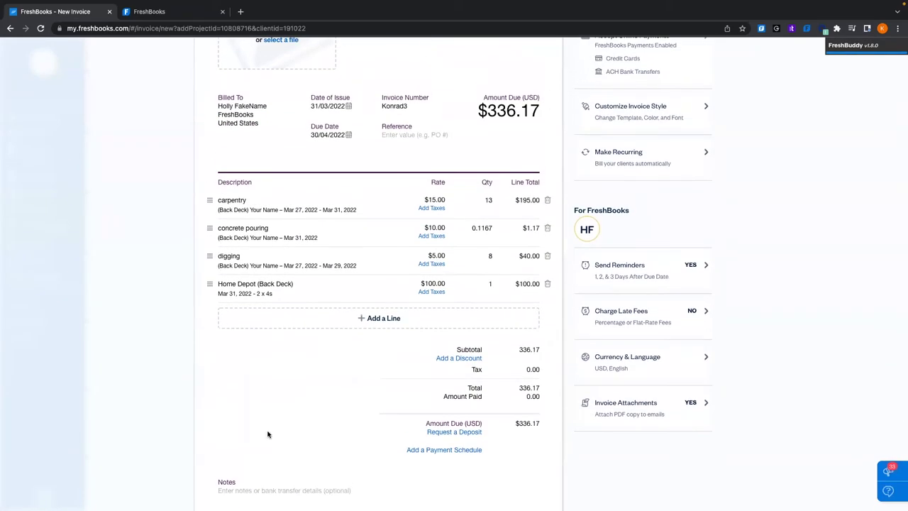
{"action": "scroll", "coordinate": [385, 338], "scroll_direction": "down", "scroll_amount": 3}
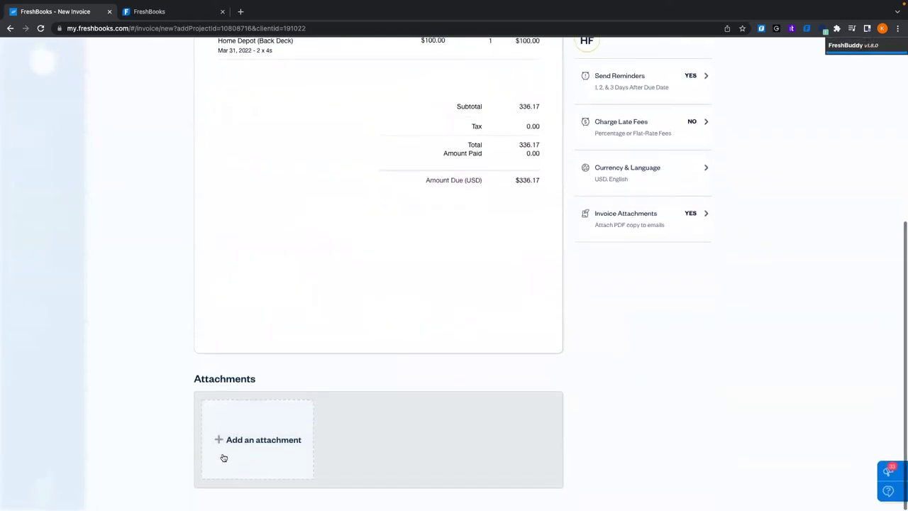
{"action": "scroll", "coordinate": [464, 270], "scroll_direction": "up", "scroll_amount": 5}
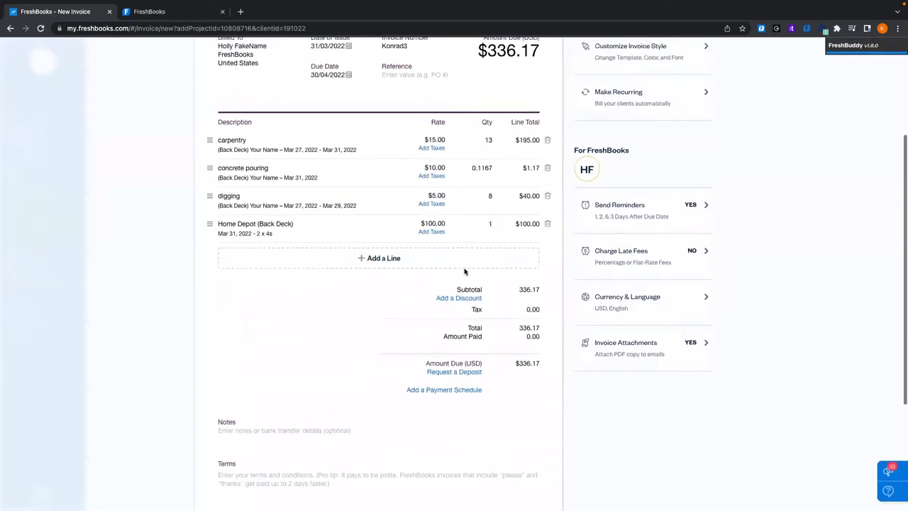
{"action": "scroll", "coordinate": [465, 272], "scroll_direction": "up", "scroll_amount": 1}
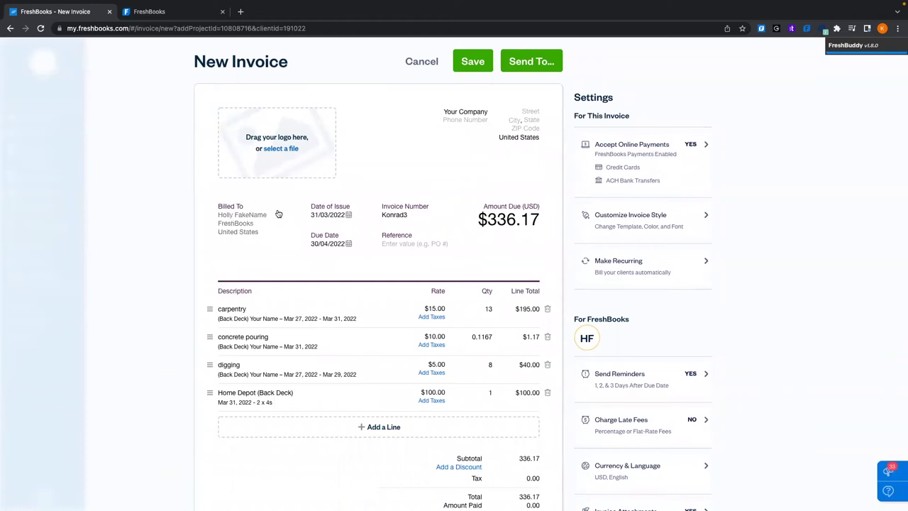
{"action": "left_click", "coordinate": [345, 219]}
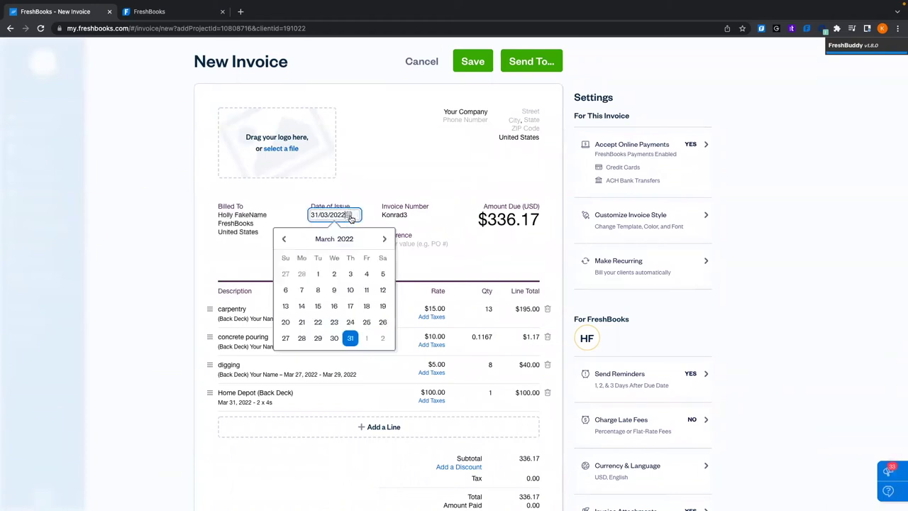
{"action": "left_click", "coordinate": [368, 157]}
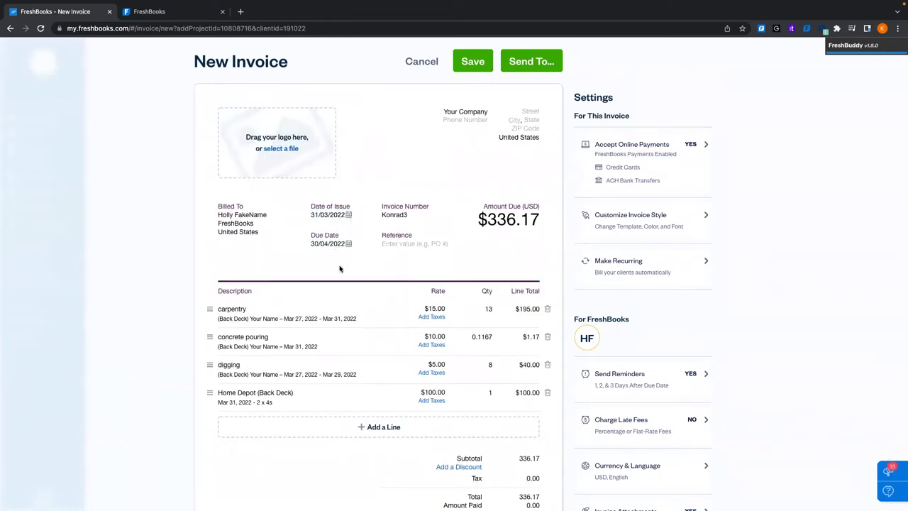
{"action": "left_click", "coordinate": [351, 245]}
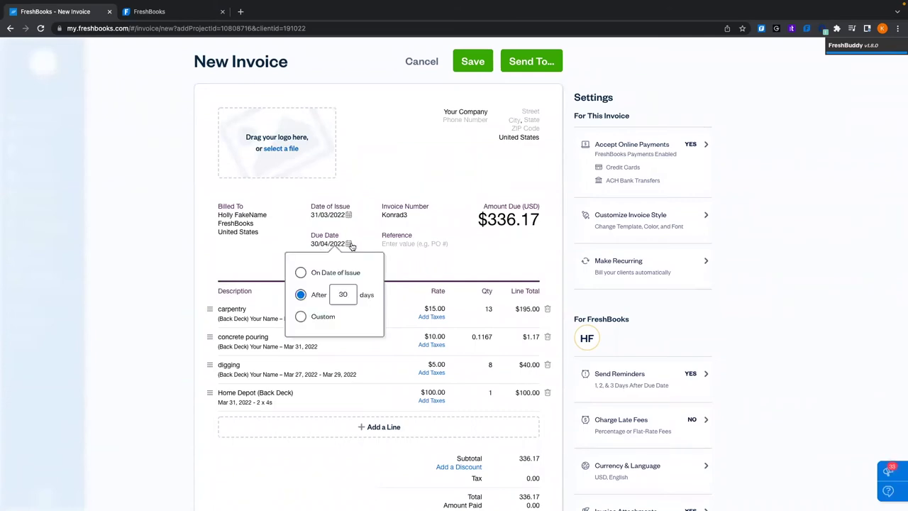
{"action": "left_click", "coordinate": [350, 293]}
{"action": "key", "text": "BackSpace"}
{"action": "key", "text": "BackSpace"}
{"action": "type", "text": "15"}
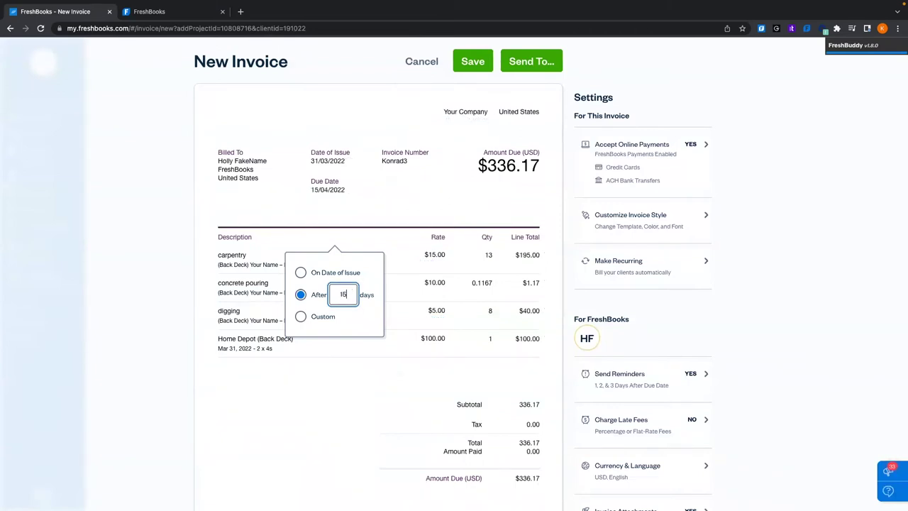
{"action": "key", "text": "BackSpace"}
{"action": "left_click", "coordinate": [301, 316]}
{"action": "left_click", "coordinate": [367, 283]}
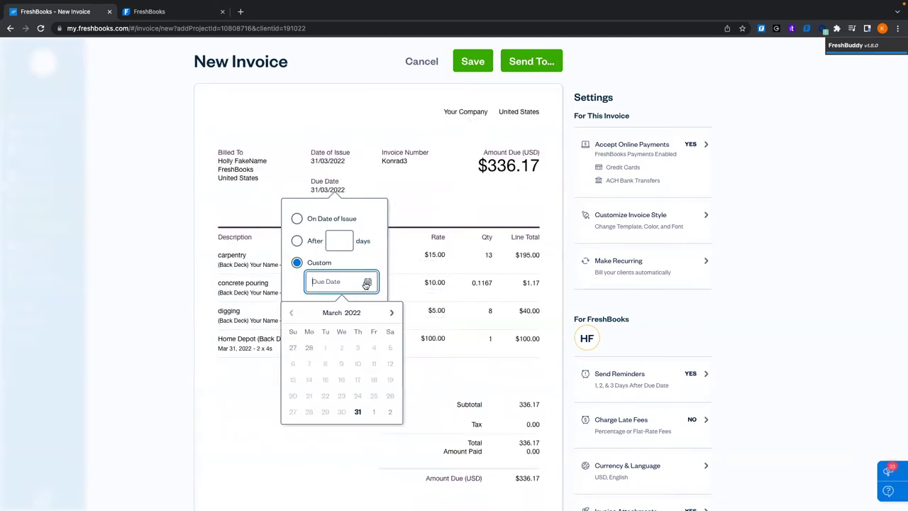
{"action": "left_click", "coordinate": [391, 312]}
{"action": "left_click", "coordinate": [291, 315]}
{"action": "left_click", "coordinate": [300, 221]}
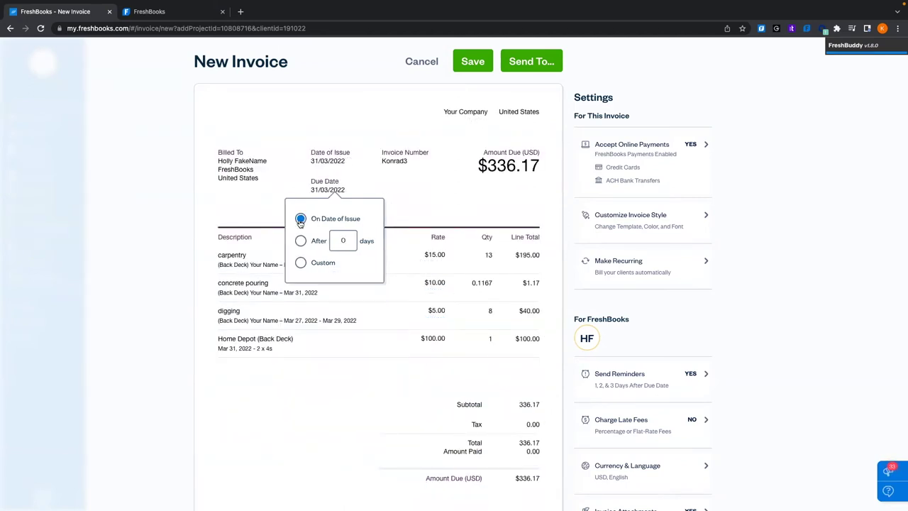
{"action": "left_click", "coordinate": [300, 240]}
{"action": "double_click", "coordinate": [341, 240]}
{"action": "type", "text": "30"}
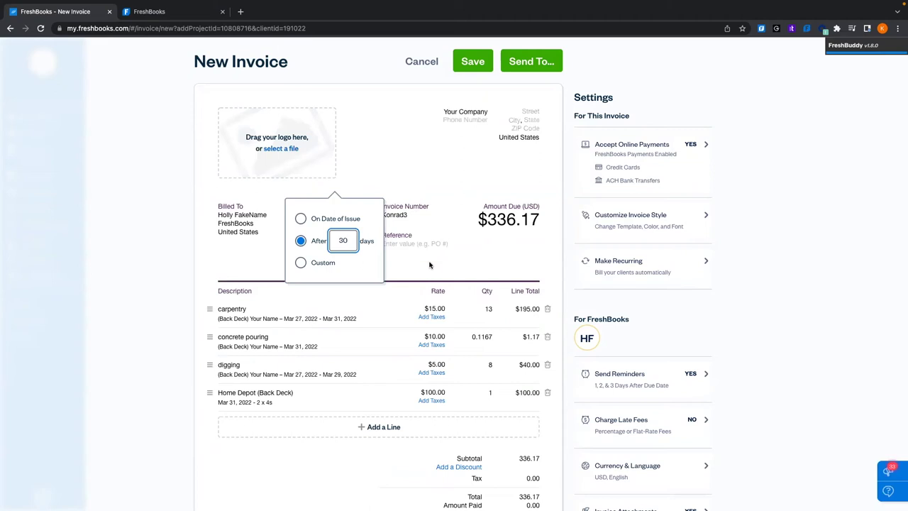
{"action": "left_click", "coordinate": [429, 265]}
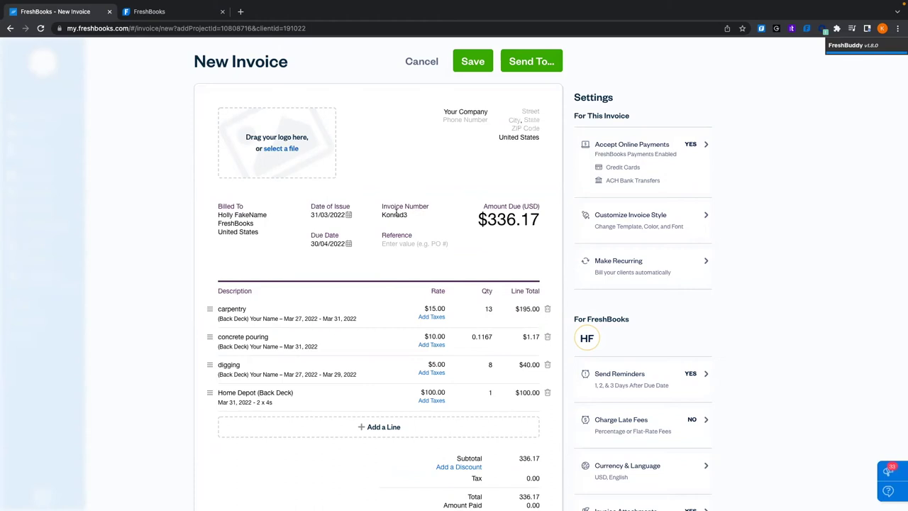
{"action": "left_click", "coordinate": [393, 215]}
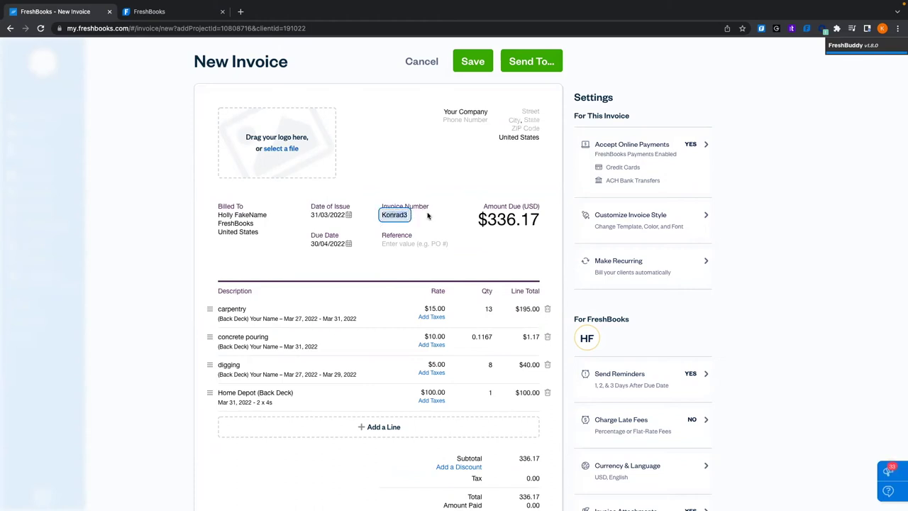
{"action": "left_click", "coordinate": [451, 225]}
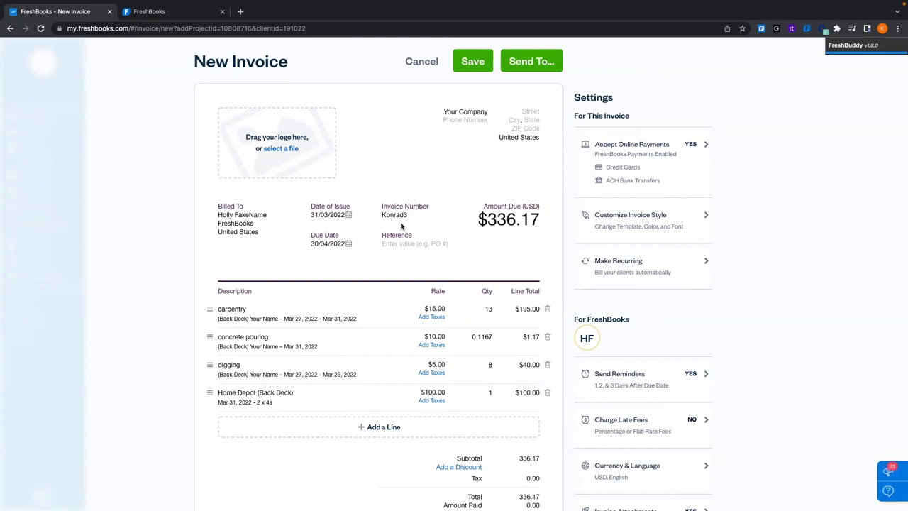
{"action": "left_click", "coordinate": [393, 214]}
{"action": "type", "text": "0000001"}
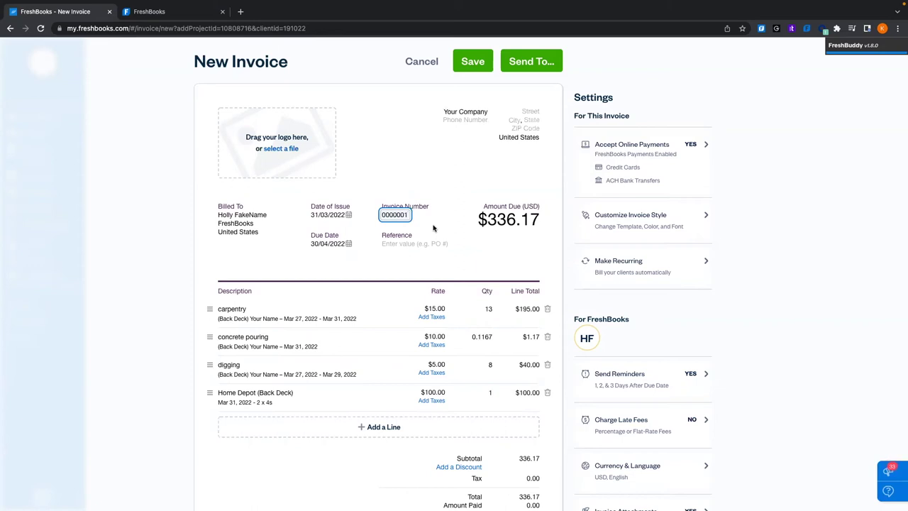
{"action": "key", "text": "BackSpace"}
{"action": "type", "text": "7"}
{"action": "left_click", "coordinate": [397, 191]}
{"action": "double_click", "coordinate": [396, 214]}
{"action": "type", "text": "Konrad3"}
{"action": "left_click", "coordinate": [402, 146]}
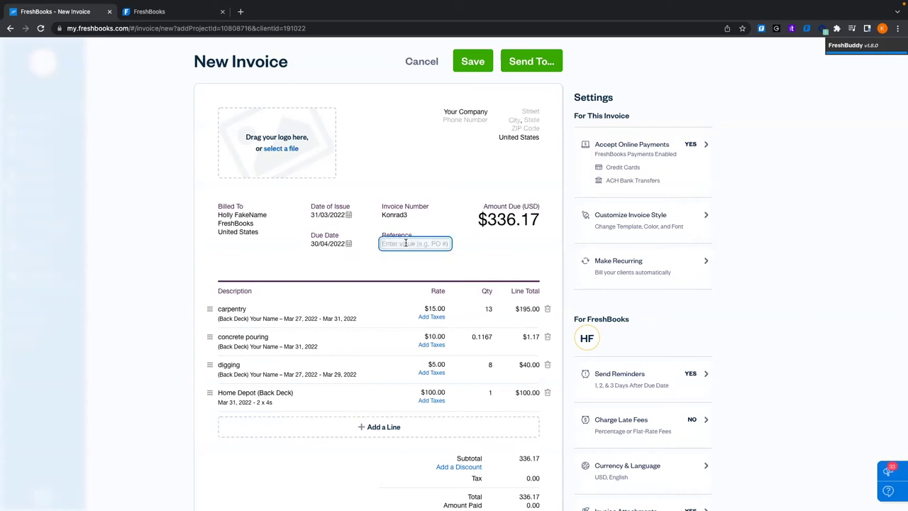
Replace the draft reference 'BeckDeckHolly' with 'Cowboy' in the invoice Reference field
{"action": "type", "text": "BeckDeck1"}
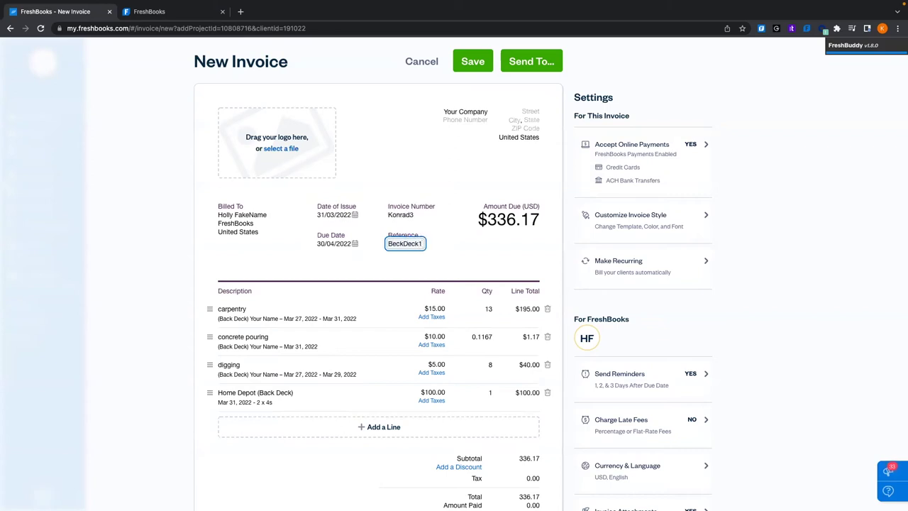
{"action": "key", "text": "BackSpace"}
{"action": "type", "text": "Holly"}
{"action": "double_click", "coordinate": [415, 242]}
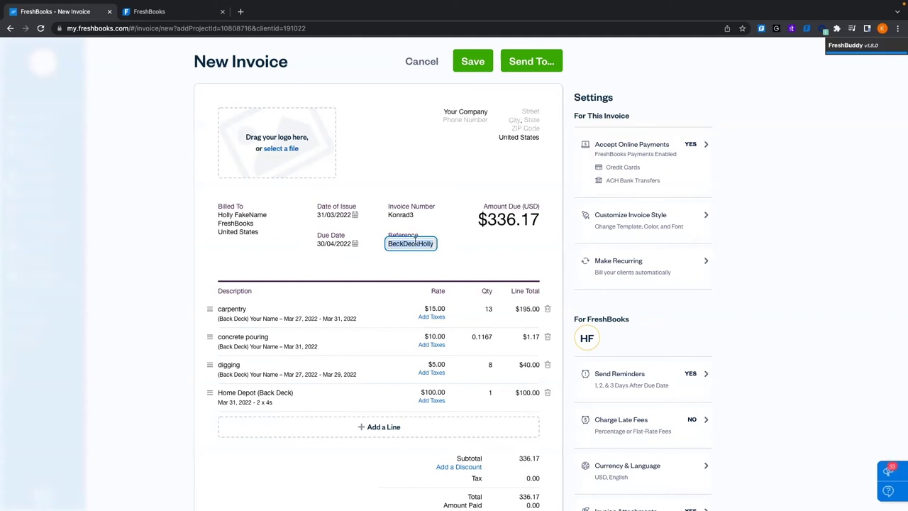
{"action": "type", "text": "Cowboy"}
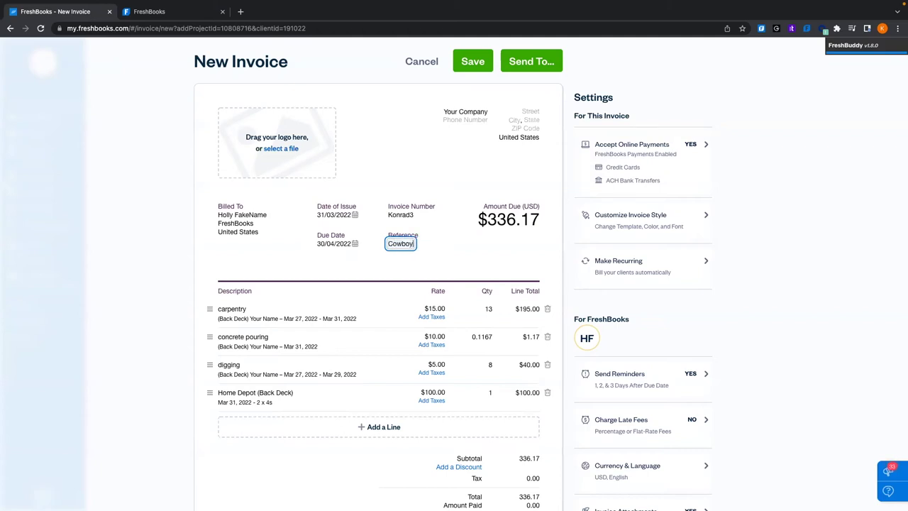
{"action": "left_click", "coordinate": [398, 171]}
{"action": "scroll", "coordinate": [521, 167], "scroll_direction": "down", "scroll_amount": 2}
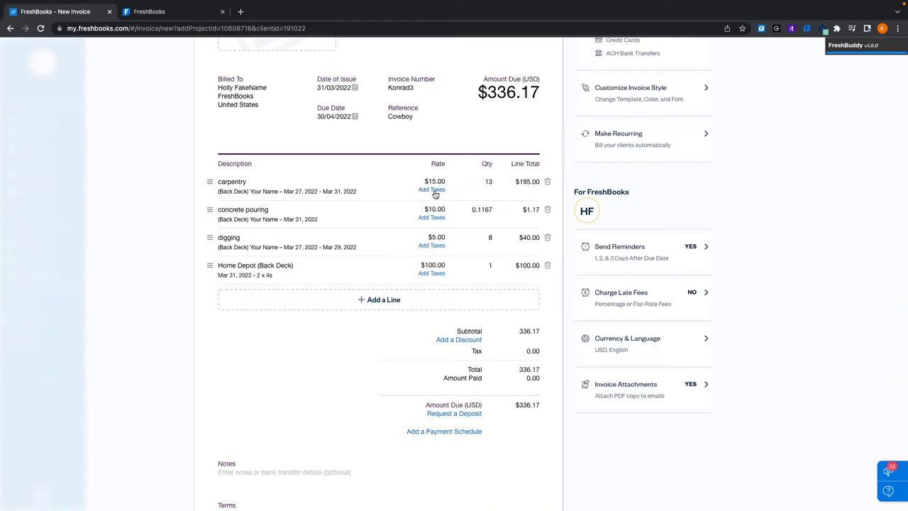
Apply the 13% GST/HSt tax to all four line items, bringing the total to $379.87
{"action": "left_click", "coordinate": [432, 190]}
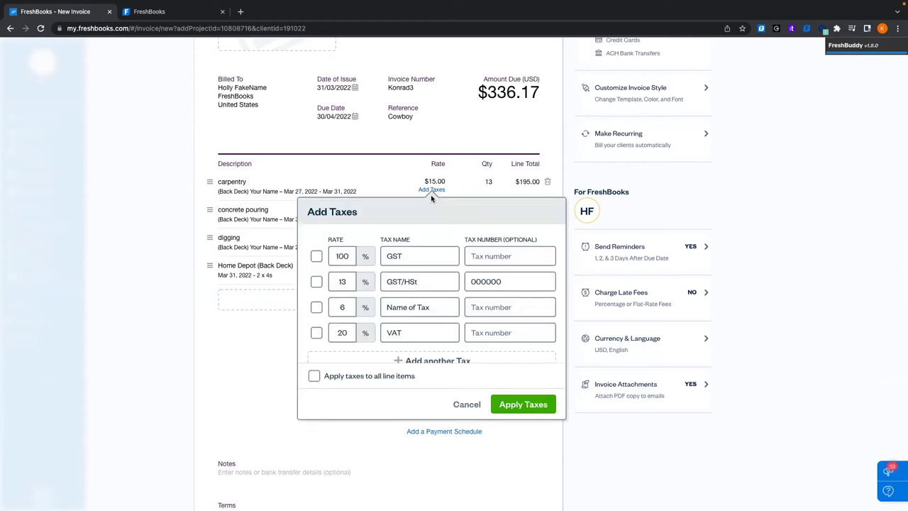
{"action": "scroll", "coordinate": [381, 273], "scroll_direction": "down", "scroll_amount": 1}
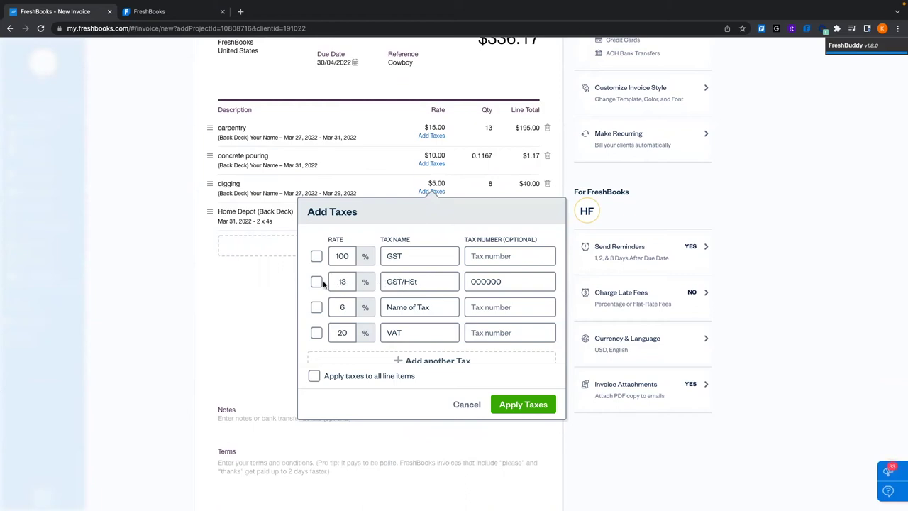
{"action": "scroll", "coordinate": [391, 283], "scroll_direction": "down", "scroll_amount": 1}
{"action": "left_click", "coordinate": [396, 343]}
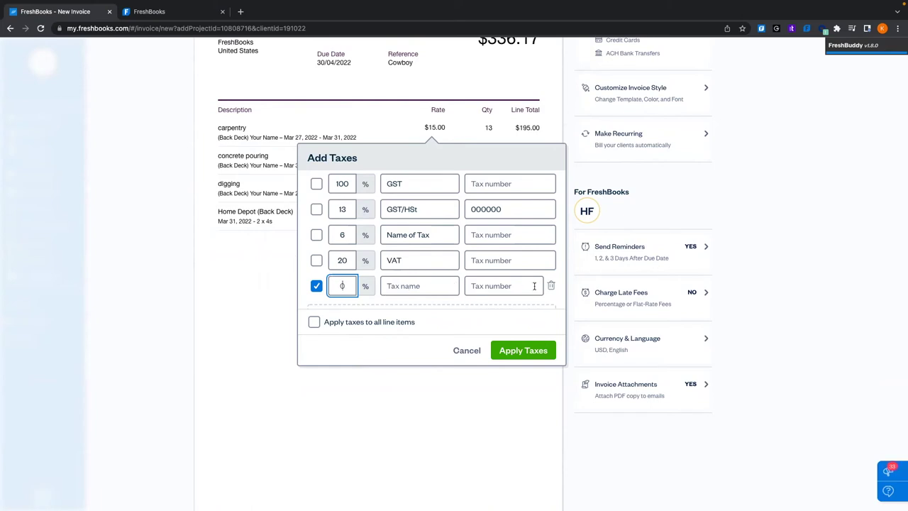
{"action": "left_click", "coordinate": [550, 286]}
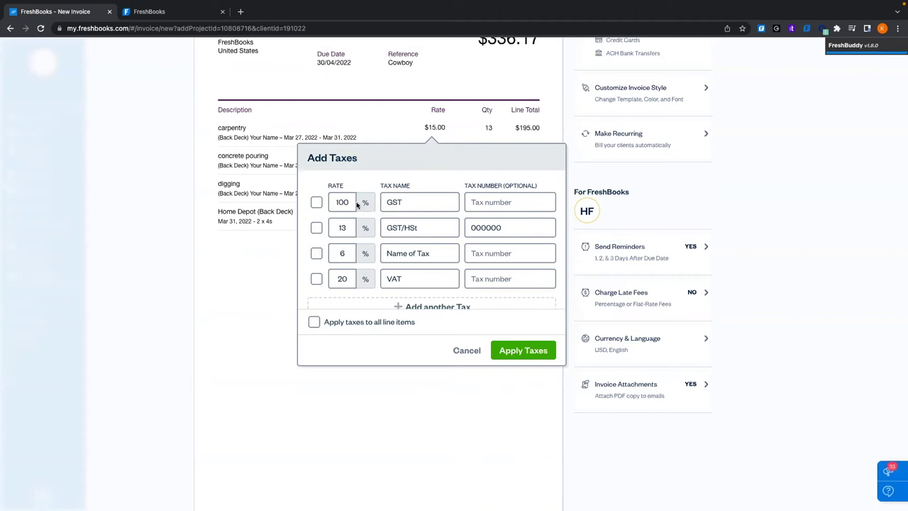
{"action": "left_click", "coordinate": [317, 227]}
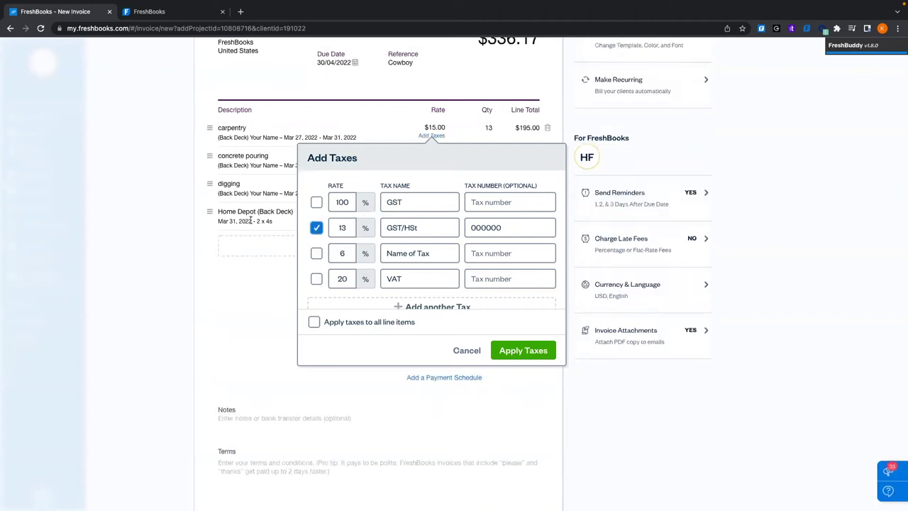
{"action": "left_click", "coordinate": [314, 322]}
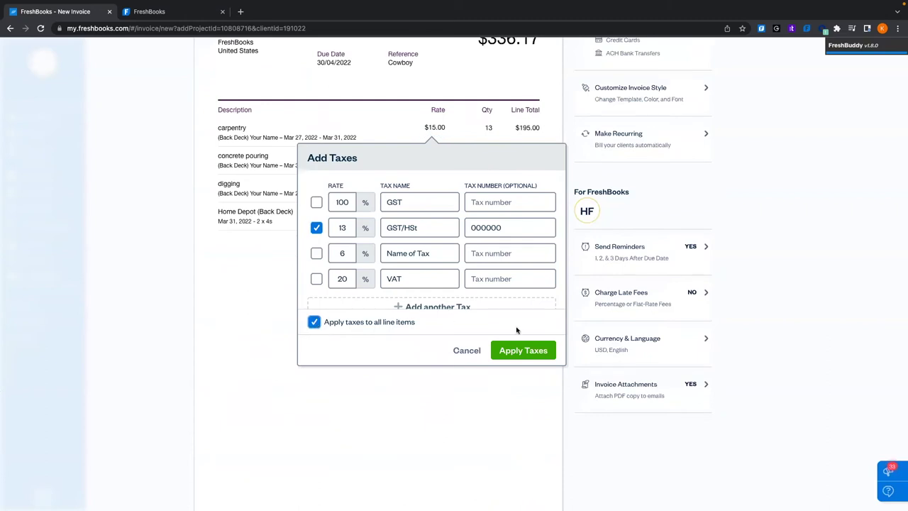
{"action": "left_click", "coordinate": [541, 356]}
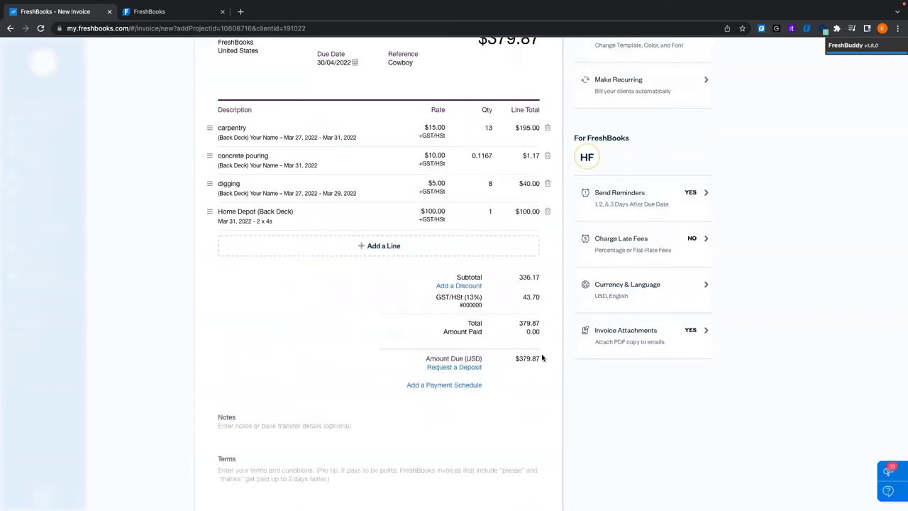
{"action": "scroll", "coordinate": [379, 339], "scroll_direction": "up", "scroll_amount": 3}
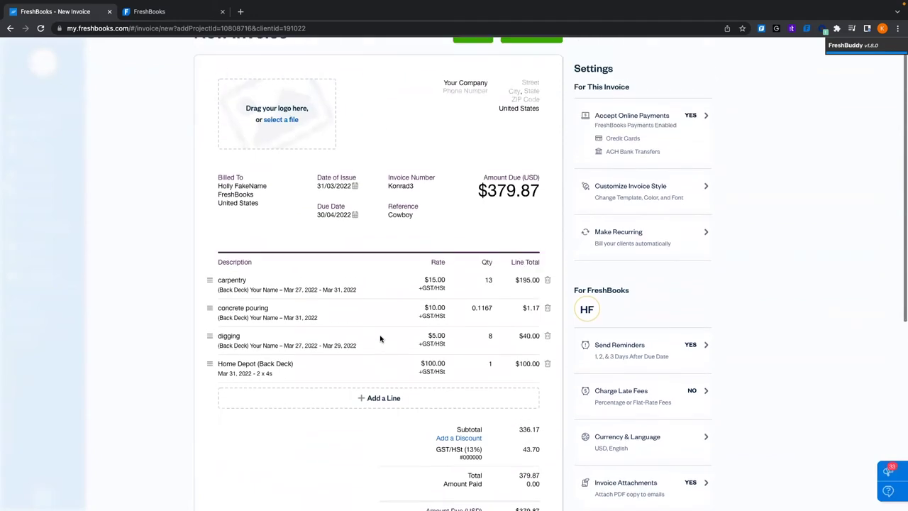
Add a 10% discount to the invoice, dropping the amount due to $341.88
{"action": "scroll", "coordinate": [355, 286], "scroll_direction": "down", "scroll_amount": 2}
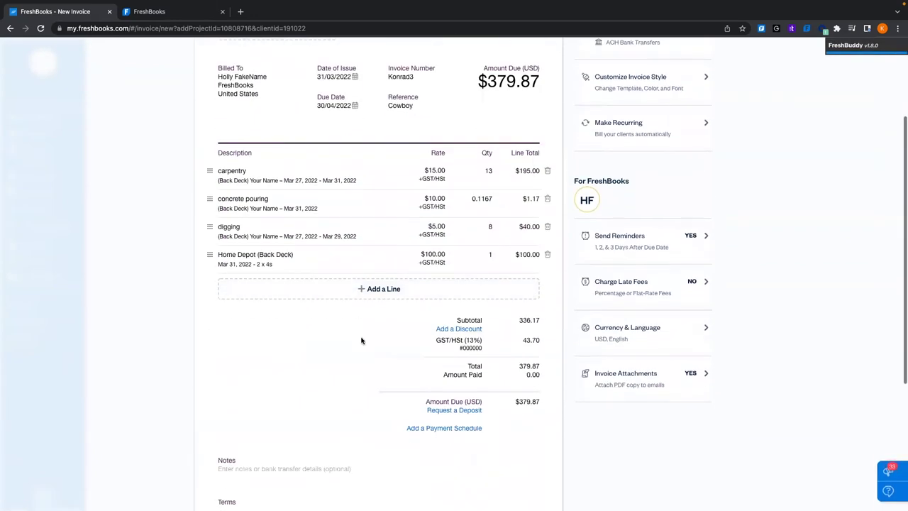
{"action": "scroll", "coordinate": [400, 316], "scroll_direction": "down", "scroll_amount": 1}
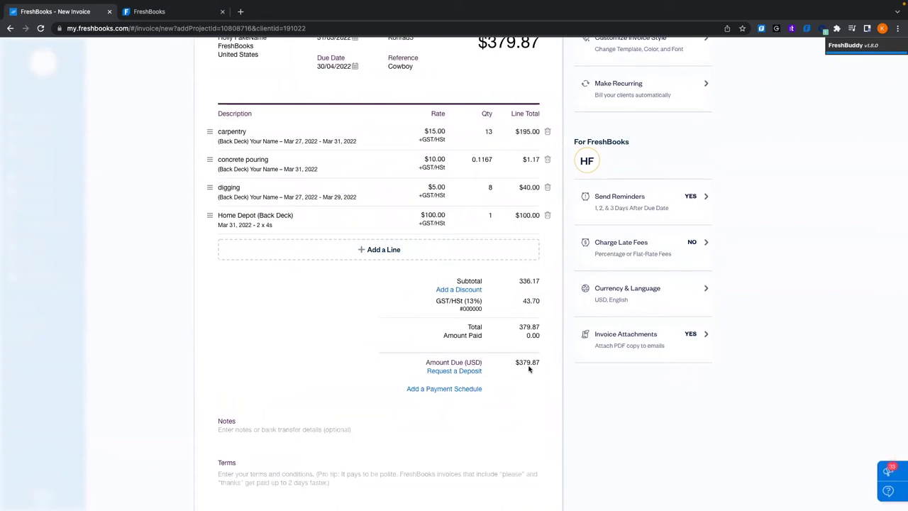
{"action": "left_click_drag", "start_coordinate": [521, 362], "coordinate": [543, 362]}
{"action": "left_click", "coordinate": [440, 310]}
{"action": "left_click", "coordinate": [454, 290]}
{"action": "left_click", "coordinate": [412, 343]}
{"action": "type", "text": "10"}
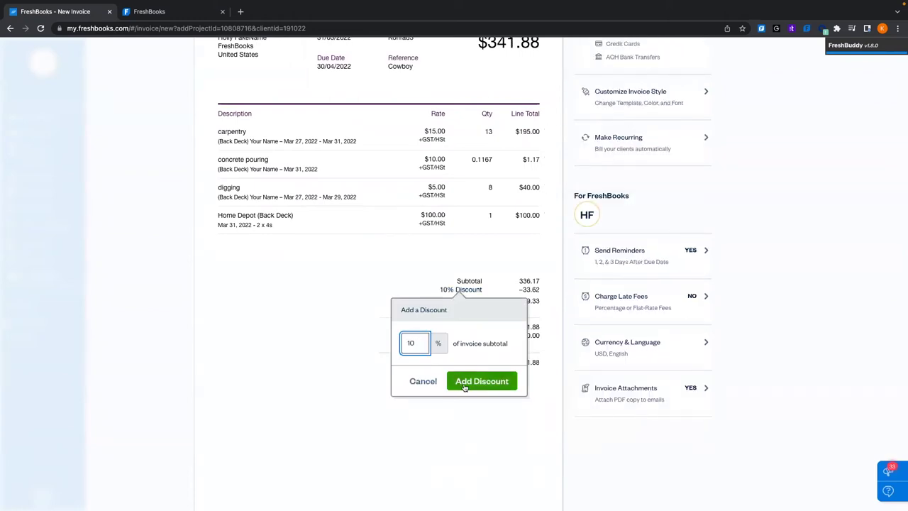
{"action": "left_click", "coordinate": [461, 381]}
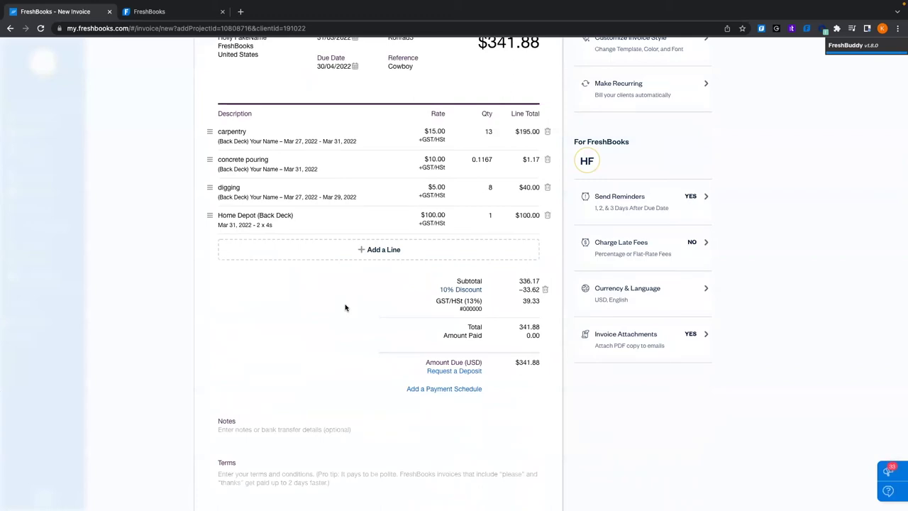
{"action": "scroll", "coordinate": [346, 307], "scroll_direction": "down", "scroll_amount": 1}
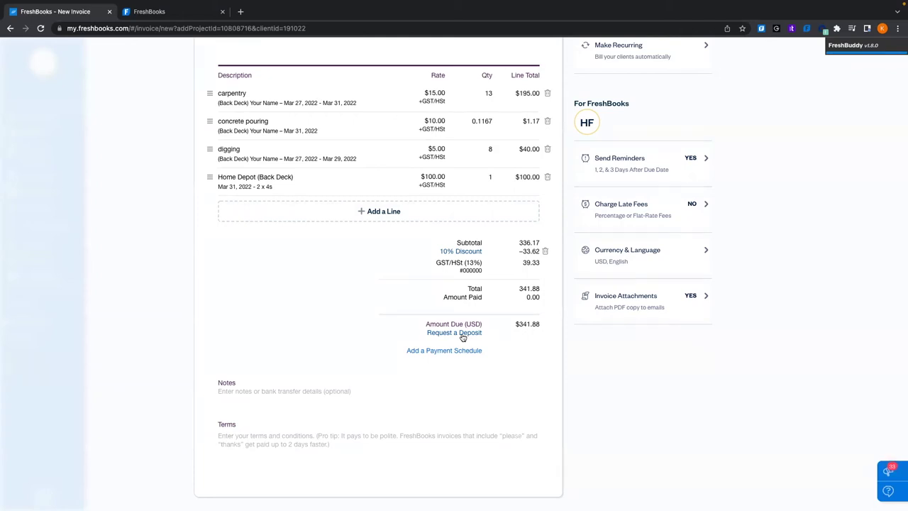
Request a 50% percentage deposit of $151.28 on the invoice
{"action": "left_click", "coordinate": [461, 334]}
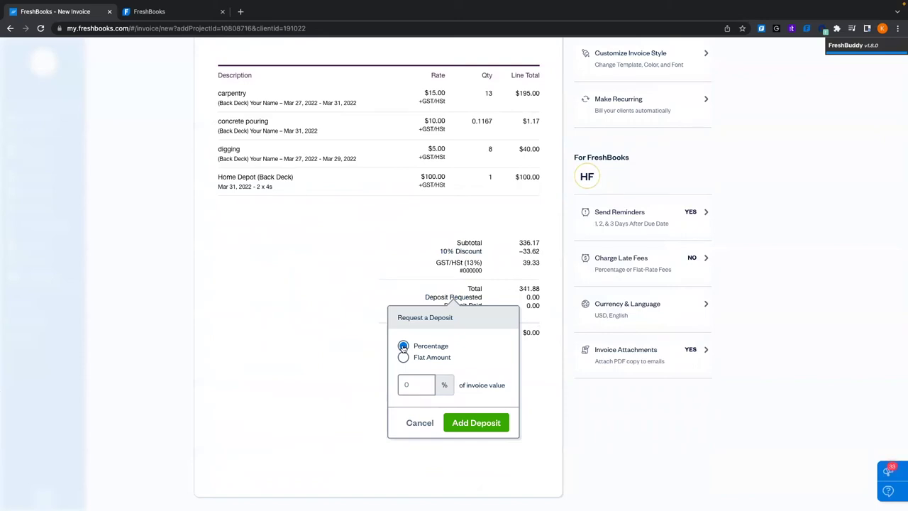
{"action": "scroll", "coordinate": [414, 375], "scroll_direction": "down", "scroll_amount": 1}
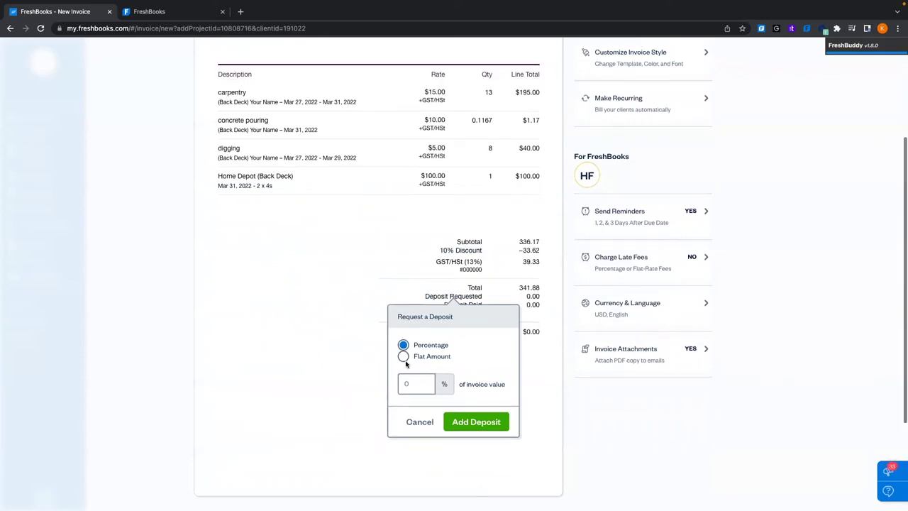
{"action": "left_click", "coordinate": [404, 356]}
{"action": "left_click", "coordinate": [403, 345]}
{"action": "left_click", "coordinate": [424, 383]}
{"action": "type", "text": "50"}
{"action": "left_click", "coordinate": [483, 380]}
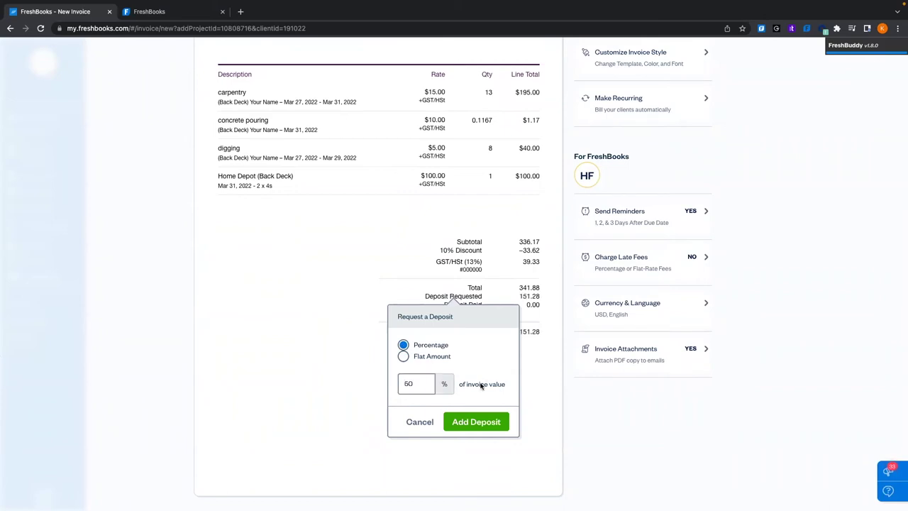
{"action": "left_click", "coordinate": [475, 422]}
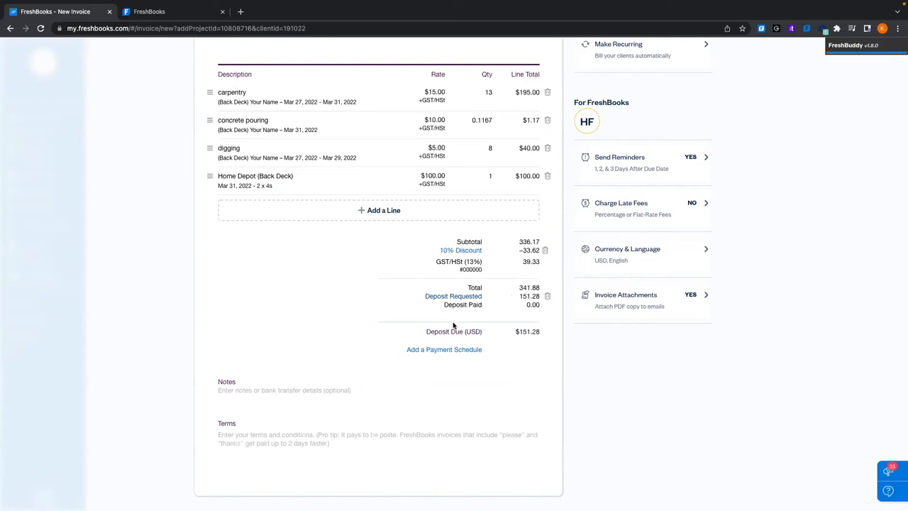
{"action": "left_click", "coordinate": [445, 352]}
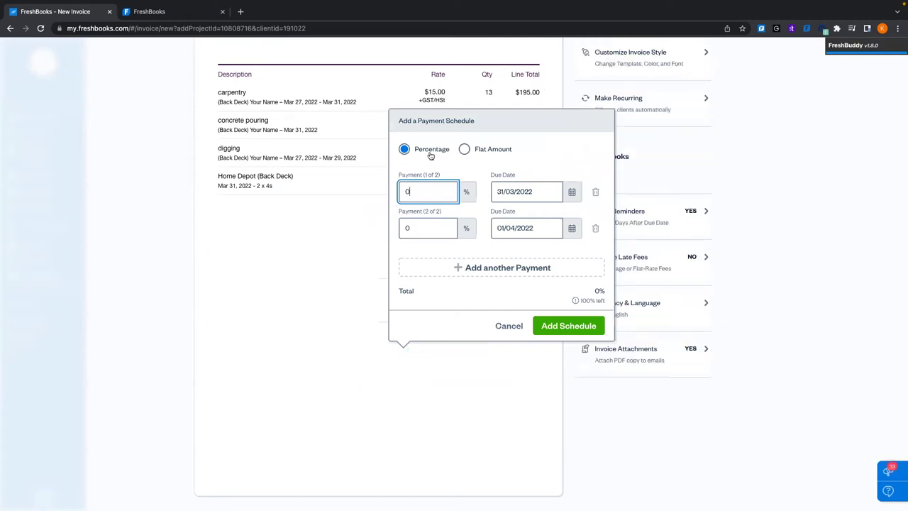
Trim the payment schedule down to two scheduled payments
{"action": "left_click", "coordinate": [471, 267]}
{"action": "left_click", "coordinate": [470, 268]}
{"action": "left_click", "coordinate": [471, 268]}
{"action": "left_click", "coordinate": [470, 268]}
{"action": "left_click", "coordinate": [471, 267]}
{"action": "left_click", "coordinate": [470, 267]}
{"action": "scroll", "coordinate": [517, 200], "scroll_direction": "up", "scroll_amount": 5}
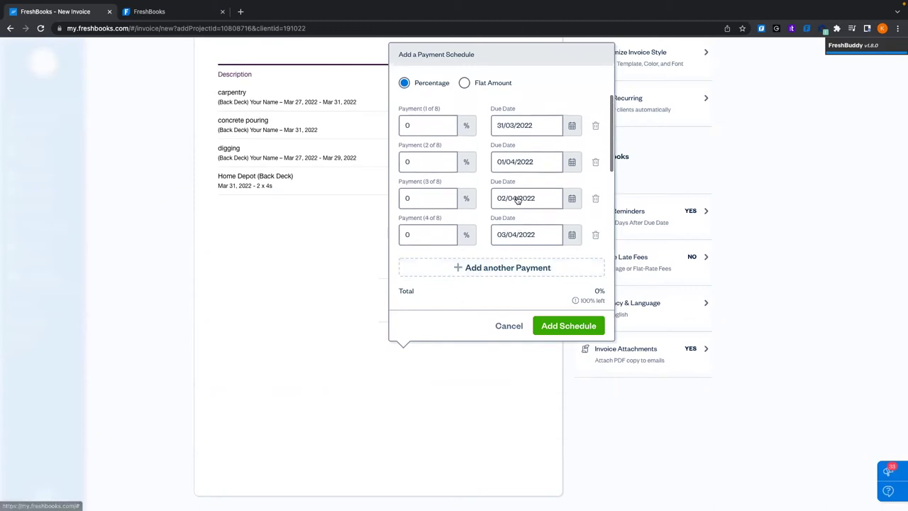
{"action": "left_click", "coordinate": [596, 125]}
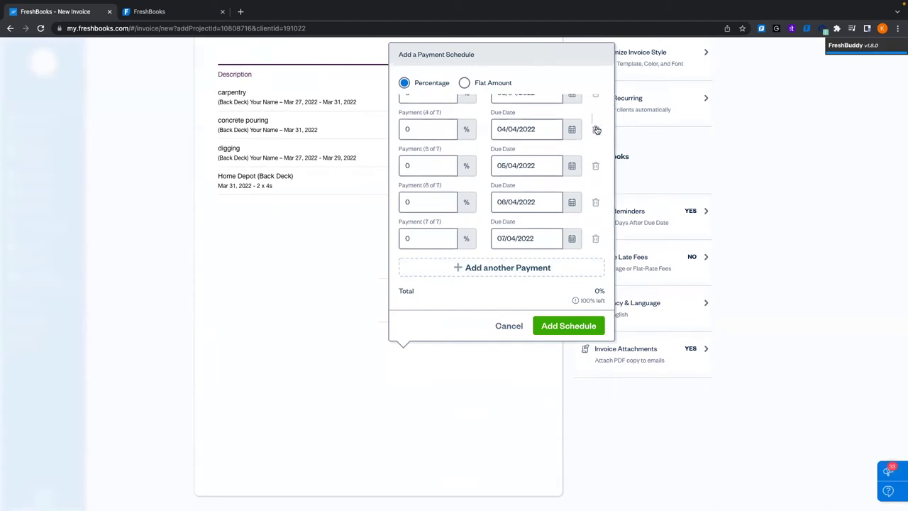
{"action": "left_click", "coordinate": [596, 128]}
{"action": "left_click", "coordinate": [596, 119]}
{"action": "left_click", "coordinate": [596, 119]}
{"action": "left_click", "coordinate": [596, 119]}
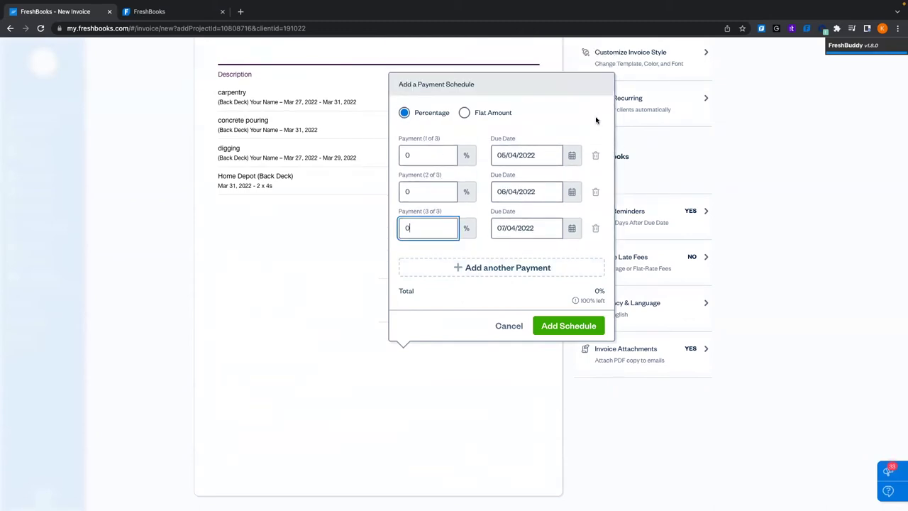
{"action": "left_click", "coordinate": [596, 154]}
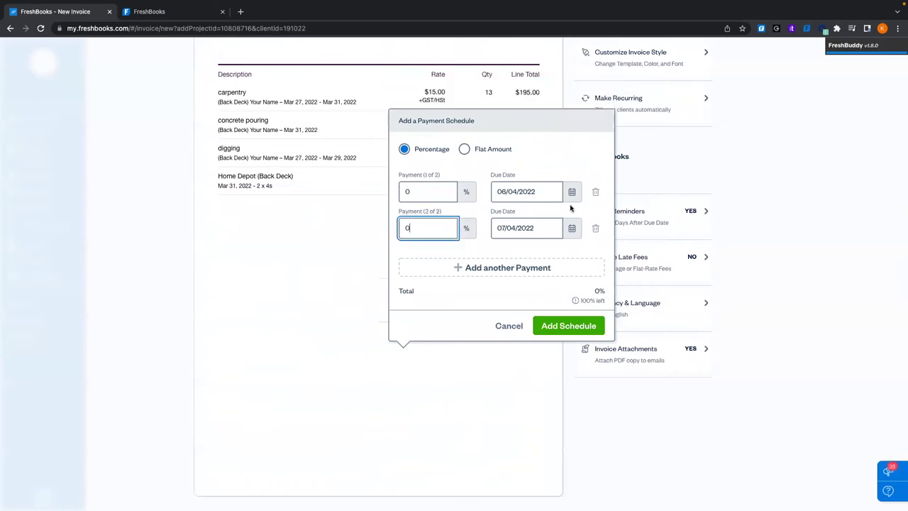
Split the schedule by percentage, giving each of the two payments 50%
{"action": "left_click", "coordinate": [464, 149]}
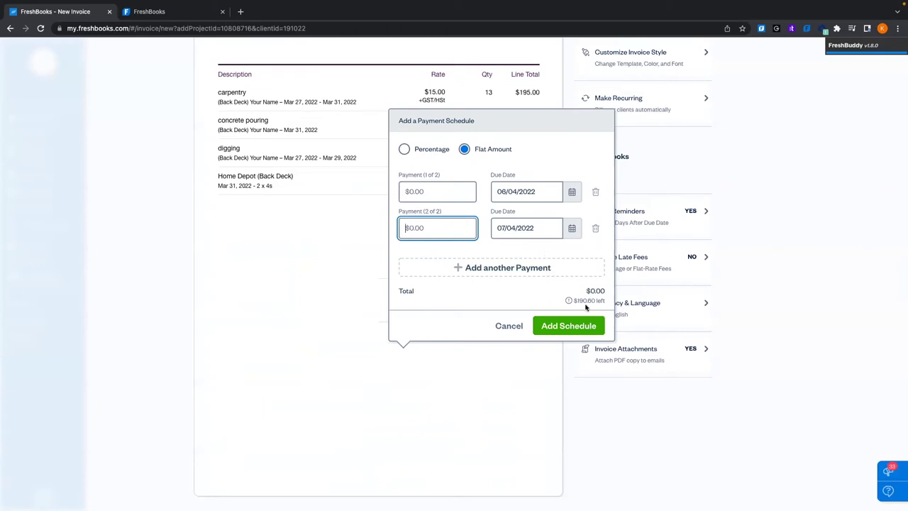
{"action": "left_click_drag", "start_coordinate": [576, 300], "coordinate": [601, 301]}
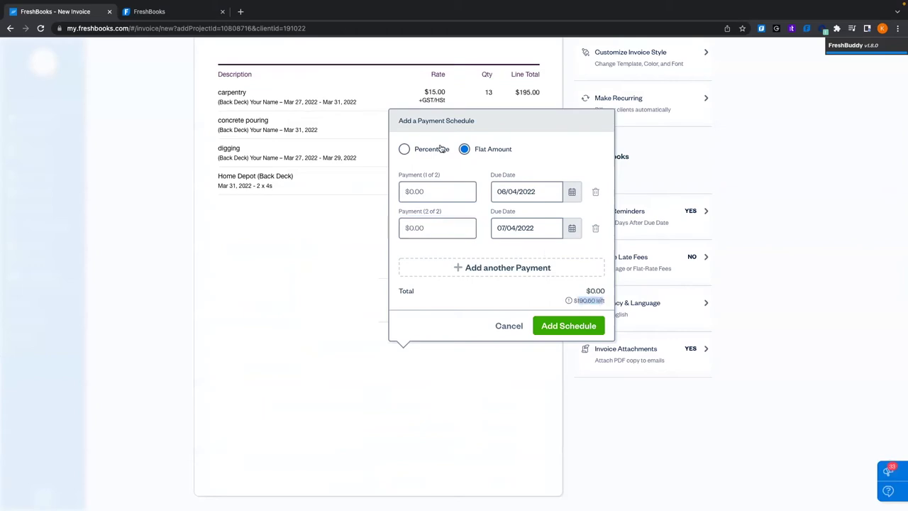
{"action": "left_click", "coordinate": [404, 149]}
{"action": "left_click", "coordinate": [584, 301]}
{"action": "left_click", "coordinate": [422, 191]}
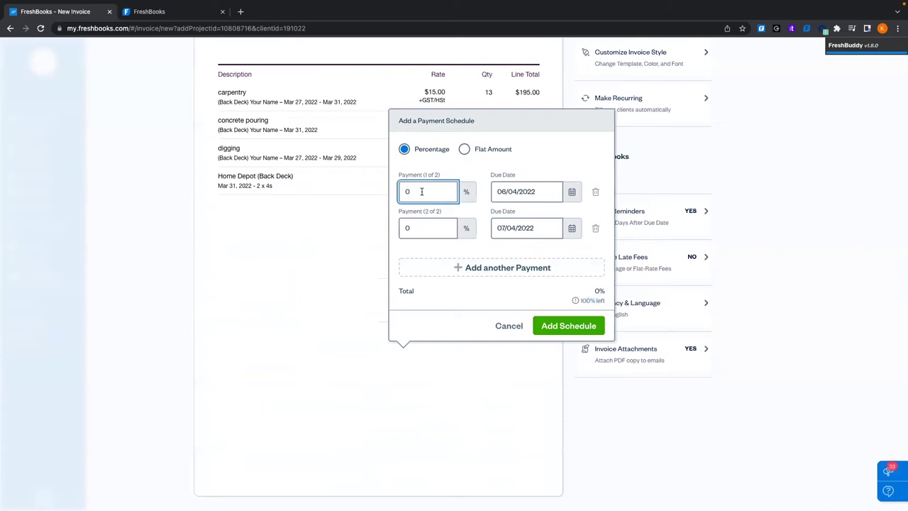
{"action": "key", "text": "BackSpace"}
{"action": "type", "text": "50"}
{"action": "left_click", "coordinate": [423, 227]}
{"action": "type", "text": "50"}
{"action": "key", "text": "BackSpace"}
{"action": "key", "text": "BackSpace"}
{"action": "key", "text": "BackSpace"}
{"action": "type", "text": "50"}
{"action": "left_click", "coordinate": [430, 282]}
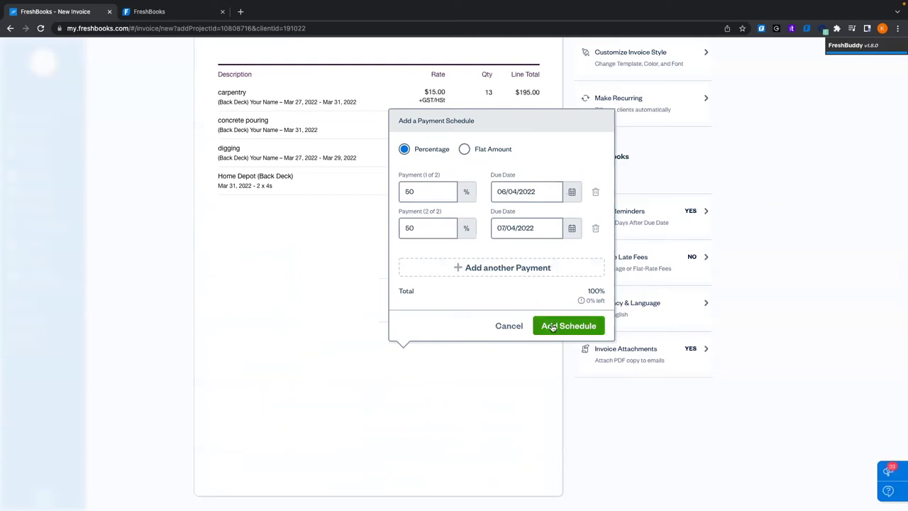
Set due dates of Apr 6 and Apr 7, 2022, and add the schedule to the invoice
{"action": "left_click", "coordinate": [571, 192]}
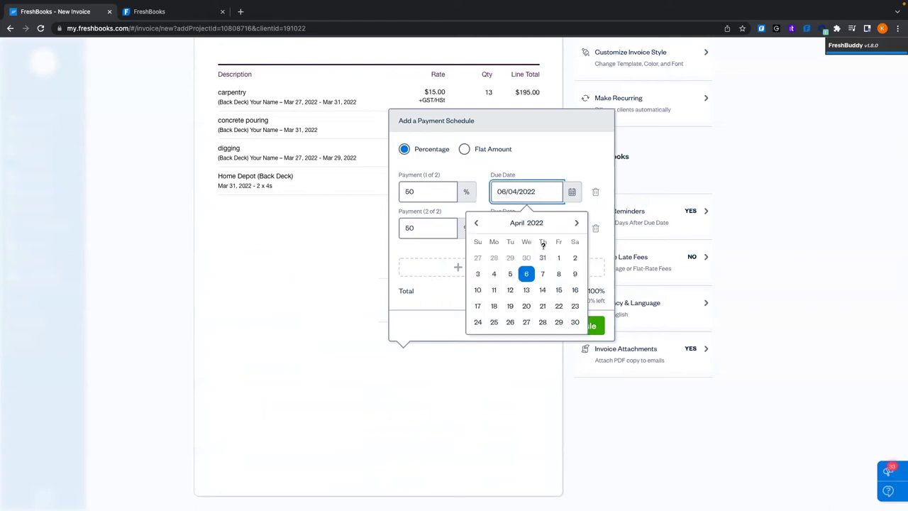
{"action": "left_click", "coordinate": [544, 145]}
{"action": "left_click", "coordinate": [538, 234]}
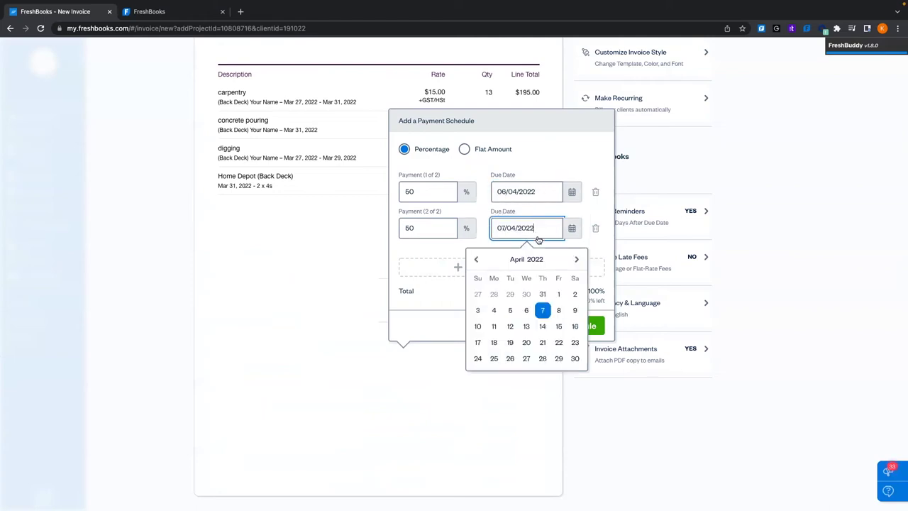
{"action": "left_click", "coordinate": [543, 164]}
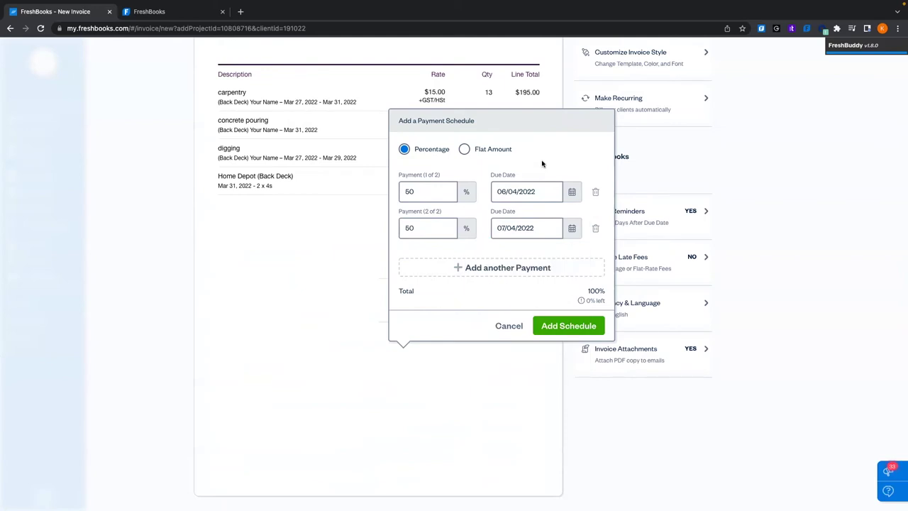
{"action": "left_click", "coordinate": [589, 325]}
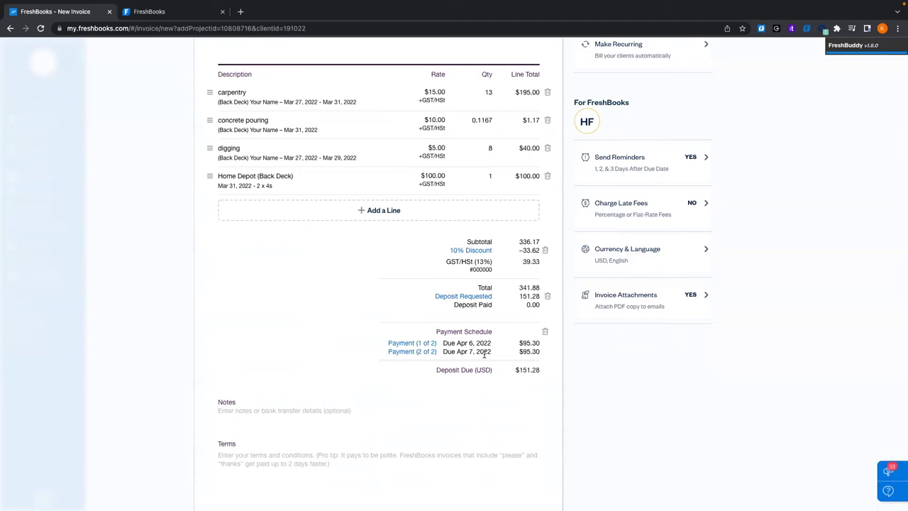
Write the note 'Hope you like the beck deck!' on the invoice
{"action": "scroll", "coordinate": [485, 353], "scroll_direction": "down", "scroll_amount": 1}
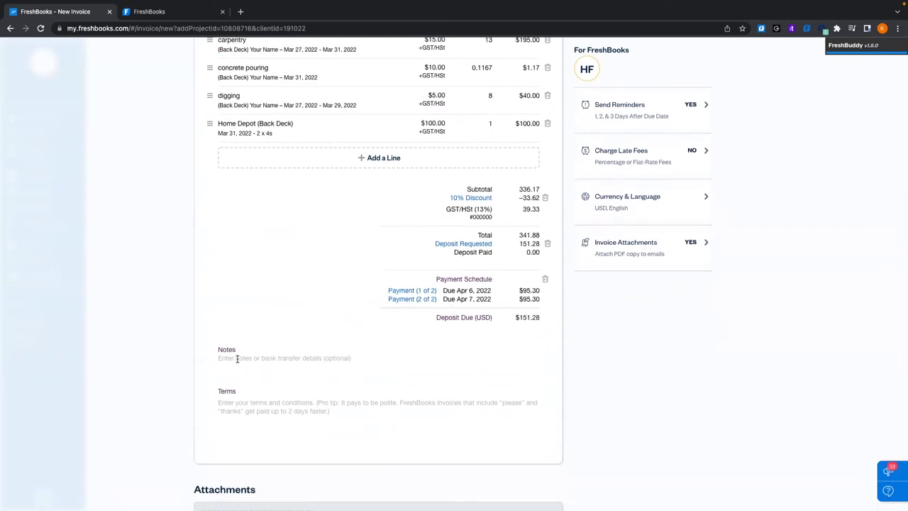
{"action": "left_click", "coordinate": [240, 359]}
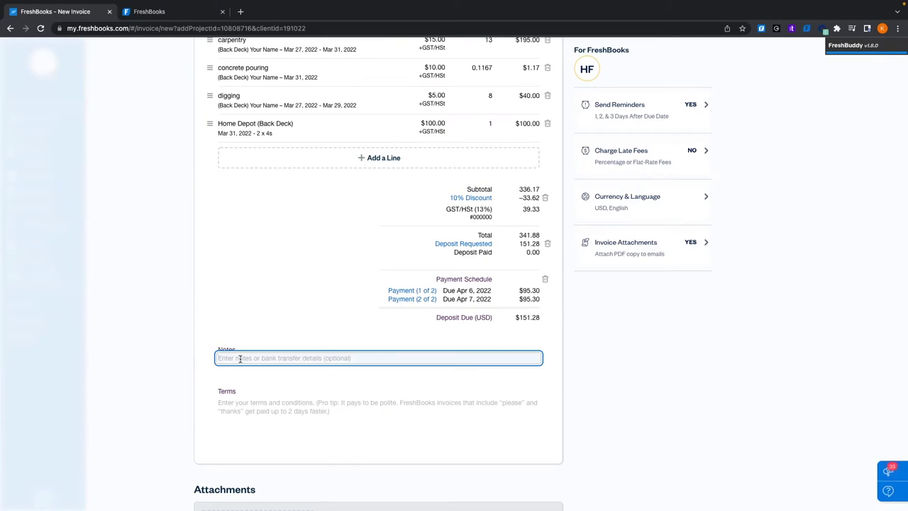
{"action": "type", "text": "Hope"}
{"action": "key", "text": "BackSpace"}
{"action": "key", "text": "BackSpace"}
{"action": "type", "text": "ope you like"}
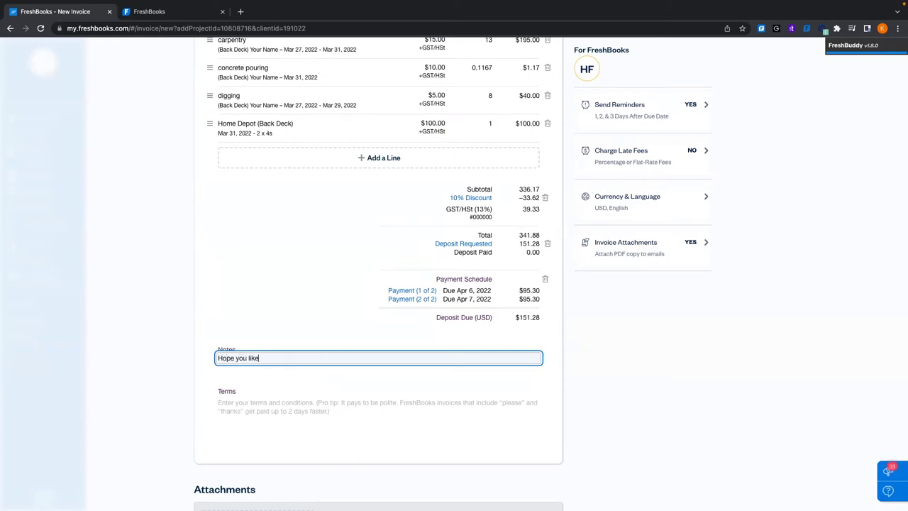
{"action": "type", "text": " the beck deck!"}
Type 'Thank you for your businenes' in Terms, then delete it to leave Terms empty
{"action": "left_click", "coordinate": [251, 406]}
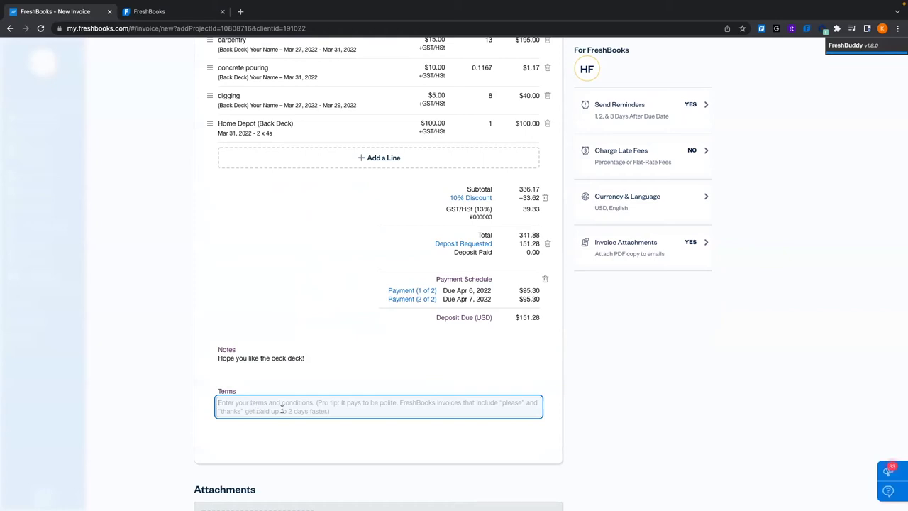
{"action": "type", "text": "Thank you "}
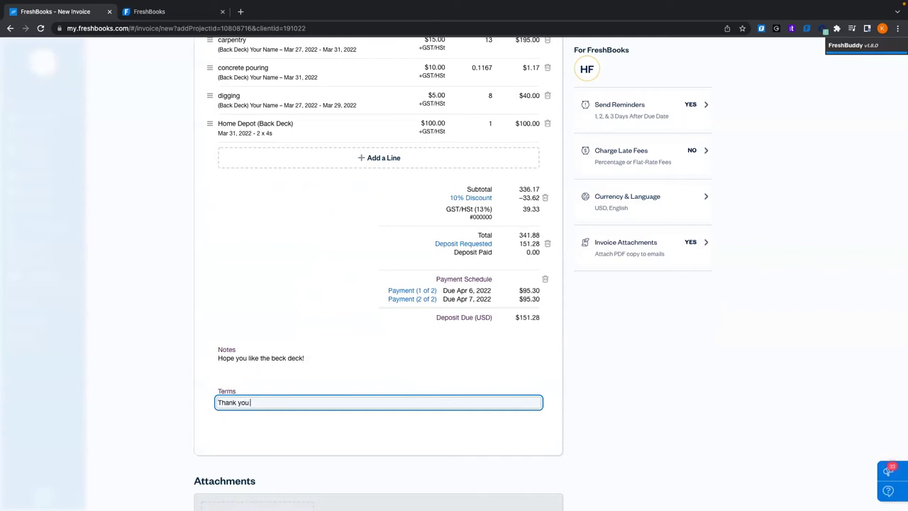
{"action": "type", "text": "for your busine"}
{"action": "type", "text": "nes"}
{"action": "key", "text": "ctrl+a"}
{"action": "key", "text": "BackSpace"}
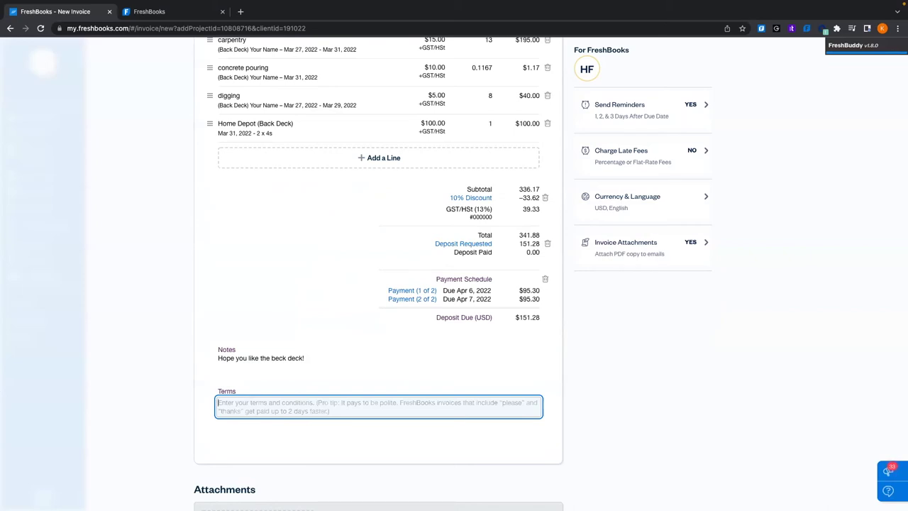
{"action": "left_click", "coordinate": [418, 349]}
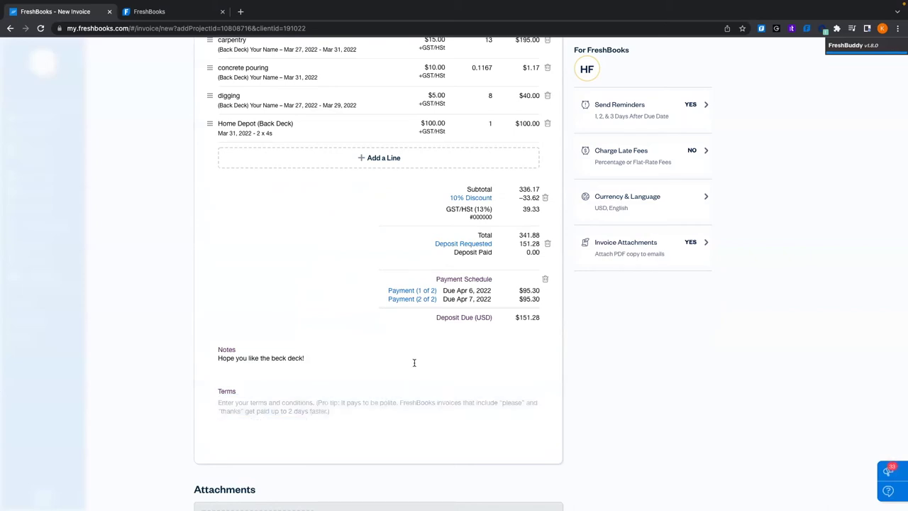
{"action": "left_click", "coordinate": [285, 404]}
{"action": "left_click", "coordinate": [375, 367]}
{"action": "scroll", "coordinate": [375, 367], "scroll_direction": "up", "scroll_amount": 5}
{"action": "scroll", "coordinate": [373, 365], "scroll_direction": "down", "scroll_amount": 1}
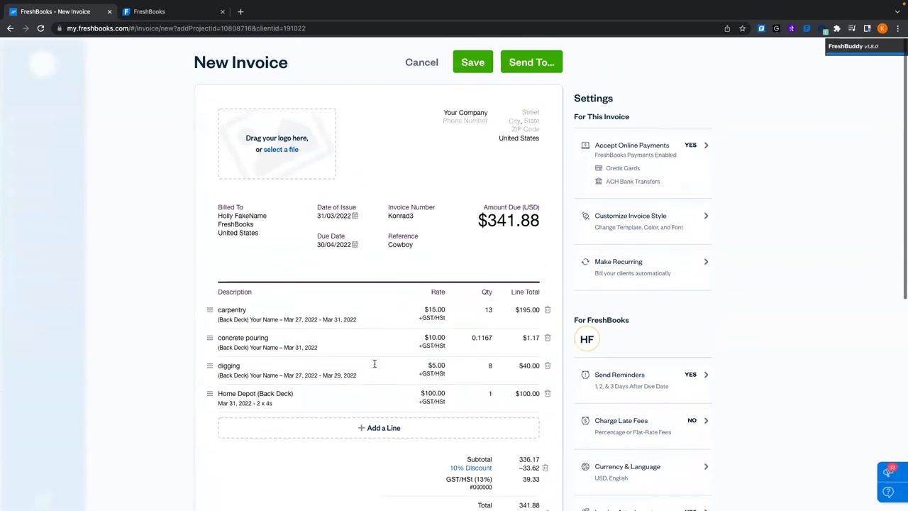
{"action": "scroll", "coordinate": [462, 253], "scroll_direction": "down", "scroll_amount": 3}
{"action": "scroll", "coordinate": [463, 253], "scroll_direction": "up", "scroll_amount": 3}
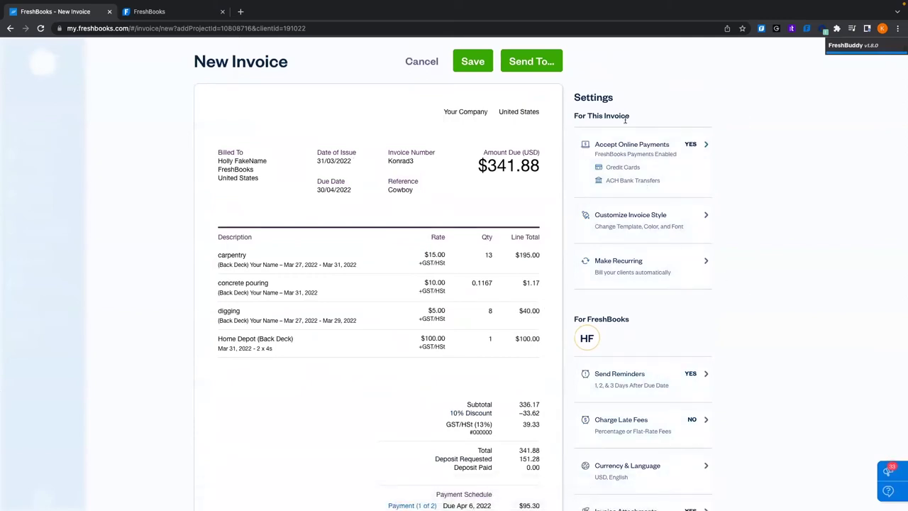
{"action": "scroll", "coordinate": [752, 258], "scroll_direction": "down", "scroll_amount": 3}
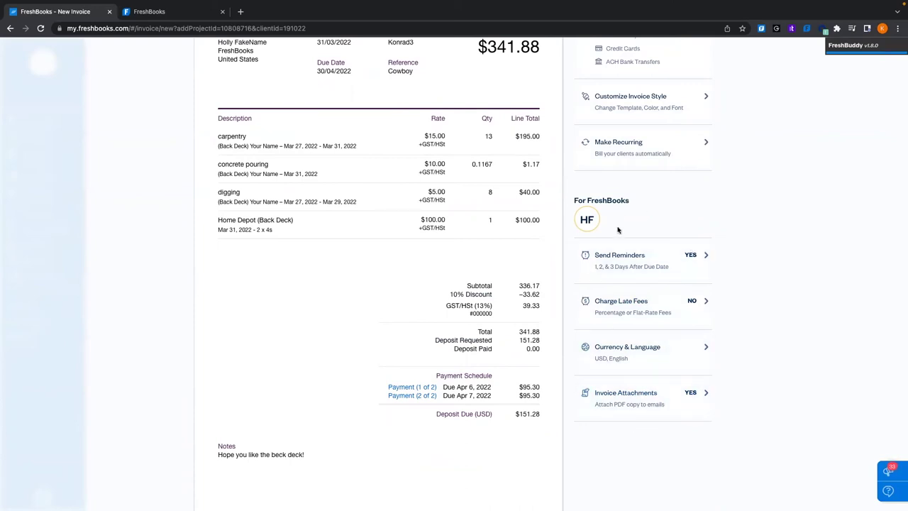
{"action": "scroll", "coordinate": [617, 229], "scroll_direction": "up", "scroll_amount": 3}
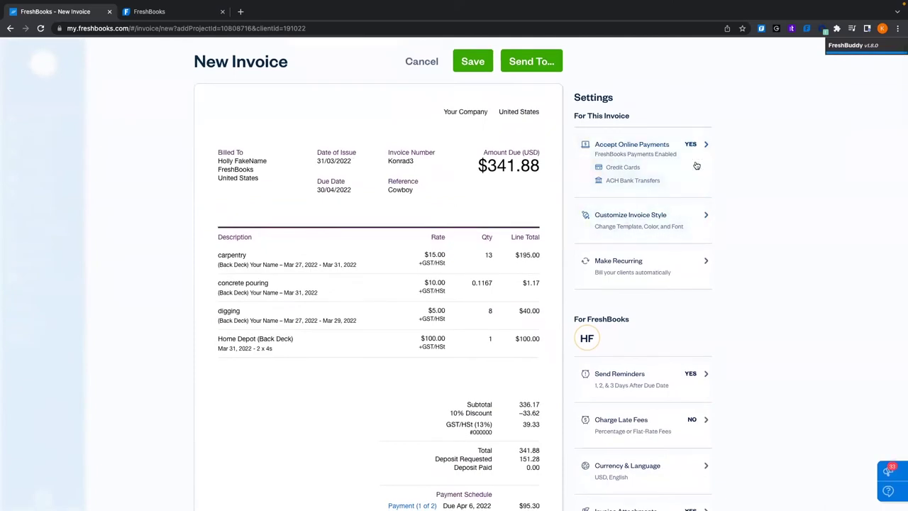
Keep FreshBooks Payments enabled and allow partial online payments on this invoice
{"action": "left_click", "coordinate": [637, 159]}
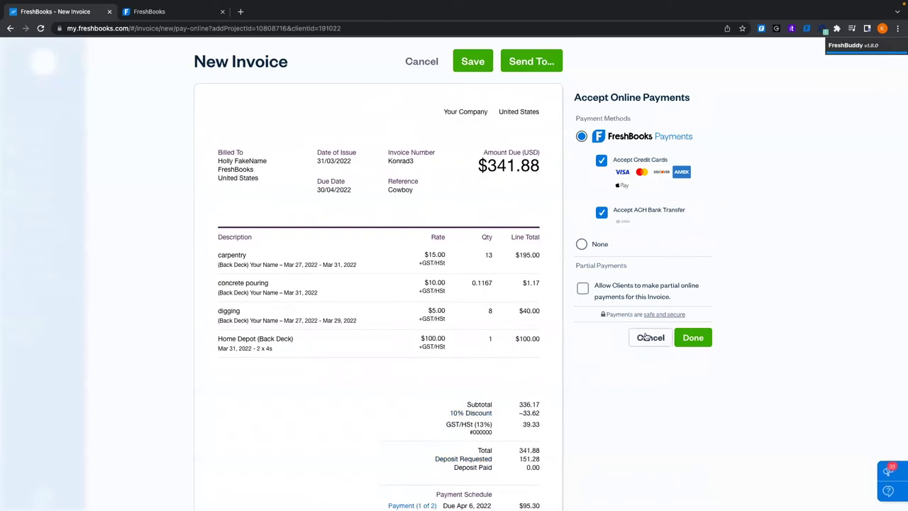
{"action": "left_click", "coordinate": [646, 338]}
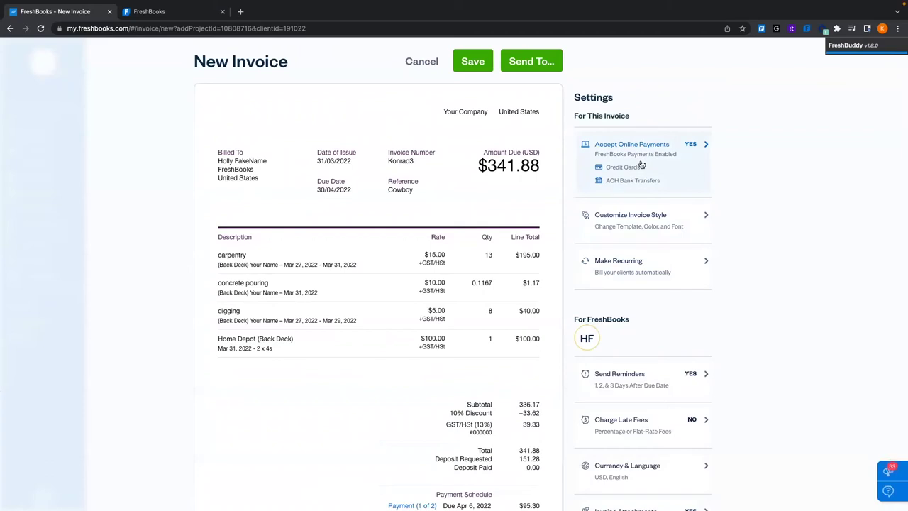
{"action": "left_click", "coordinate": [648, 160]}
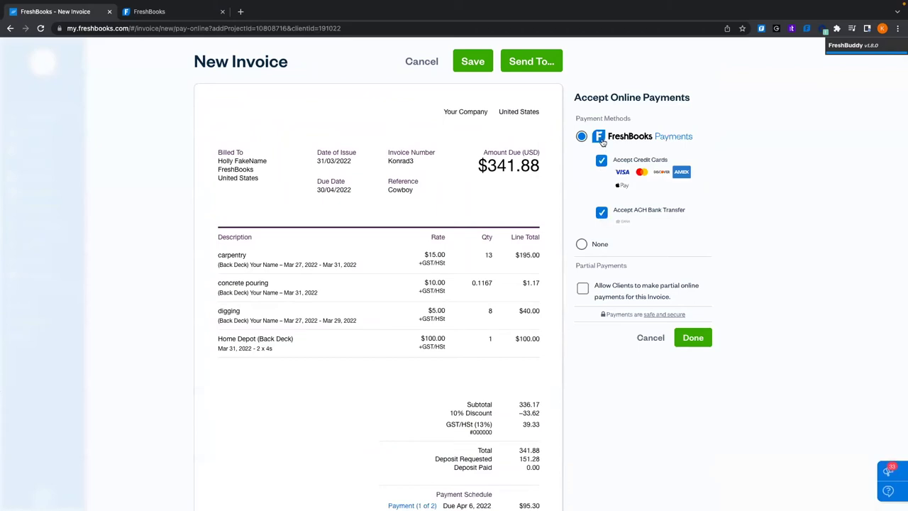
{"action": "left_click", "coordinate": [579, 247]}
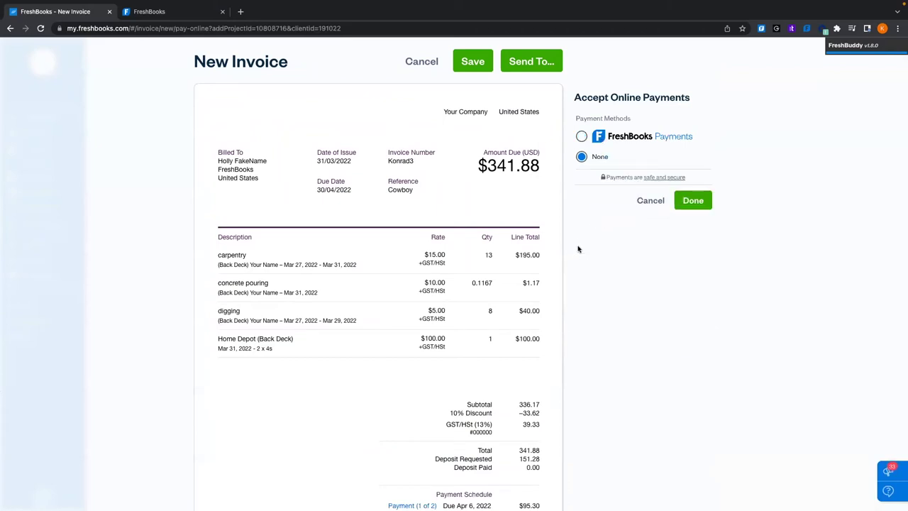
{"action": "left_click", "coordinate": [581, 137]}
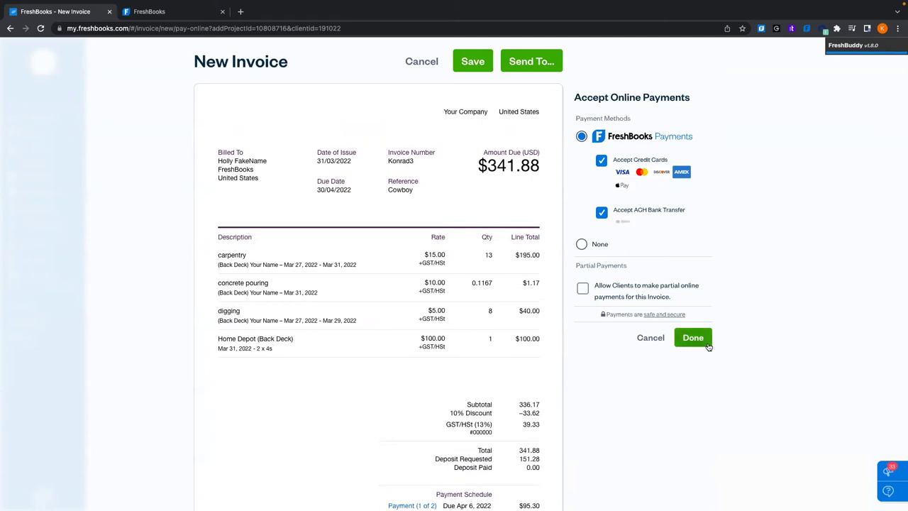
{"action": "left_click", "coordinate": [582, 289]}
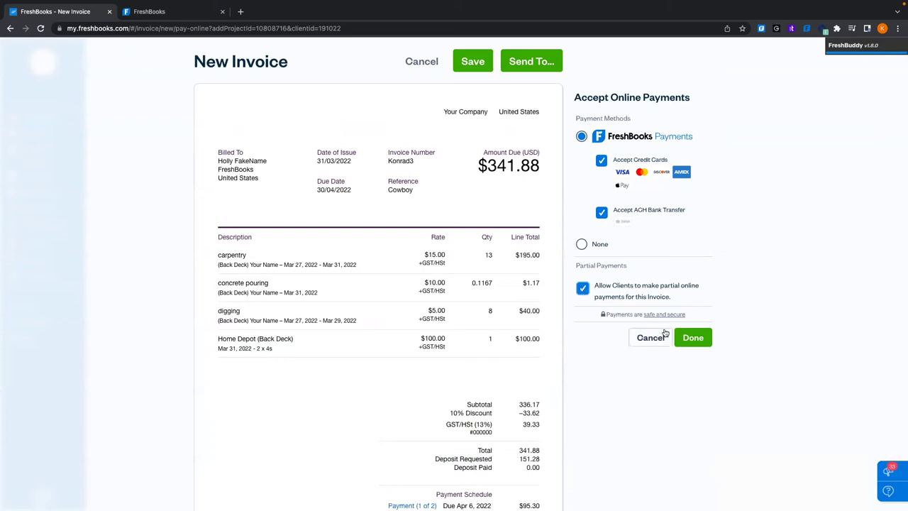
{"action": "left_click", "coordinate": [687, 336]}
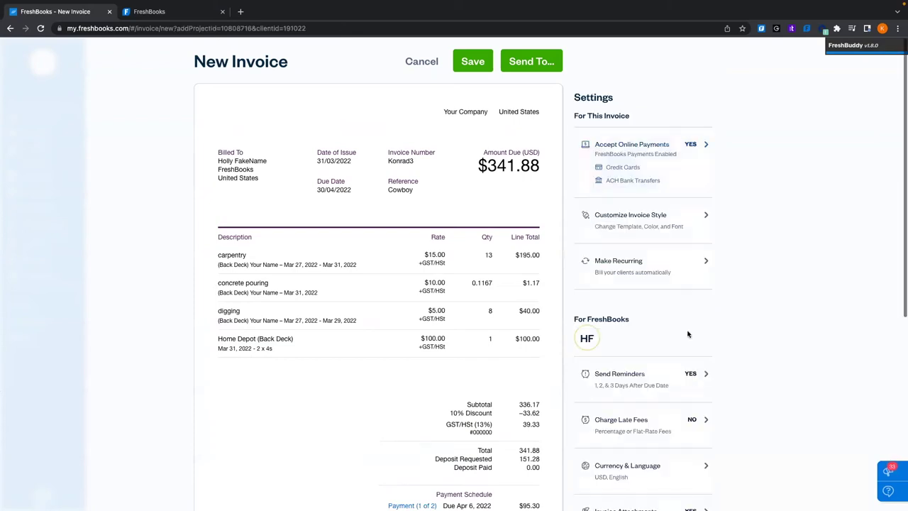
Compare the Simple, Modern and Classic invoice templates and settle on Modern
{"action": "left_click", "coordinate": [636, 223]}
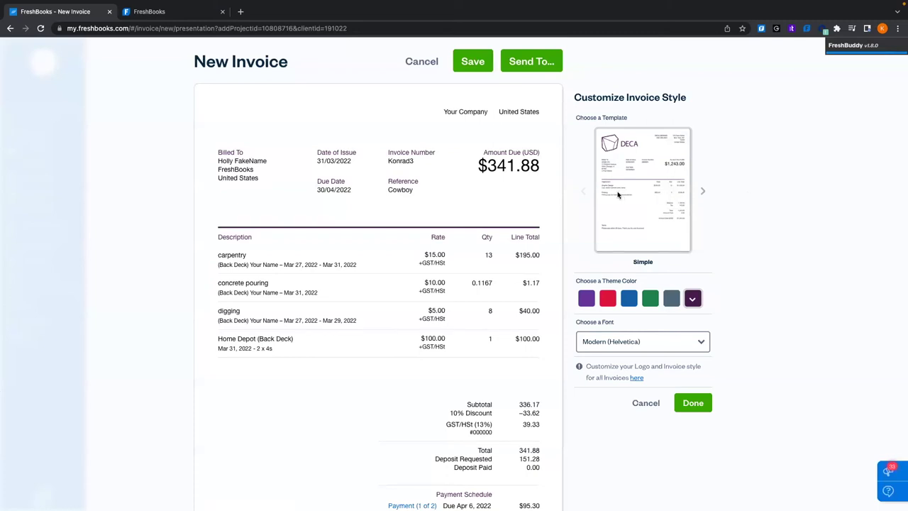
{"action": "left_click", "coordinate": [703, 192]}
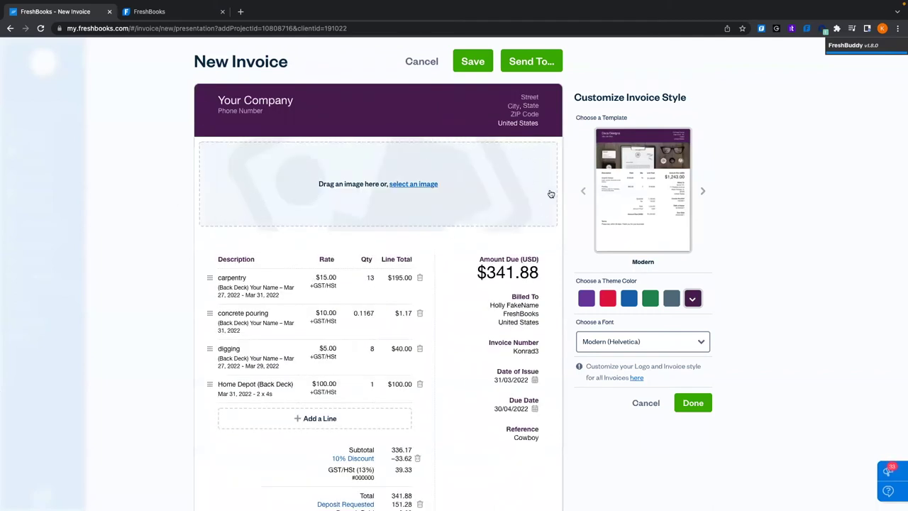
{"action": "left_click", "coordinate": [583, 190]}
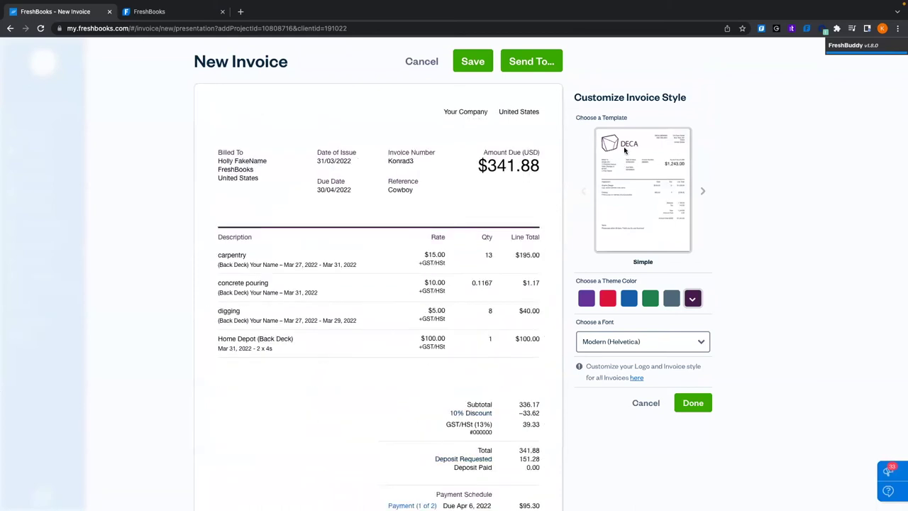
{"action": "left_click", "coordinate": [702, 194]}
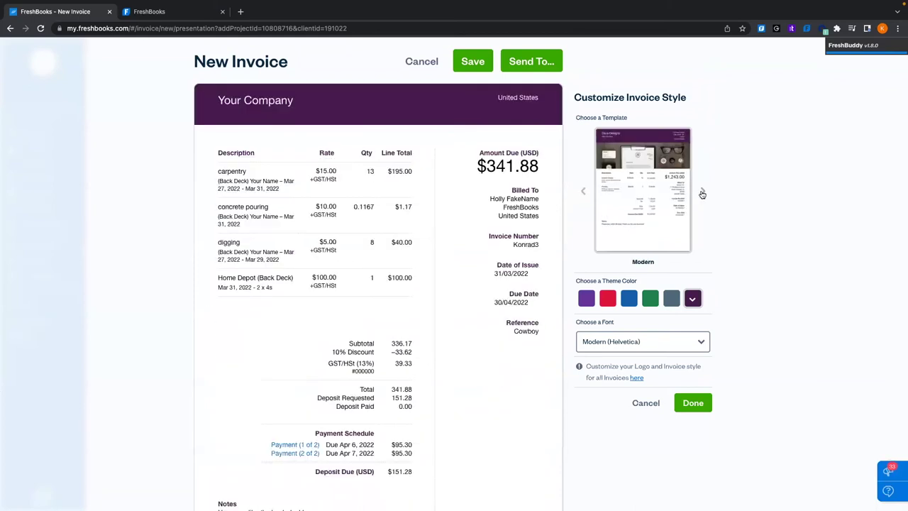
{"action": "left_click", "coordinate": [702, 194]}
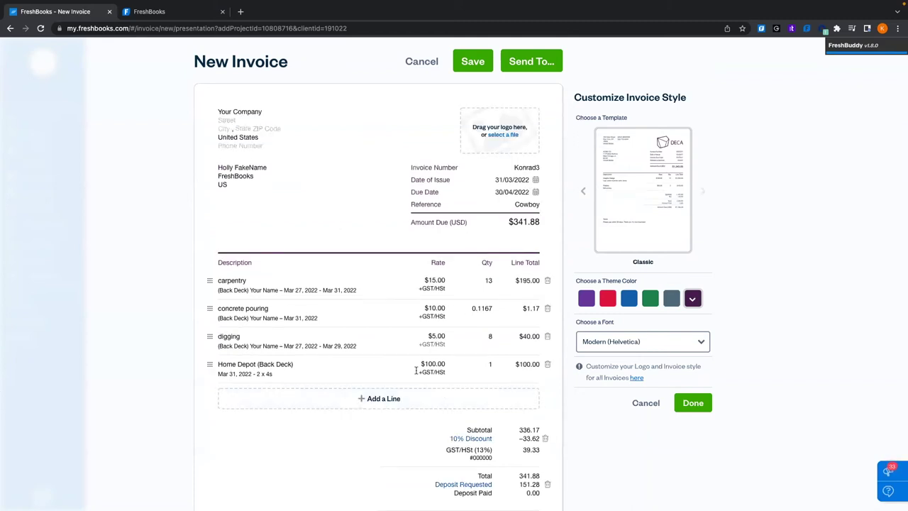
{"action": "scroll", "coordinate": [581, 248], "scroll_direction": "down", "scroll_amount": 2}
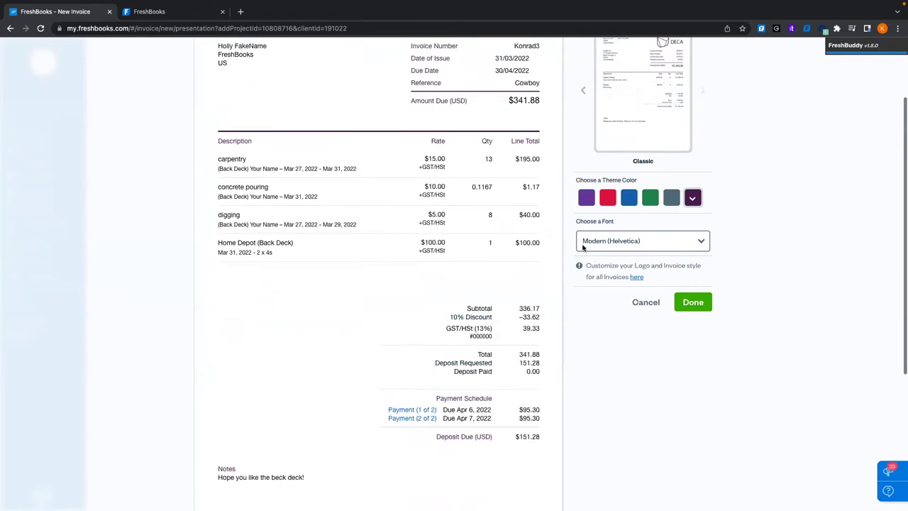
{"action": "scroll", "coordinate": [581, 248], "scroll_direction": "up", "scroll_amount": 2}
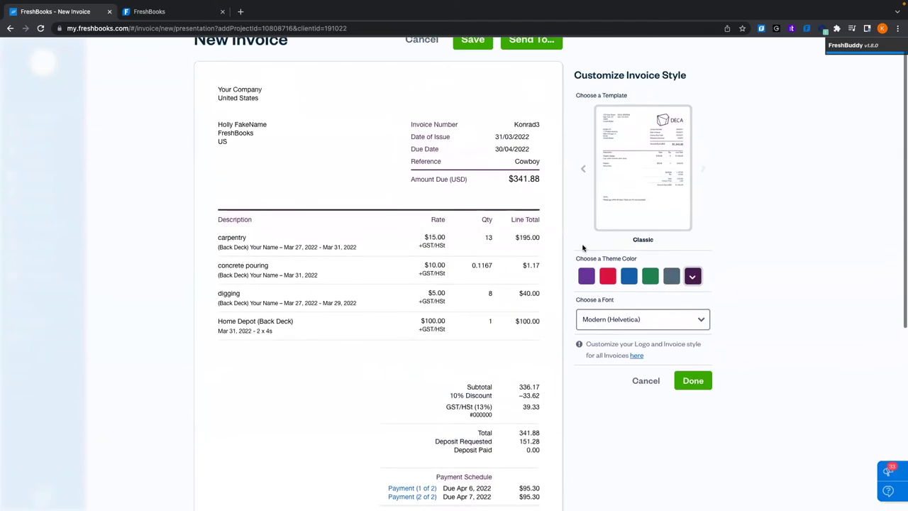
{"action": "left_click", "coordinate": [582, 170]}
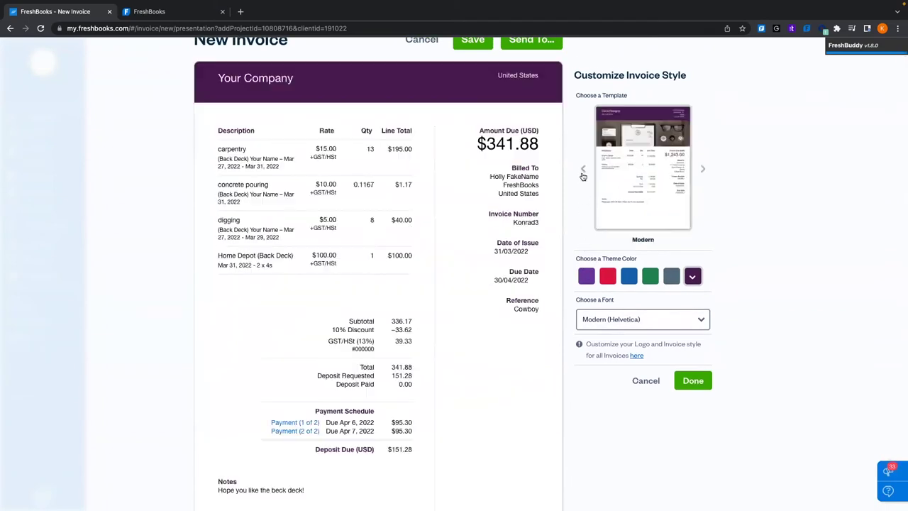
{"action": "left_click", "coordinate": [583, 171]}
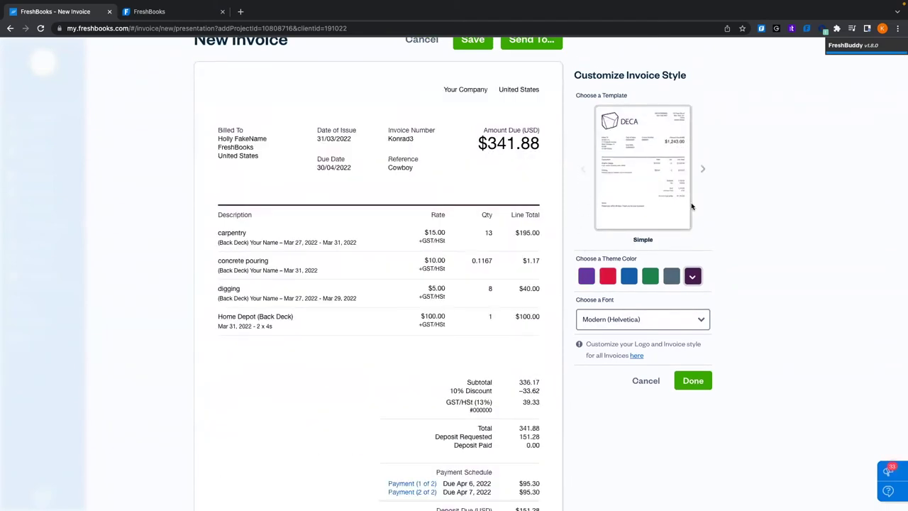
{"action": "left_click", "coordinate": [705, 168]}
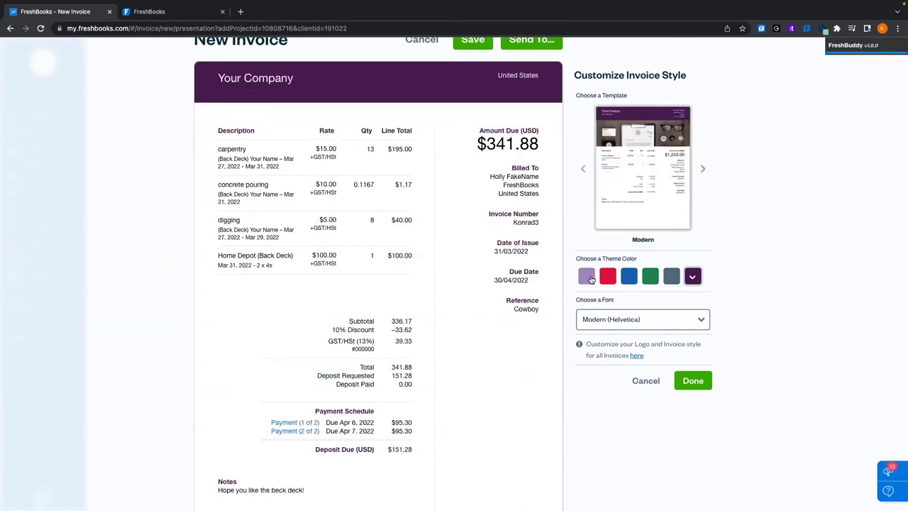
Try red, blue, green, slate grey and custom yellow-green themes, then choose purple
{"action": "left_click", "coordinate": [607, 281]}
{"action": "left_click", "coordinate": [629, 278]}
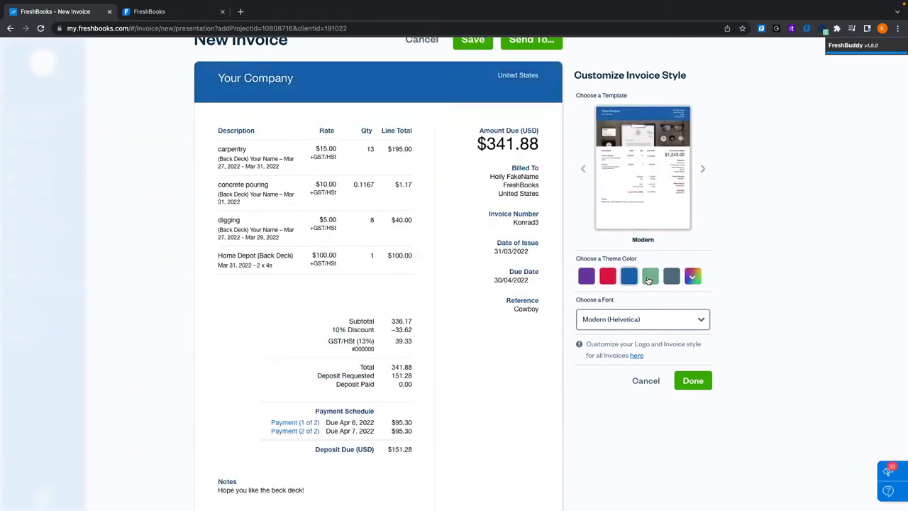
{"action": "left_click", "coordinate": [648, 278]}
{"action": "left_click", "coordinate": [671, 276]}
{"action": "left_click", "coordinate": [692, 278]}
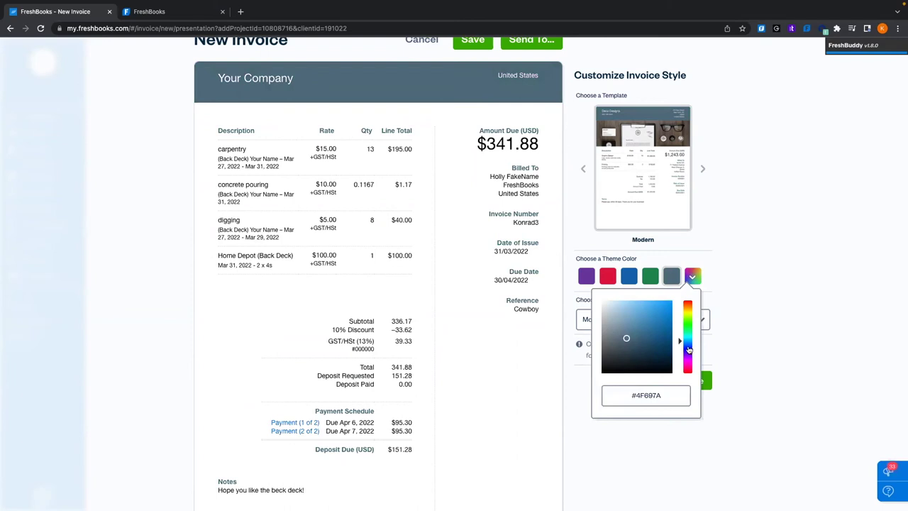
{"action": "mouse_move", "coordinate": [687, 341]}
{"action": "left_mouse_down"}
{"action": "mouse_move", "coordinate": [689, 319]}
{"action": "mouse_move", "coordinate": [687, 358]}
{"action": "mouse_move", "coordinate": [688, 313]}
{"action": "left_mouse_up"}
{"action": "left_click", "coordinate": [662, 318]}
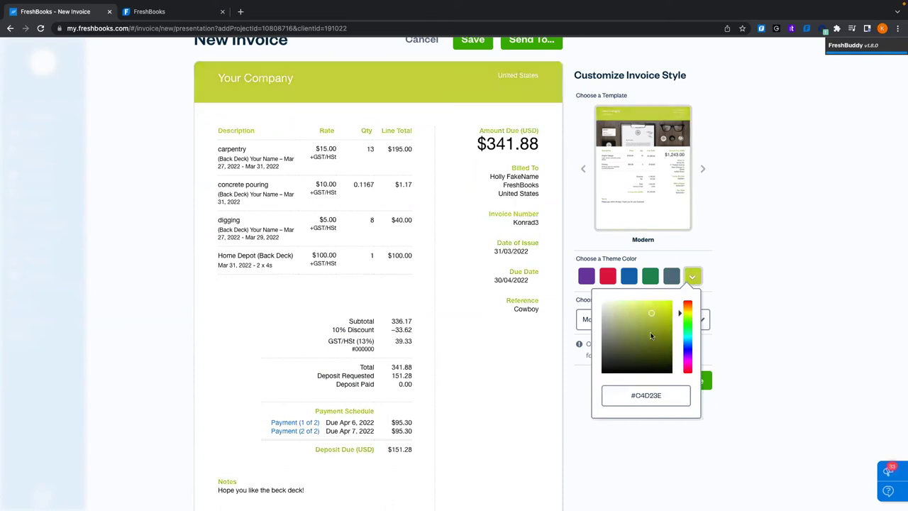
{"action": "left_click", "coordinate": [813, 253]}
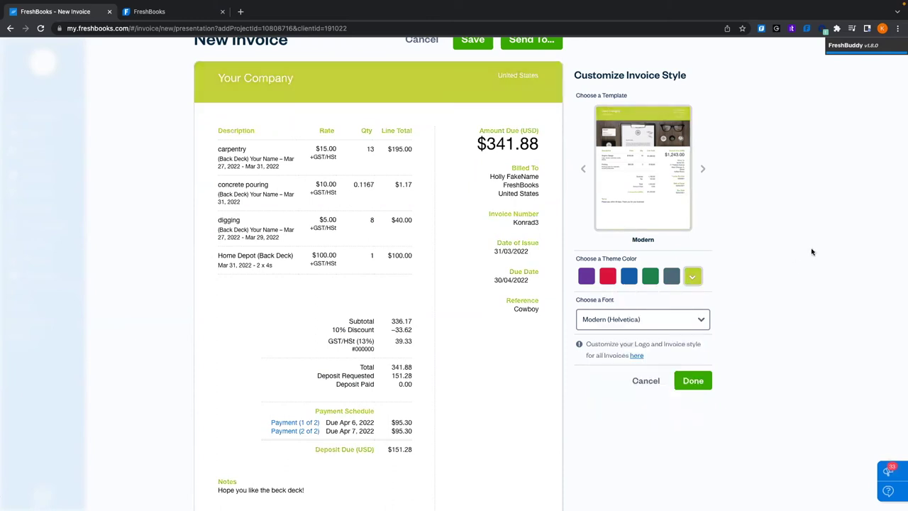
{"action": "left_click", "coordinate": [589, 277]}
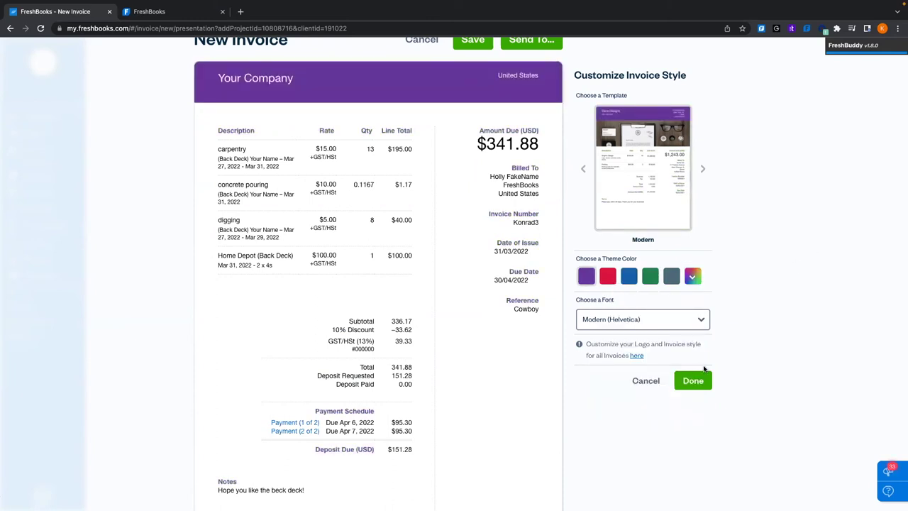
{"action": "left_click", "coordinate": [699, 380]}
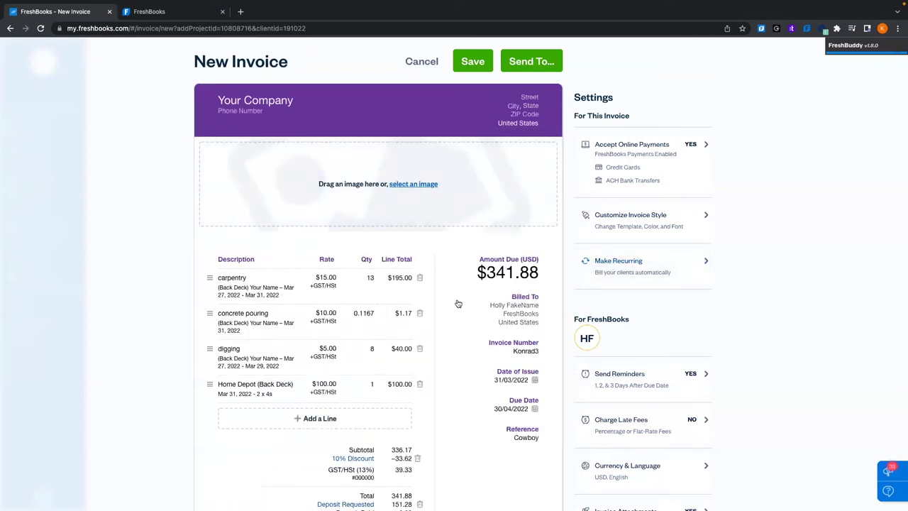
Save the new Back Deck invoice as a $302.55 draft
{"action": "right_click", "coordinate": [647, 266]}
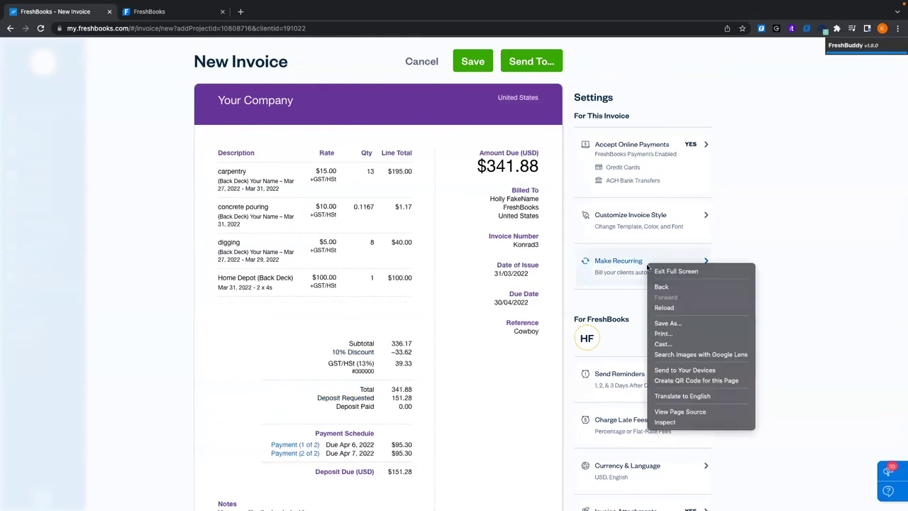
{"action": "left_click", "coordinate": [749, 248]}
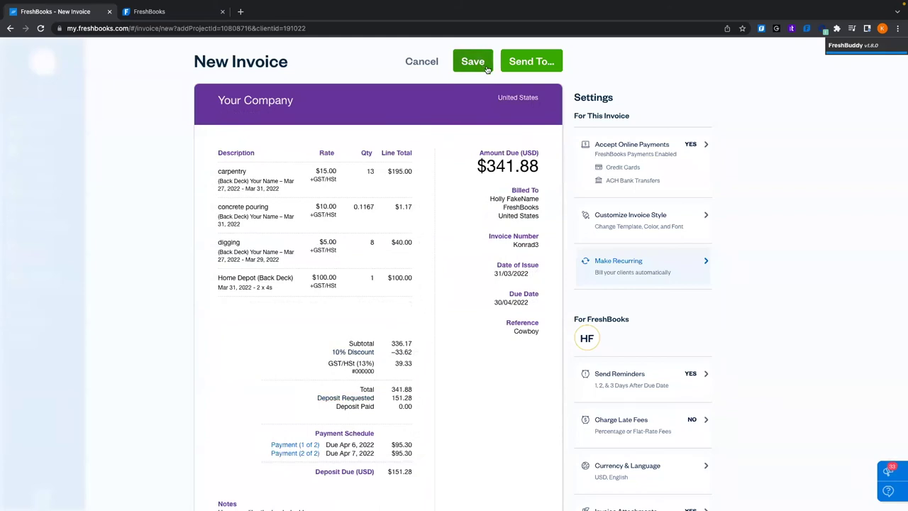
{"action": "scroll", "coordinate": [489, 183], "scroll_direction": "down", "scroll_amount": 5}
{"action": "scroll", "coordinate": [489, 182], "scroll_direction": "up", "scroll_amount": 5}
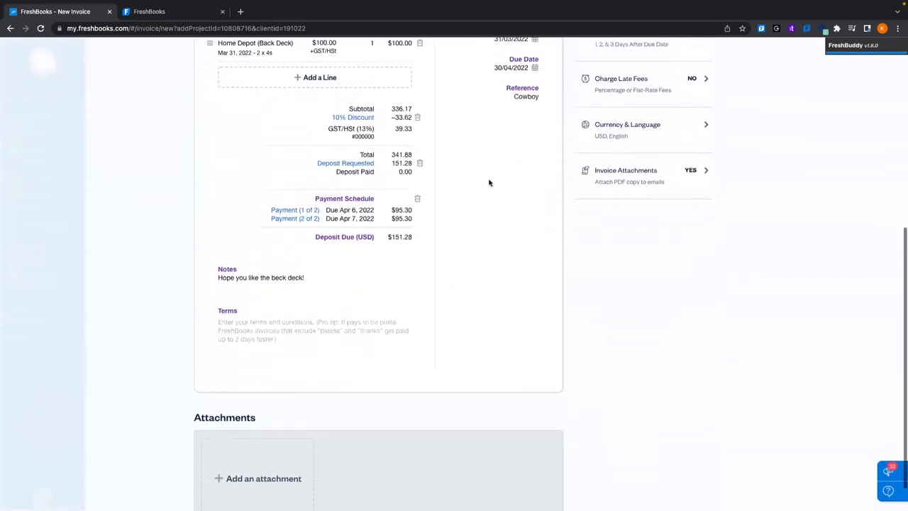
{"action": "scroll", "coordinate": [489, 183], "scroll_direction": "down", "scroll_amount": 5}
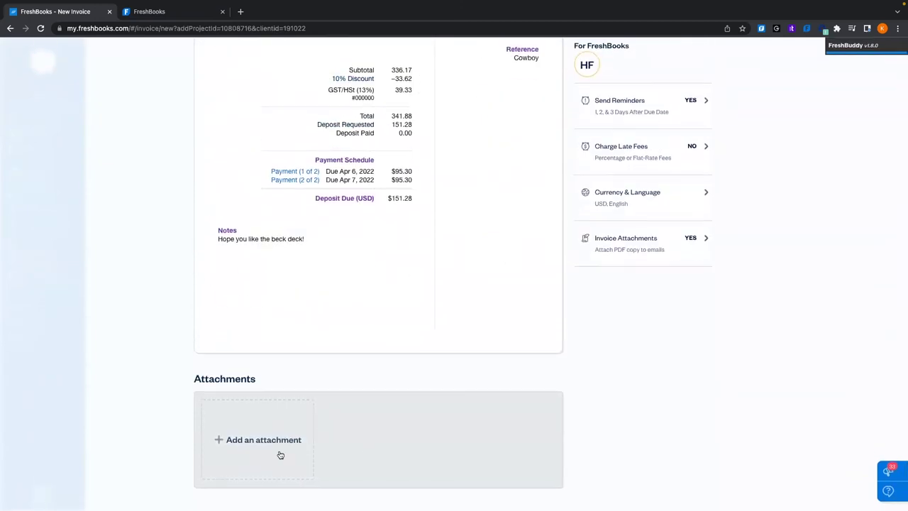
{"action": "scroll", "coordinate": [395, 435], "scroll_direction": "up", "scroll_amount": 10}
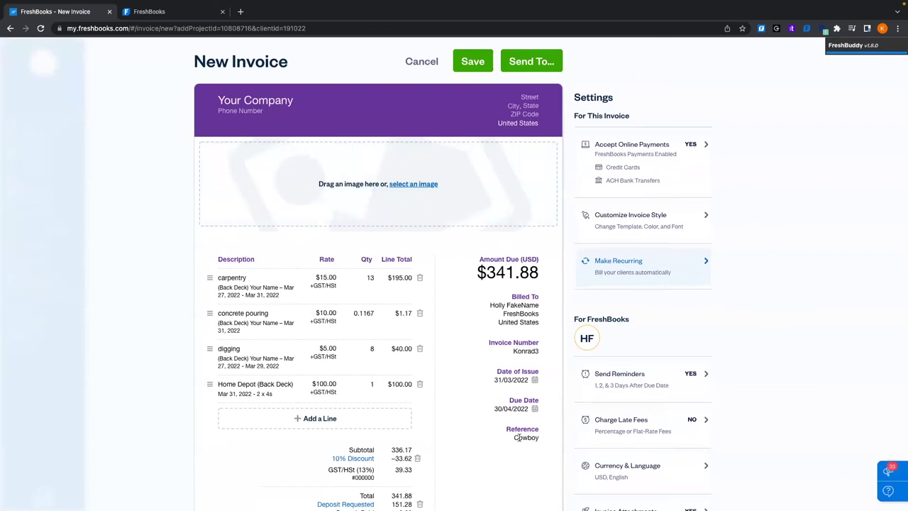
{"action": "left_click", "coordinate": [486, 69]}
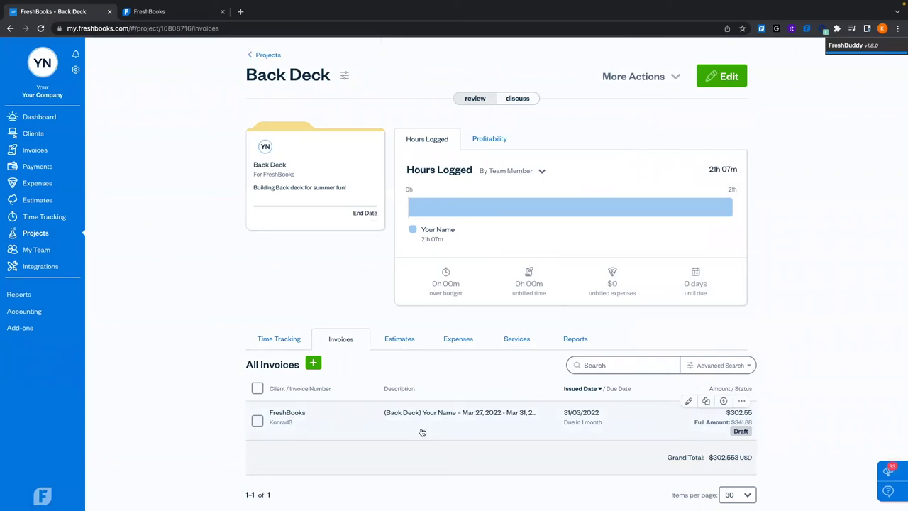
Open invoice Konrad3 for editing and start emailing it
{"action": "left_click", "coordinate": [387, 414]}
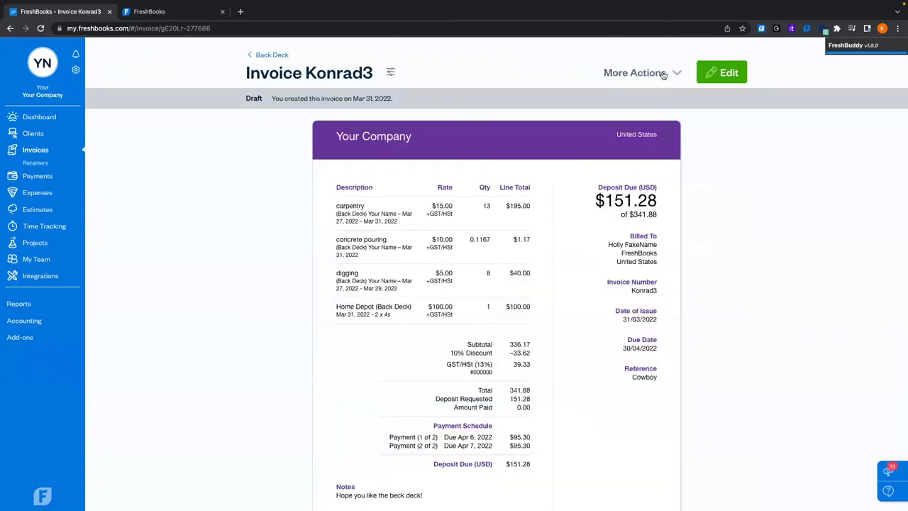
{"action": "left_click", "coordinate": [671, 74]}
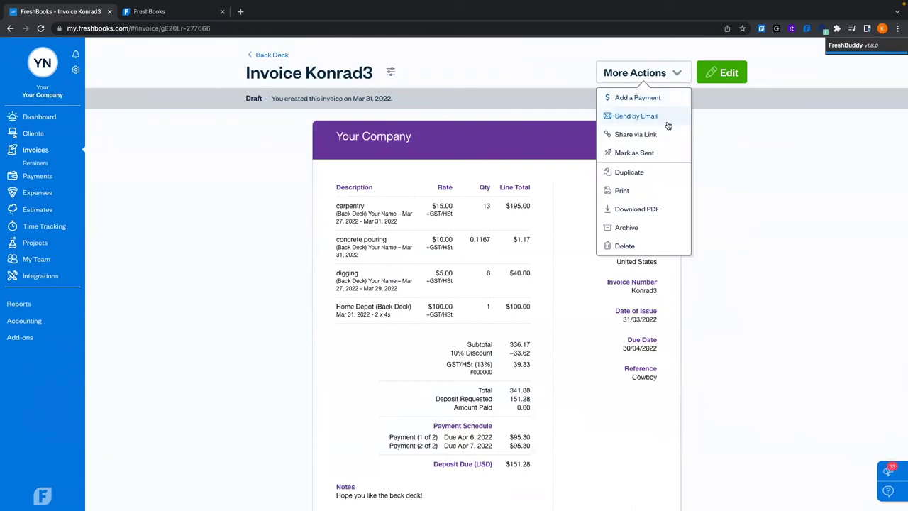
{"action": "left_click", "coordinate": [727, 74]}
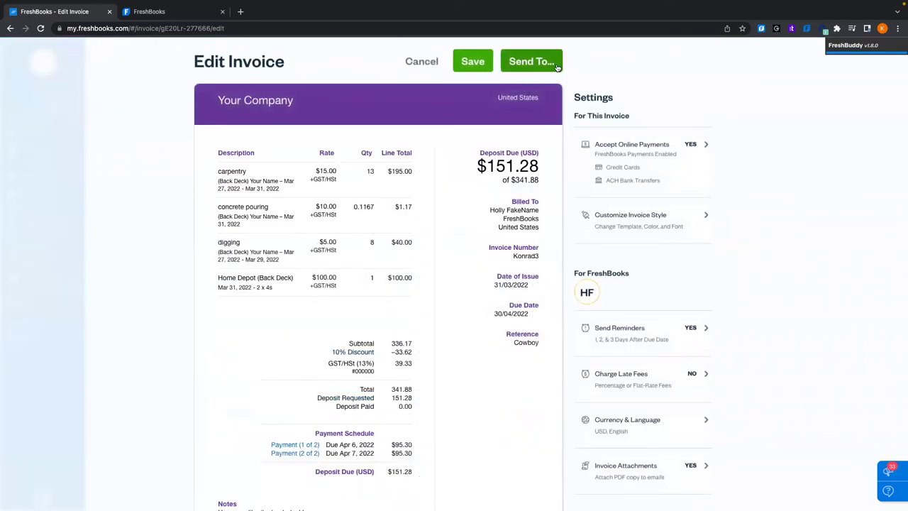
{"action": "left_click", "coordinate": [558, 67]}
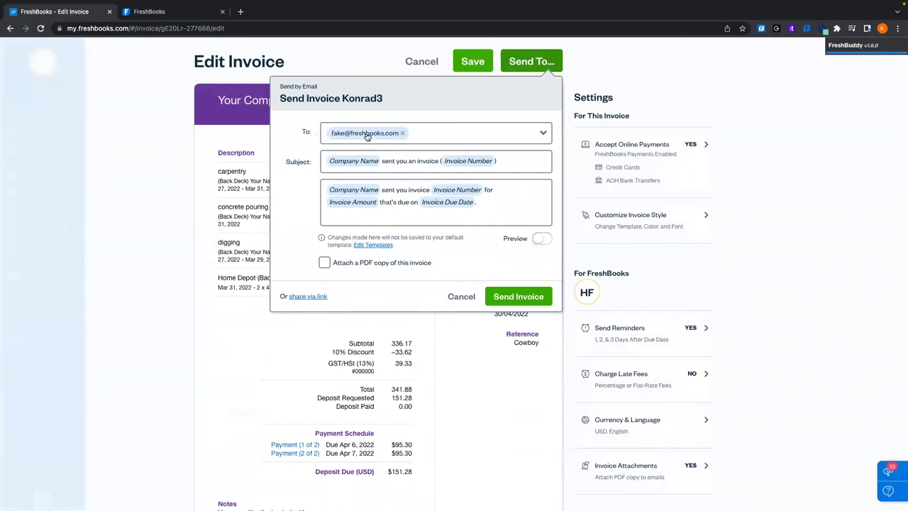
Add a second email recipient, then remove it again, keeping only the original recipient
{"action": "left_click", "coordinate": [435, 140]}
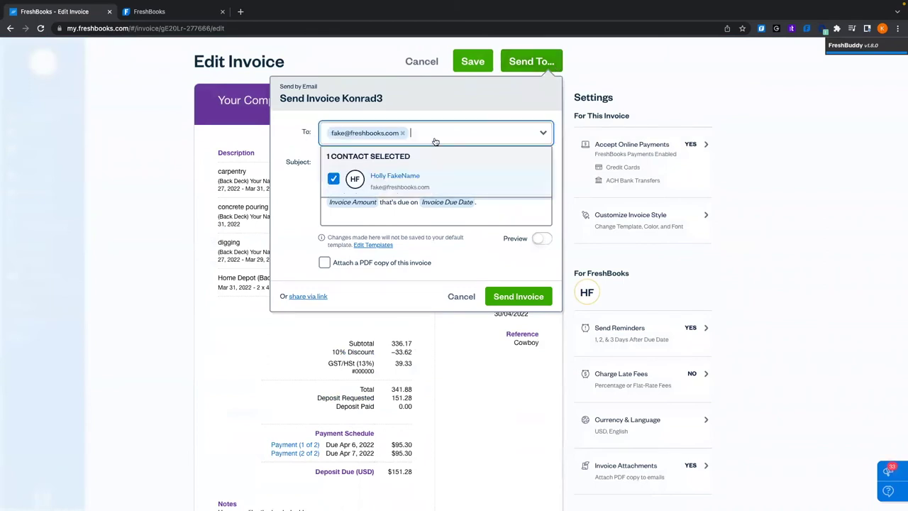
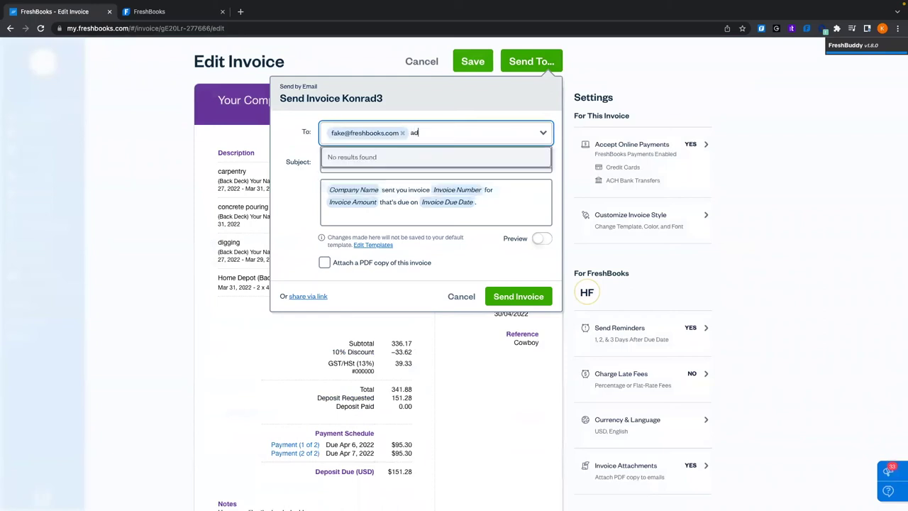
{"action": "left_click", "coordinate": [287, 213]}
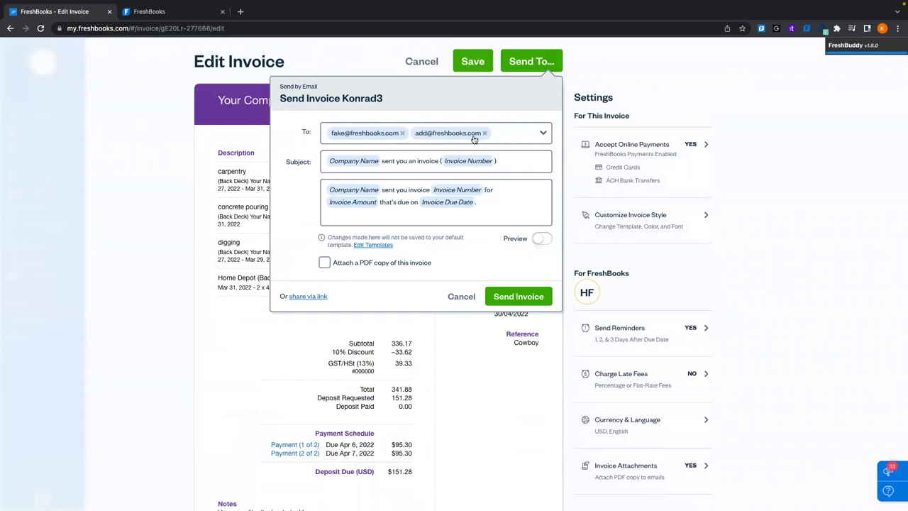
{"action": "left_click", "coordinate": [491, 133]}
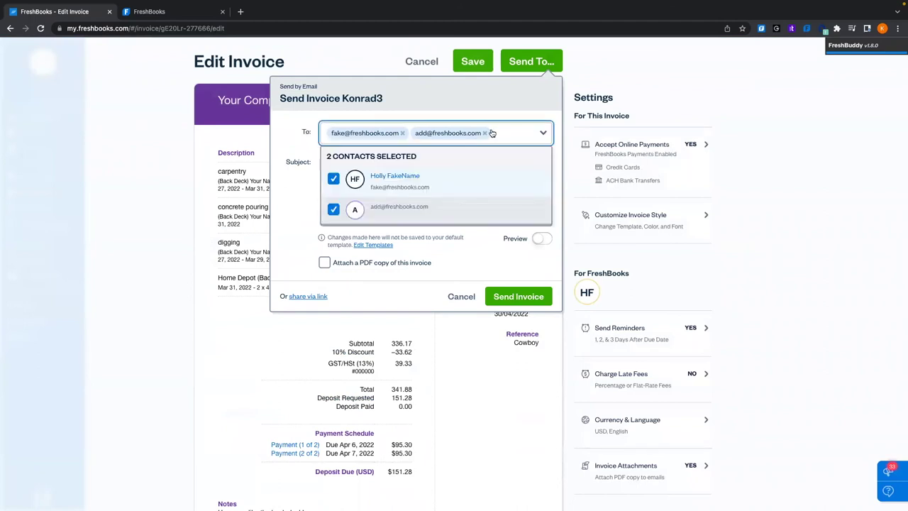
{"action": "left_click", "coordinate": [333, 209]}
{"action": "left_click", "coordinate": [278, 214]}
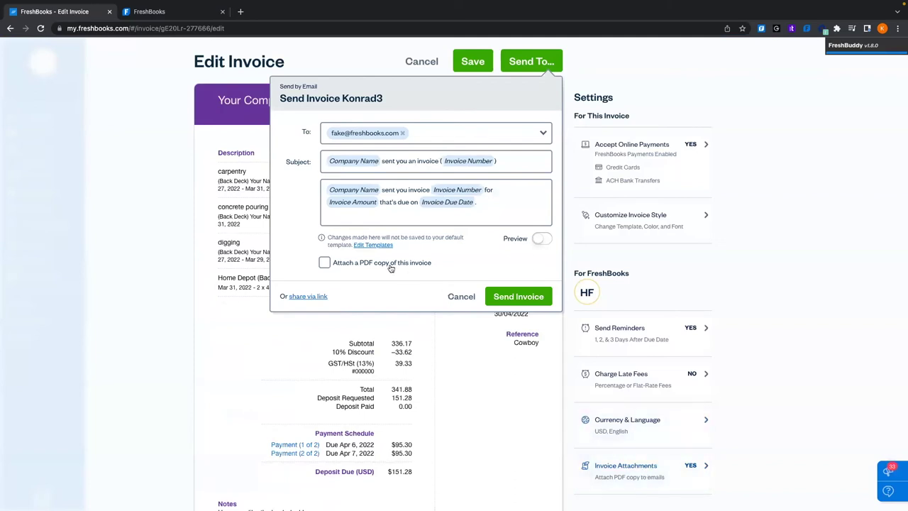
Attach a PDF copy, preview the email, and send invoice Konrad3
{"action": "left_click", "coordinate": [324, 263]}
{"action": "left_click", "coordinate": [541, 239]}
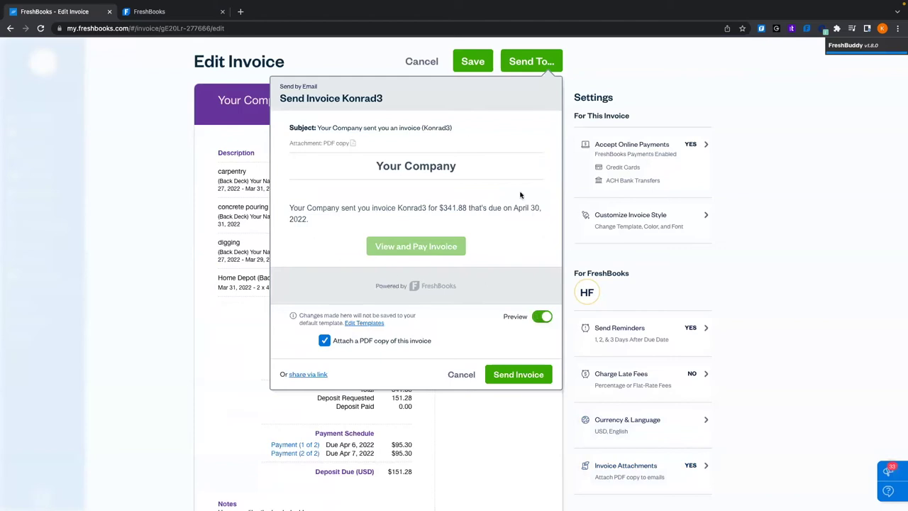
{"action": "left_click", "coordinate": [544, 318]}
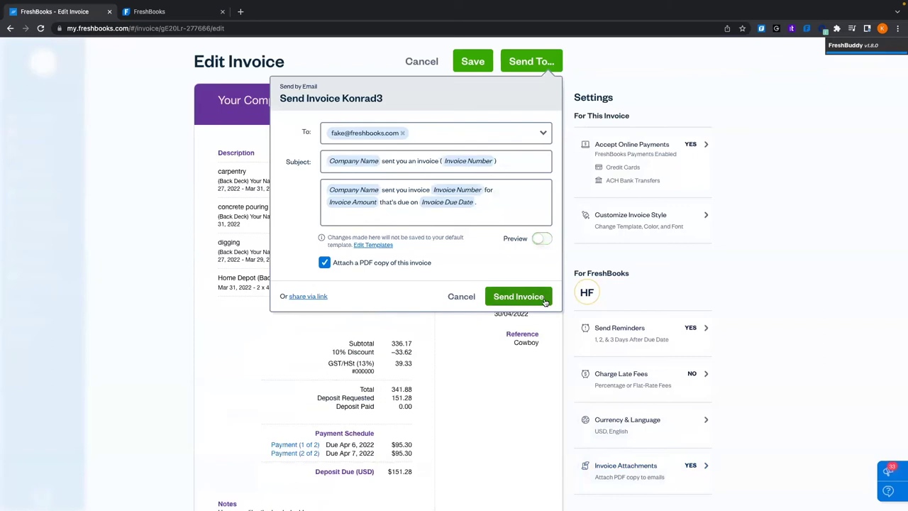
{"action": "left_click", "coordinate": [545, 302]}
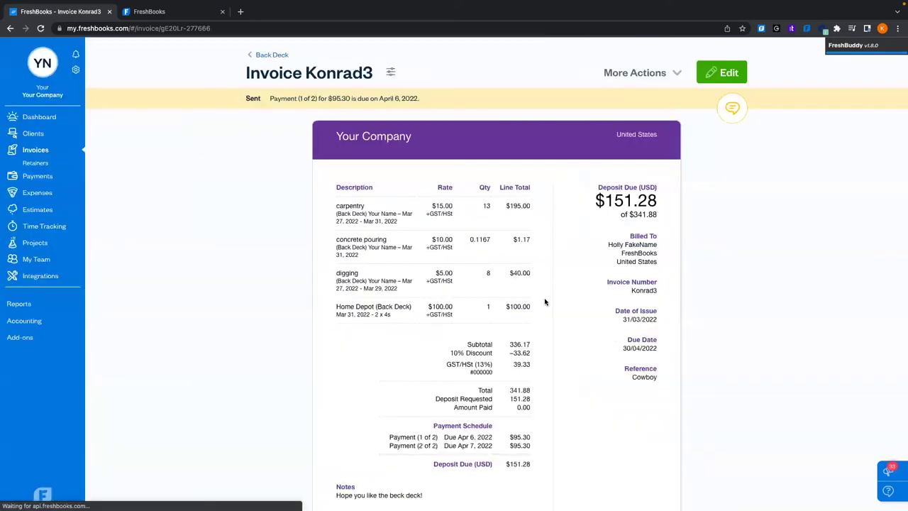
{"action": "left_click", "coordinate": [278, 101]}
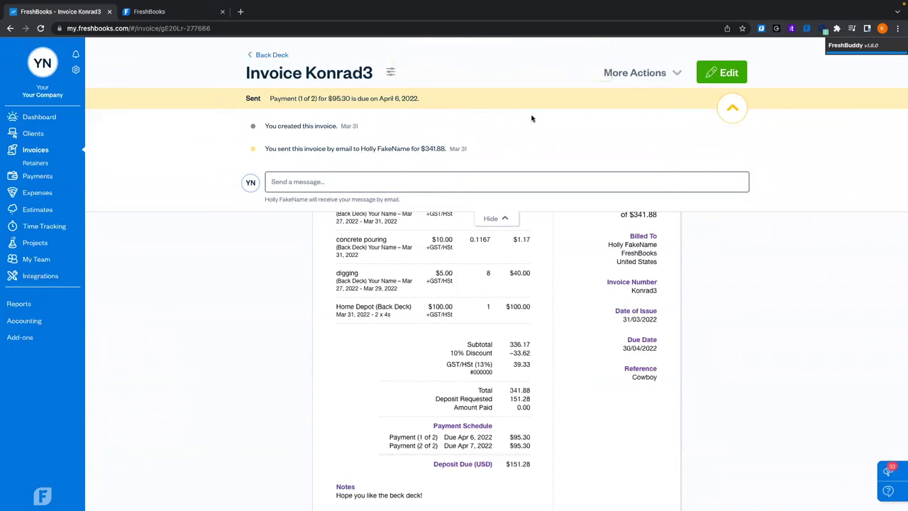
{"action": "left_click", "coordinate": [510, 93]}
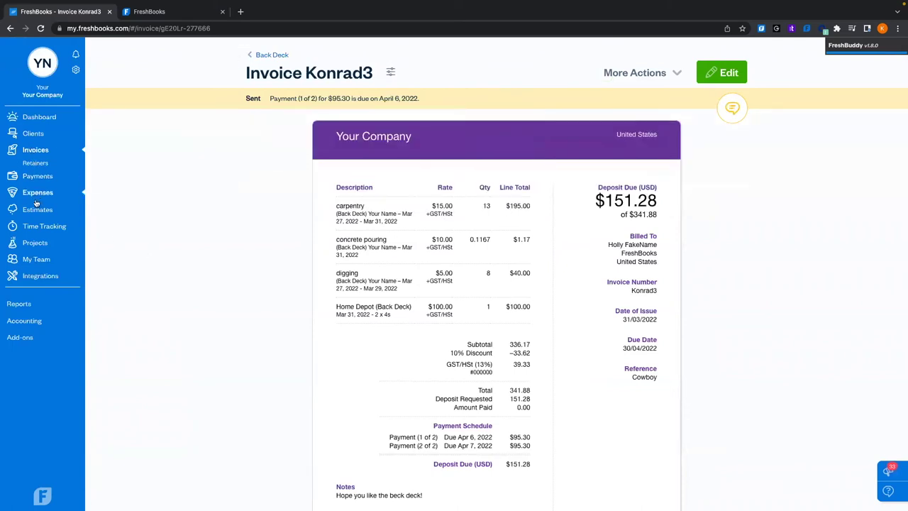
{"action": "left_click", "coordinate": [37, 151]}
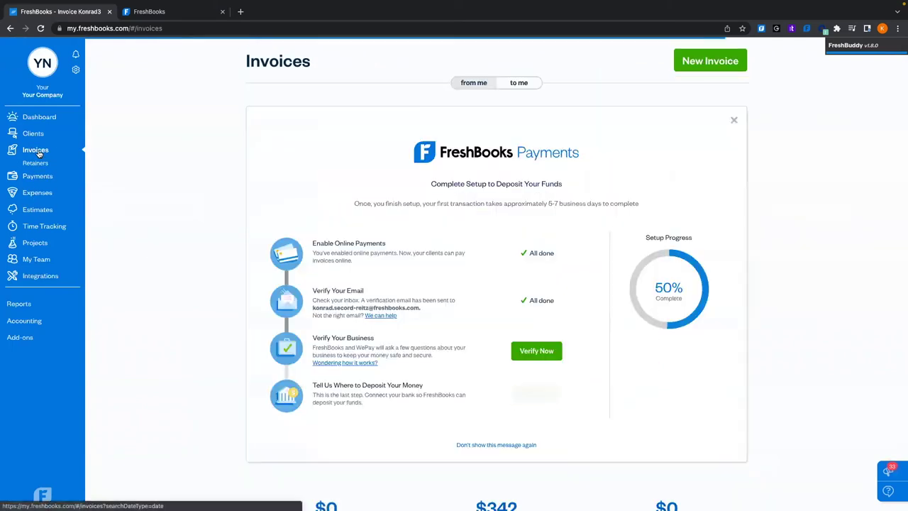
{"action": "scroll", "coordinate": [241, 326], "scroll_direction": "down", "scroll_amount": 5}
{"action": "scroll", "coordinate": [241, 325], "scroll_direction": "down", "scroll_amount": 3}
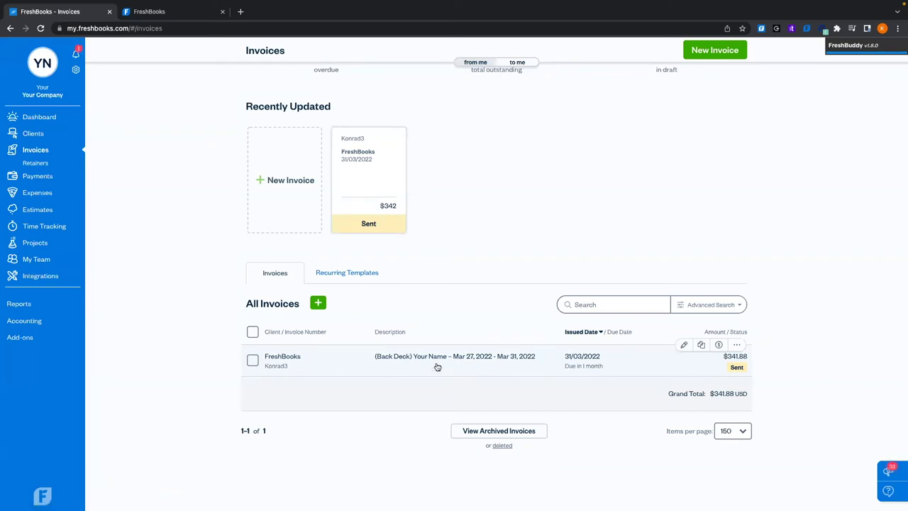
{"action": "left_click", "coordinate": [347, 366]}
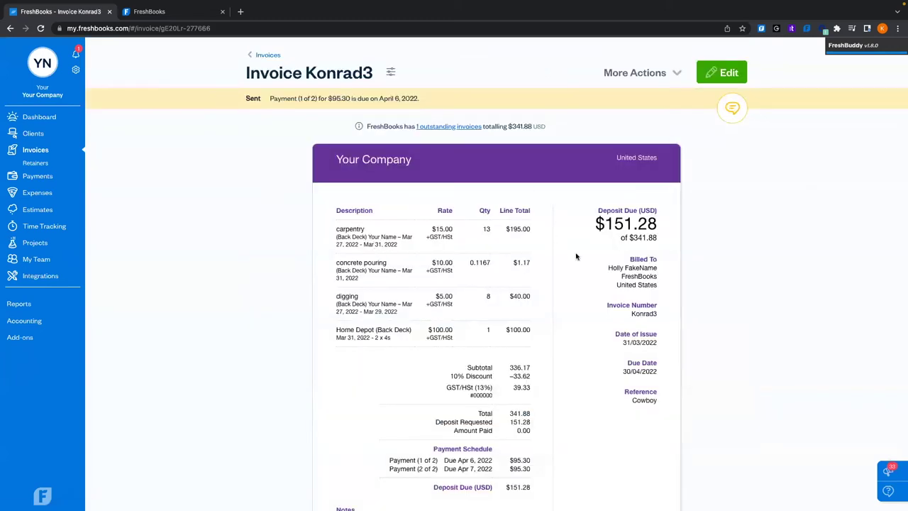
{"action": "scroll", "coordinate": [576, 256], "scroll_direction": "down", "scroll_amount": 3}
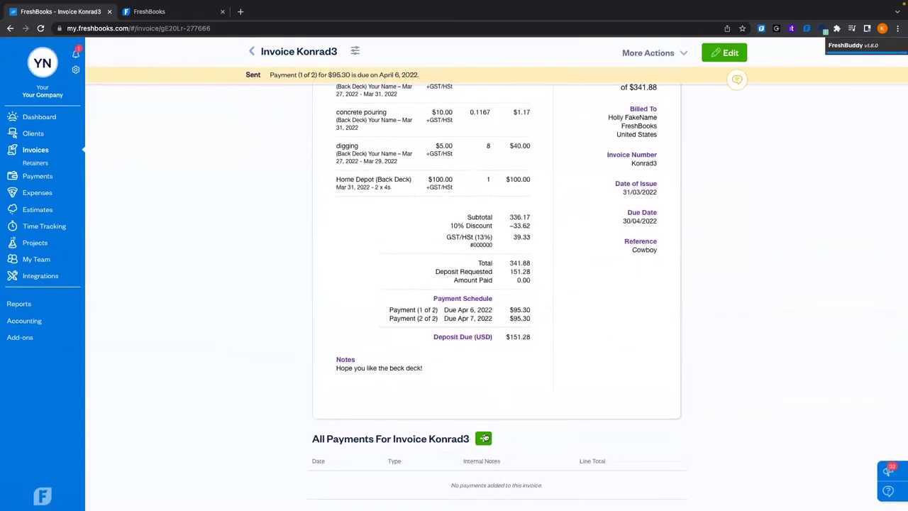
Enter a $50 cash payment on Konrad3 noted 'paid on site after completion of work'
{"action": "left_click", "coordinate": [483, 439]}
{"action": "left_click_drag", "start_coordinate": [438, 266], "coordinate": [355, 263]}
{"action": "type", "text": "50"}
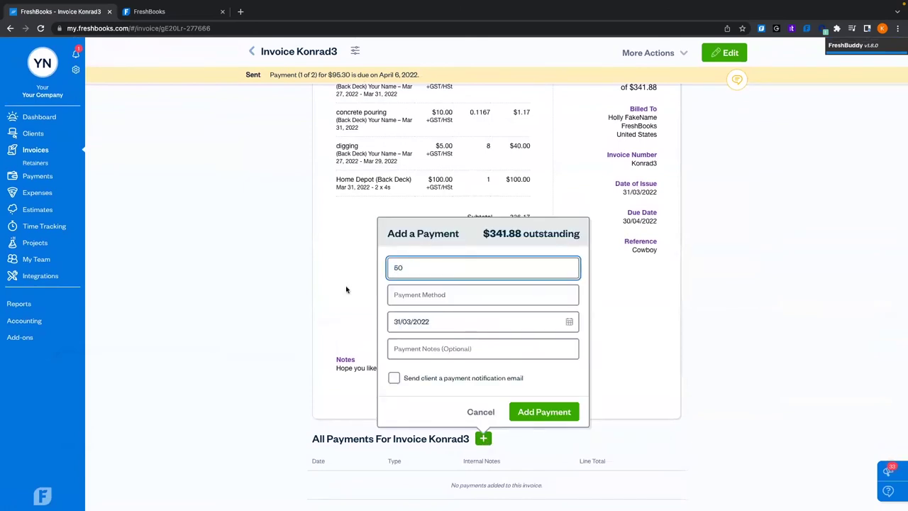
{"action": "left_click", "coordinate": [416, 295]}
{"action": "left_click", "coordinate": [405, 375]}
{"action": "left_click", "coordinate": [453, 349]}
{"action": "type", "text": "paid on sit"}
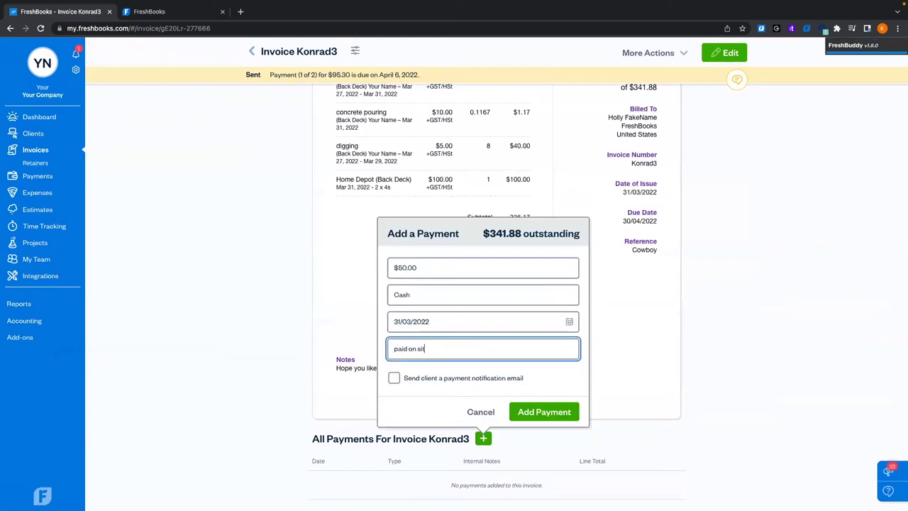
{"action": "type", "text": "e after completion of work"}
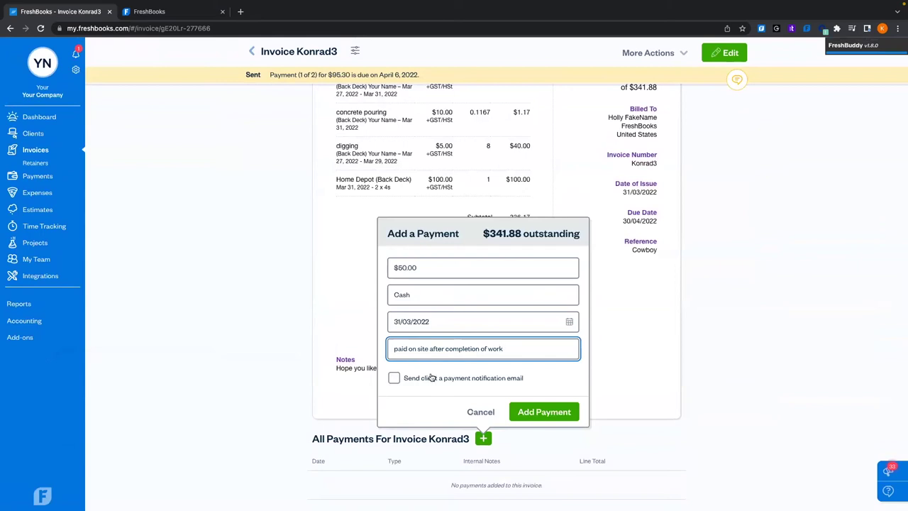
Enable the client payment notification email and add the $50 payment
{"action": "left_click", "coordinate": [394, 379]}
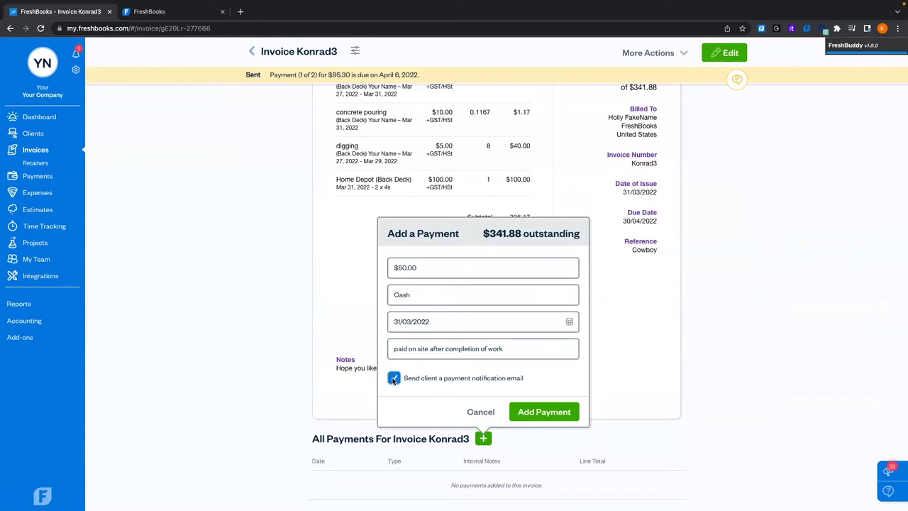
{"action": "left_click", "coordinate": [394, 379]}
{"action": "left_click", "coordinate": [394, 379]}
{"action": "left_click", "coordinate": [556, 413]}
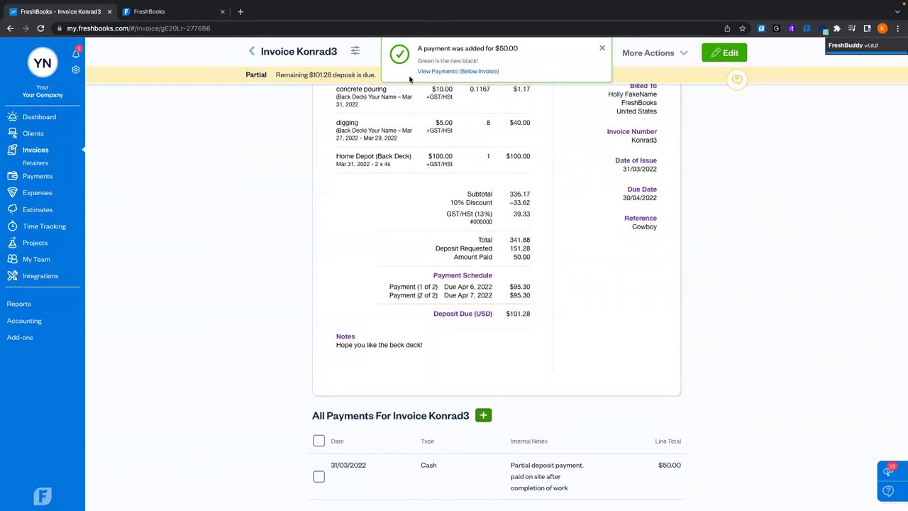
{"action": "left_click", "coordinate": [602, 48]}
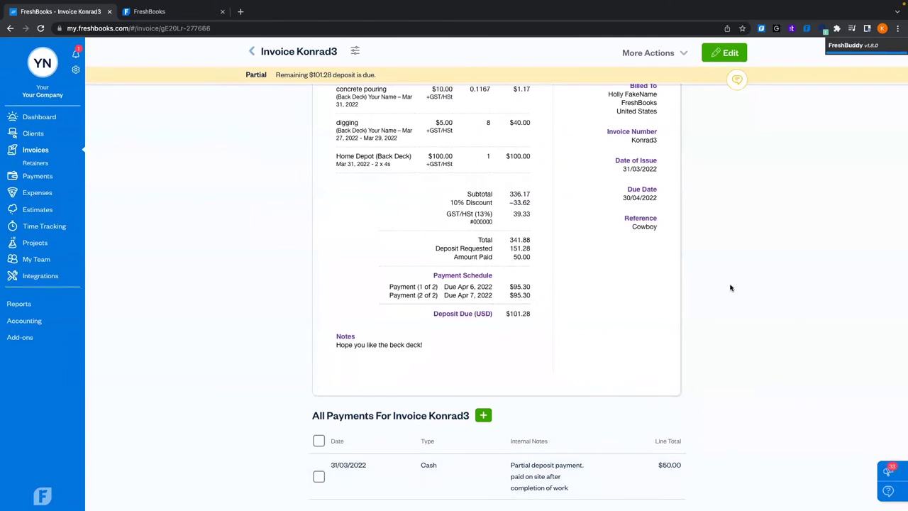
{"action": "left_click", "coordinate": [721, 53]}
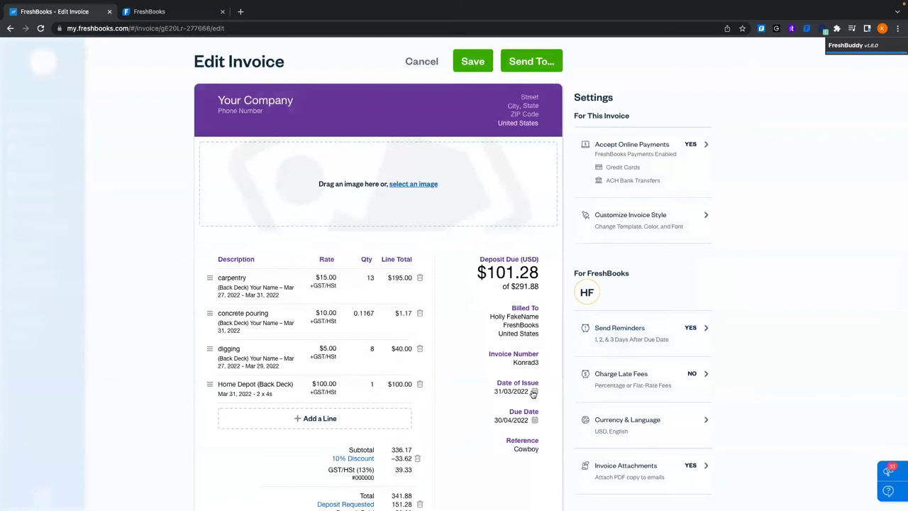
Set Konrad3's issue date to 30/03/2022, due on the date of issue, and save
{"action": "left_click", "coordinate": [531, 392]}
{"action": "left_click", "coordinate": [515, 365]}
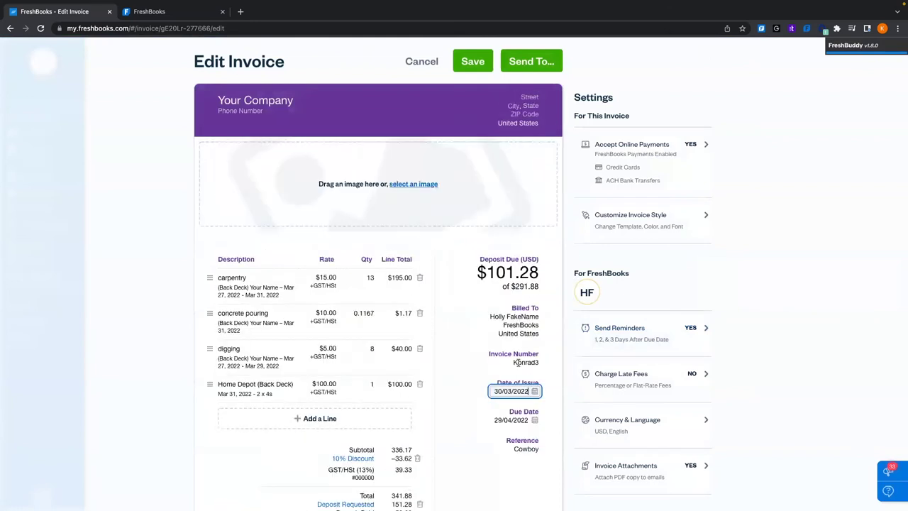
{"action": "left_click", "coordinate": [535, 420]}
{"action": "left_click", "coordinate": [482, 449]}
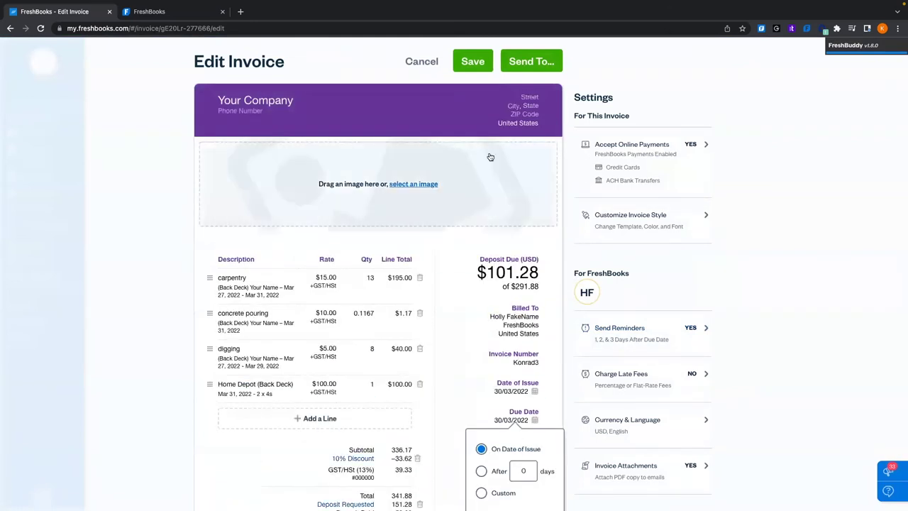
{"action": "left_click", "coordinate": [487, 65]}
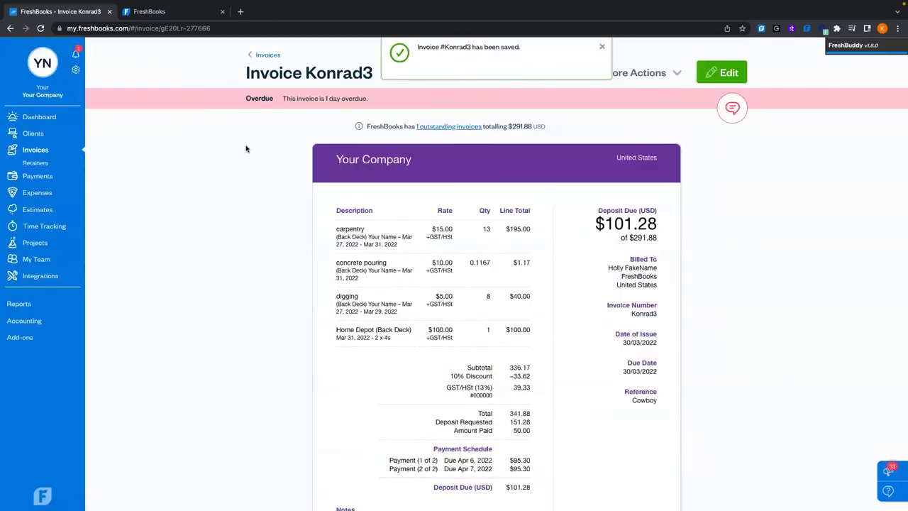
{"action": "scroll", "coordinate": [423, 160], "scroll_direction": "down", "scroll_amount": 3}
Go back to the Invoices list, showing Konrad3 overdue and $292 outstanding
{"action": "scroll", "coordinate": [422, 160], "scroll_direction": "up", "scroll_amount": 3}
{"action": "left_click", "coordinate": [602, 48]}
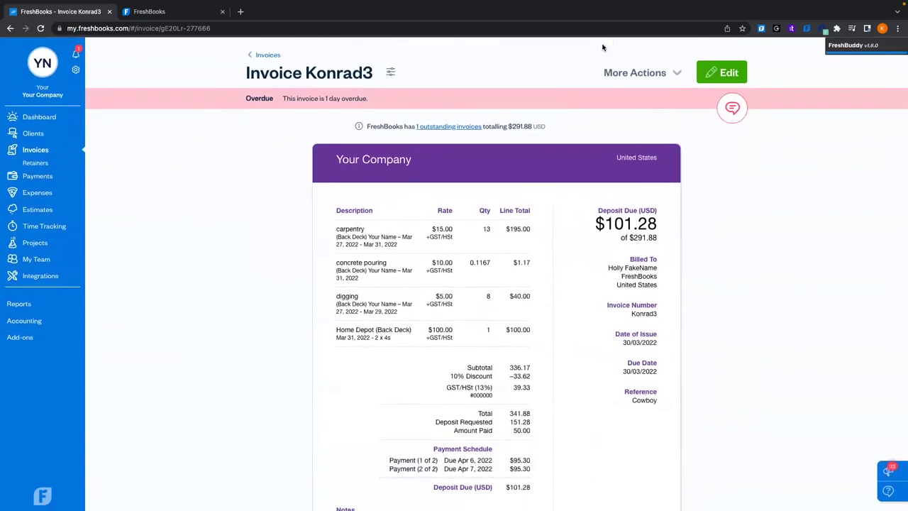
{"action": "left_click", "coordinate": [641, 76]}
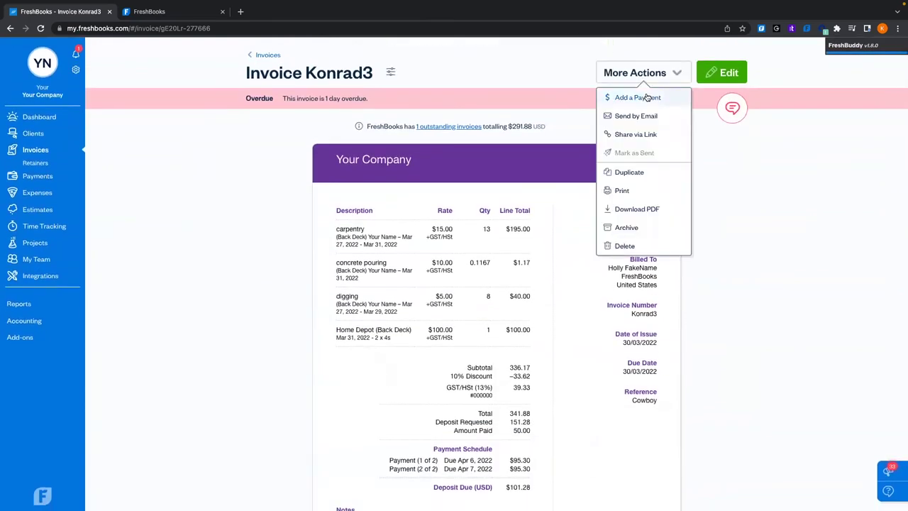
{"action": "scroll", "coordinate": [354, 308], "scroll_direction": "down", "scroll_amount": 3}
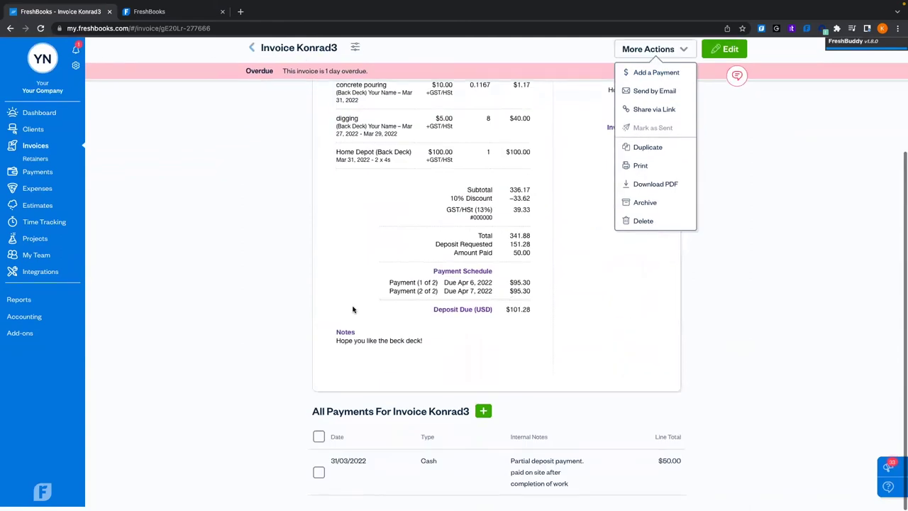
{"action": "left_click", "coordinate": [252, 51]}
{"action": "scroll", "coordinate": [346, 227], "scroll_direction": "down", "scroll_amount": 3}
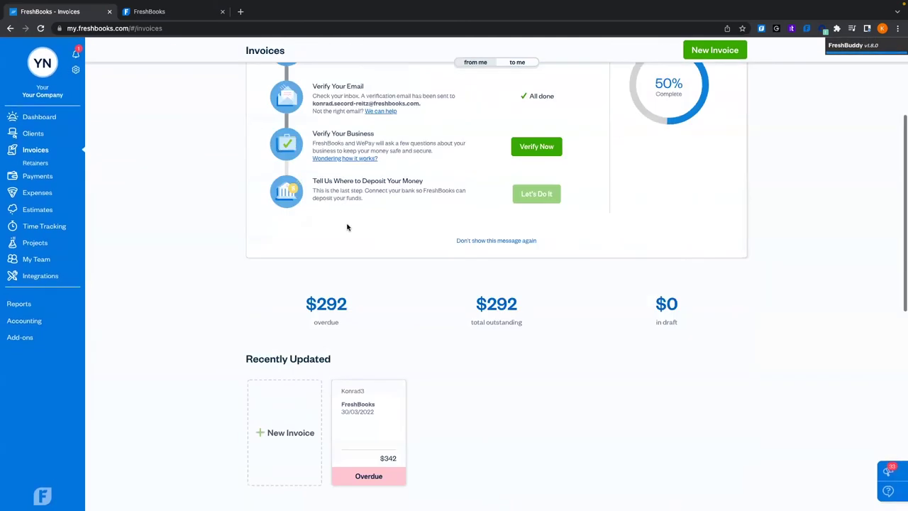
{"action": "scroll", "coordinate": [347, 227], "scroll_direction": "down", "scroll_amount": 5}
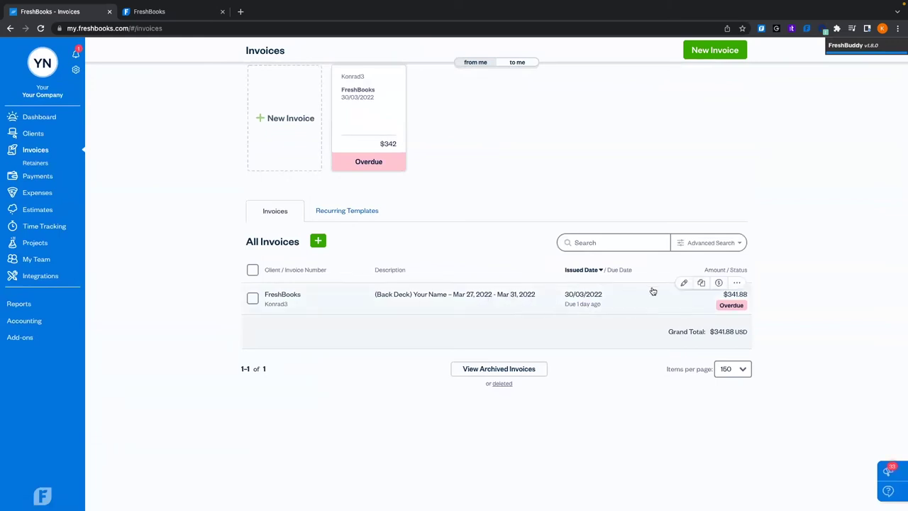
Record the remaining $291.88 check payment on Konrad3 with an internal 'paid in full' note
{"action": "left_click", "coordinate": [719, 283]}
{"action": "left_click", "coordinate": [366, 166]}
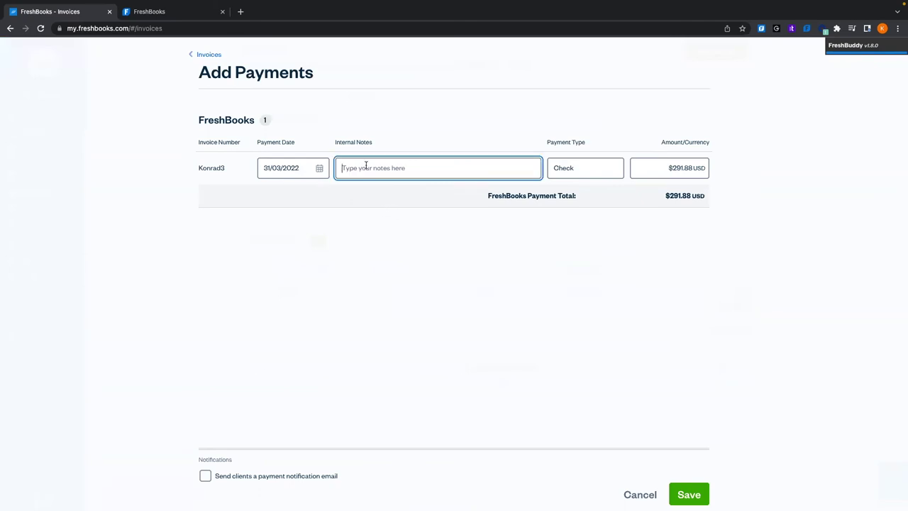
{"action": "type", "text": "paid in full"}
{"action": "left_click", "coordinate": [701, 495]}
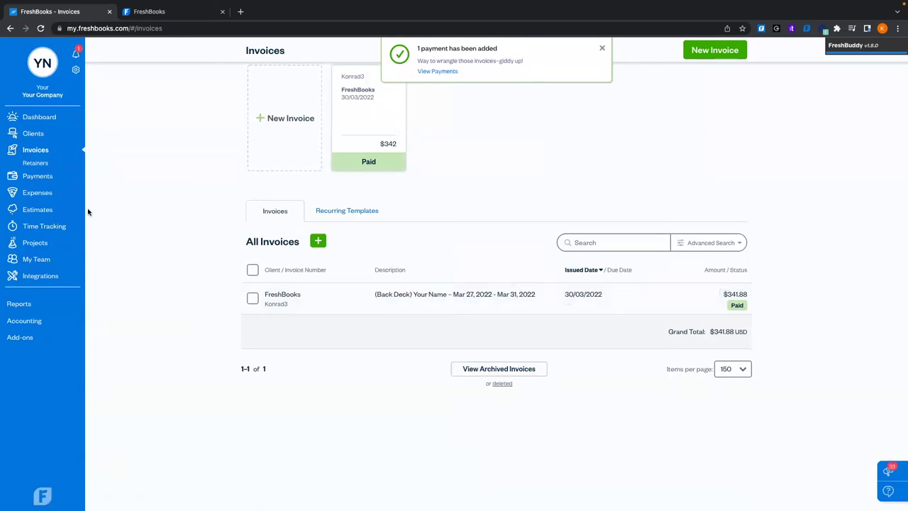
{"action": "left_click", "coordinate": [44, 243]}
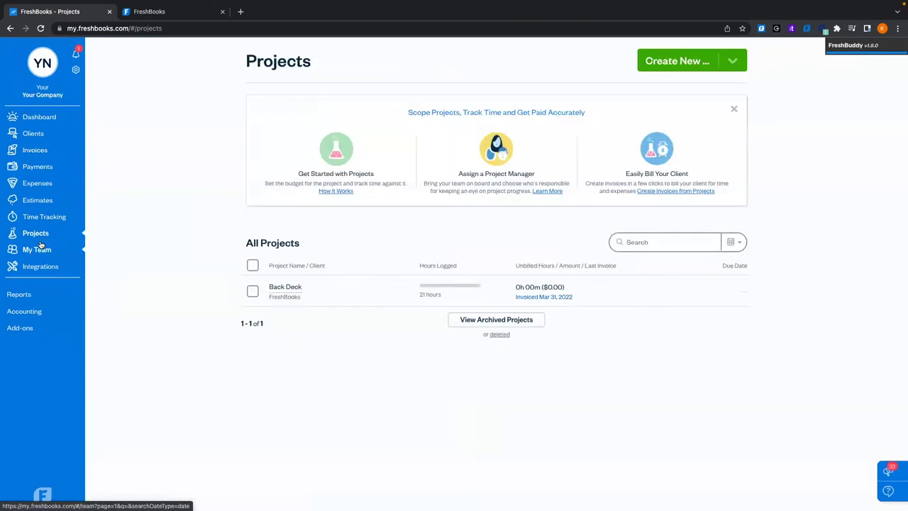
{"action": "left_click", "coordinate": [338, 290]}
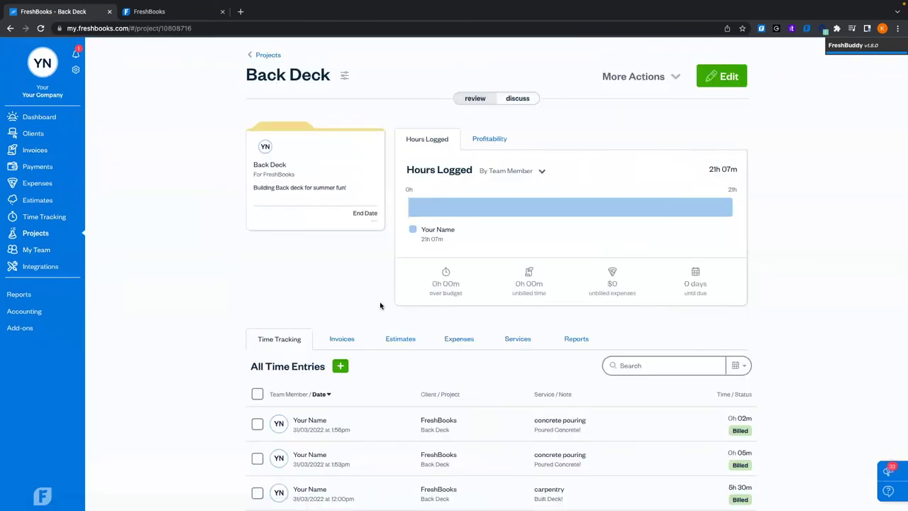
{"action": "scroll", "coordinate": [380, 306], "scroll_direction": "down", "scroll_amount": 5}
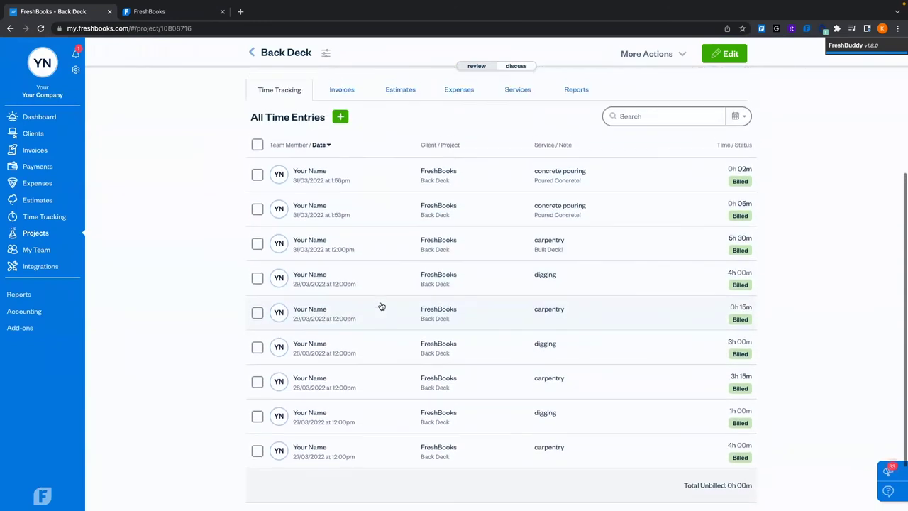
{"action": "left_click", "coordinate": [466, 99]}
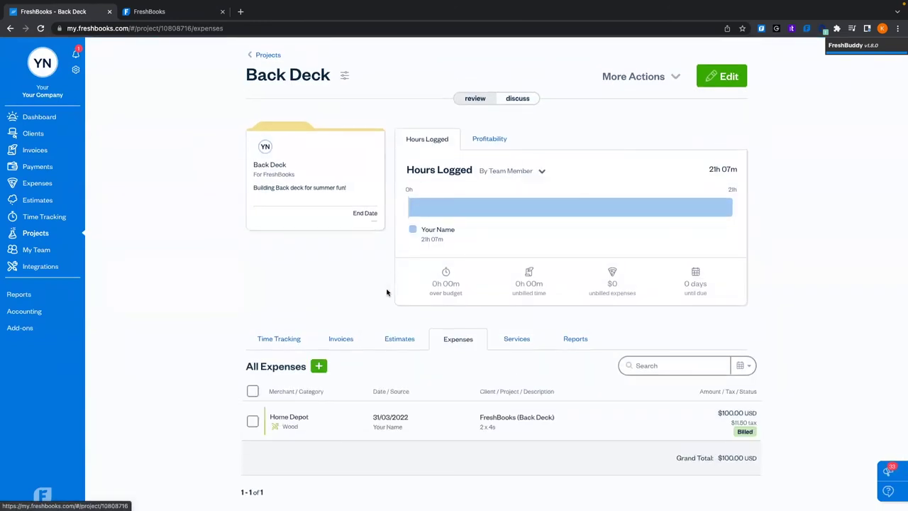
{"action": "left_click", "coordinate": [347, 306]}
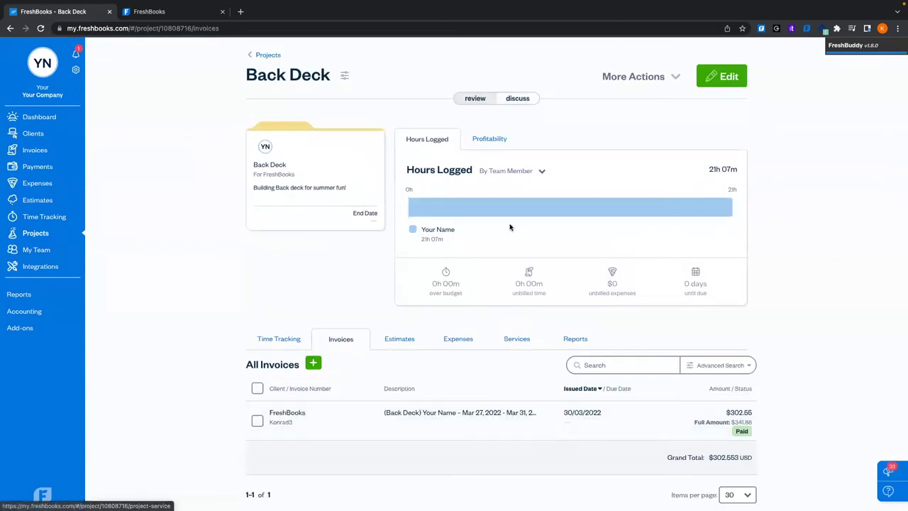
{"action": "mouse_move", "coordinate": [553, 207]}
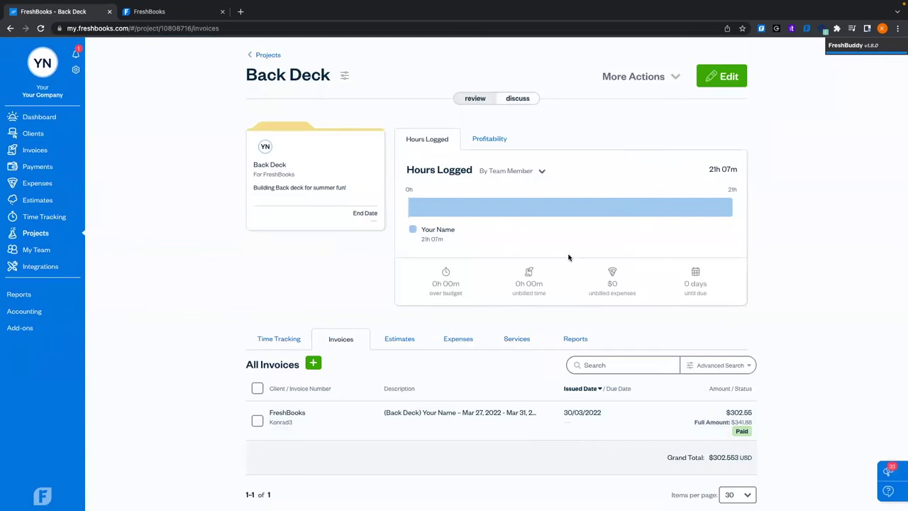
{"action": "mouse_move", "coordinate": [436, 281]}
{"action": "left_click", "coordinate": [487, 141]}
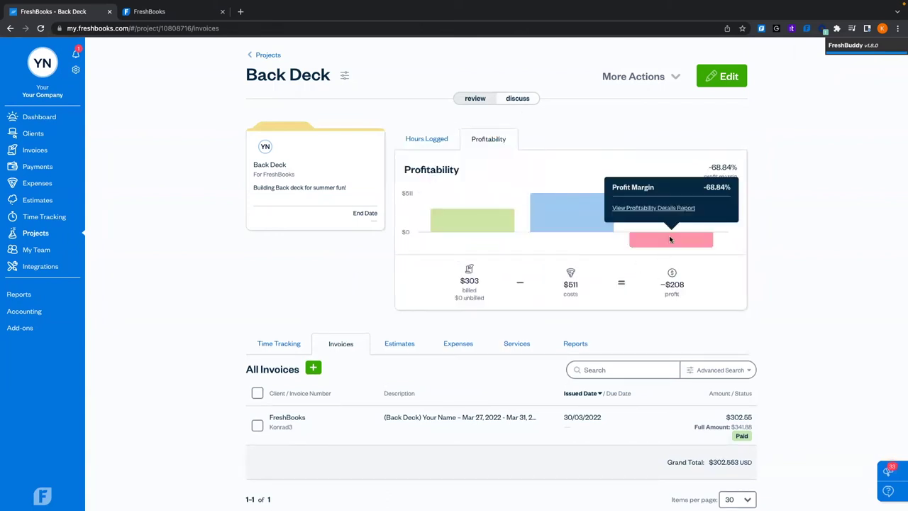
{"action": "mouse_move", "coordinate": [680, 240]}
{"action": "mouse_move", "coordinate": [486, 224]}
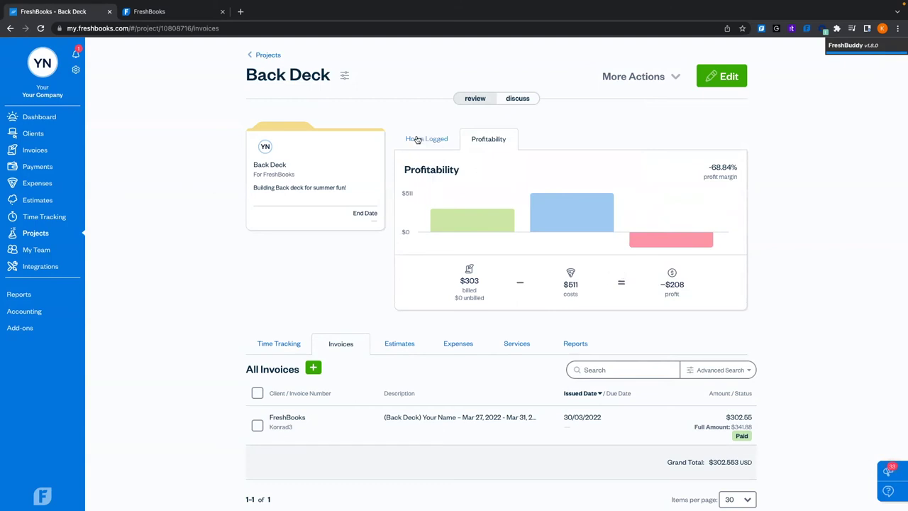
{"action": "left_click", "coordinate": [36, 151]}
{"action": "scroll", "coordinate": [169, 297], "scroll_direction": "down", "scroll_amount": 5}
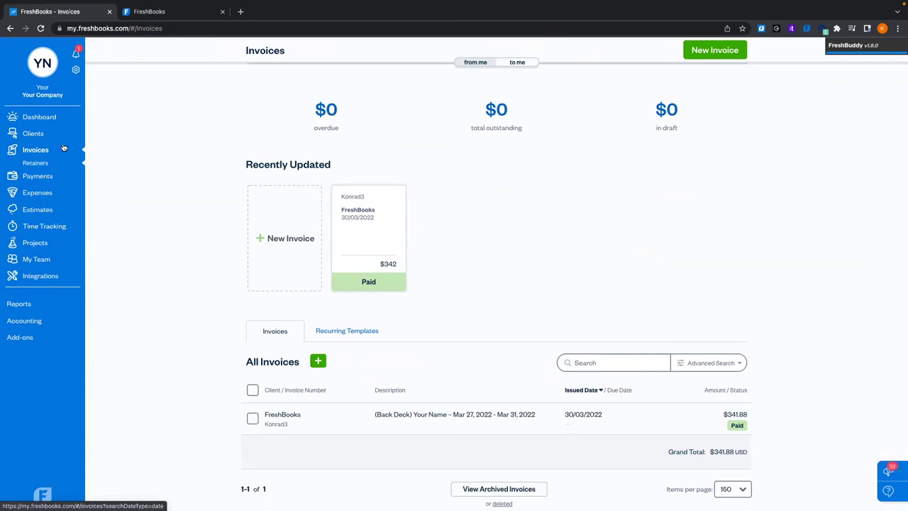
Open the FreshBooks client's page and view its invoices
{"action": "left_click", "coordinate": [41, 134]}
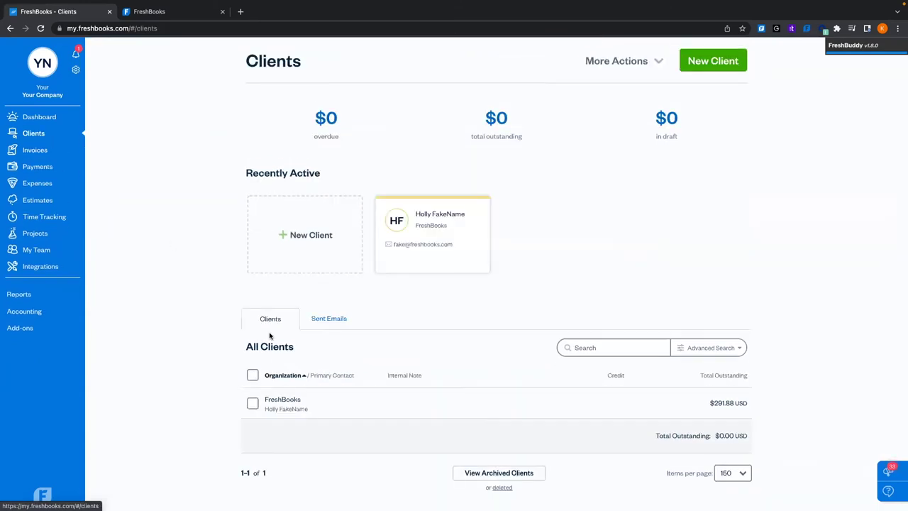
{"action": "left_click", "coordinate": [349, 402]}
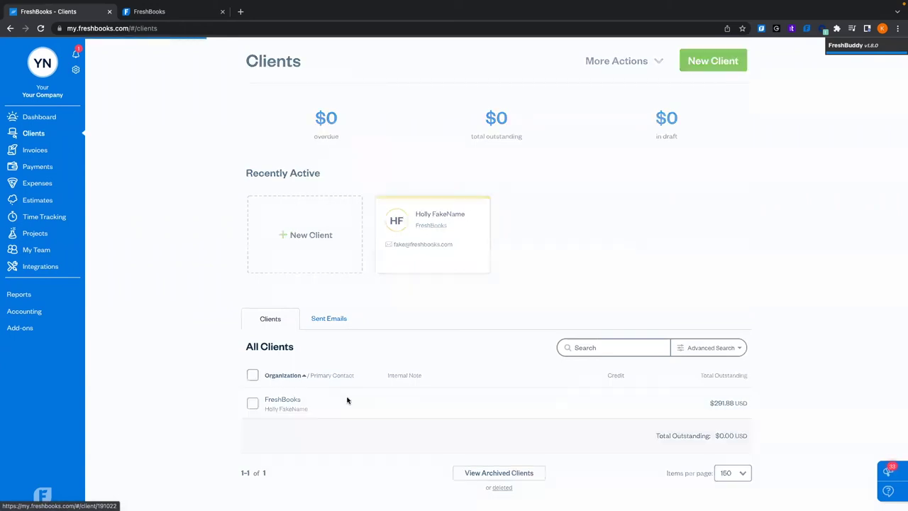
{"action": "left_click_drag", "start_coordinate": [348, 400], "coordinate": [260, 357]}
{"action": "left_click", "coordinate": [183, 327]}
{"action": "scroll", "coordinate": [183, 326], "scroll_direction": "down", "scroll_amount": 1}
{"action": "left_click", "coordinate": [328, 296]}
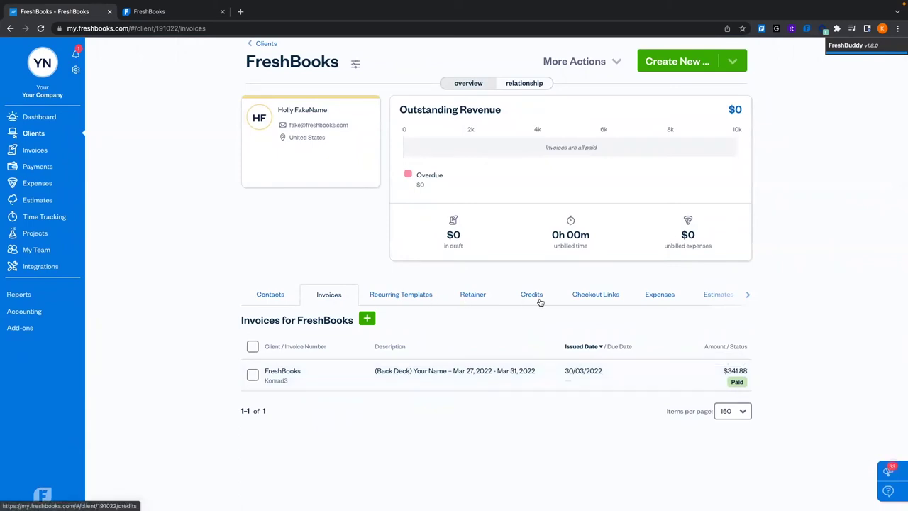
Browse the client's expenses, then its time entries with Back Deck entries marked Billed
{"action": "left_click", "coordinate": [661, 296]}
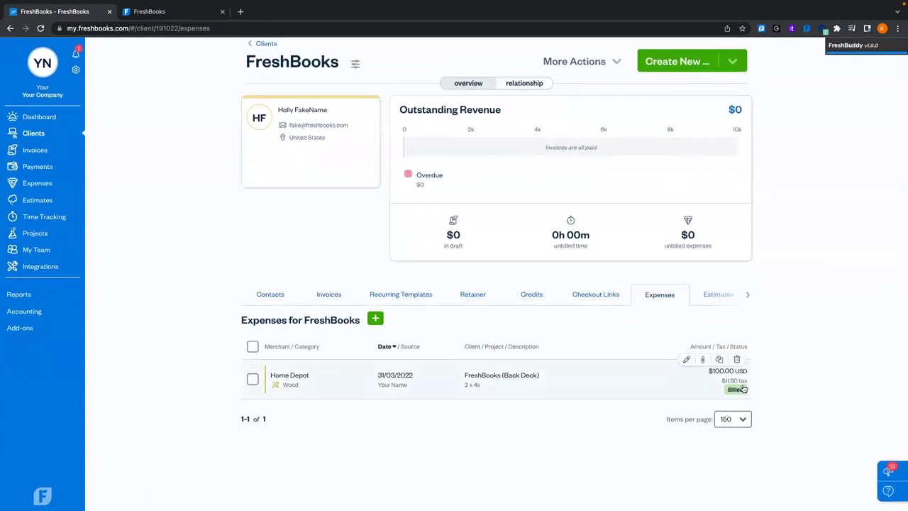
{"action": "left_click", "coordinate": [747, 294]}
{"action": "left_click", "coordinate": [607, 288]}
{"action": "scroll", "coordinate": [664, 457], "scroll_direction": "down", "scroll_amount": 5}
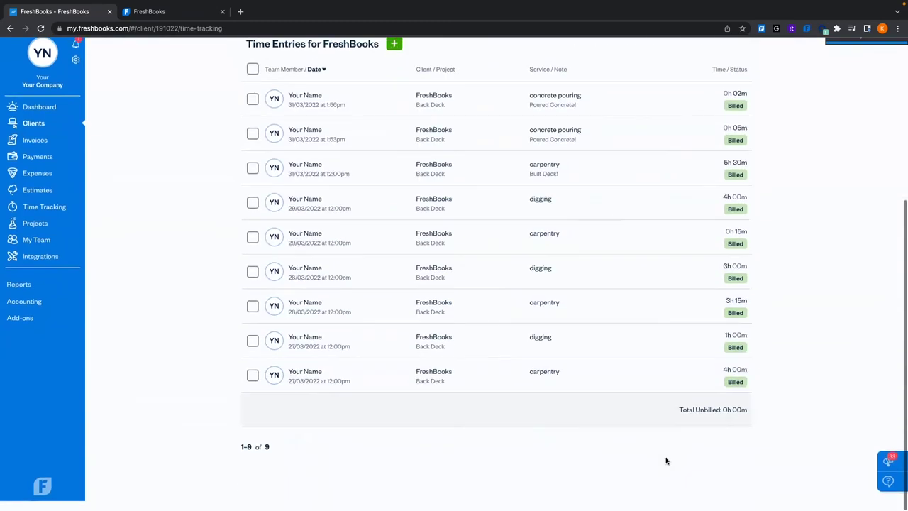
{"action": "scroll", "coordinate": [665, 461], "scroll_direction": "up", "scroll_amount": 5}
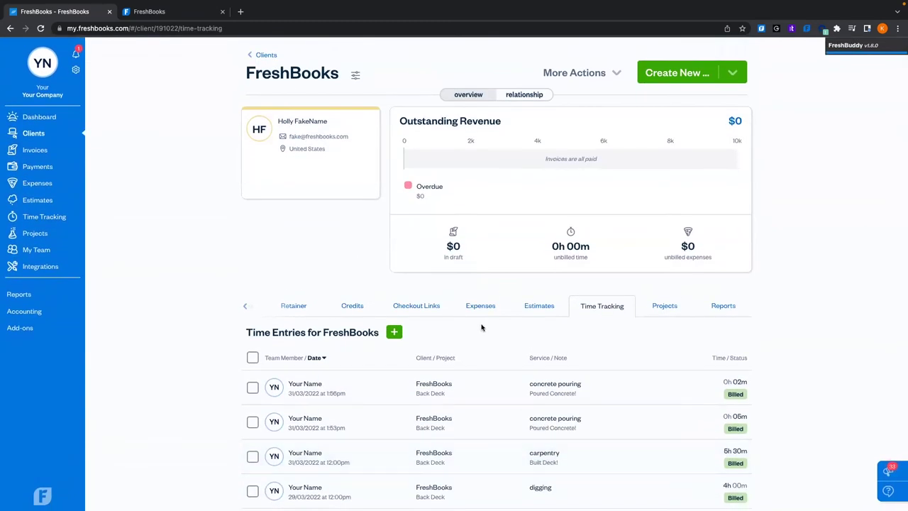
{"action": "left_click", "coordinate": [245, 306]}
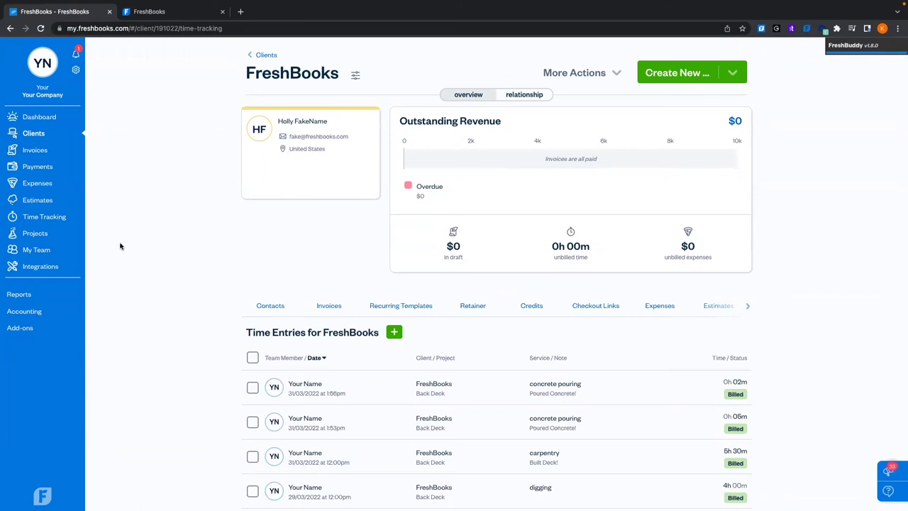
{"action": "scroll", "coordinate": [184, 247], "scroll_direction": "down", "scroll_amount": 2}
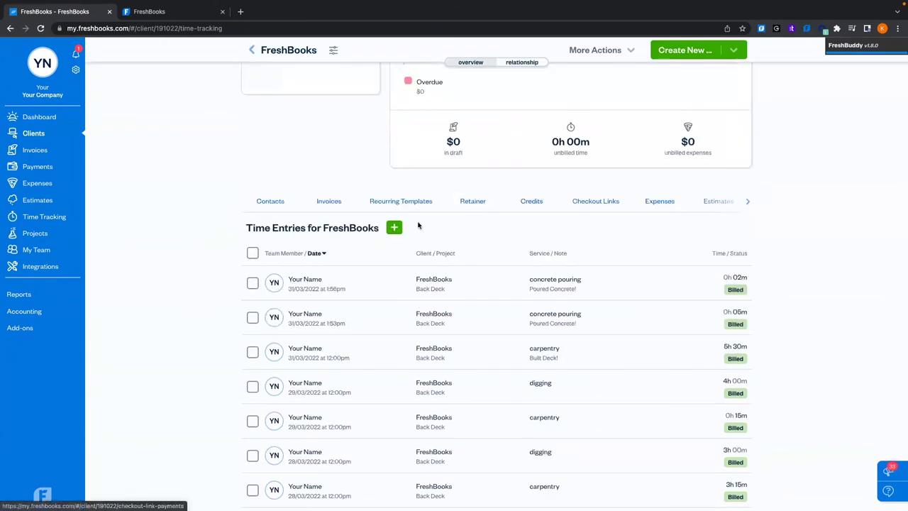
Start a new 10-minute time entry for the Back Deck project with the carpentry service
{"action": "left_click", "coordinate": [747, 203]}
{"action": "left_click", "coordinate": [395, 229]}
{"action": "left_click", "coordinate": [401, 267]}
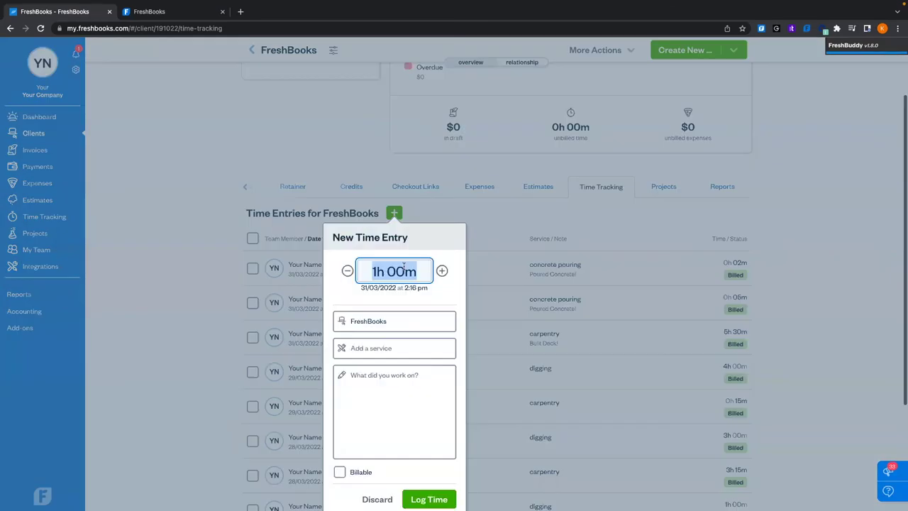
{"action": "type", "text": "10"}
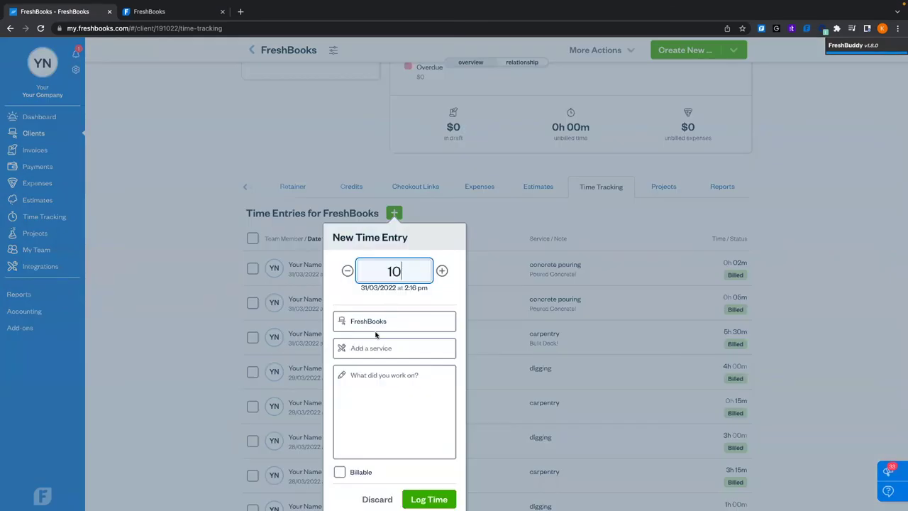
{"action": "left_click", "coordinate": [375, 330]}
{"action": "left_click", "coordinate": [367, 374]}
{"action": "left_click", "coordinate": [387, 348]}
{"action": "left_click", "coordinate": [384, 378]}
Add a 'testing' note, log the billable entry, and return to the Dashboard
{"action": "right_click", "coordinate": [385, 438]}
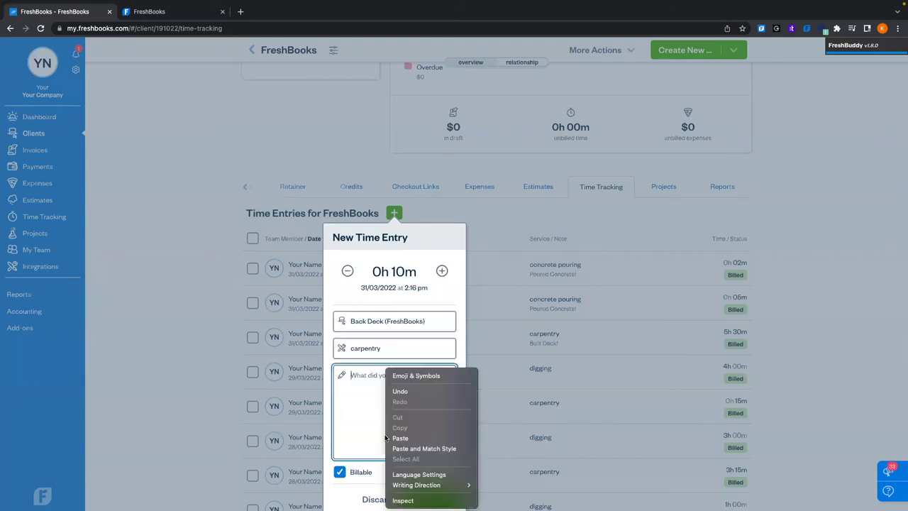
{"action": "left_click", "coordinate": [379, 430]}
{"action": "type", "text": "testing"}
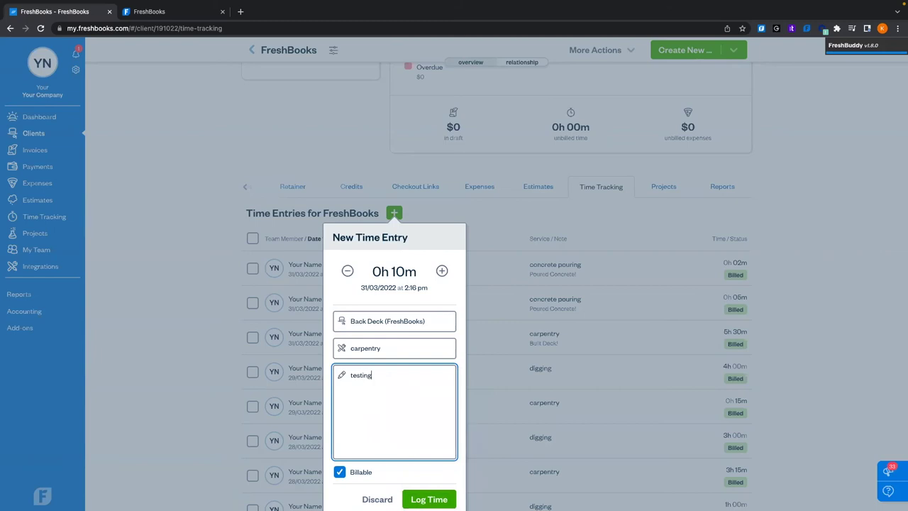
{"action": "scroll", "coordinate": [381, 431], "scroll_direction": "down", "scroll_amount": 2}
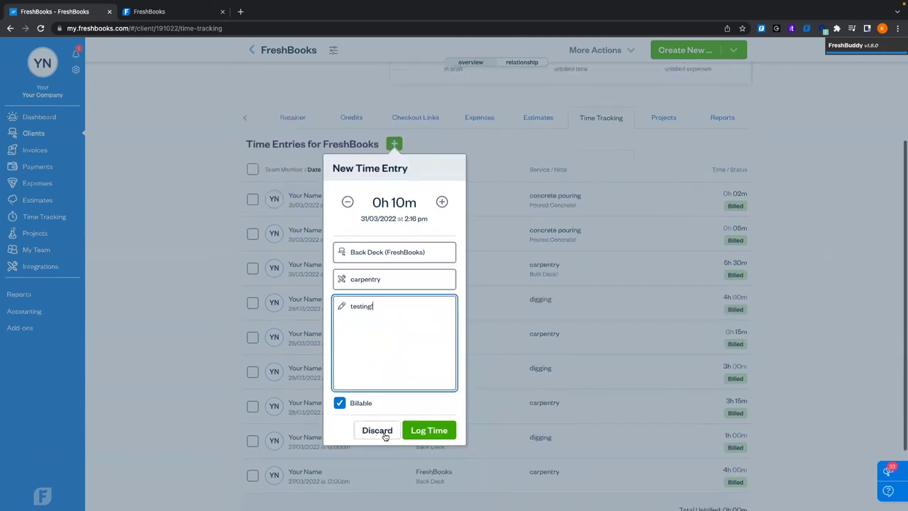
{"action": "left_click", "coordinate": [441, 434]}
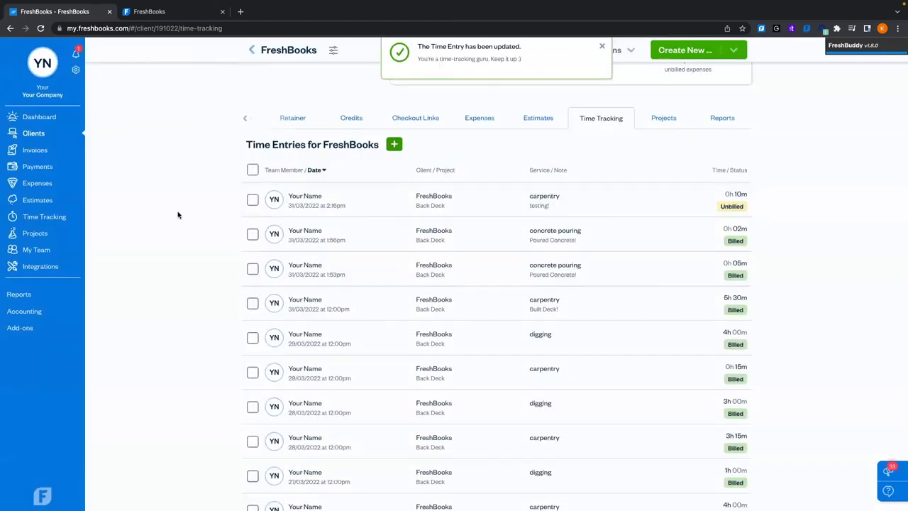
{"action": "left_click", "coordinate": [80, 116]}
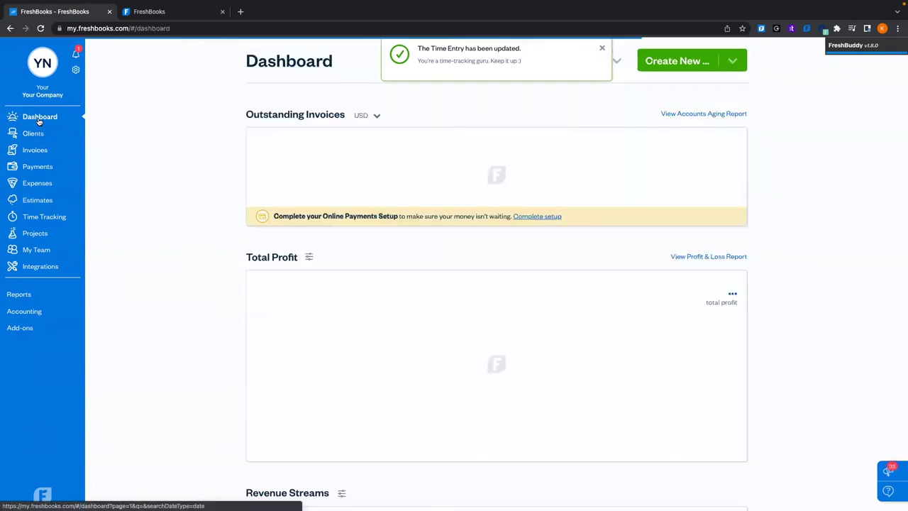
Create a new invoice billed to the FreshBooks client and import its unbilled time and expenses
{"action": "left_click", "coordinate": [690, 61]}
{"action": "left_click", "coordinate": [682, 125]}
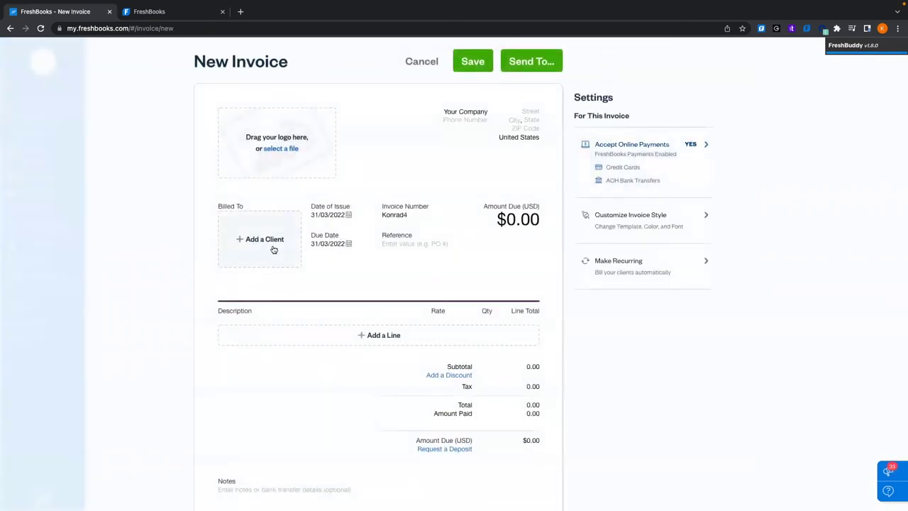
{"action": "left_click", "coordinate": [261, 244]}
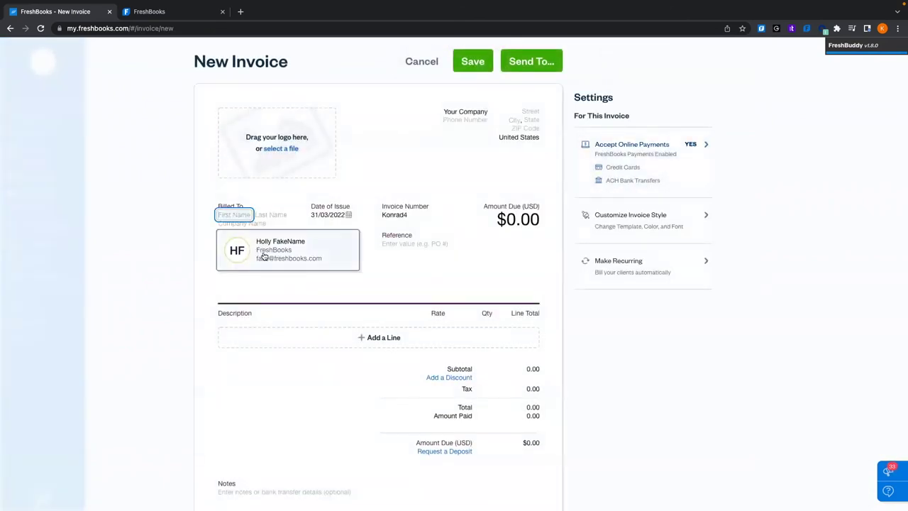
{"action": "left_click", "coordinate": [273, 257]}
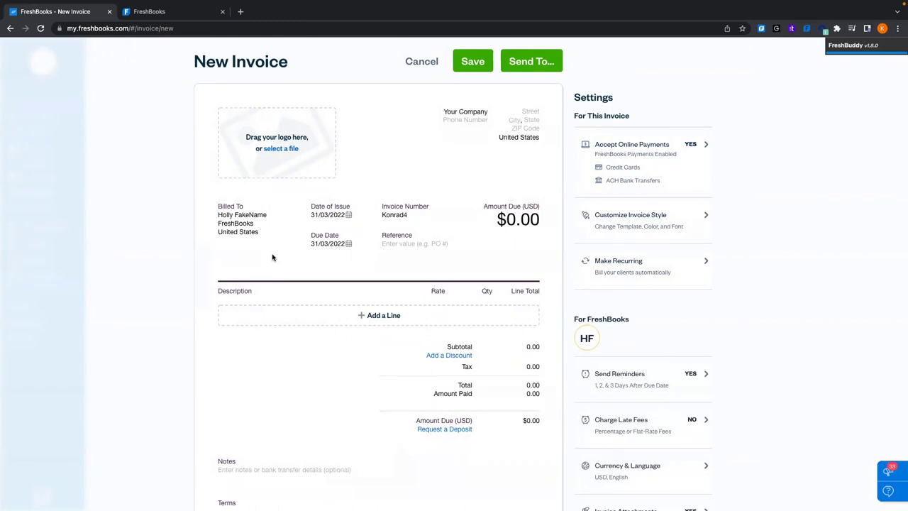
{"action": "left_click", "coordinate": [370, 316]}
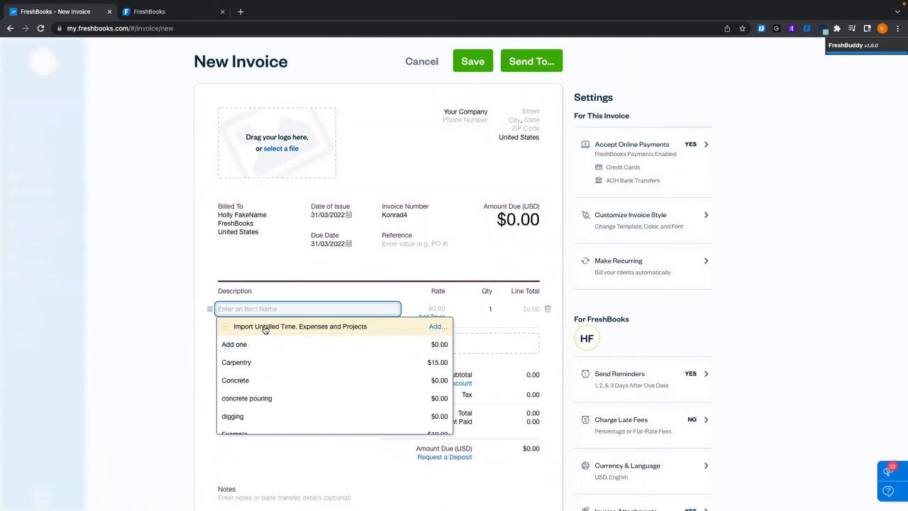
{"action": "left_click", "coordinate": [310, 330]}
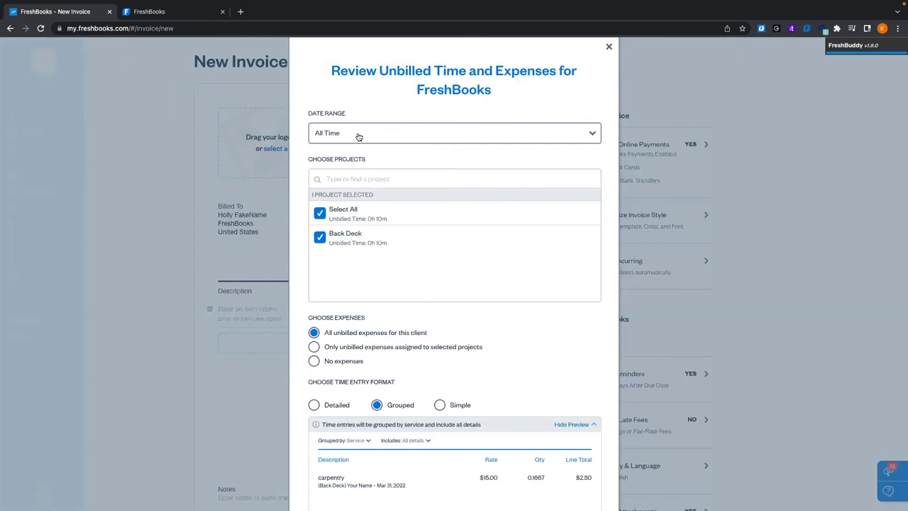
Keep Back Deck selected in Grouped format and add its carpentry time as a $2.50 line
{"action": "left_click", "coordinate": [320, 242]}
{"action": "left_click", "coordinate": [320, 241]}
{"action": "scroll", "coordinate": [440, 268], "scroll_direction": "down", "scroll_amount": 2}
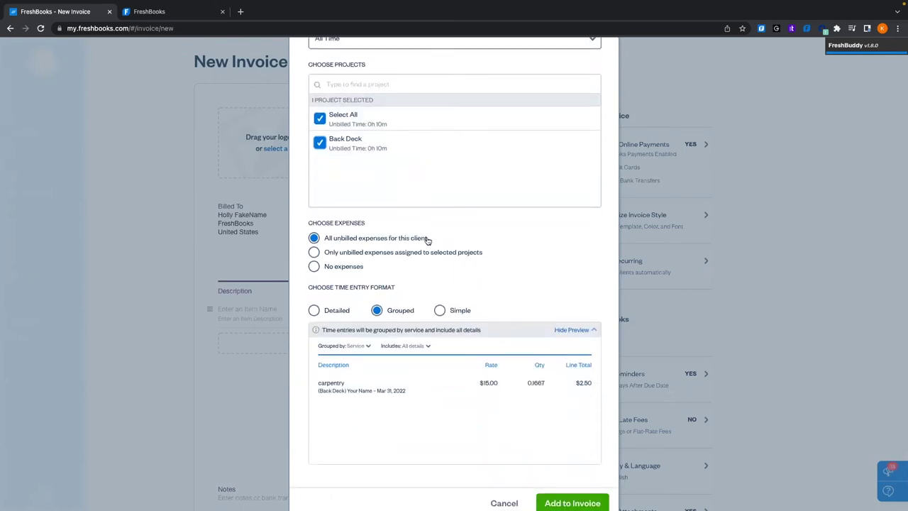
{"action": "scroll", "coordinate": [468, 245], "scroll_direction": "down", "scroll_amount": 1}
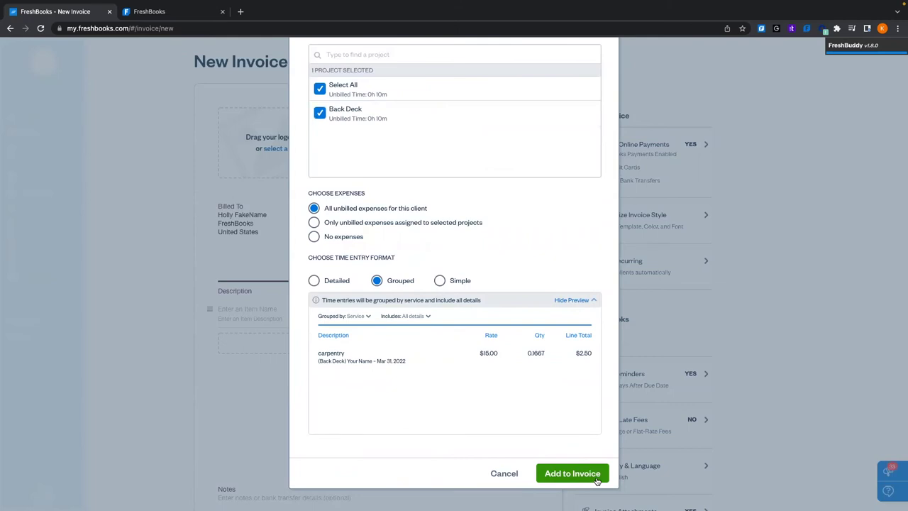
{"action": "left_click", "coordinate": [597, 480]}
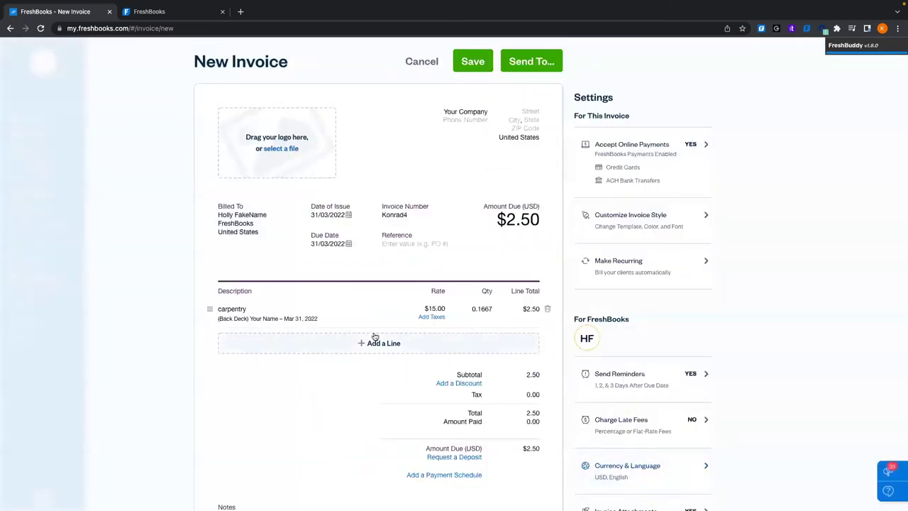
Remove the carpentry line and convert the invoice into a recurring template starting March 31, 2022
{"action": "scroll", "coordinate": [375, 337], "scroll_direction": "down", "scroll_amount": 1}
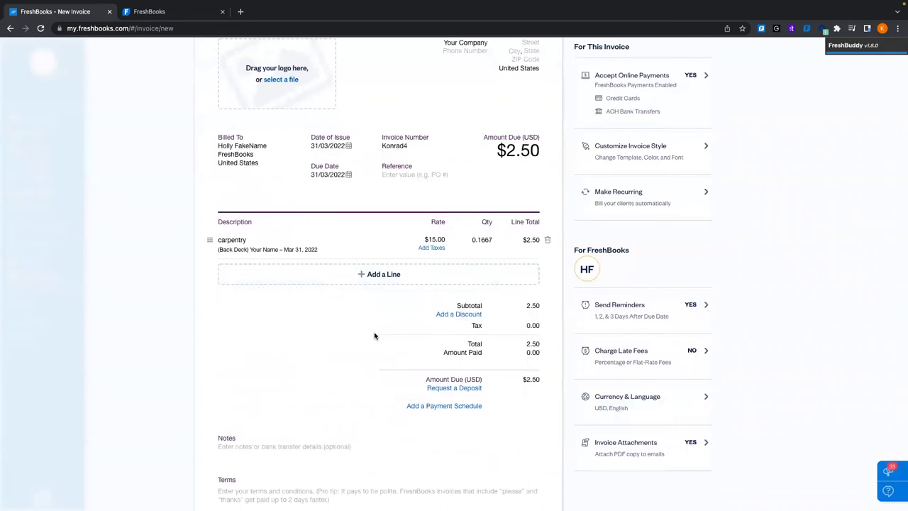
{"action": "scroll", "coordinate": [375, 335], "scroll_direction": "down", "scroll_amount": 1}
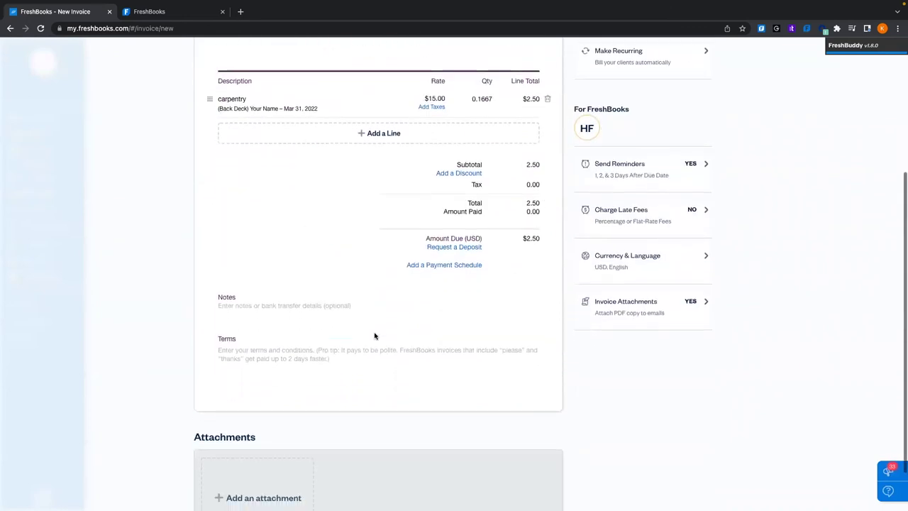
{"action": "scroll", "coordinate": [375, 335], "scroll_direction": "up", "scroll_amount": 2}
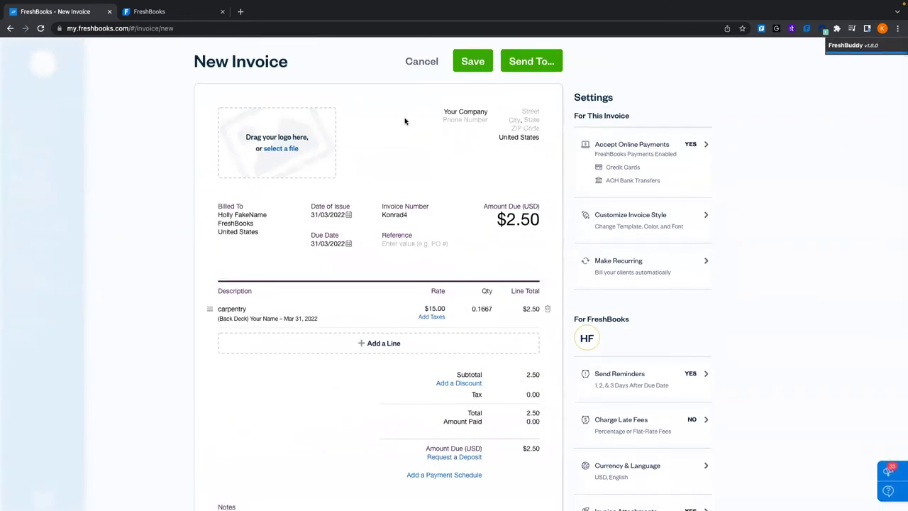
{"action": "scroll", "coordinate": [372, 261], "scroll_direction": "down", "scroll_amount": 2}
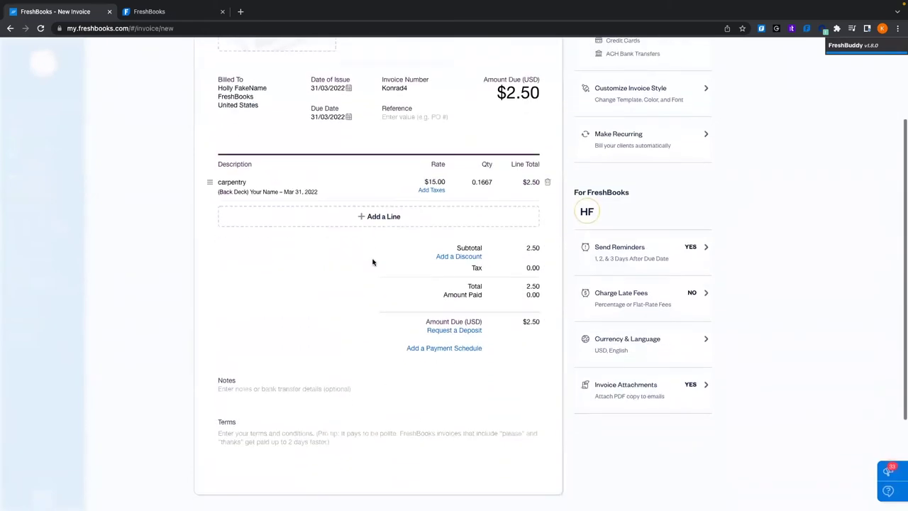
{"action": "scroll", "coordinate": [372, 261], "scroll_direction": "up", "scroll_amount": 1}
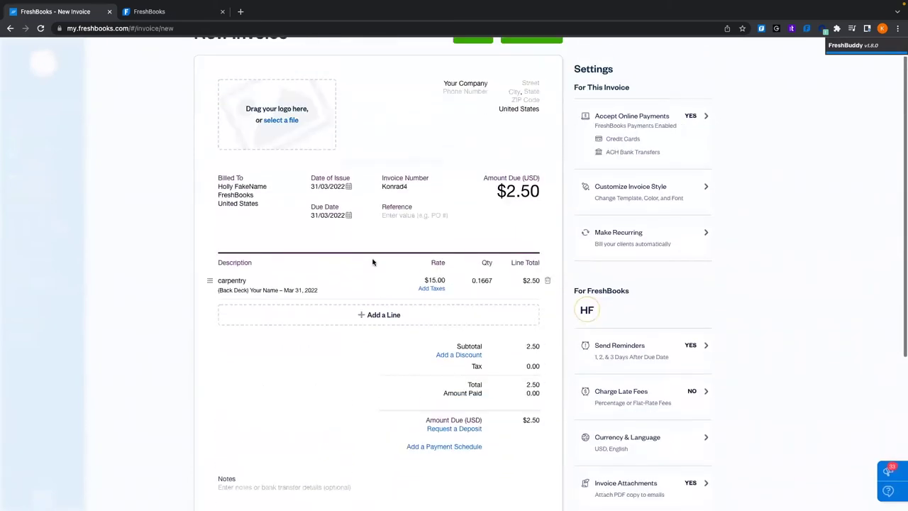
{"action": "left_click", "coordinate": [636, 241]}
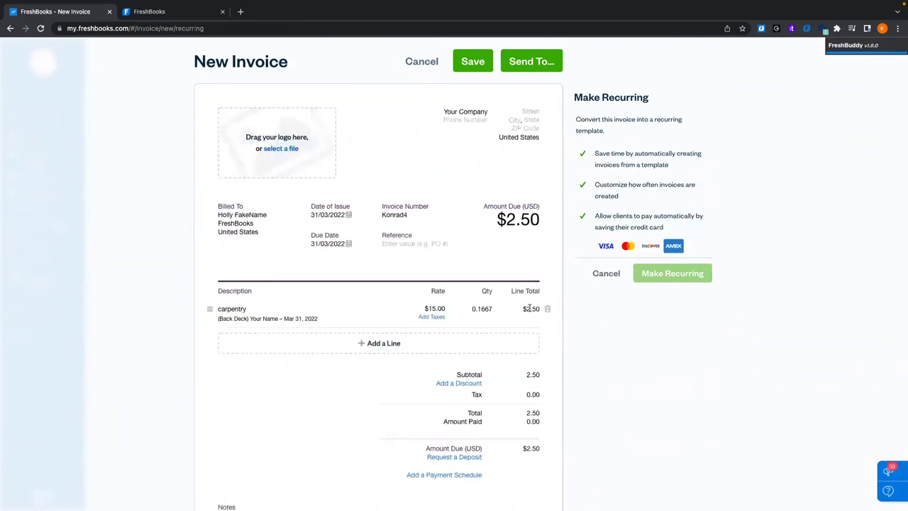
{"action": "left_click", "coordinate": [547, 310]}
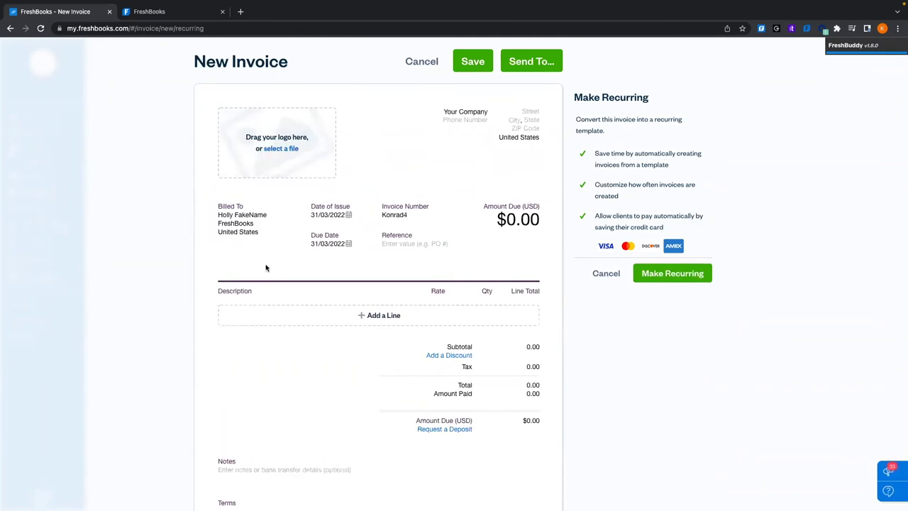
{"action": "left_click", "coordinate": [666, 275]}
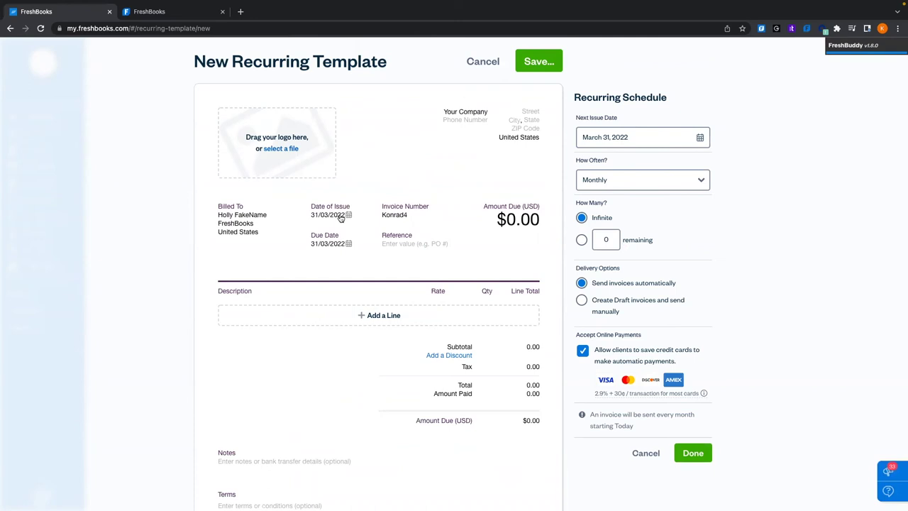
Add a template line that imports all unbilled time and expenses, grouped by service
{"action": "left_click", "coordinate": [371, 316]}
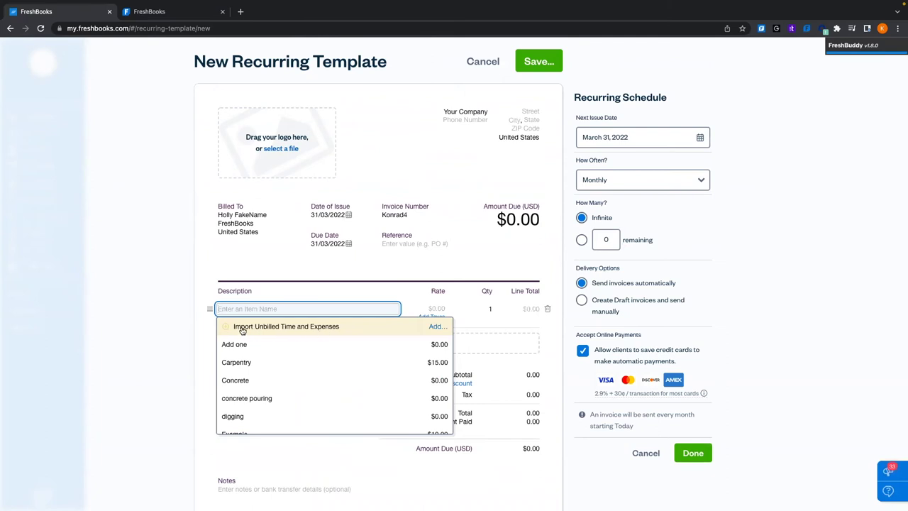
{"action": "left_click", "coordinate": [298, 328]}
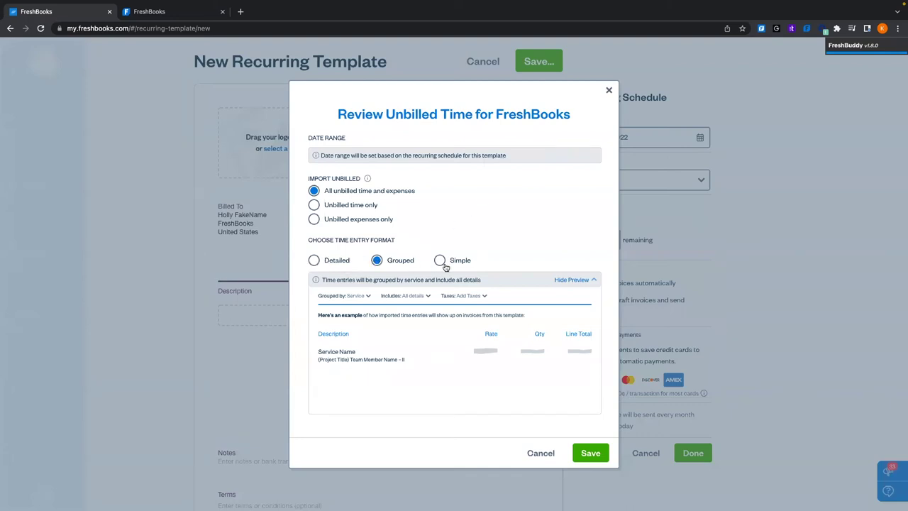
{"action": "left_click", "coordinate": [358, 296]}
{"action": "left_click", "coordinate": [590, 453]}
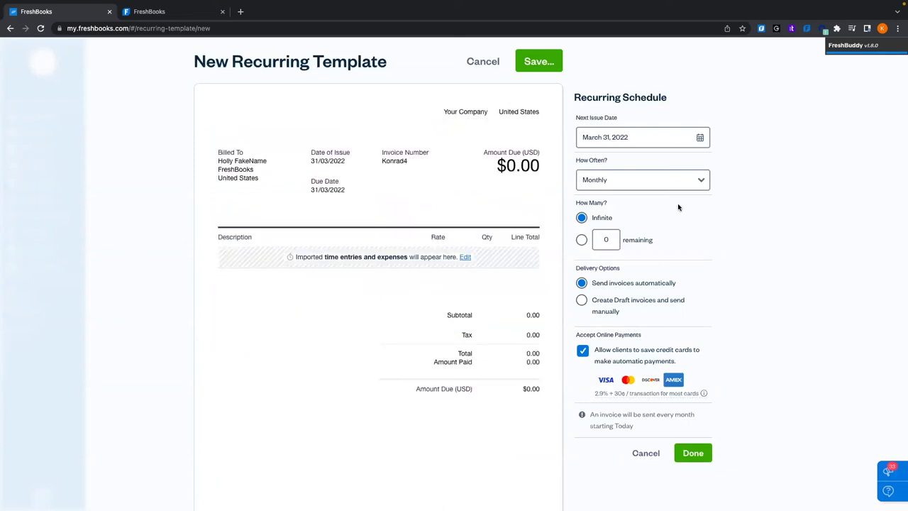
Leave the next issue date unchanged, keep Monthly frequency, and set the template to repeat indefinitely
{"action": "left_click", "coordinate": [700, 139]}
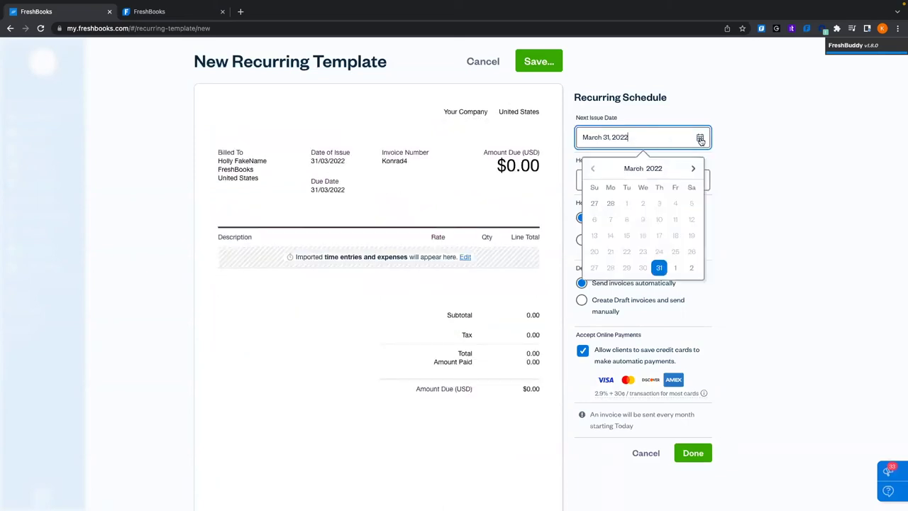
{"action": "left_click", "coordinate": [751, 149]}
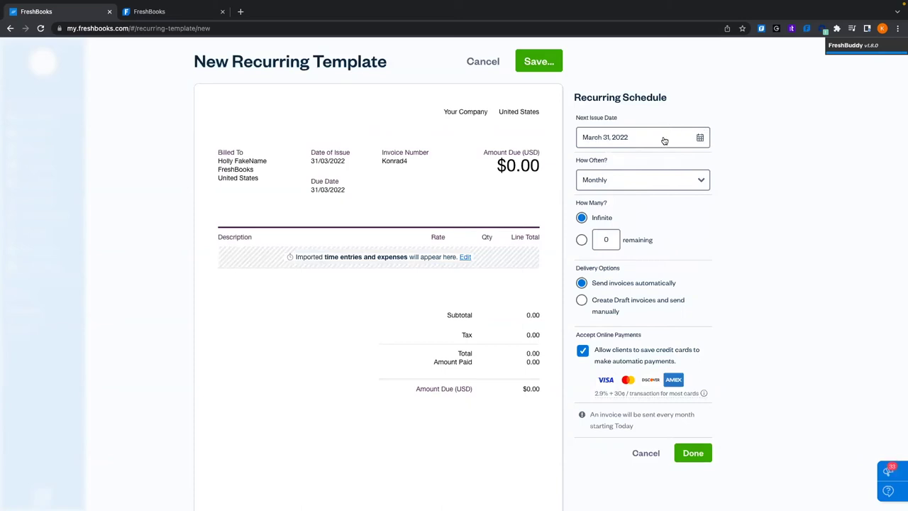
{"action": "left_click", "coordinate": [645, 182]}
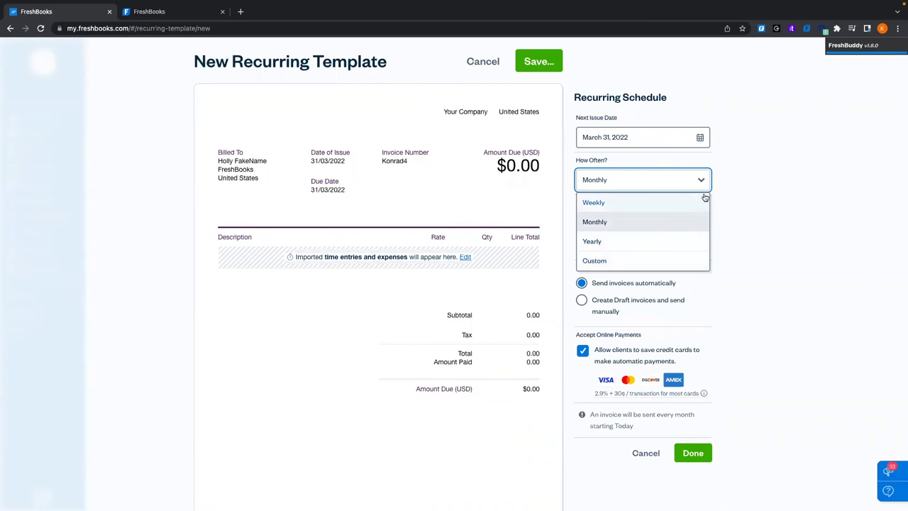
{"action": "left_click", "coordinate": [773, 183]}
{"action": "scroll", "coordinate": [799, 216], "scroll_direction": "down", "scroll_amount": 2}
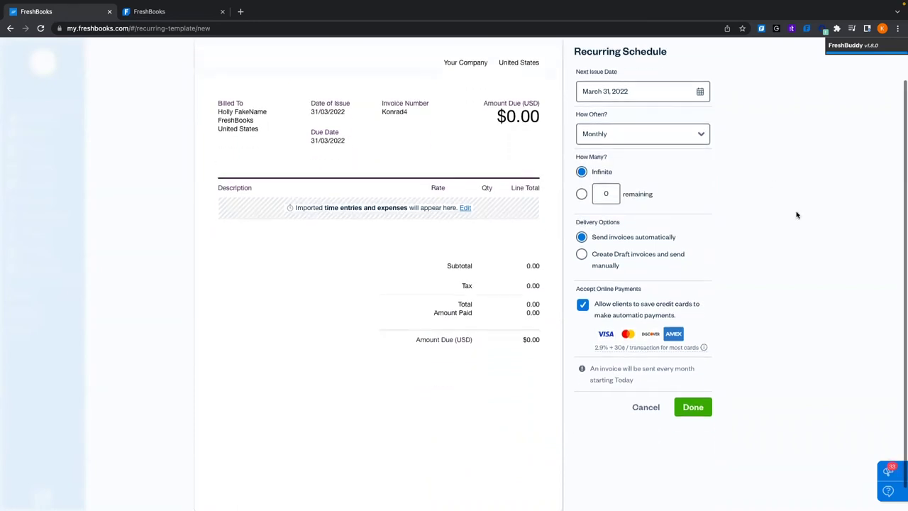
{"action": "left_click", "coordinate": [581, 193]}
{"action": "left_click", "coordinate": [596, 192]}
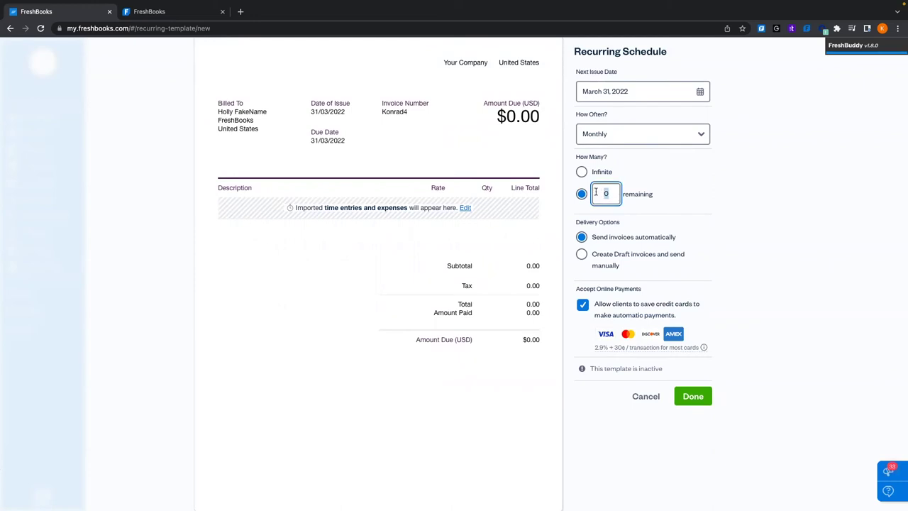
{"action": "left_click", "coordinate": [582, 171]}
{"action": "scroll", "coordinate": [792, 246], "scroll_direction": "down", "scroll_amount": 1}
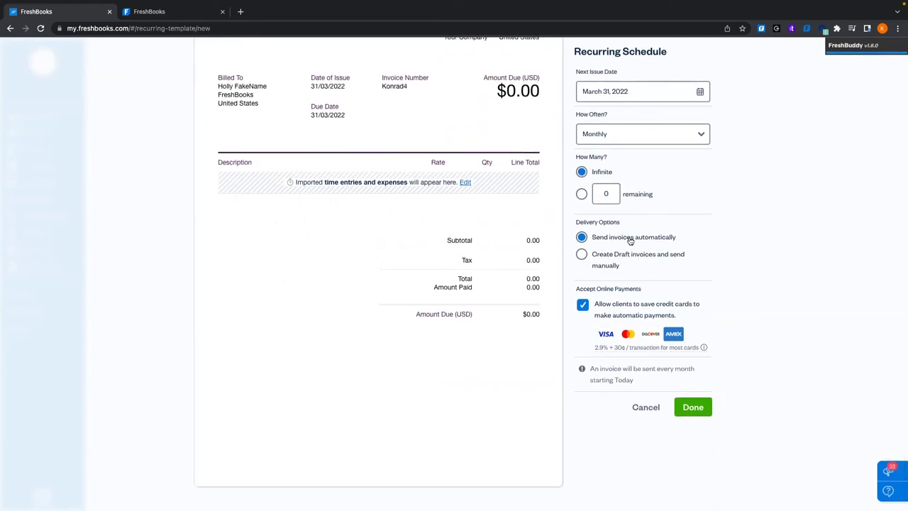
Keep invoices sending automatically with saved credit cards allowed, and close the schedule settings
{"action": "left_click", "coordinate": [580, 260]}
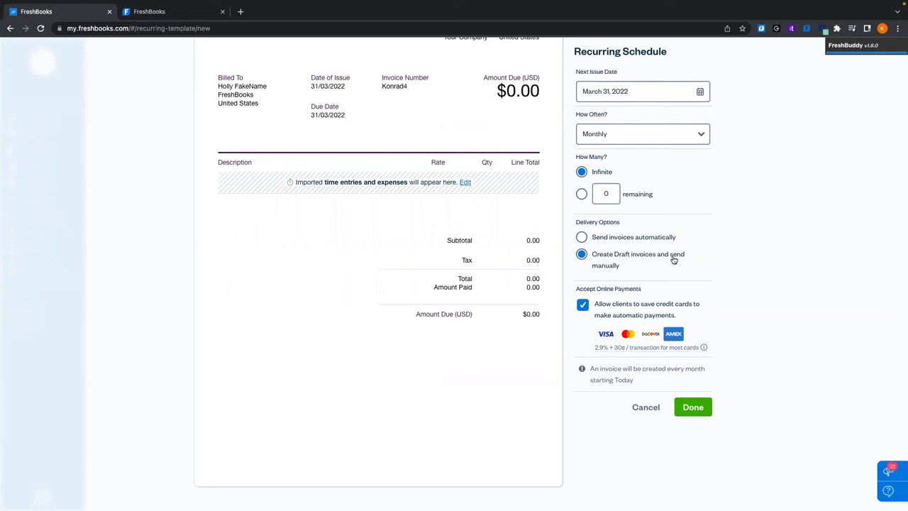
{"action": "left_click", "coordinate": [586, 239]}
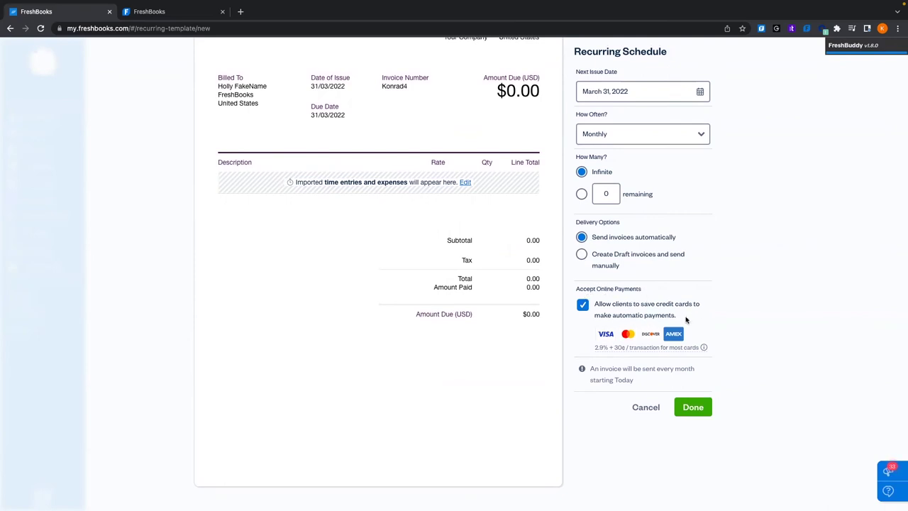
{"action": "left_click", "coordinate": [582, 305]}
{"action": "left_click", "coordinate": [582, 305]}
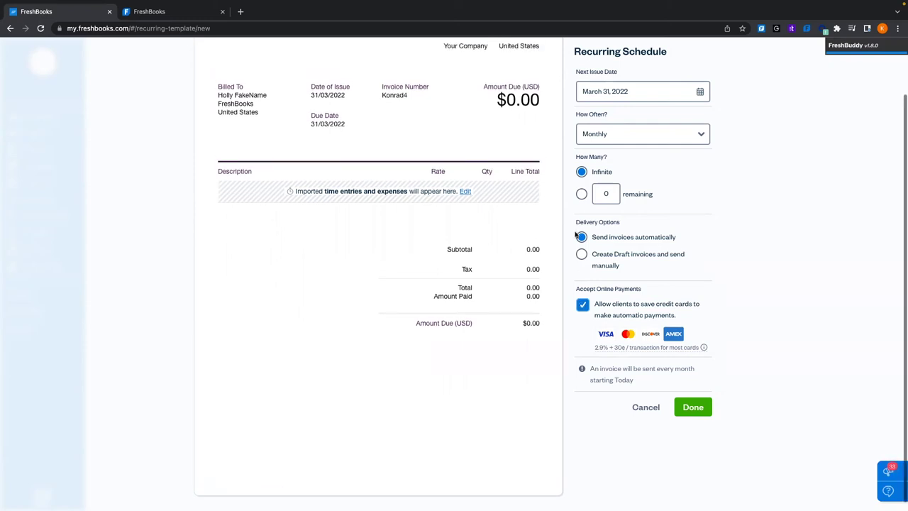
{"action": "scroll", "coordinate": [681, 241], "scroll_direction": "up", "scroll_amount": 2}
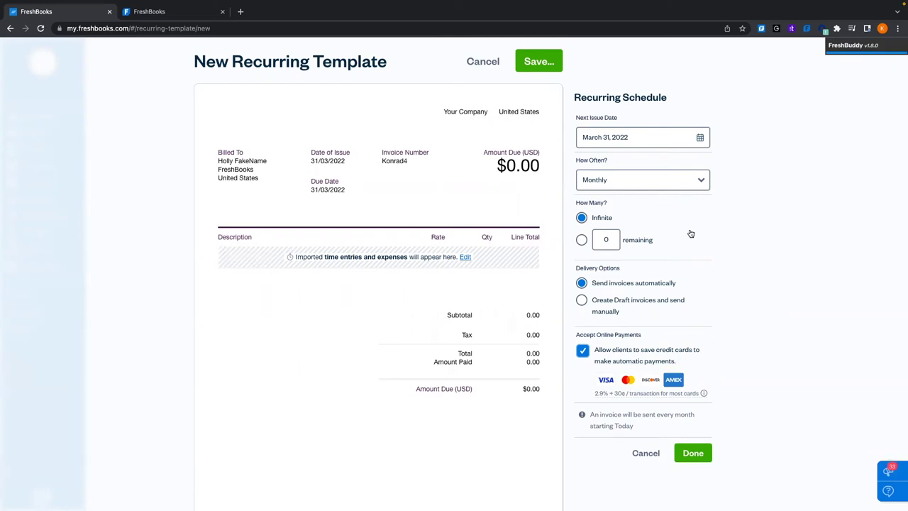
{"action": "left_click", "coordinate": [699, 453]}
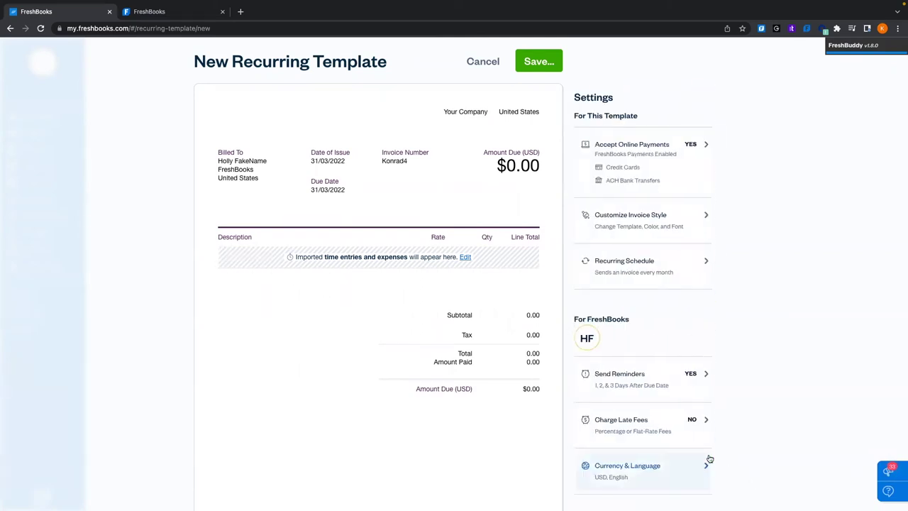
Recheck the recurring schedule without changes, then save the template for its recipient
{"action": "scroll", "coordinate": [804, 224], "scroll_direction": "down", "scroll_amount": 1}
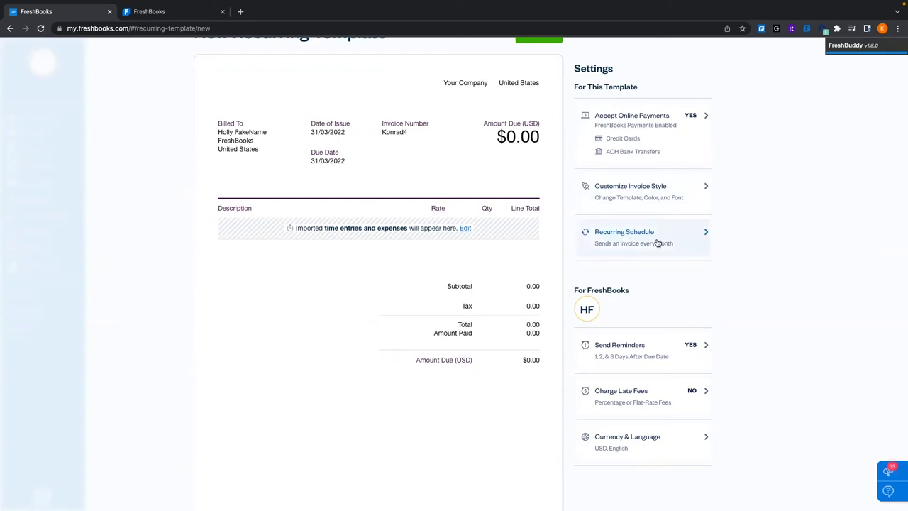
{"action": "left_click", "coordinate": [627, 246]}
{"action": "left_click", "coordinate": [699, 429]}
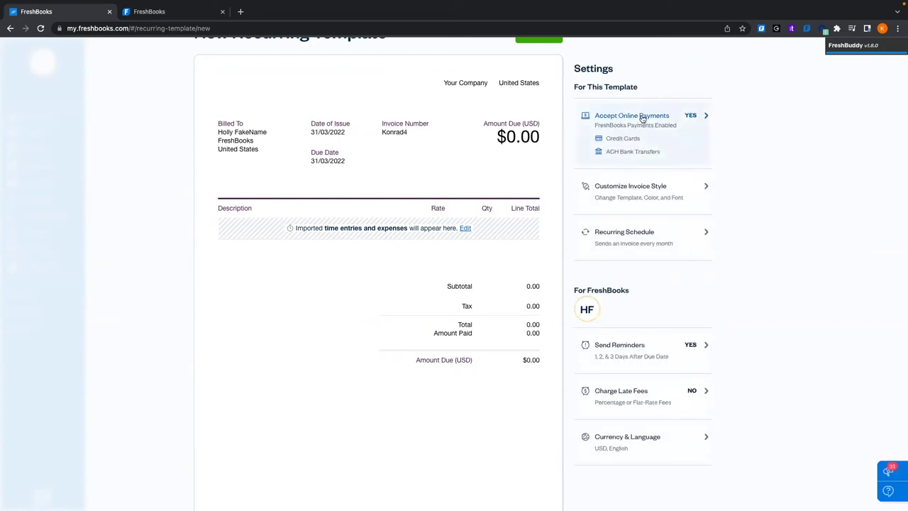
{"action": "scroll", "coordinate": [643, 162], "scroll_direction": "down", "scroll_amount": 1}
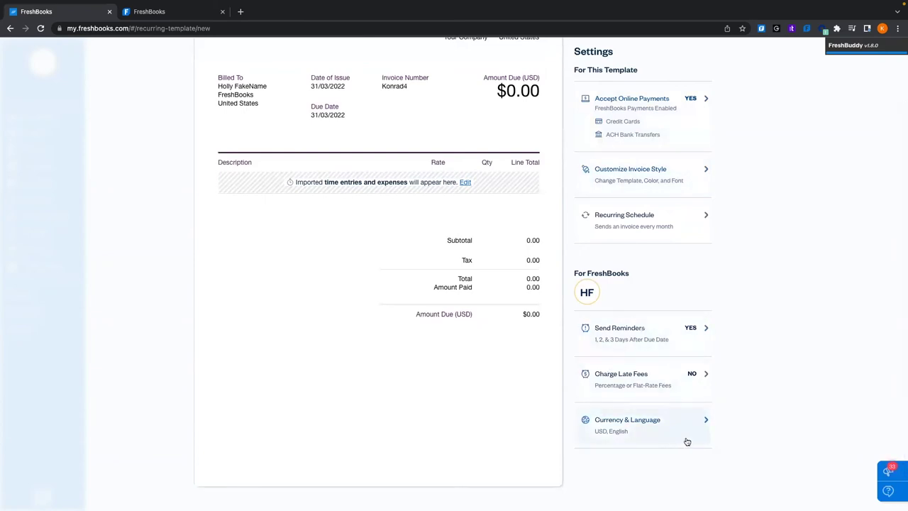
{"action": "mouse_move", "coordinate": [493, 415]}
{"action": "scroll", "coordinate": [396, 387], "scroll_direction": "up", "scroll_amount": 1}
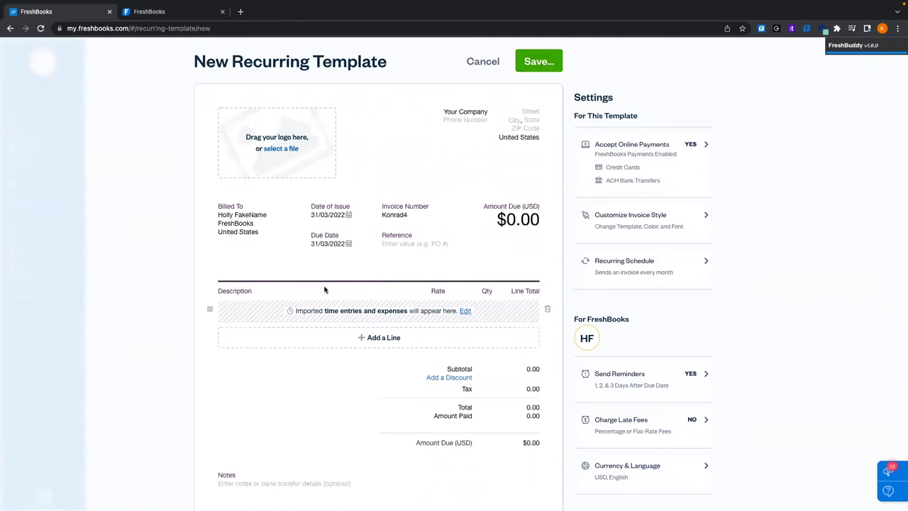
{"action": "left_click", "coordinate": [554, 68]}
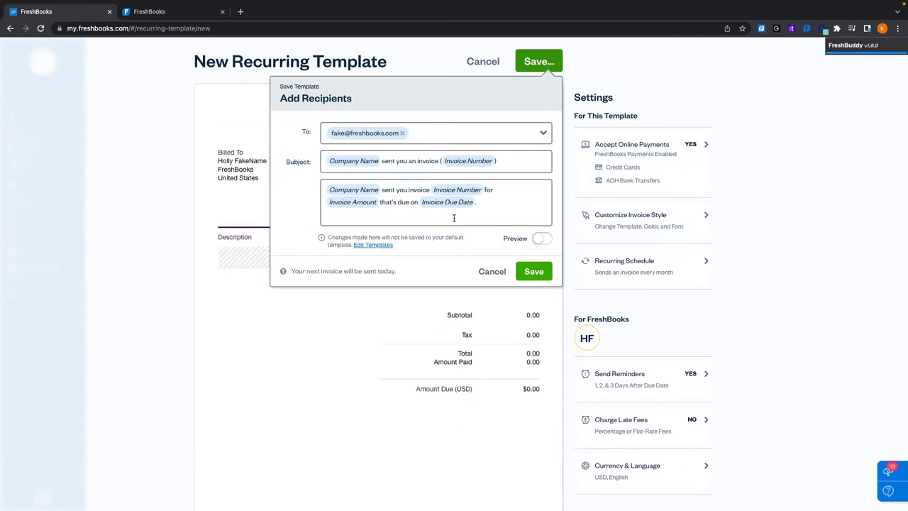
{"action": "left_click", "coordinate": [545, 274]}
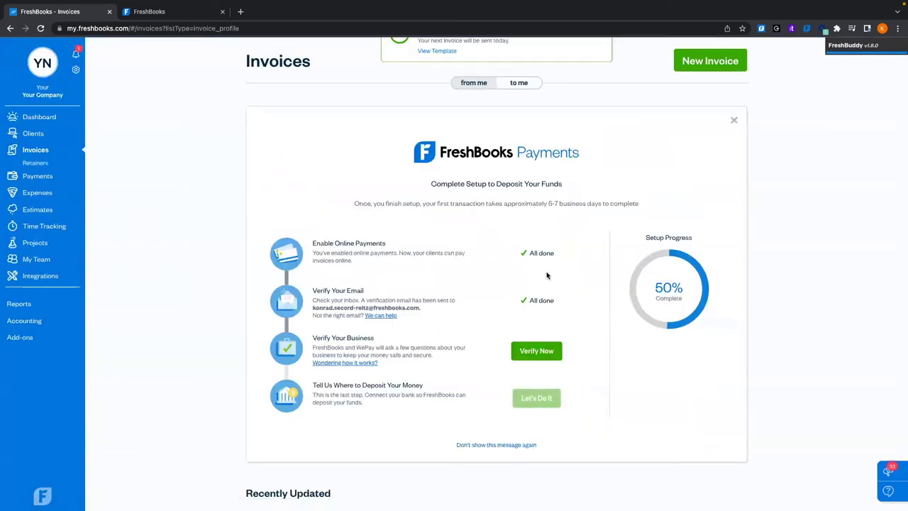
Start a blank new invoice and discard it unsaved
{"action": "scroll", "coordinate": [536, 359], "scroll_direction": "down", "scroll_amount": 10}
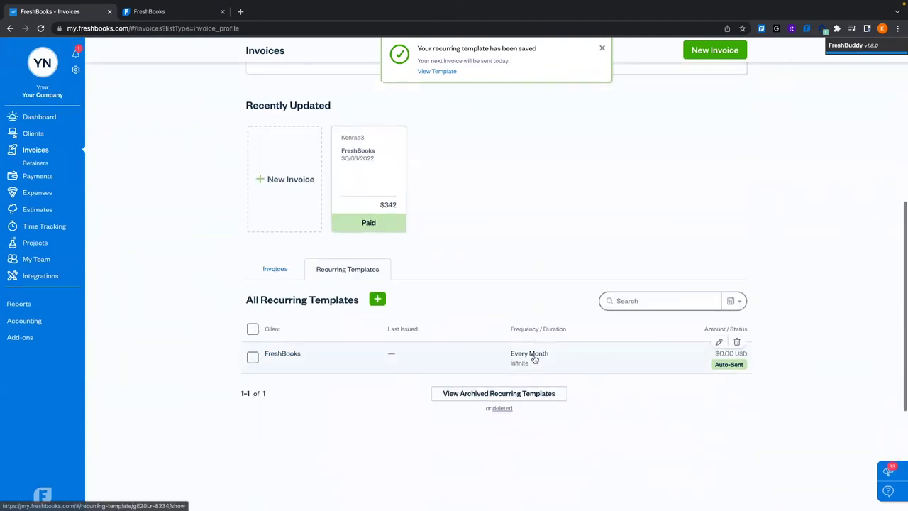
{"action": "mouse_move", "coordinate": [339, 184]}
{"action": "left_click", "coordinate": [306, 194]}
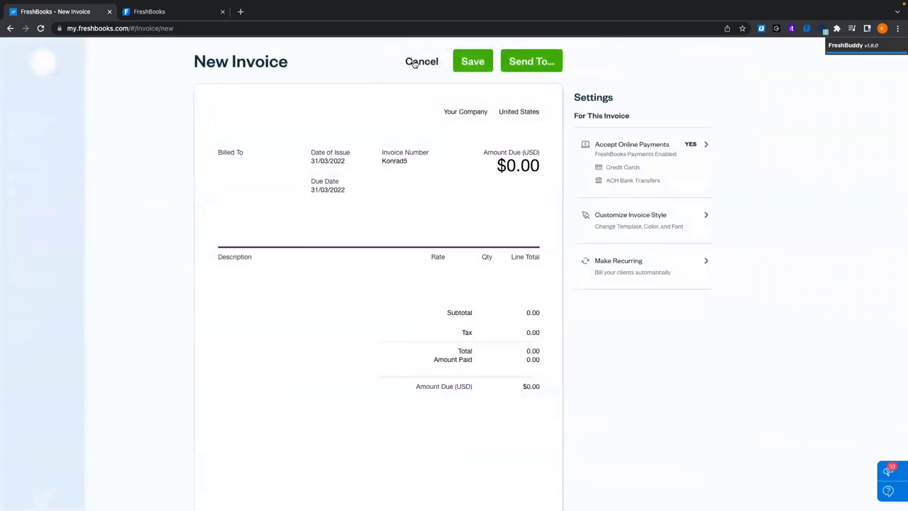
{"action": "left_click", "coordinate": [419, 63]}
{"action": "left_click", "coordinate": [546, 268]}
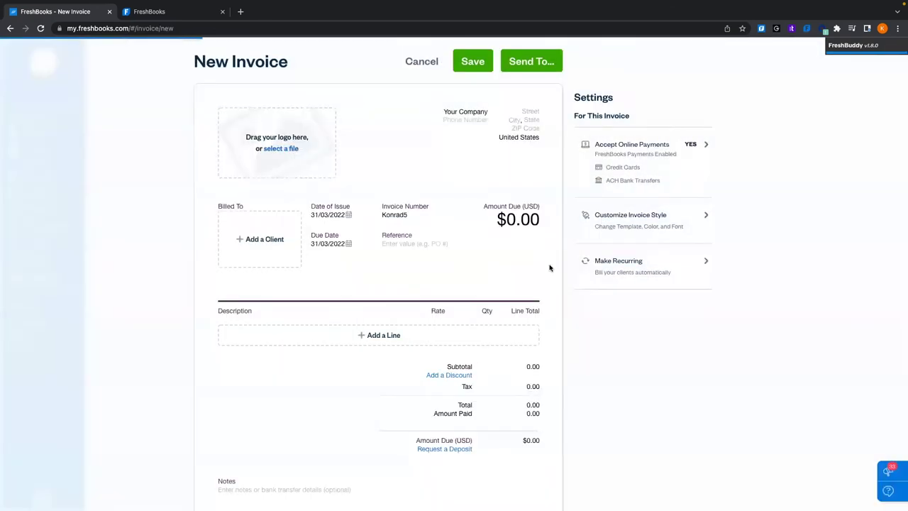
Open invoice Konrad4 from the full list of invoices
{"action": "scroll", "coordinate": [262, 359], "scroll_direction": "down", "scroll_amount": 3}
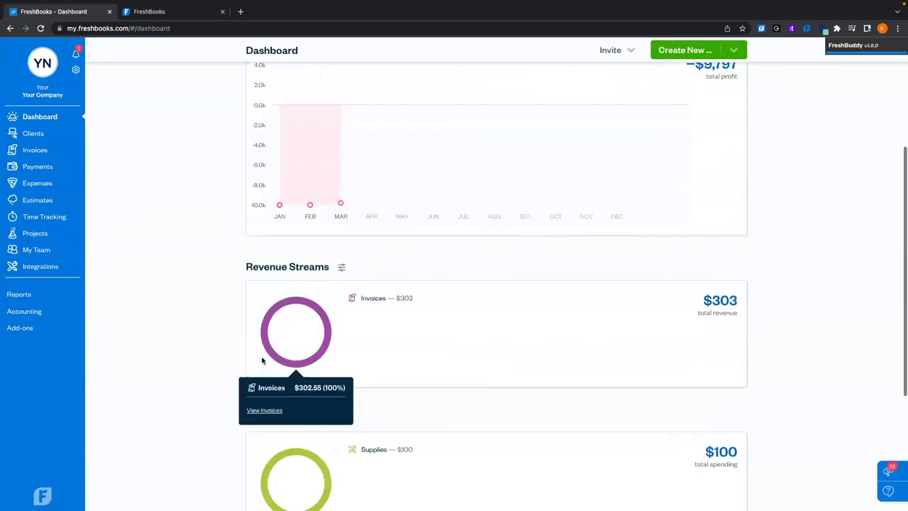
{"action": "left_click", "coordinate": [30, 152]}
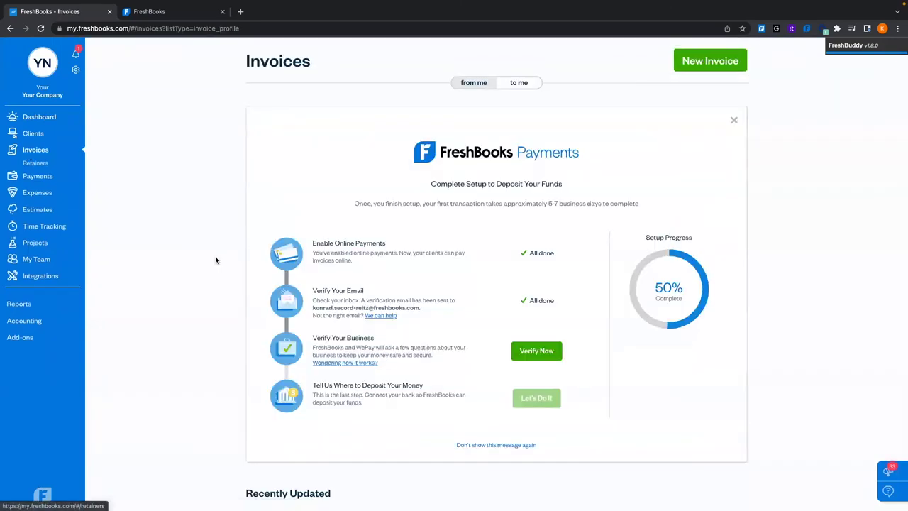
{"action": "scroll", "coordinate": [216, 259], "scroll_direction": "down", "scroll_amount": 5}
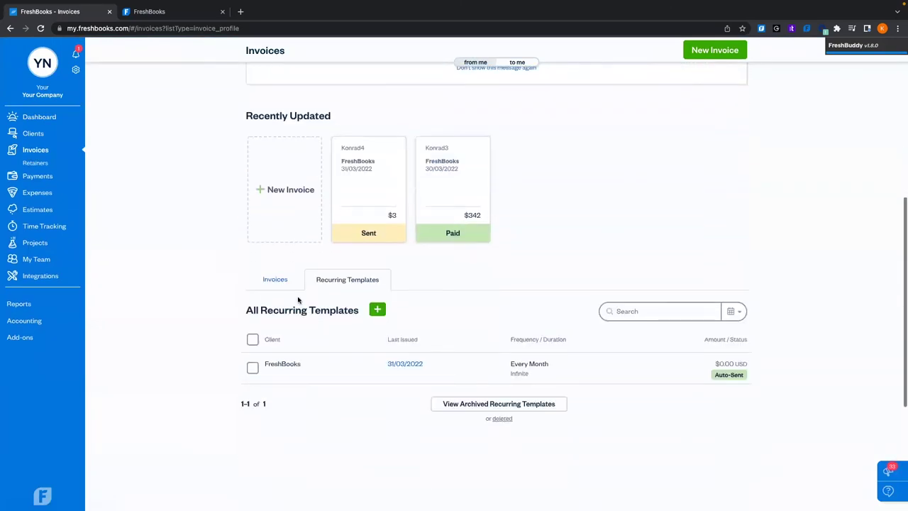
{"action": "left_click", "coordinate": [275, 279]}
{"action": "scroll", "coordinate": [203, 361], "scroll_direction": "down", "scroll_amount": 3}
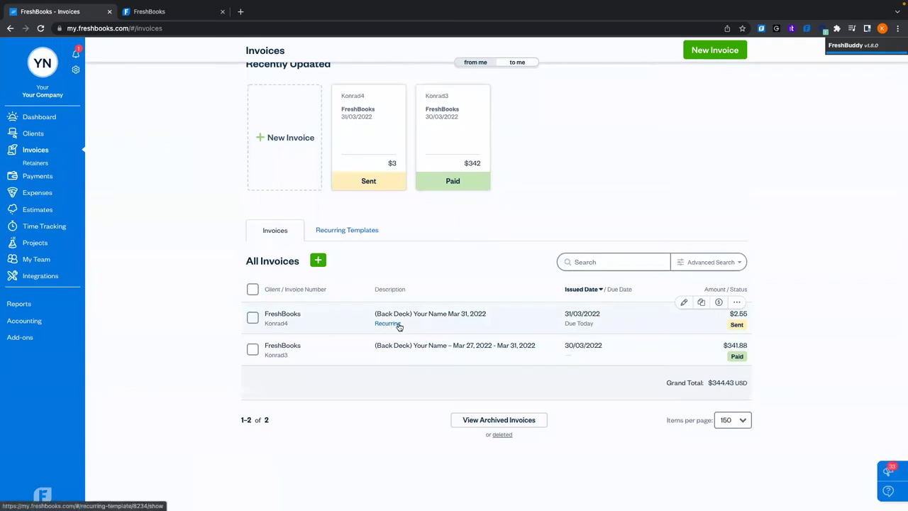
{"action": "mouse_move", "coordinate": [282, 327]}
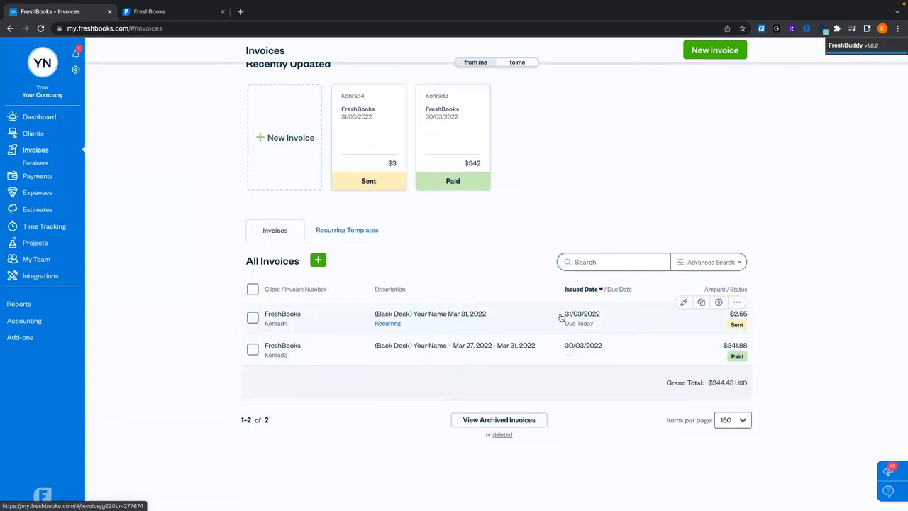
{"action": "left_click", "coordinate": [539, 327]}
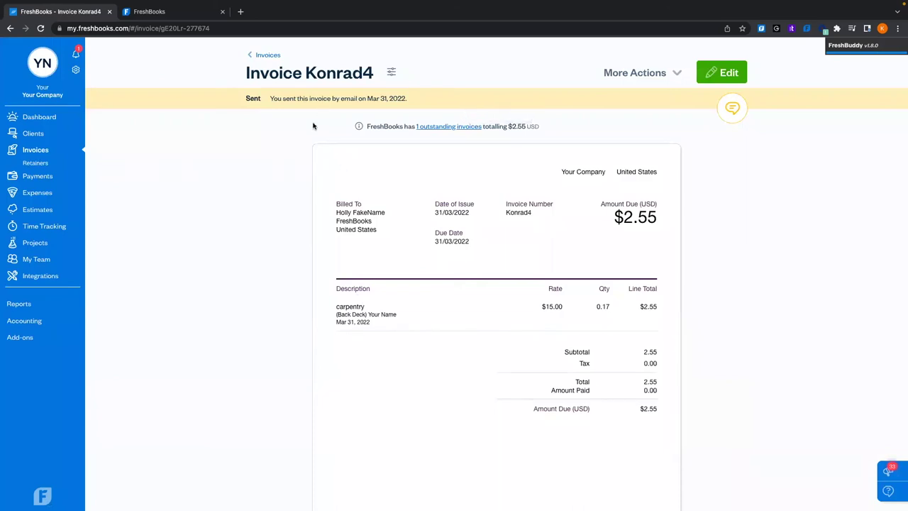
Review Konrad4's $2.55 amount due and empty payments, then go back to Invoices
{"action": "scroll", "coordinate": [450, 300], "scroll_direction": "down", "scroll_amount": 5}
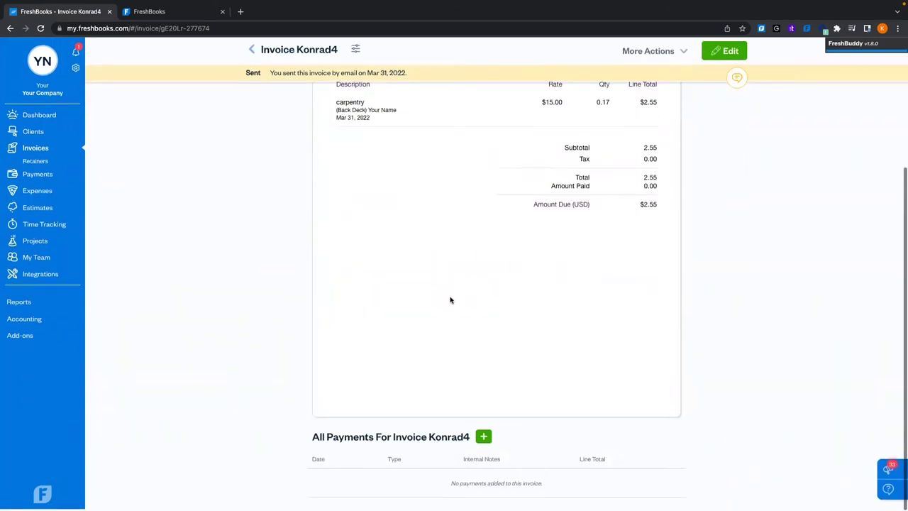
{"action": "scroll", "coordinate": [461, 338], "scroll_direction": "up", "scroll_amount": 5}
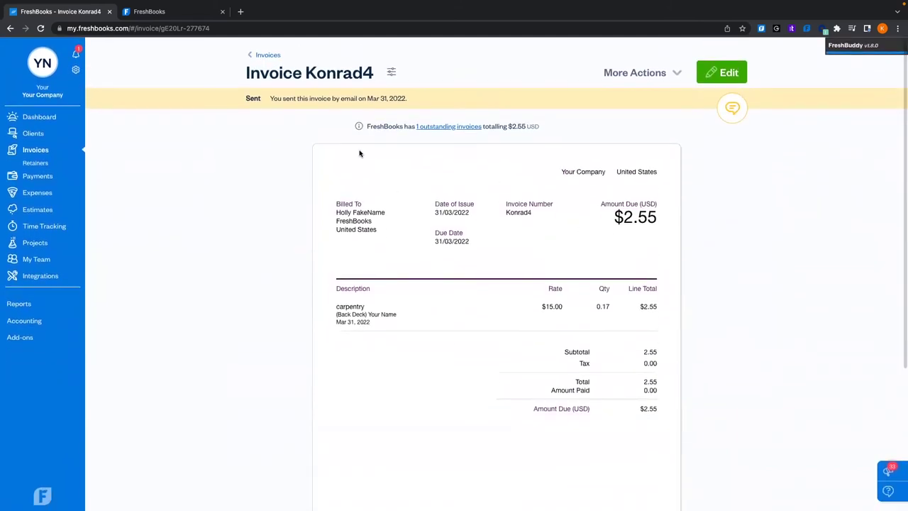
{"action": "left_click", "coordinate": [265, 55]}
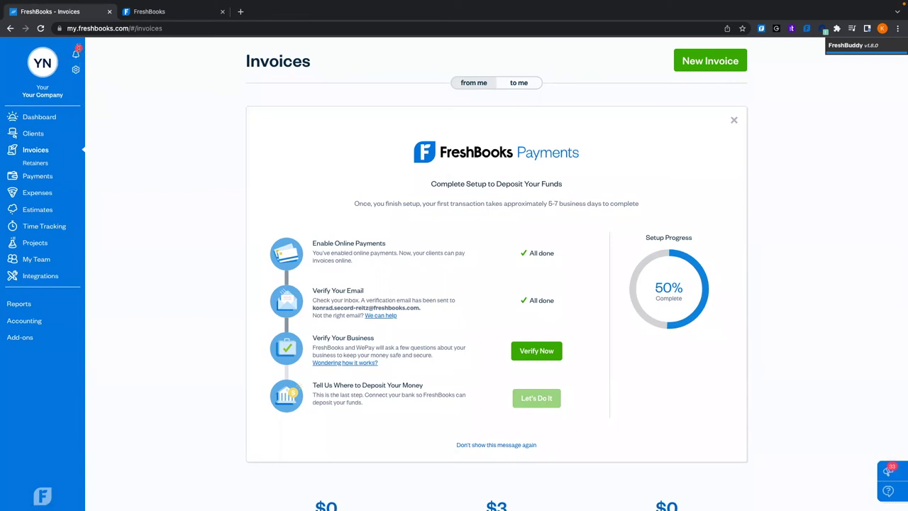
Dismiss the 'Get the mobile app' notification from the notifications list
{"action": "left_click", "coordinate": [76, 57]}
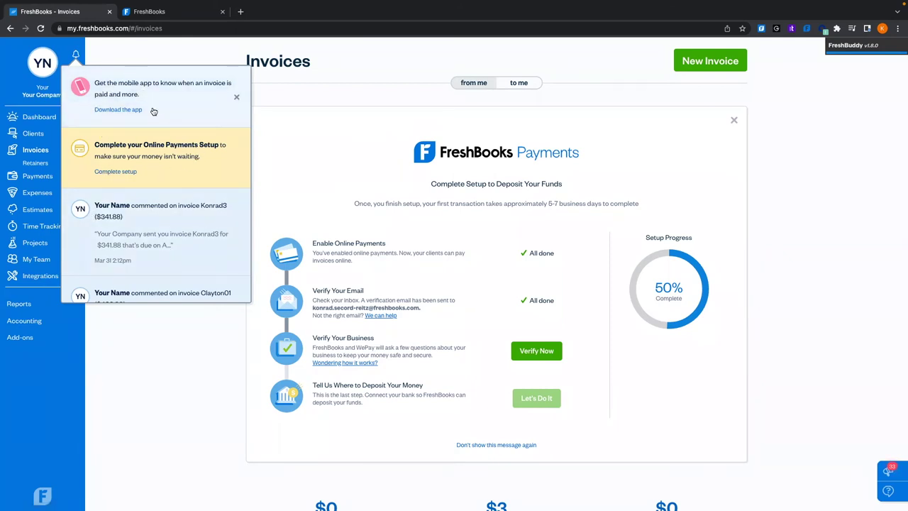
{"action": "left_click", "coordinate": [236, 96]}
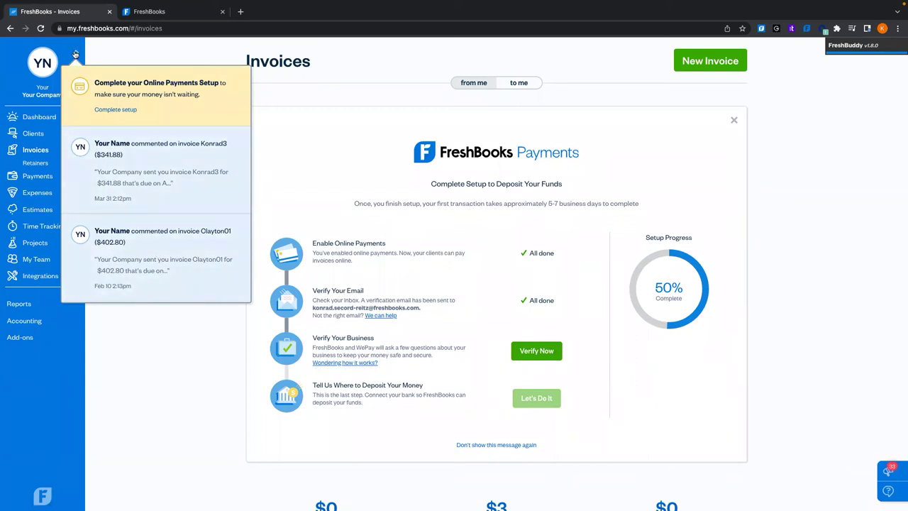
{"action": "left_click", "coordinate": [75, 55]}
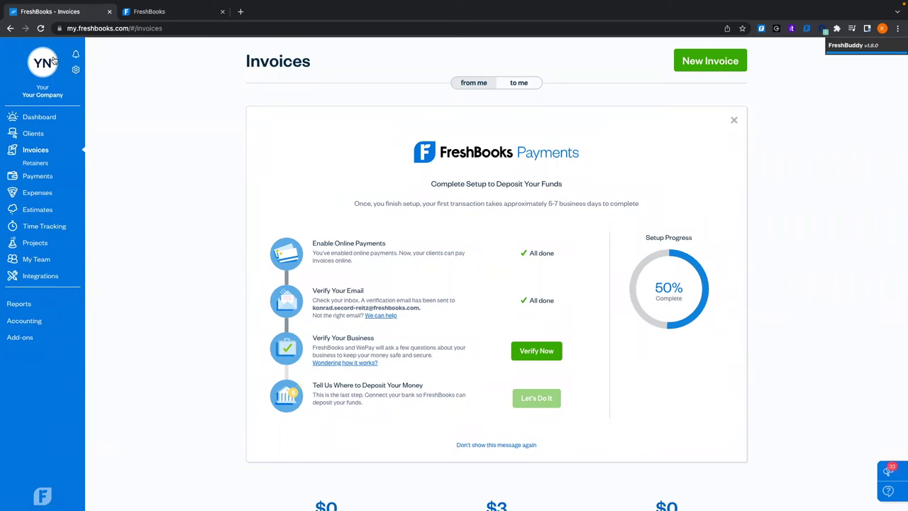
Browse the Settings tabs My Company, Logo & Theme and Email Notifications
{"action": "left_click", "coordinate": [76, 70]}
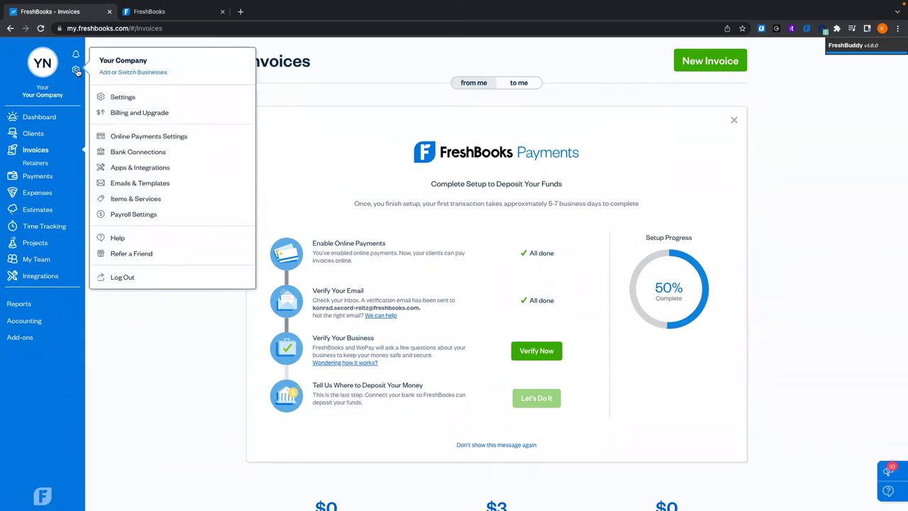
{"action": "left_click", "coordinate": [122, 97]}
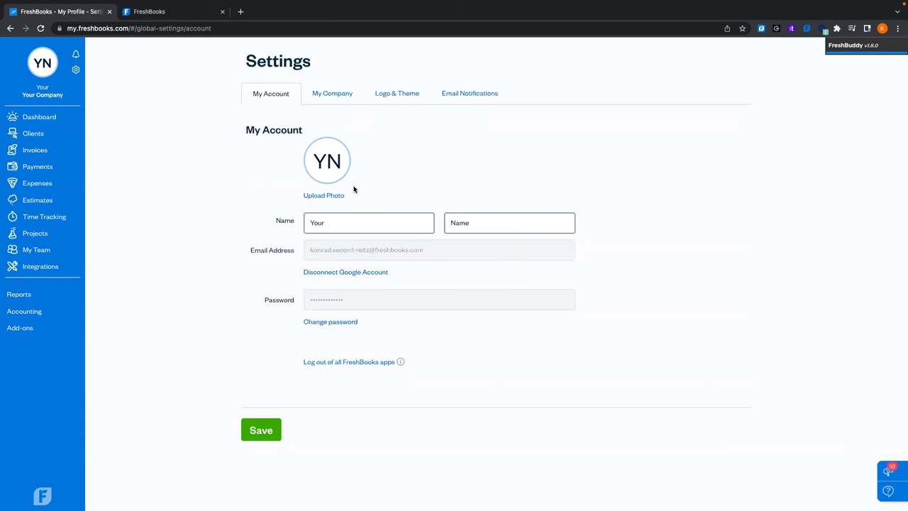
{"action": "left_click", "coordinate": [339, 93]}
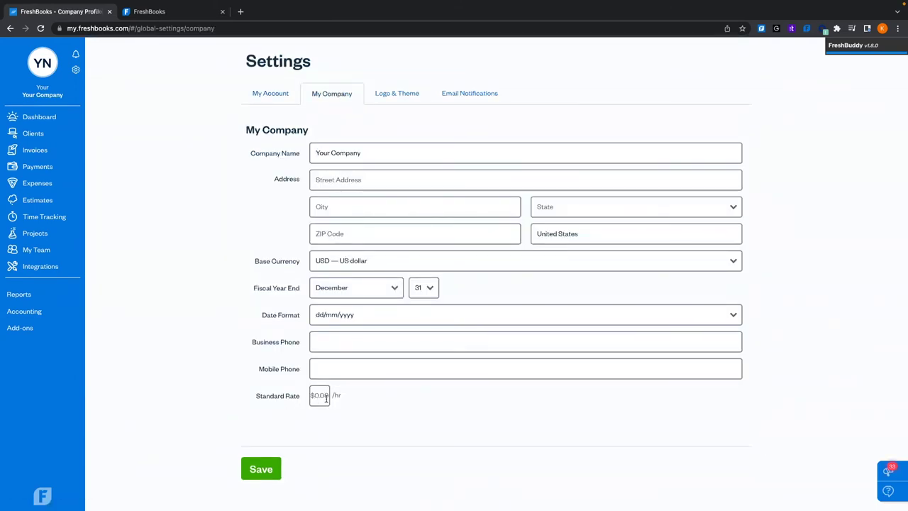
{"action": "left_click", "coordinate": [390, 95]}
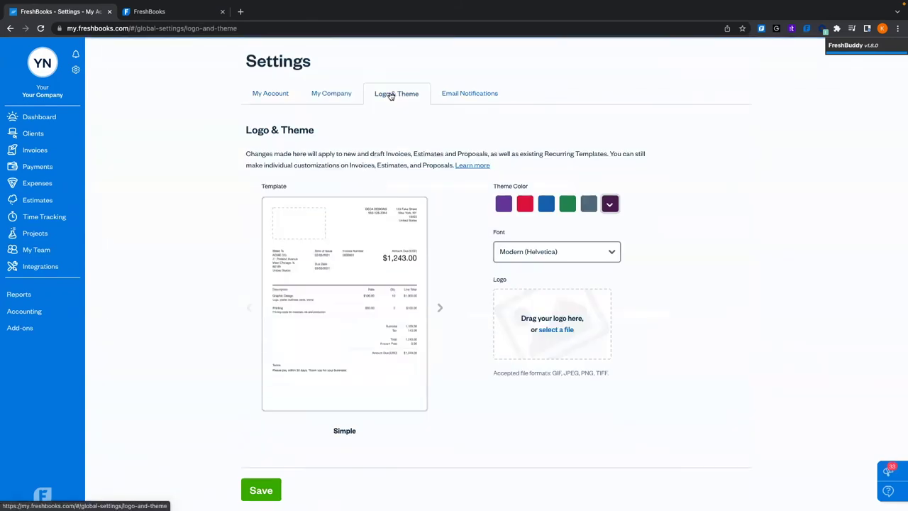
{"action": "left_click", "coordinate": [462, 99]}
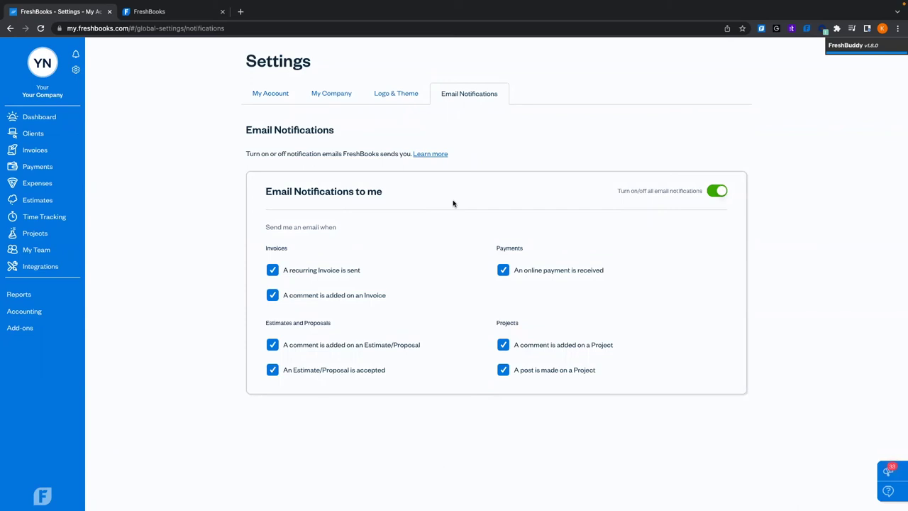
View the Billing and Upgrade plans and dismiss the upgrades-unavailable notice
{"action": "left_click", "coordinate": [76, 69]}
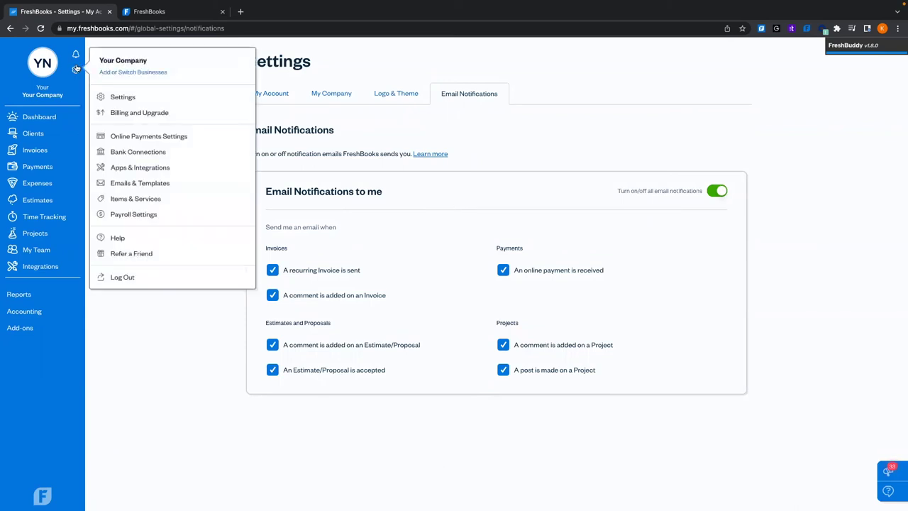
{"action": "left_click", "coordinate": [130, 113]}
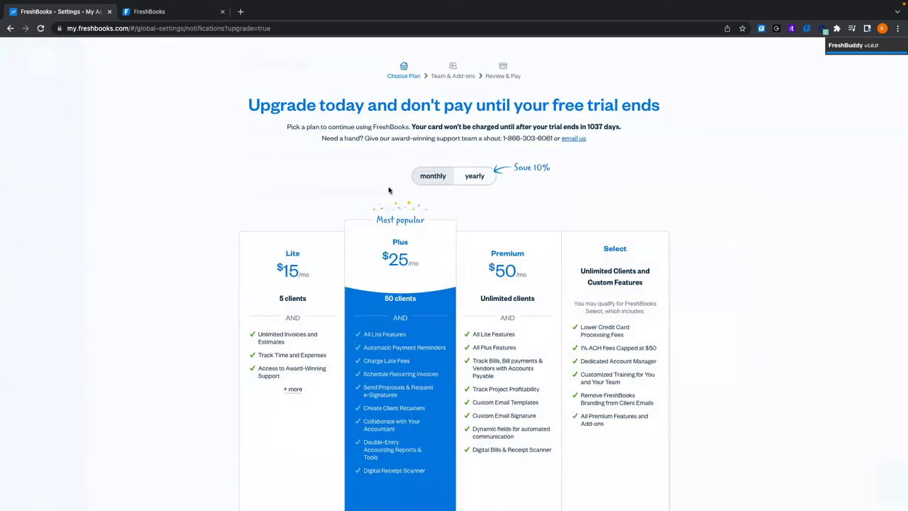
{"action": "scroll", "coordinate": [234, 120], "scroll_direction": "down", "scroll_amount": 2}
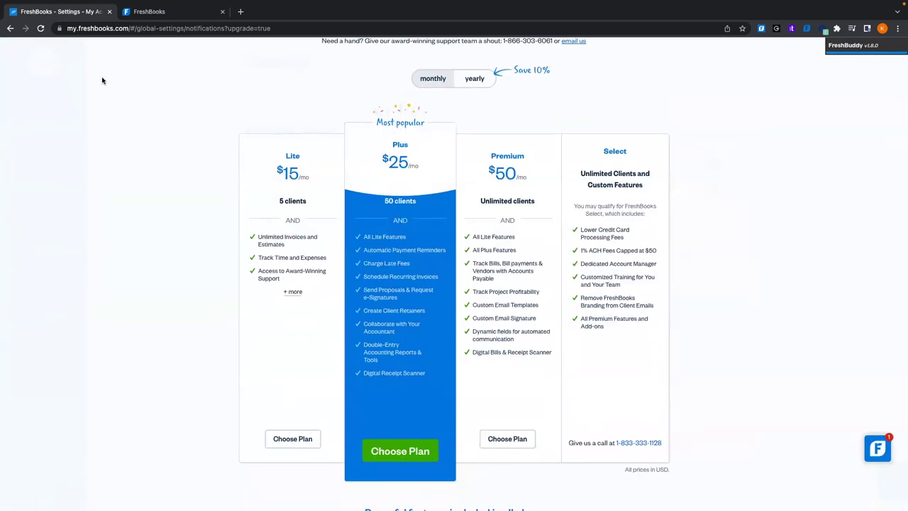
{"action": "scroll", "coordinate": [102, 80], "scroll_direction": "up", "scroll_amount": 2}
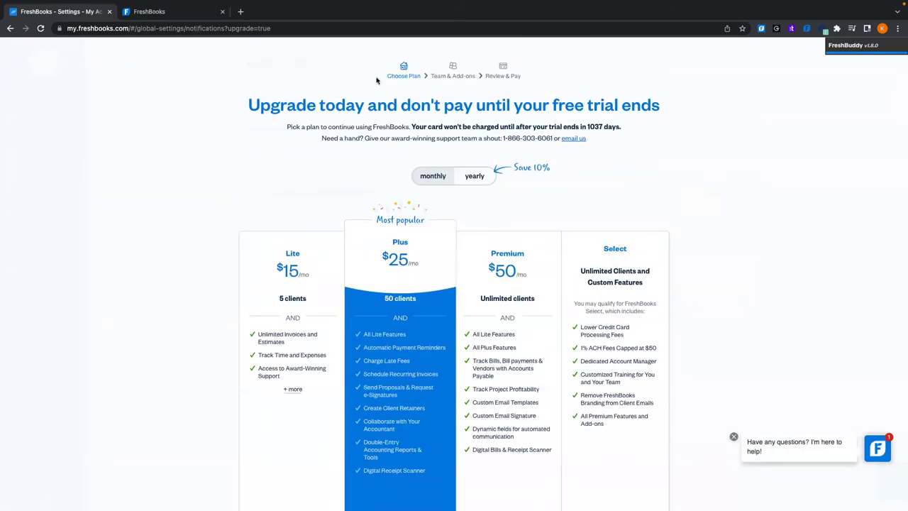
{"action": "scroll", "coordinate": [362, 264], "scroll_direction": "down", "scroll_amount": 1}
{"action": "scroll", "coordinate": [359, 269], "scroll_direction": "up", "scroll_amount": 1}
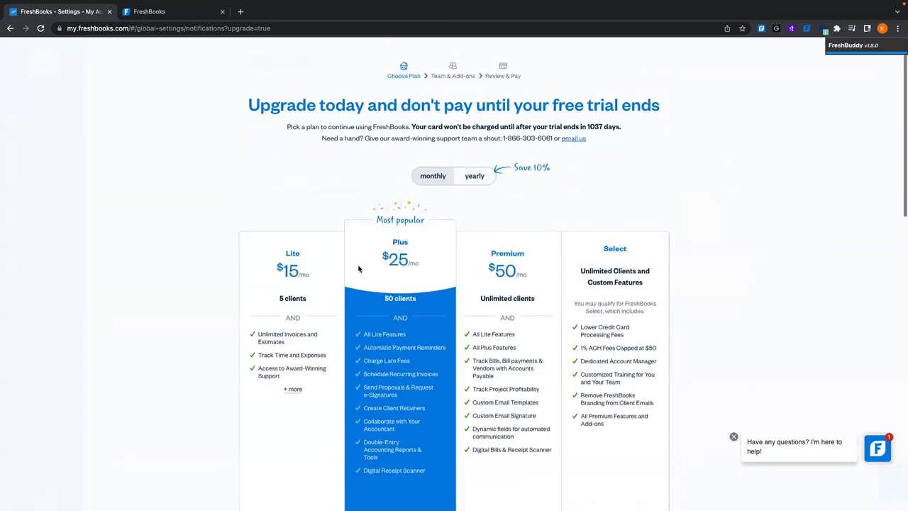
{"action": "scroll", "coordinate": [504, 314], "scroll_direction": "down", "scroll_amount": 1}
{"action": "scroll", "coordinate": [254, 231], "scroll_direction": "up", "scroll_amount": 1}
{"action": "left_click", "coordinate": [40, 28]}
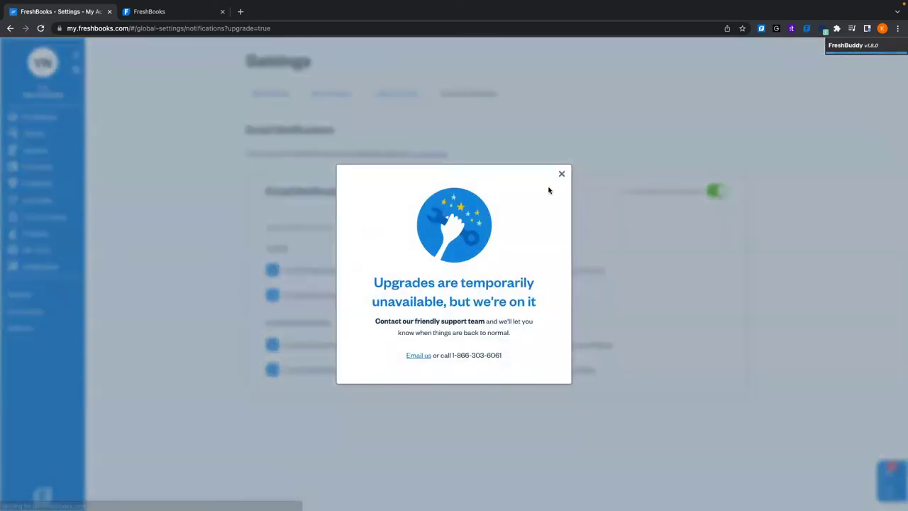
{"action": "left_click", "coordinate": [561, 174]}
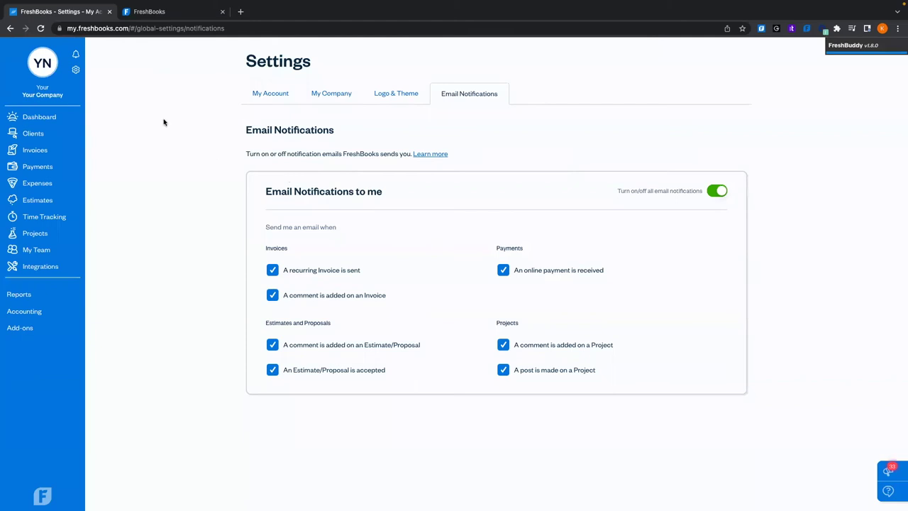
{"action": "left_click", "coordinate": [75, 70]}
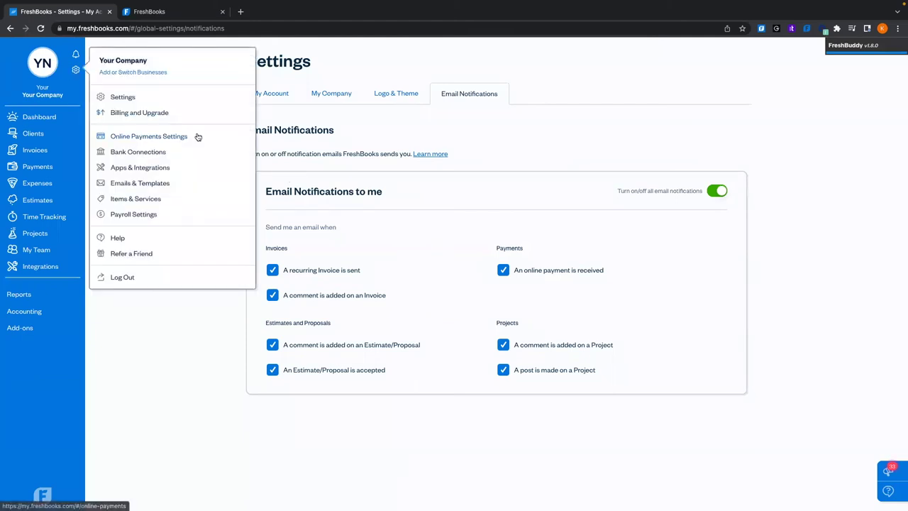
Open Online Payments Settings and check its empty All Transactions list
{"action": "left_click", "coordinate": [158, 137]}
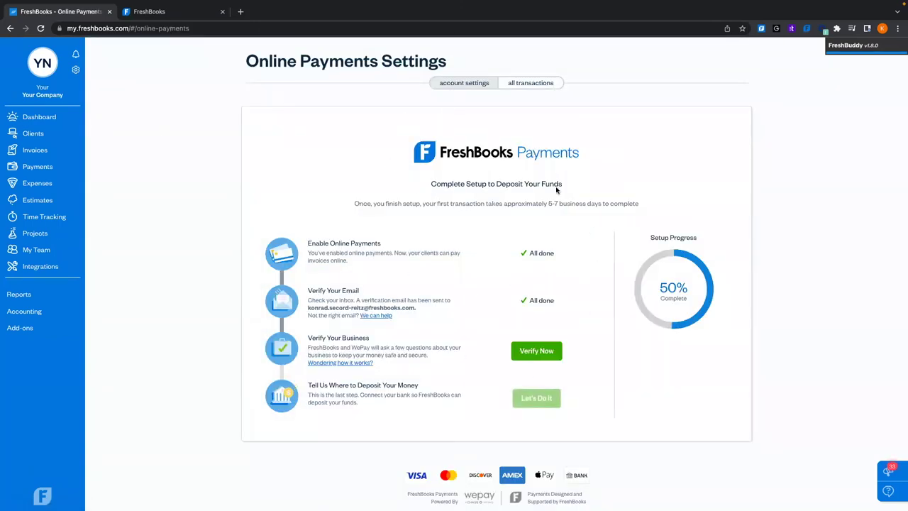
{"action": "scroll", "coordinate": [628, 287], "scroll_direction": "down", "scroll_amount": 6}
{"action": "scroll", "coordinate": [441, 289], "scroll_direction": "down", "scroll_amount": 10}
{"action": "scroll", "coordinate": [442, 288], "scroll_direction": "up", "scroll_amount": 10}
{"action": "left_click", "coordinate": [538, 85]}
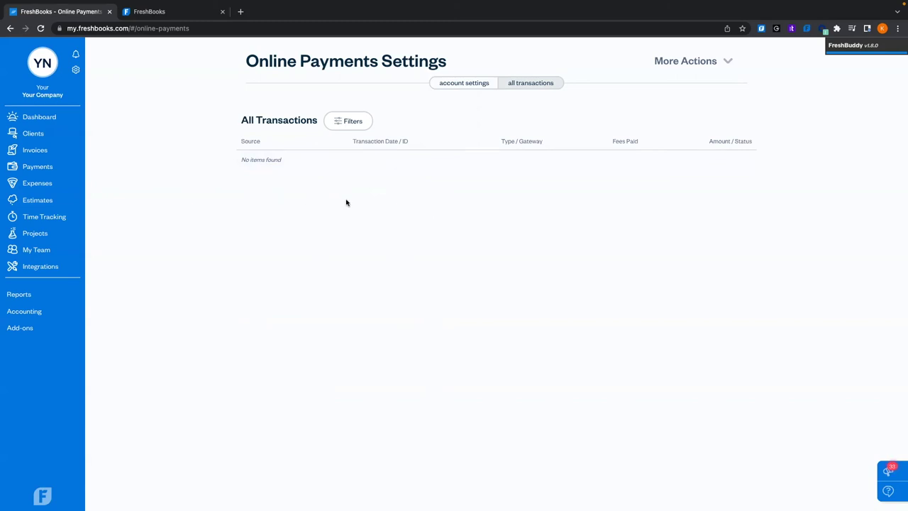
{"action": "left_click", "coordinate": [76, 69]}
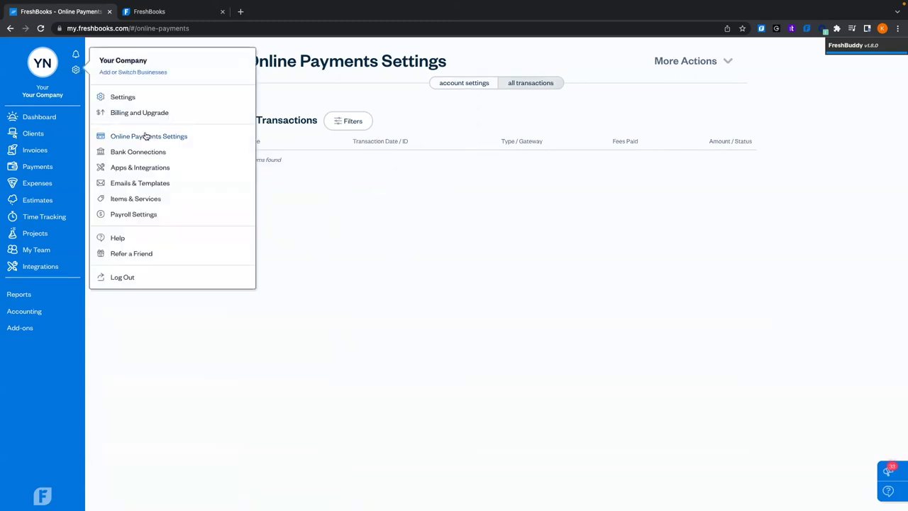
Open Bank Connections to see banks like Chase, Bank of America and PayPal
{"action": "left_click", "coordinate": [142, 155]}
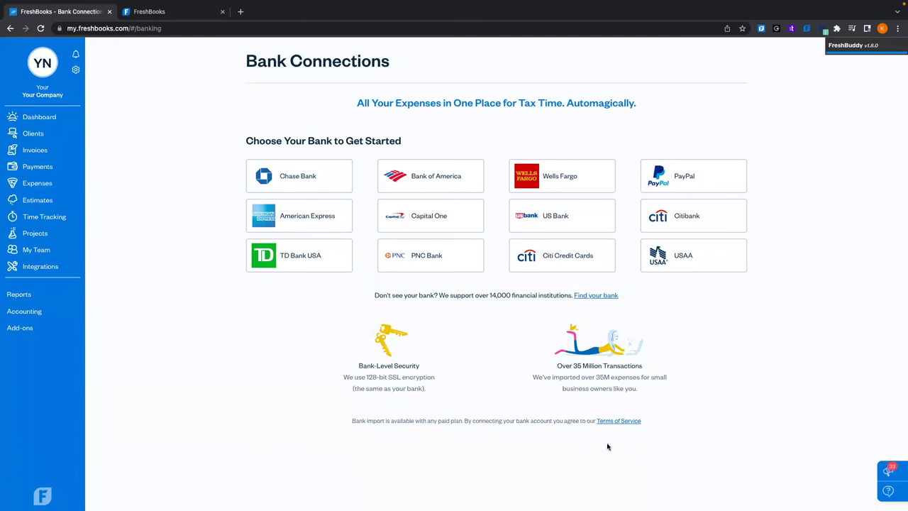
Search Support for 'bank import', read 'How can I import Expenses from my bank account?', then return to FreshBooks
{"action": "left_click", "coordinate": [171, 17]}
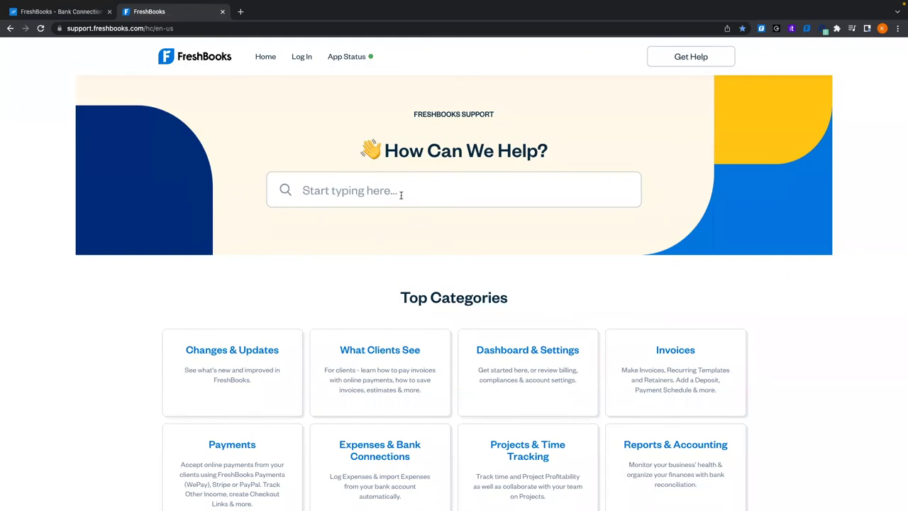
{"action": "type", "text": "bank import"}
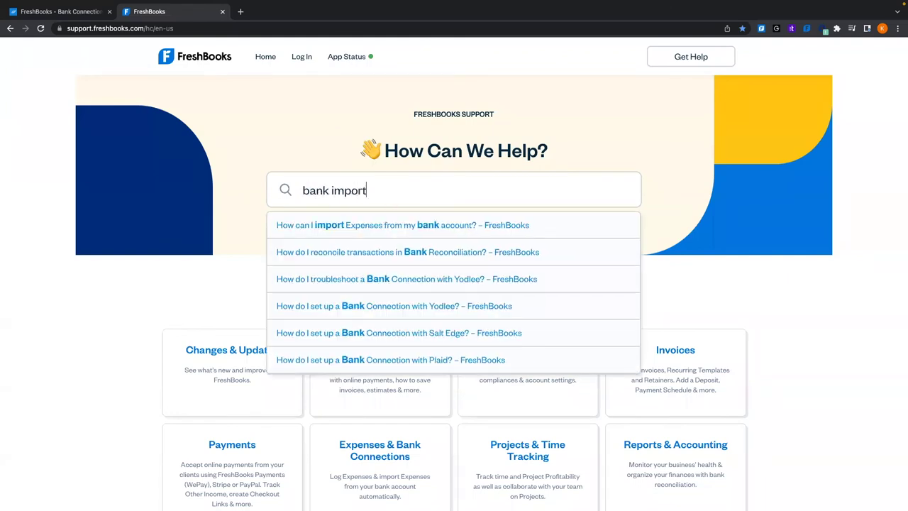
{"action": "left_click", "coordinate": [385, 226]}
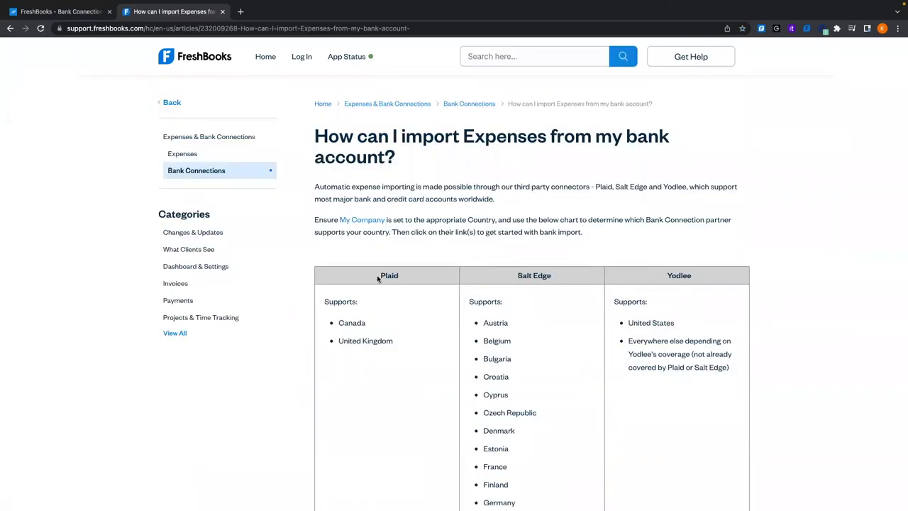
{"action": "scroll", "coordinate": [662, 284], "scroll_direction": "down", "scroll_amount": 10}
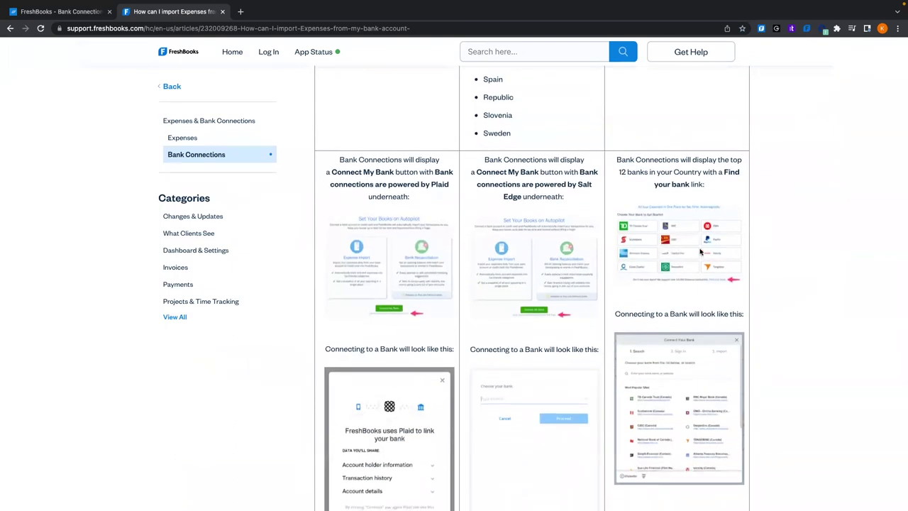
{"action": "left_click", "coordinate": [78, 12]}
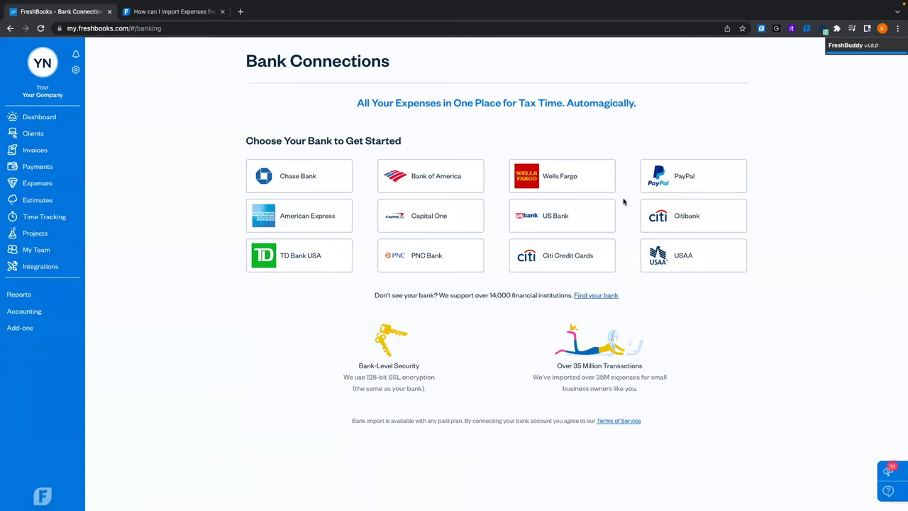
{"action": "left_click", "coordinate": [608, 295]}
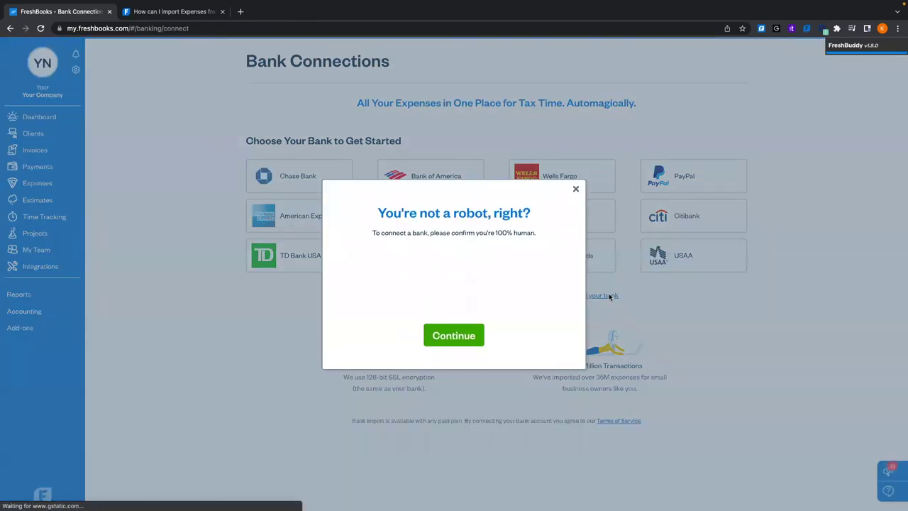
{"action": "left_click", "coordinate": [393, 286]}
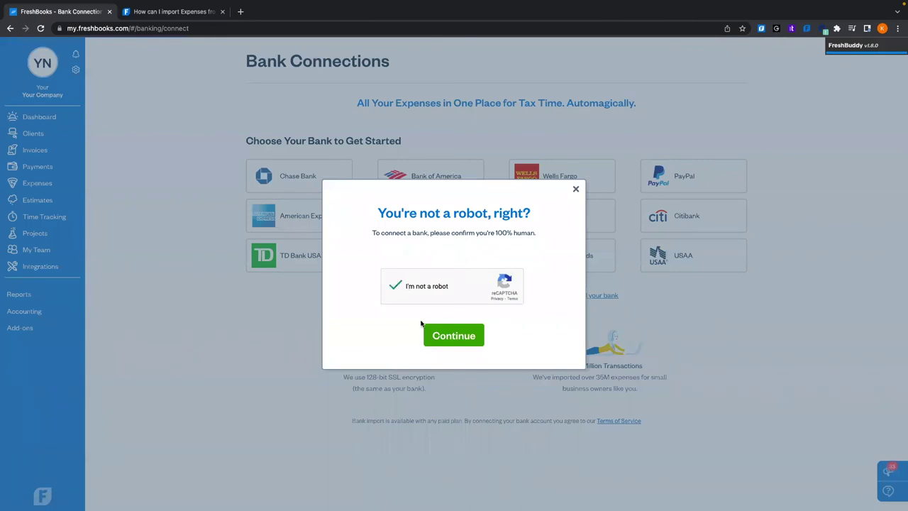
{"action": "left_click", "coordinate": [448, 338]}
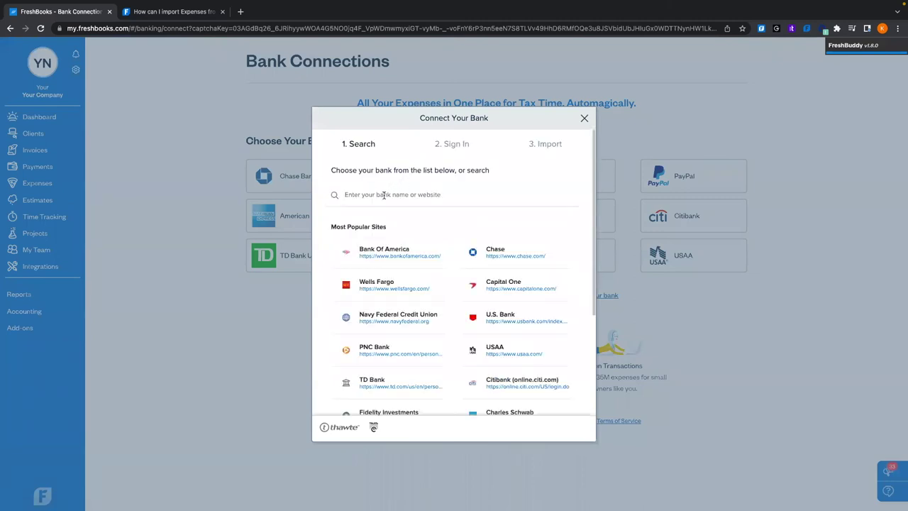
{"action": "type", "text": "TD"}
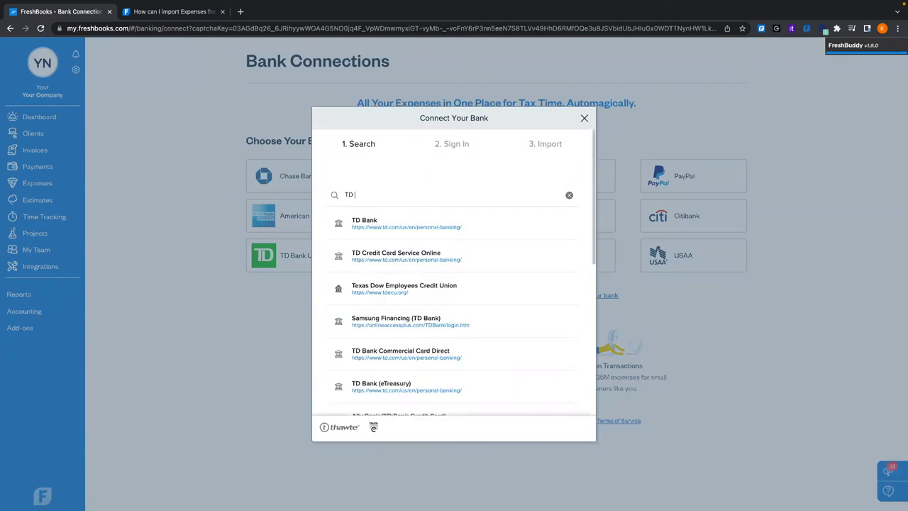
{"action": "left_click", "coordinate": [378, 224]}
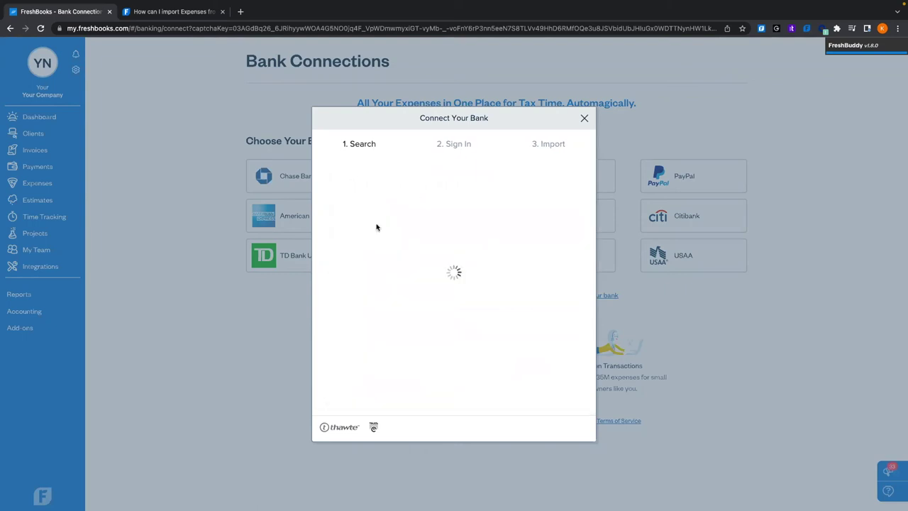
{"action": "scroll", "coordinate": [437, 232], "scroll_direction": "down", "scroll_amount": 1}
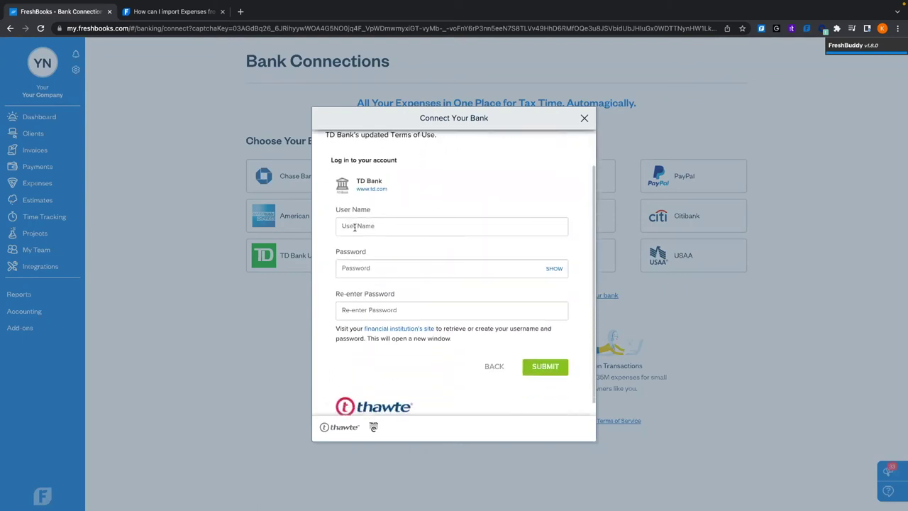
{"action": "scroll", "coordinate": [425, 266], "scroll_direction": "down", "scroll_amount": 1}
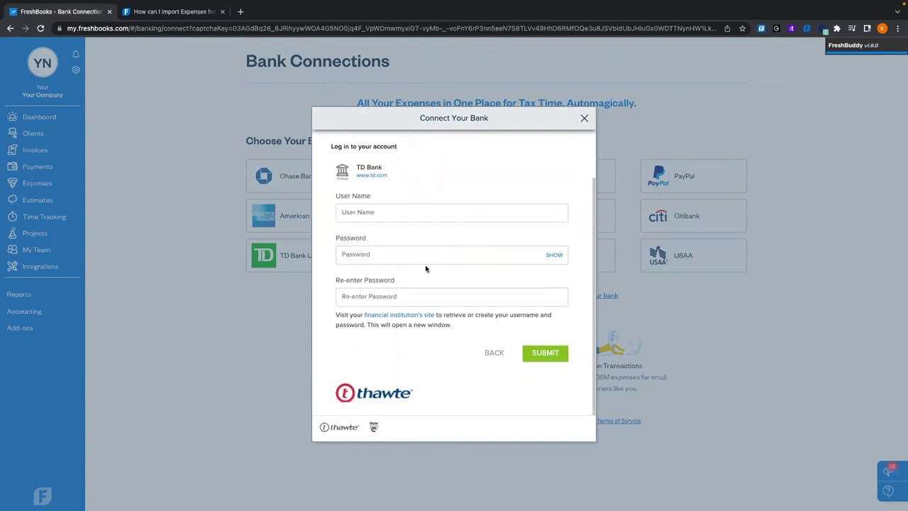
{"action": "left_click", "coordinate": [494, 353]}
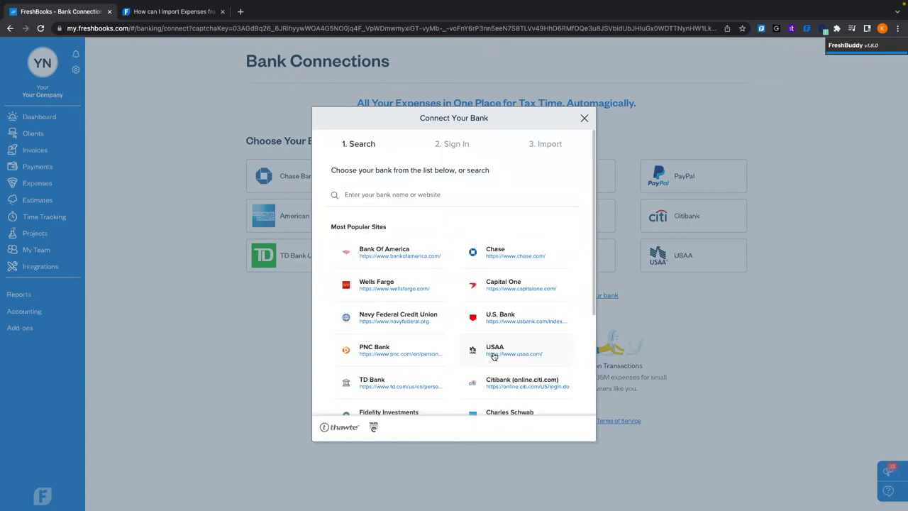
{"action": "left_click", "coordinate": [583, 116]}
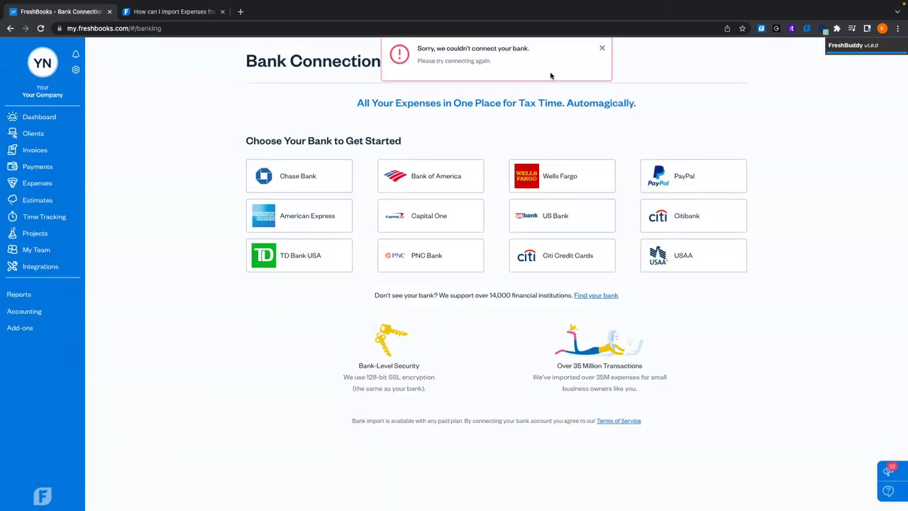
{"action": "left_click", "coordinate": [602, 49]}
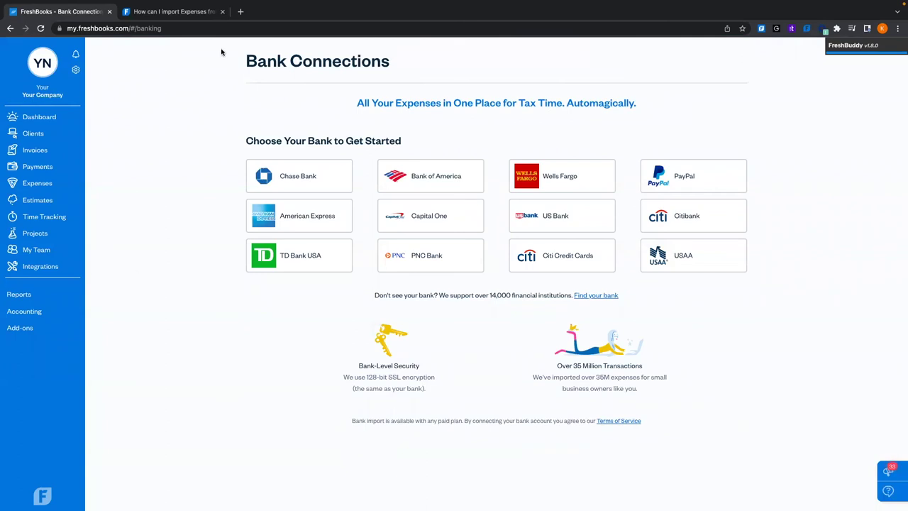
{"action": "left_click", "coordinate": [176, 11]}
Open the 'Set Up a Bank Connection with Yodlee' article and read through its setup steps
{"action": "scroll", "coordinate": [517, 261], "scroll_direction": "down", "scroll_amount": 2}
{"action": "scroll", "coordinate": [517, 261], "scroll_direction": "down", "scroll_amount": 5}
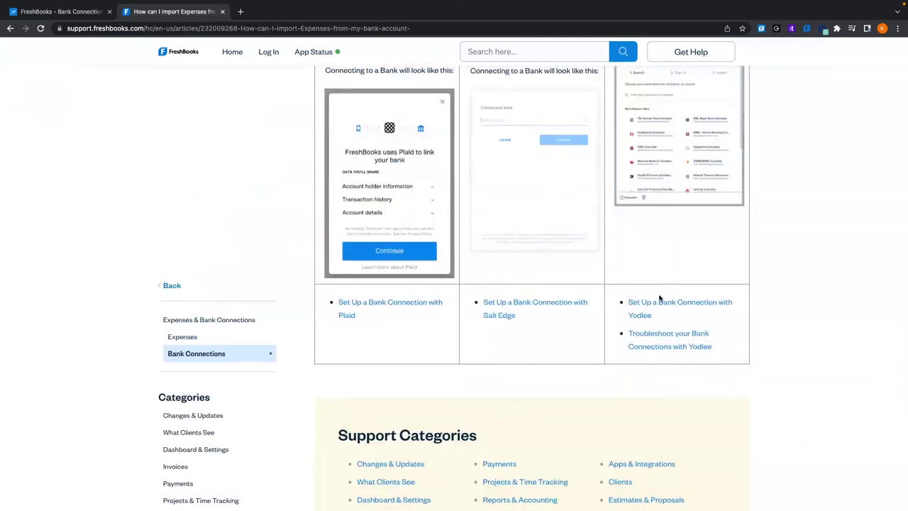
{"action": "left_click", "coordinate": [657, 303]}
{"action": "scroll", "coordinate": [654, 306], "scroll_direction": "down", "scroll_amount": 10}
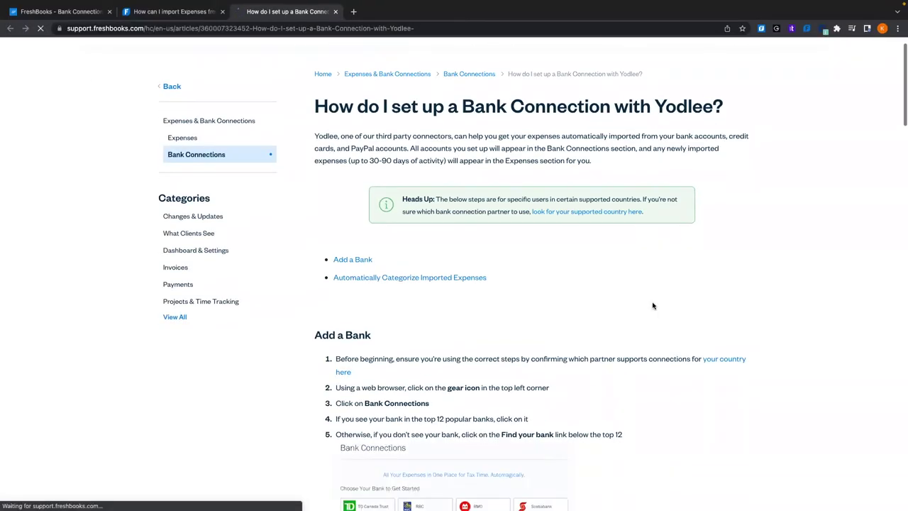
{"action": "scroll", "coordinate": [654, 306], "scroll_direction": "down", "scroll_amount": 6}
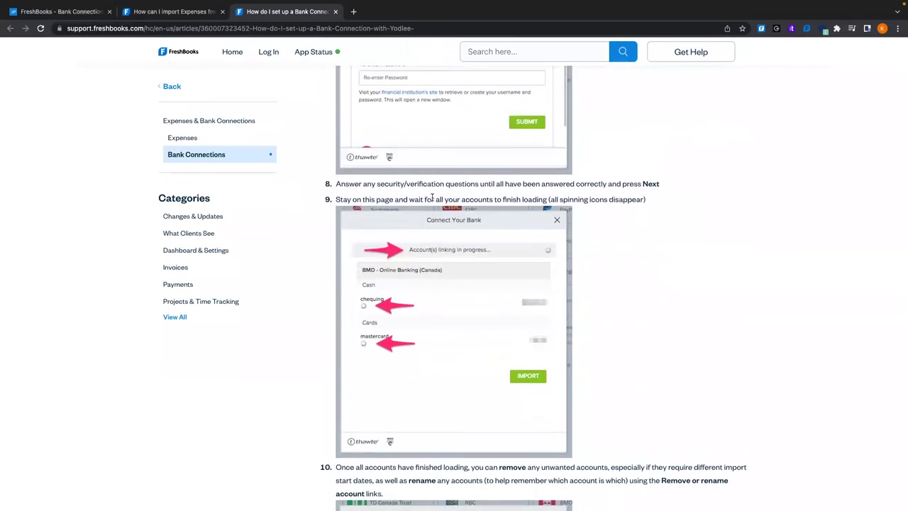
{"action": "scroll", "coordinate": [475, 263], "scroll_direction": "down", "scroll_amount": 2}
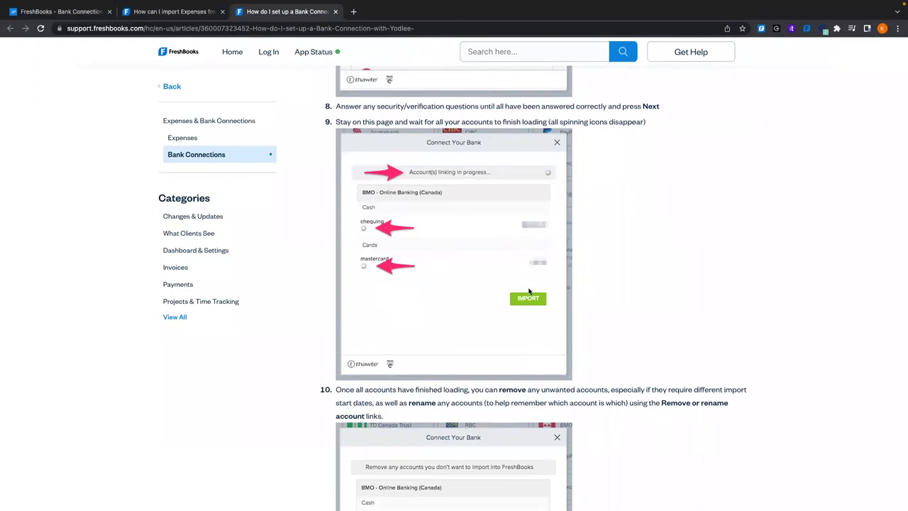
{"action": "scroll", "coordinate": [529, 291], "scroll_direction": "down", "scroll_amount": 7}
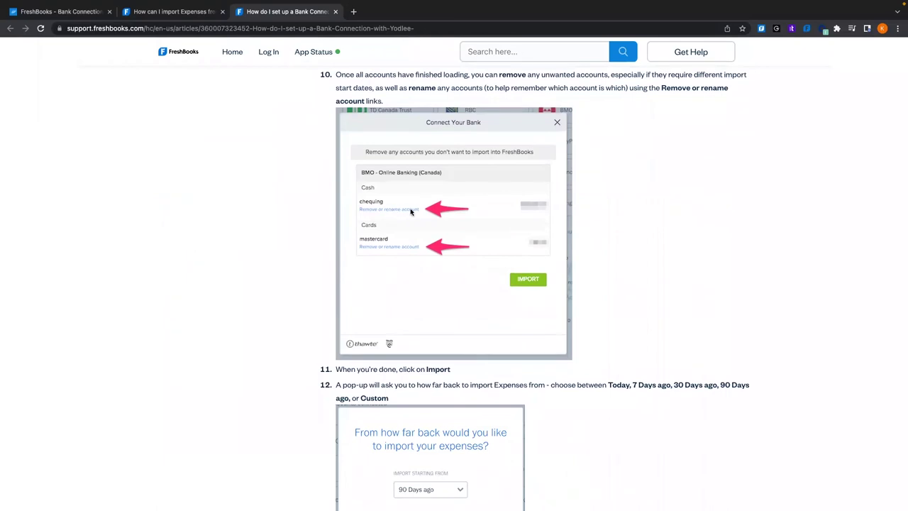
{"action": "scroll", "coordinate": [490, 284], "scroll_direction": "down", "scroll_amount": 1}
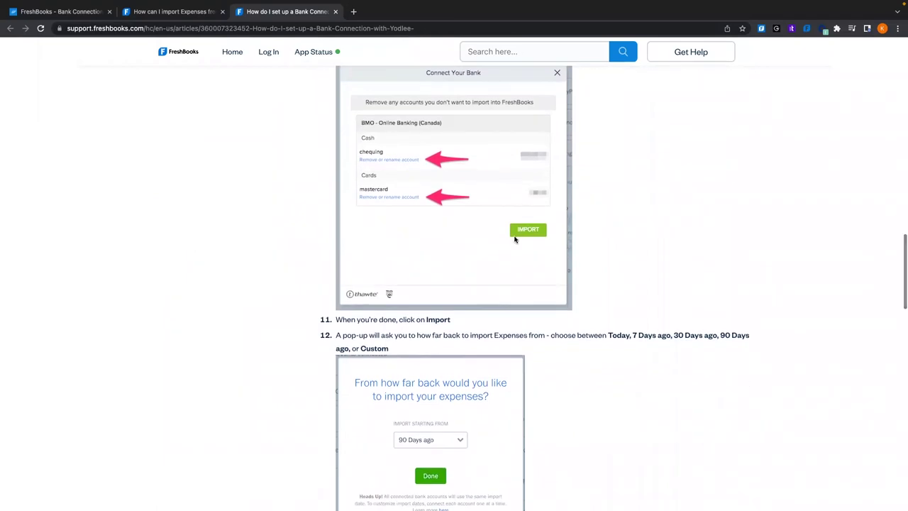
{"action": "scroll", "coordinate": [532, 234], "scroll_direction": "down", "scroll_amount": 4}
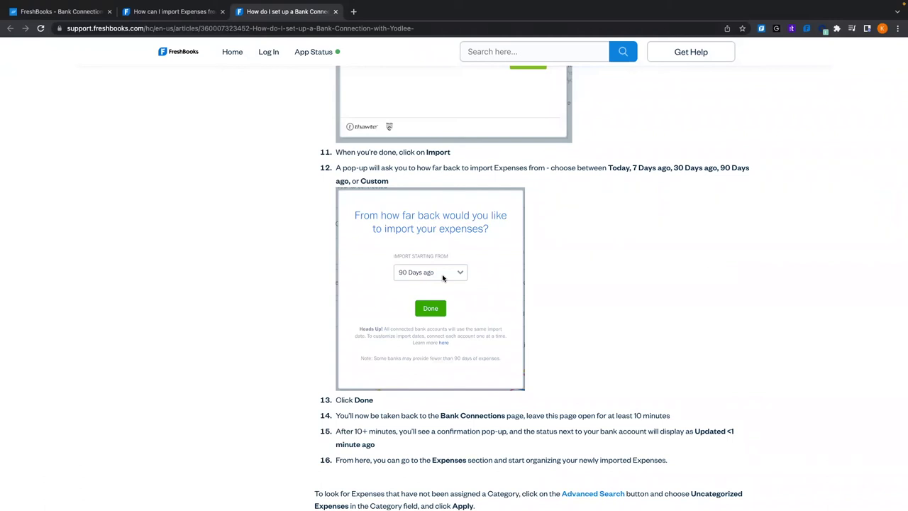
{"action": "scroll", "coordinate": [439, 261], "scroll_direction": "down", "scroll_amount": 2}
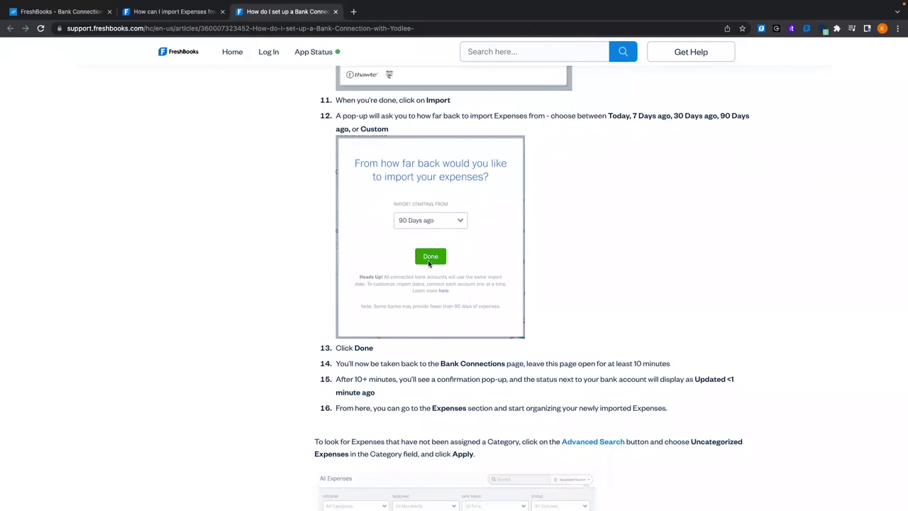
{"action": "scroll", "coordinate": [428, 262], "scroll_direction": "down", "scroll_amount": 3}
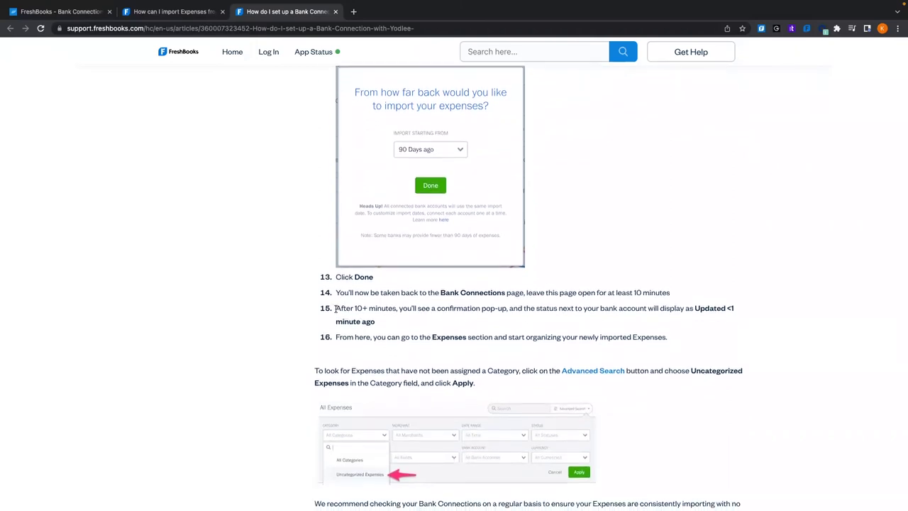
Highlight the waiting time in step 15, finish the article, and return to Bank Connections
{"action": "left_click_drag", "start_coordinate": [336, 309], "coordinate": [408, 308]}
{"action": "mouse_move", "coordinate": [355, 2]}
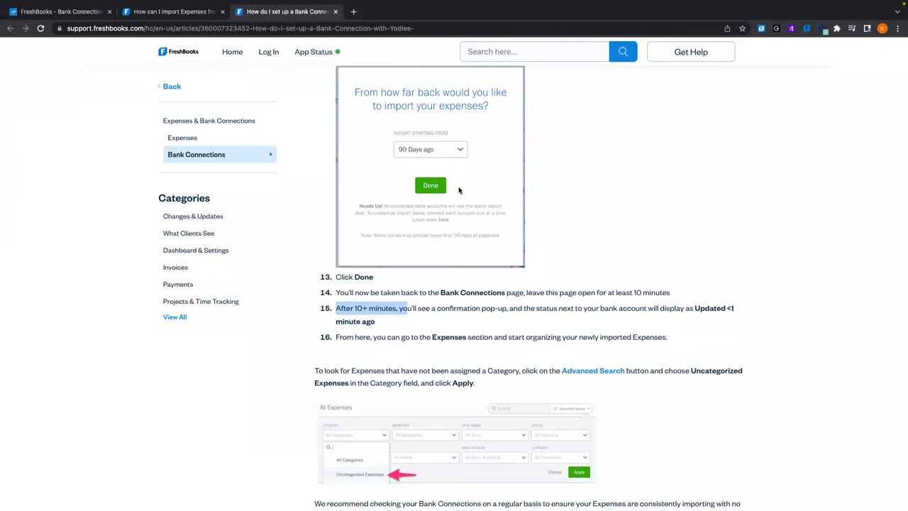
{"action": "left_click", "coordinate": [495, 300]}
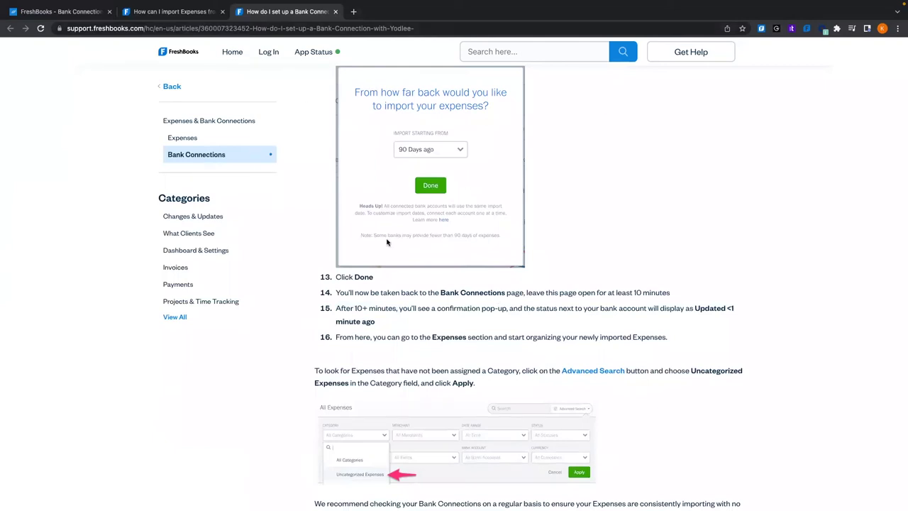
{"action": "scroll", "coordinate": [387, 242], "scroll_direction": "down", "scroll_amount": 2}
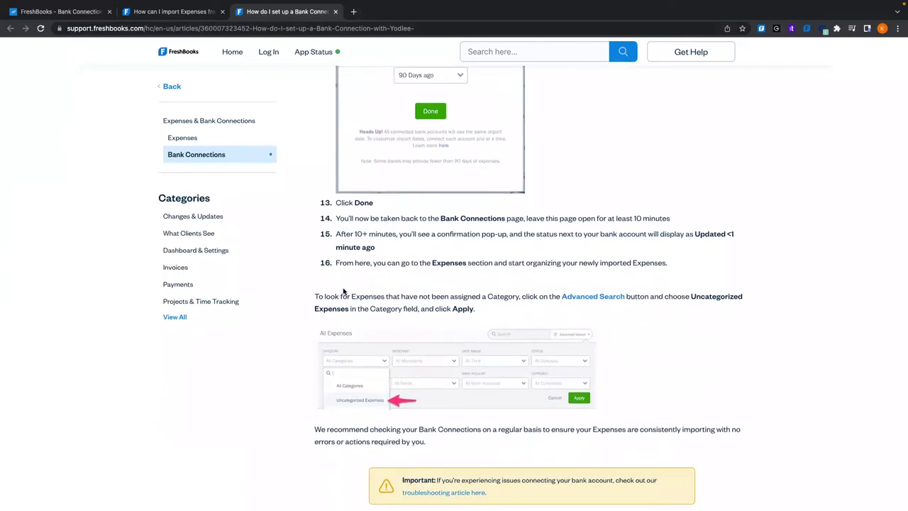
{"action": "scroll", "coordinate": [343, 291], "scroll_direction": "down", "scroll_amount": 2}
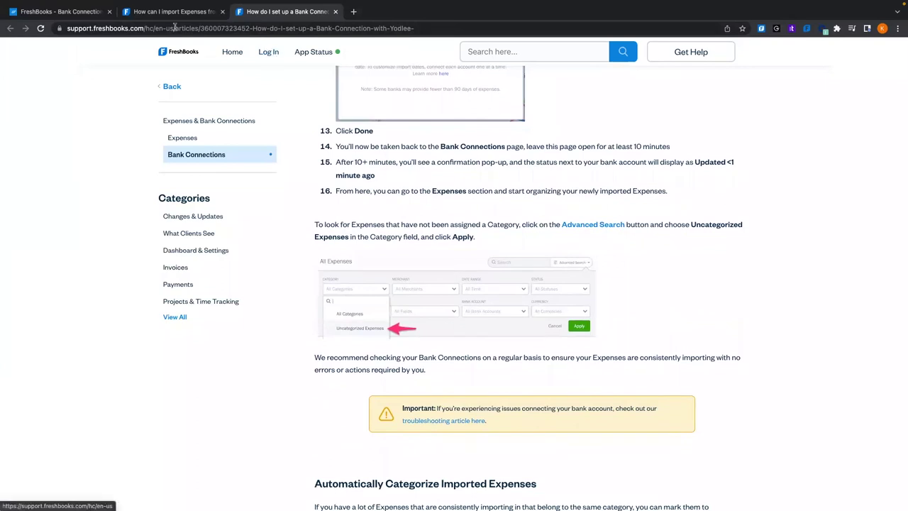
{"action": "left_click", "coordinate": [77, 17]}
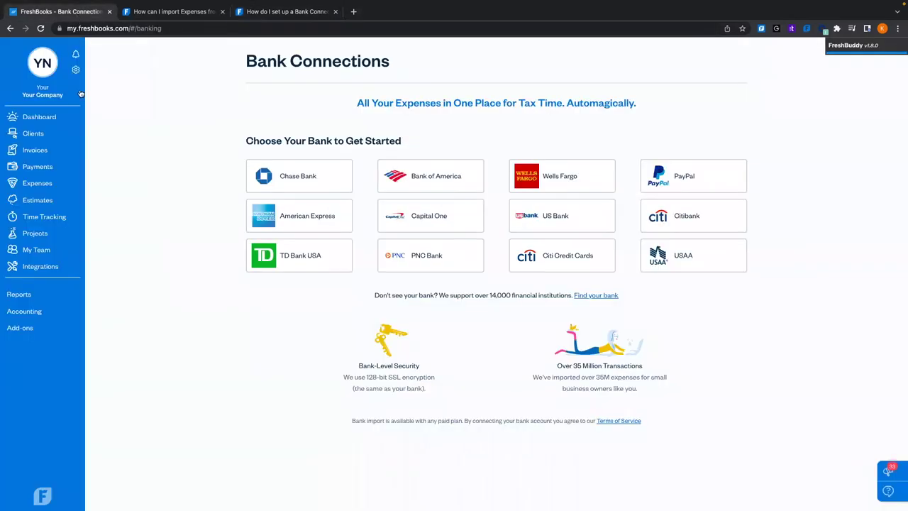
Show the Expenses list with the $100.00 Home Depot wood expense
{"action": "left_click", "coordinate": [55, 184]}
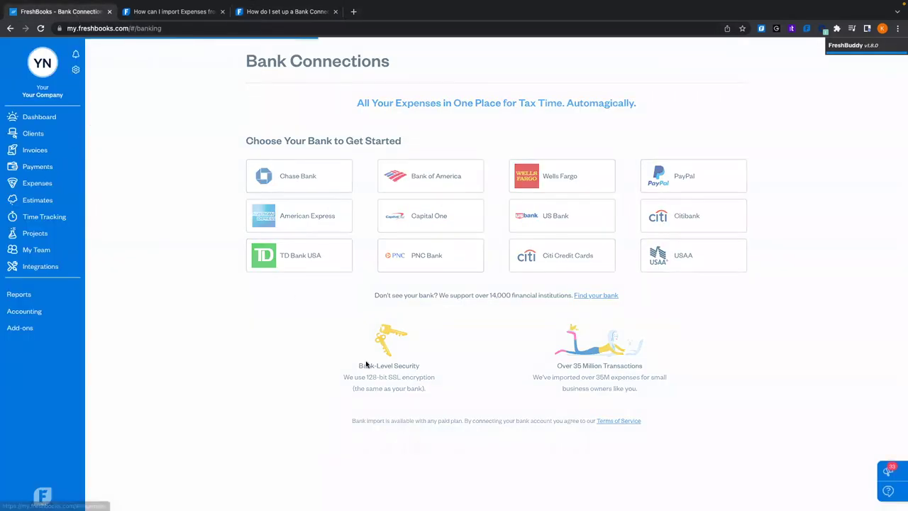
{"action": "mouse_move", "coordinate": [254, 388]}
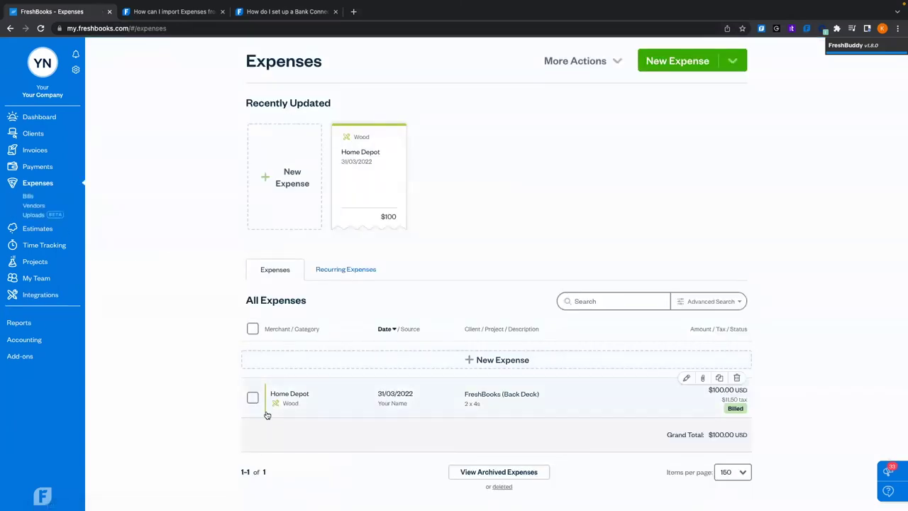
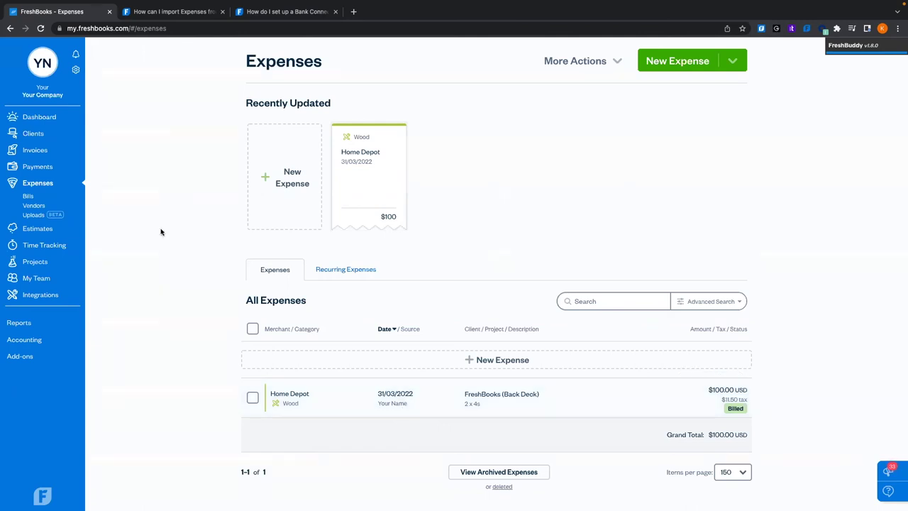
Bring up Apps & Integrations from the settings gear and scroll through the available apps
{"action": "left_click", "coordinate": [76, 69]}
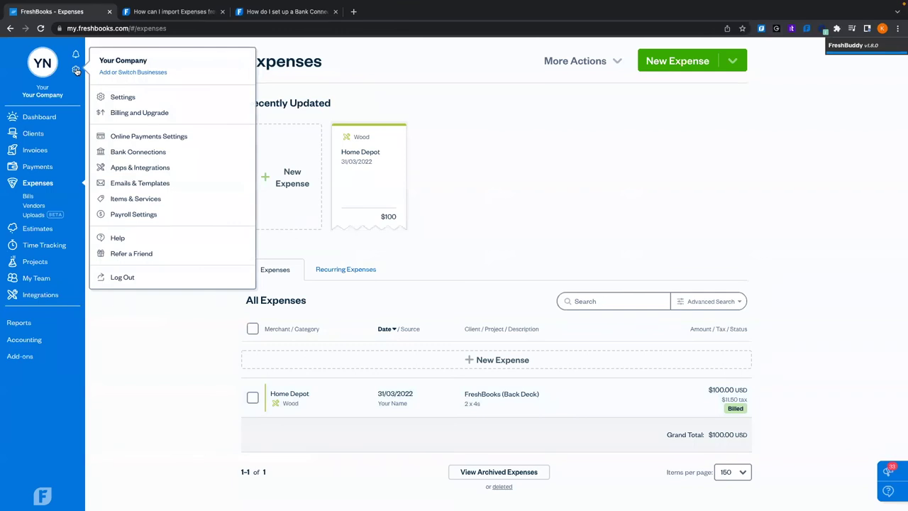
{"action": "left_click", "coordinate": [141, 168]}
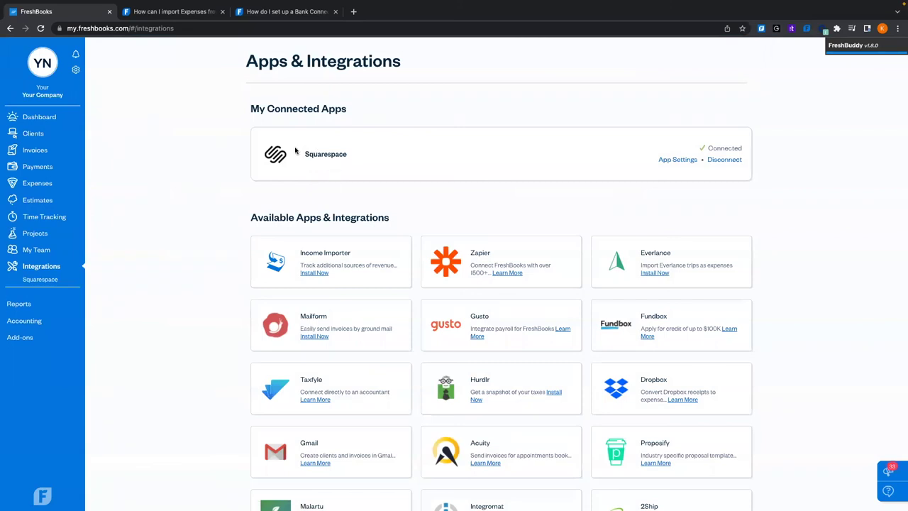
{"action": "scroll", "coordinate": [235, 177], "scroll_direction": "down", "scroll_amount": 5}
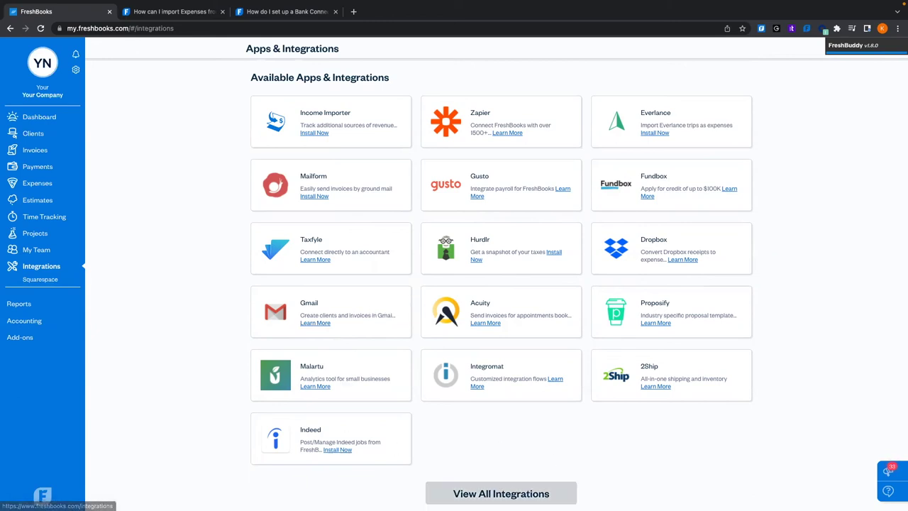
Open the full App Store listing and scroll through its apps
{"action": "left_click", "coordinate": [554, 495]}
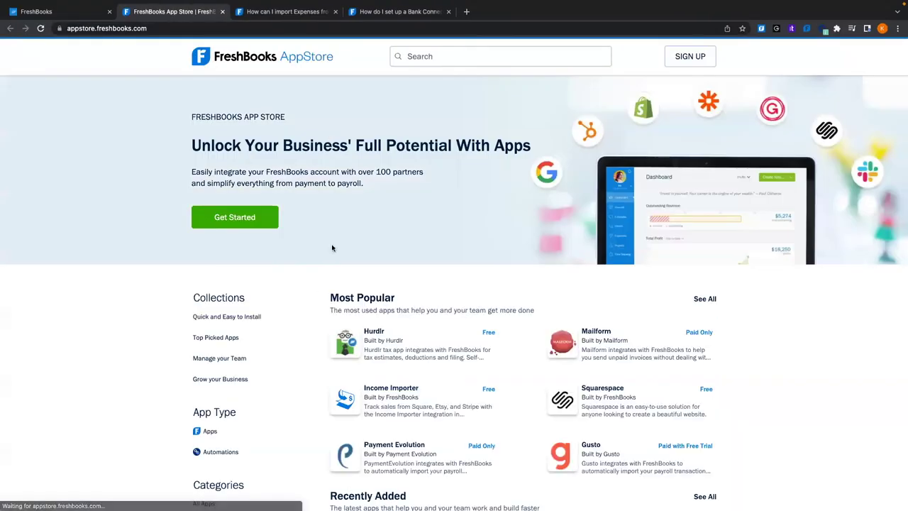
{"action": "scroll", "coordinate": [419, 327], "scroll_direction": "down", "scroll_amount": 2}
{"action": "scroll", "coordinate": [418, 329], "scroll_direction": "down", "scroll_amount": 6}
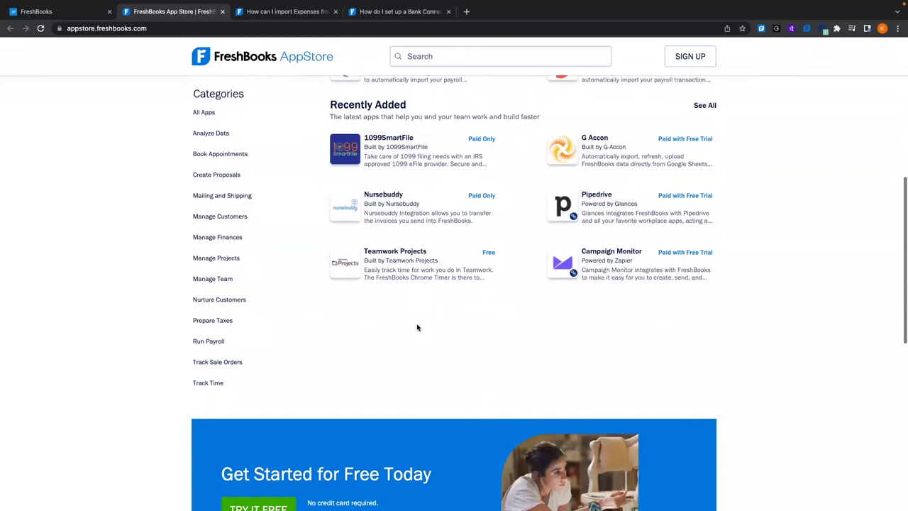
{"action": "scroll", "coordinate": [416, 326], "scroll_direction": "up", "scroll_amount": 8}
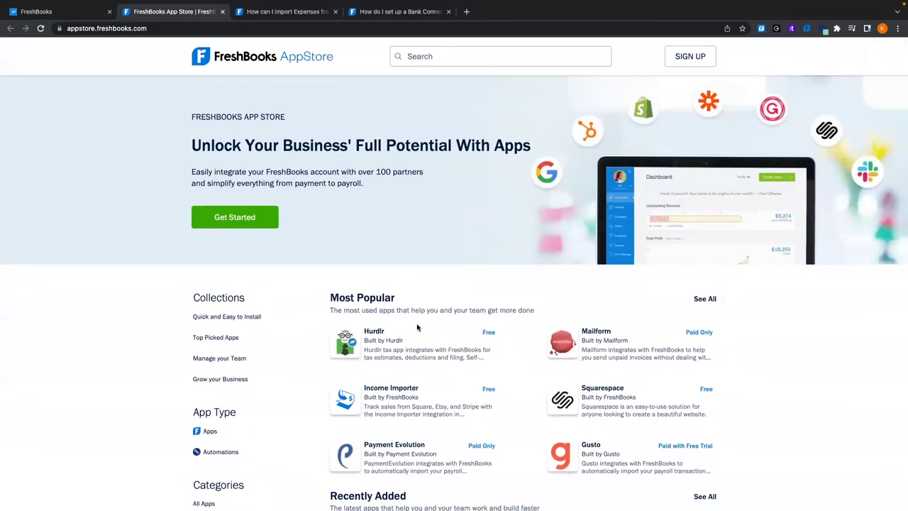
{"action": "scroll", "coordinate": [270, 343], "scroll_direction": "down", "scroll_amount": 2}
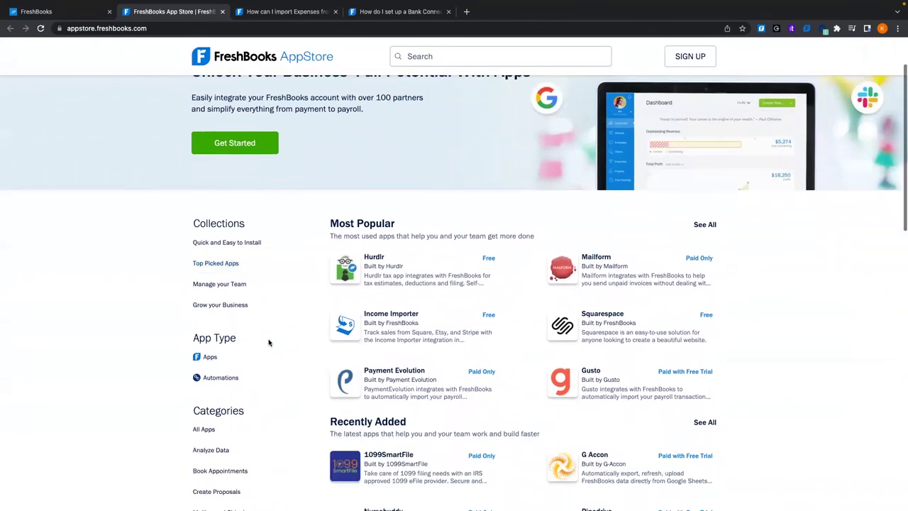
{"action": "scroll", "coordinate": [278, 359], "scroll_direction": "down", "scroll_amount": 3}
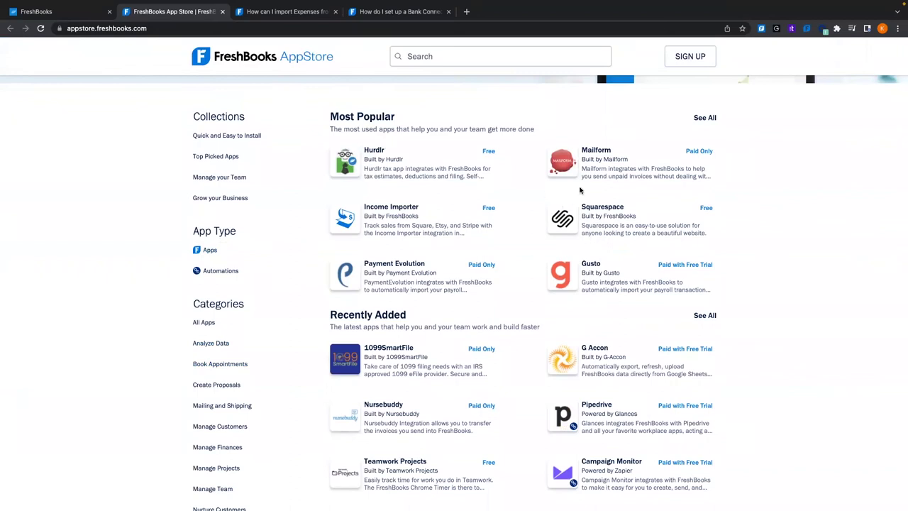
{"action": "scroll", "coordinate": [537, 266], "scroll_direction": "down", "scroll_amount": 2}
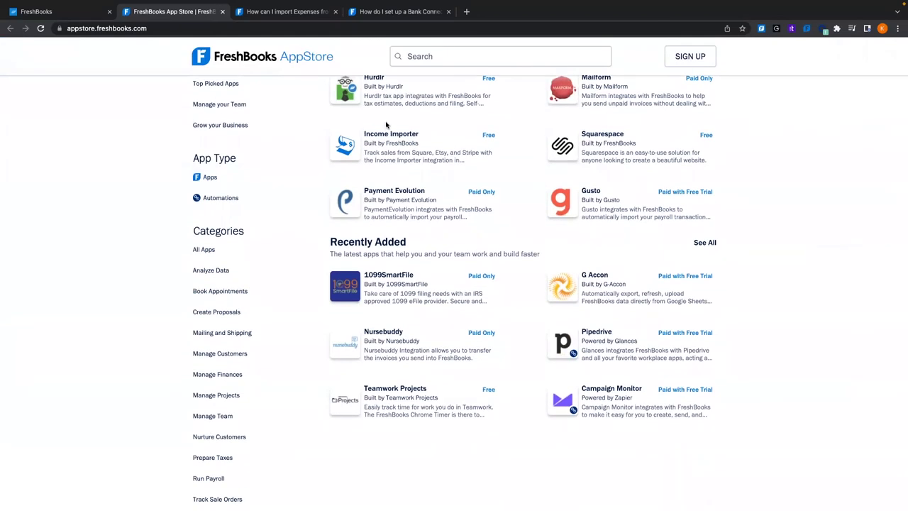
{"action": "scroll", "coordinate": [383, 119], "scroll_direction": "up", "scroll_amount": 4}
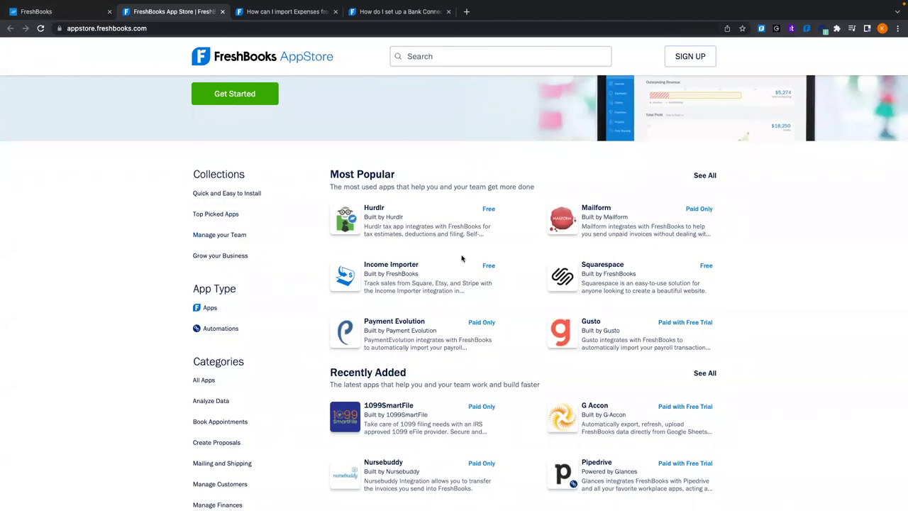
Return to the FreshBooks integrations page after another brief look at the App Store
{"action": "left_click", "coordinate": [81, 11]}
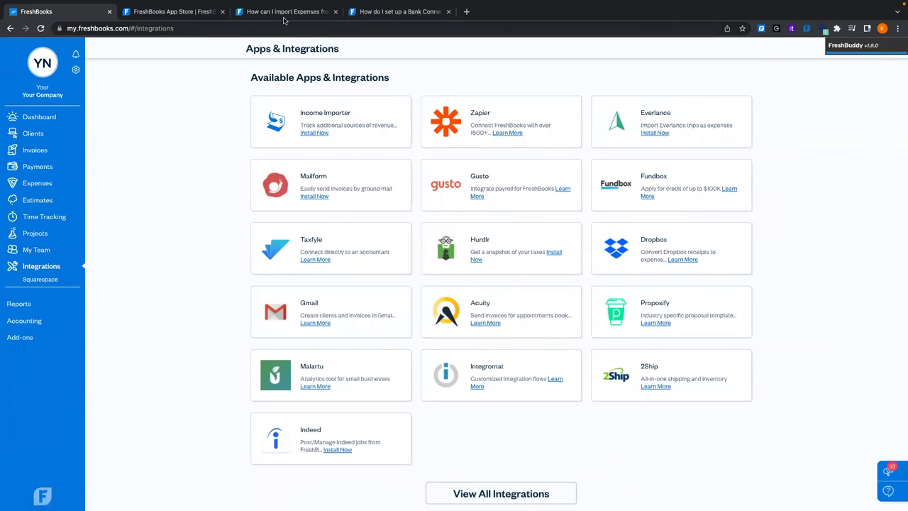
{"action": "left_click", "coordinate": [183, 15]}
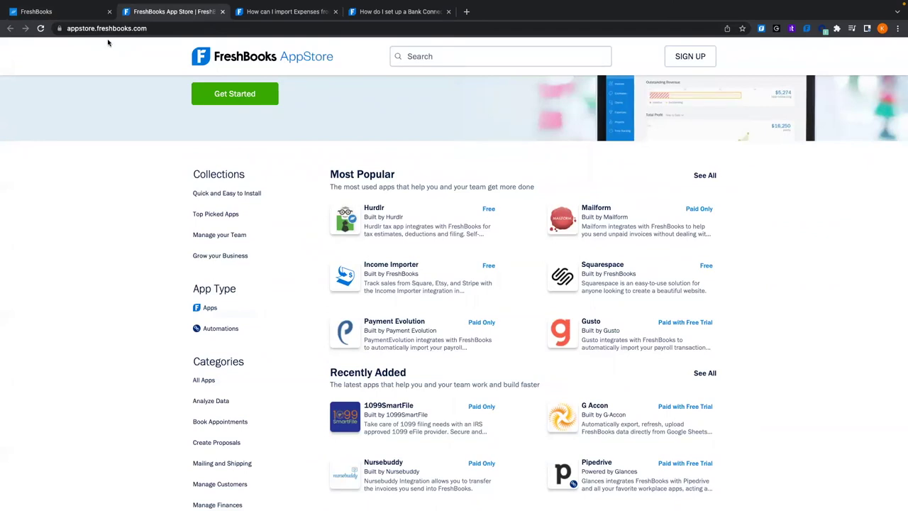
{"action": "left_click", "coordinate": [62, 16]}
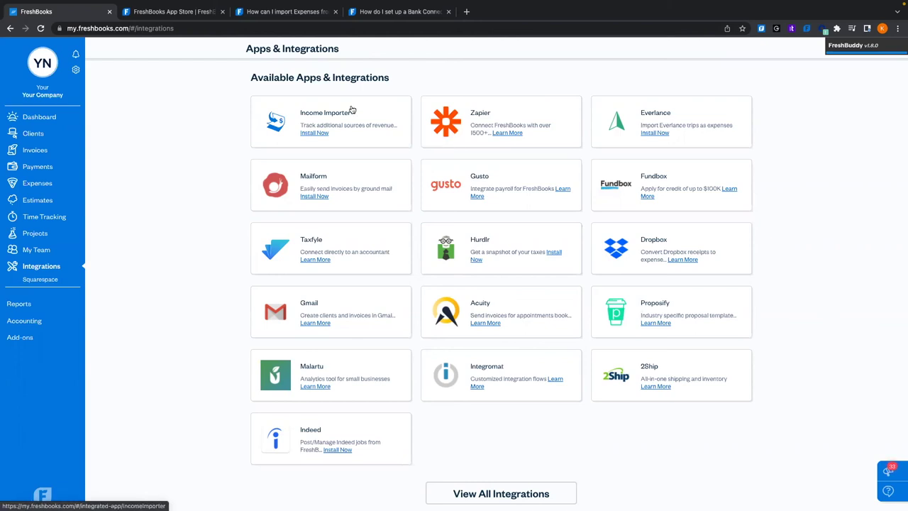
Preview the New Invoice email template in Emails & Templates, closing it without saving
{"action": "left_click", "coordinate": [76, 69]}
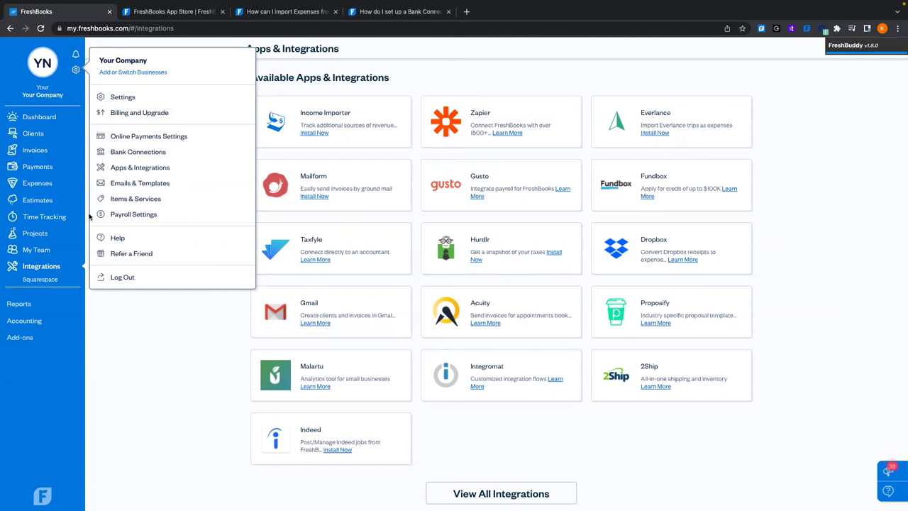
{"action": "left_click", "coordinate": [145, 189]}
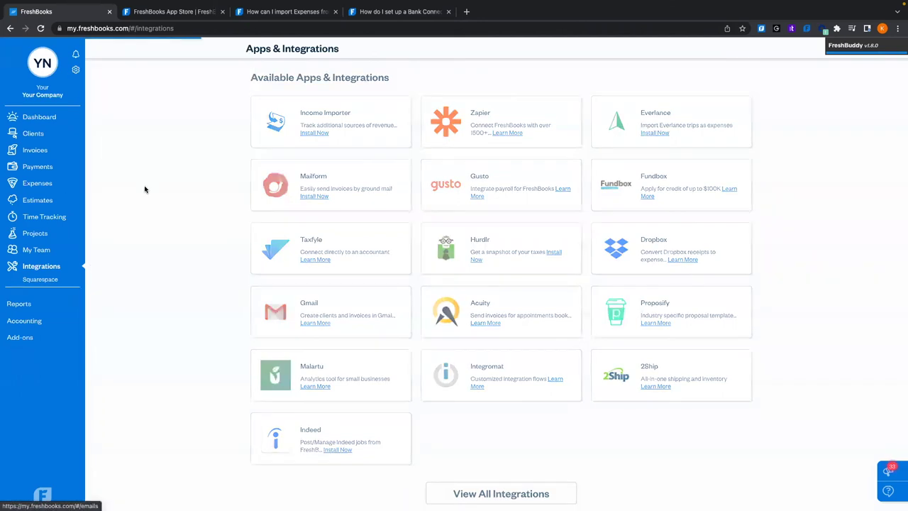
{"action": "scroll", "coordinate": [236, 165], "scroll_direction": "down", "scroll_amount": 2}
{"action": "scroll", "coordinate": [236, 165], "scroll_direction": "down", "scroll_amount": 1}
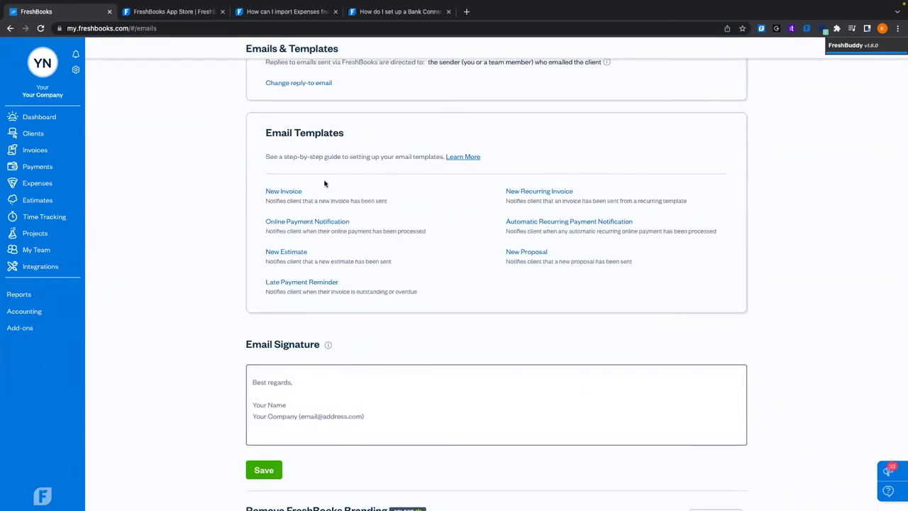
{"action": "left_click", "coordinate": [281, 191]}
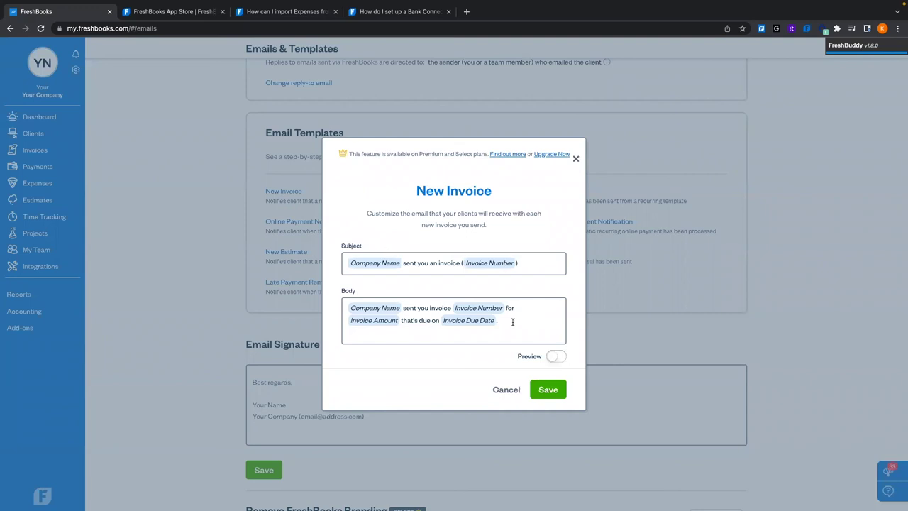
{"action": "left_click", "coordinate": [576, 160]}
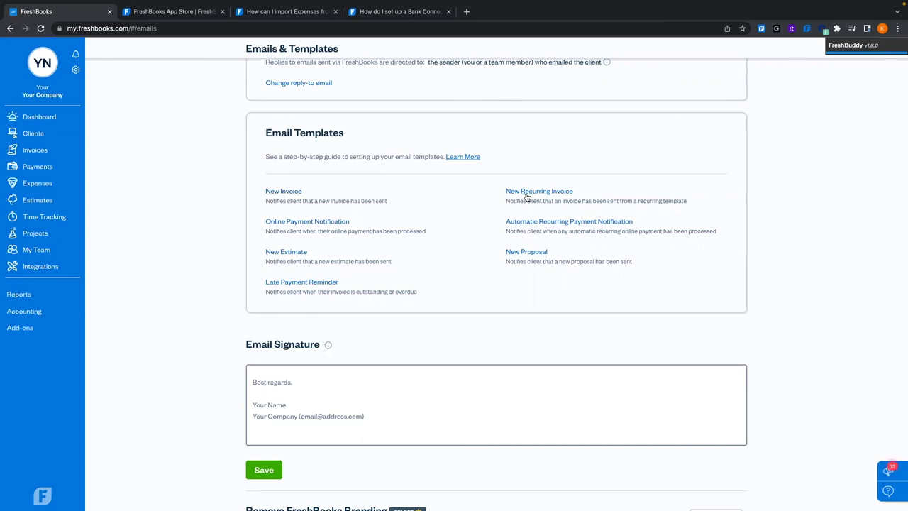
Show the Items & Services list with its five items
{"action": "scroll", "coordinate": [523, 277], "scroll_direction": "down", "scroll_amount": 2}
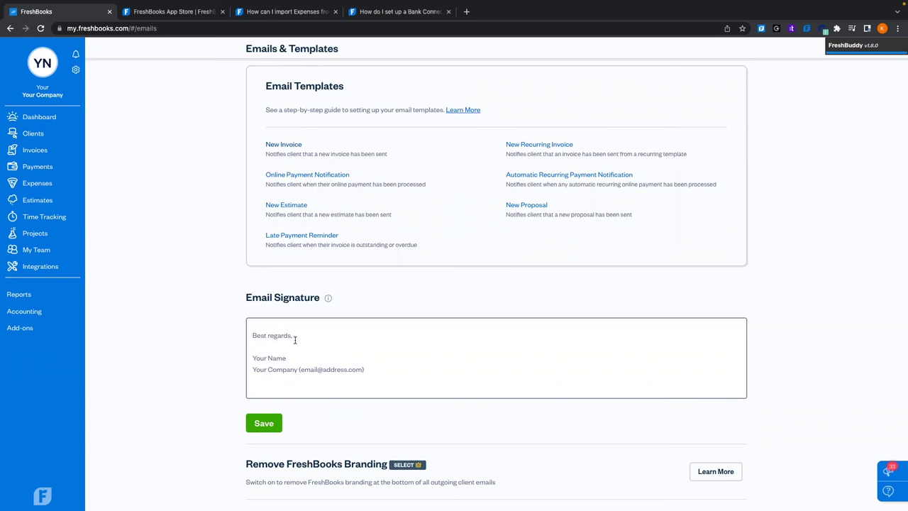
{"action": "scroll", "coordinate": [245, 279], "scroll_direction": "up", "scroll_amount": 5}
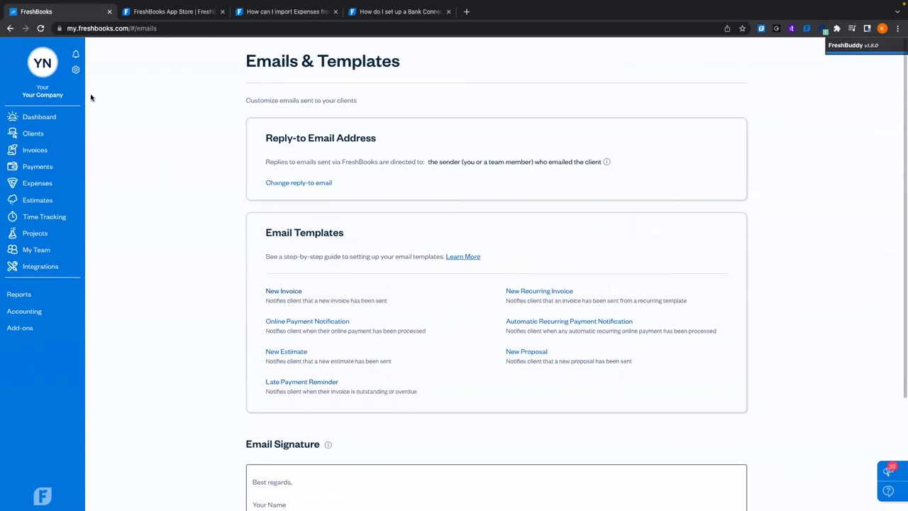
{"action": "left_click", "coordinate": [76, 70]}
{"action": "left_click", "coordinate": [144, 188]}
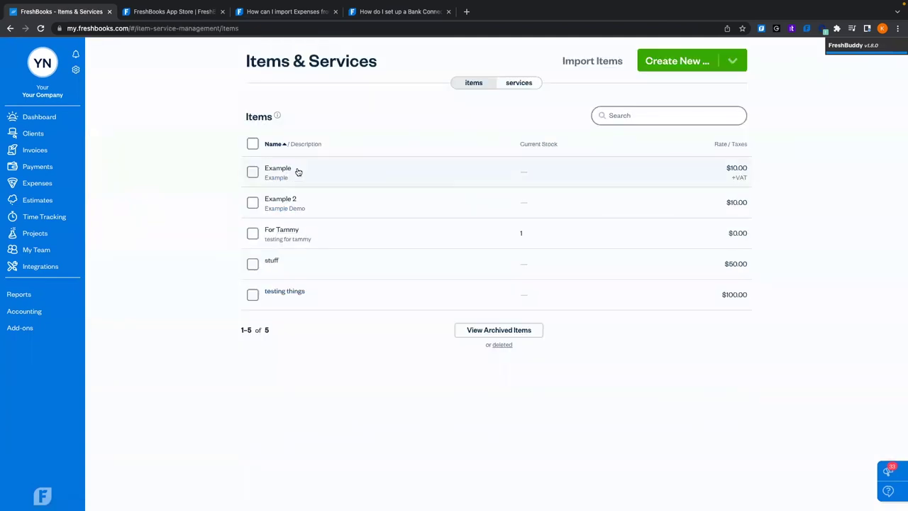
Compare the items and services lists, then open the $15.00 Carpentry service for editing
{"action": "left_click", "coordinate": [514, 86]}
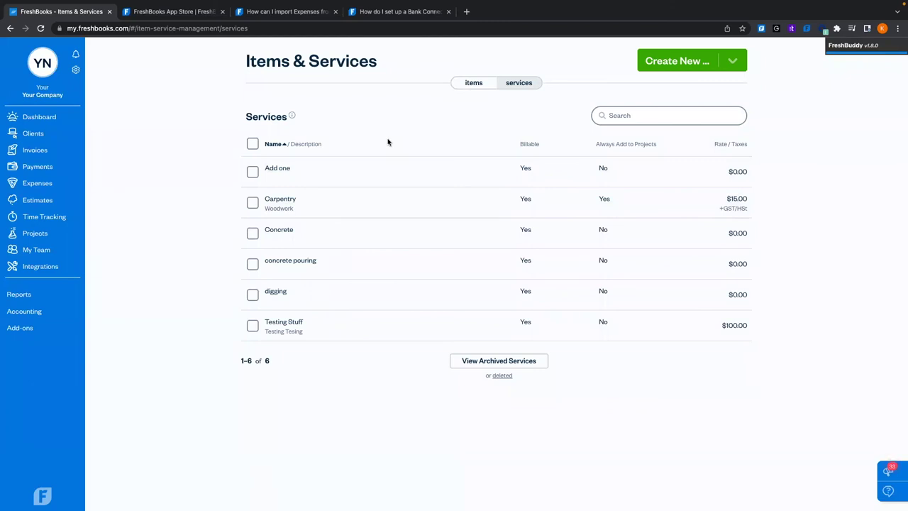
{"action": "left_click", "coordinate": [467, 83]}
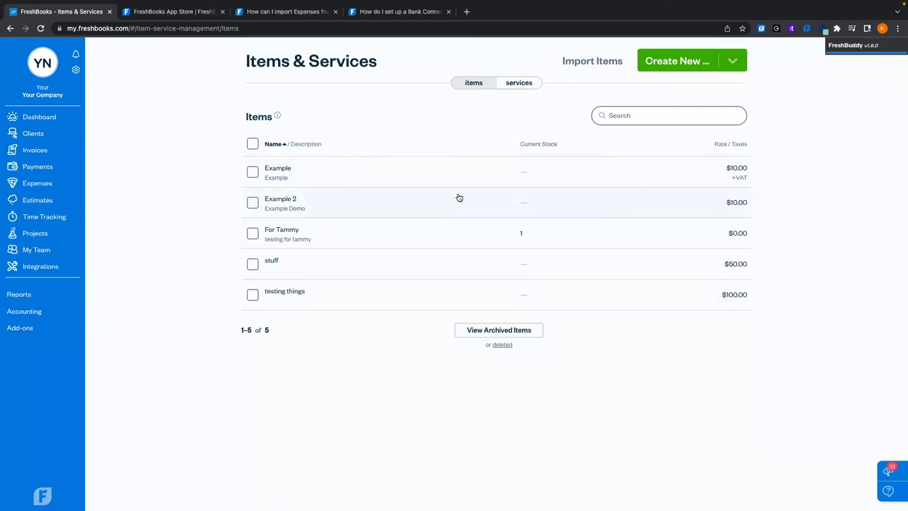
{"action": "left_click", "coordinate": [527, 83]}
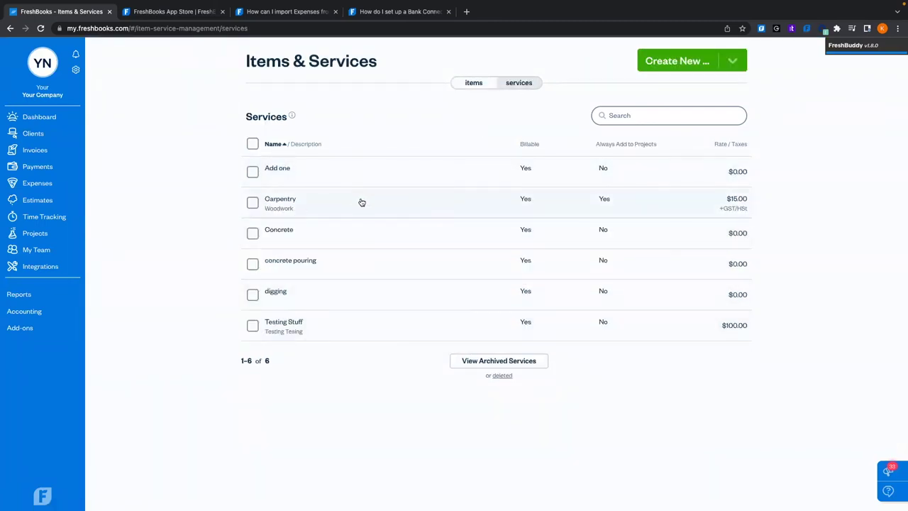
{"action": "left_click", "coordinate": [306, 206]}
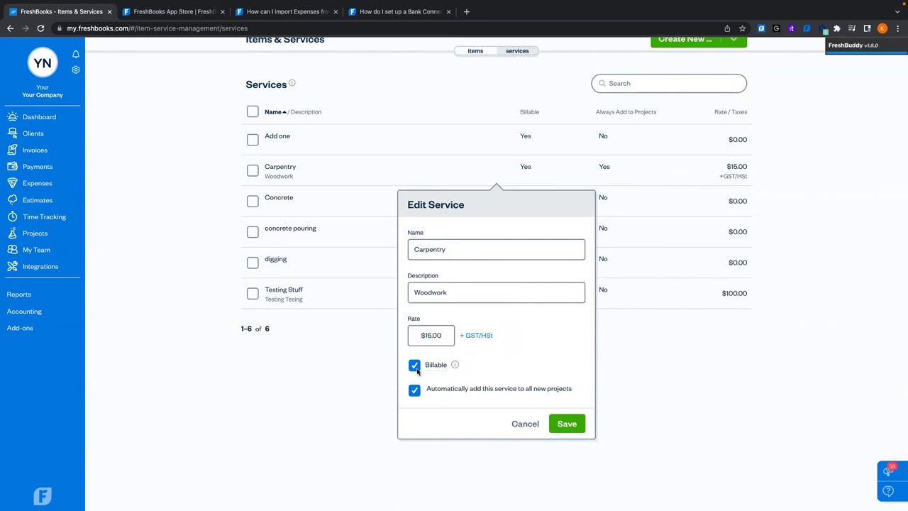
Toggle Carpentry's Billable and auto-add options off and back on, then cancel unchanged
{"action": "mouse_move", "coordinate": [455, 365]}
{"action": "left_click", "coordinate": [413, 366]}
{"action": "left_click", "coordinate": [413, 366]}
{"action": "left_click", "coordinate": [414, 389]}
{"action": "left_click", "coordinate": [411, 392]}
{"action": "left_click", "coordinate": [526, 429]}
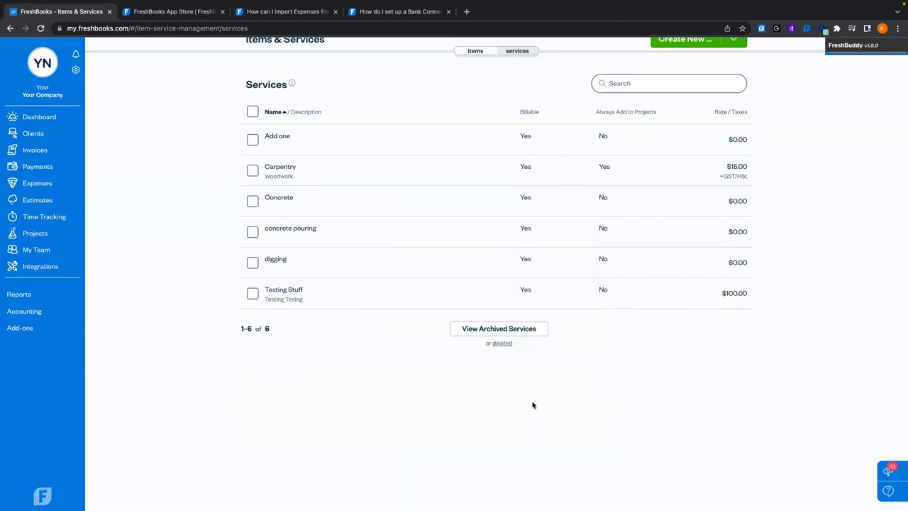
{"action": "left_click", "coordinate": [674, 44]}
Discard the blank New Service form and switch to the items list
{"action": "left_click", "coordinate": [665, 105]}
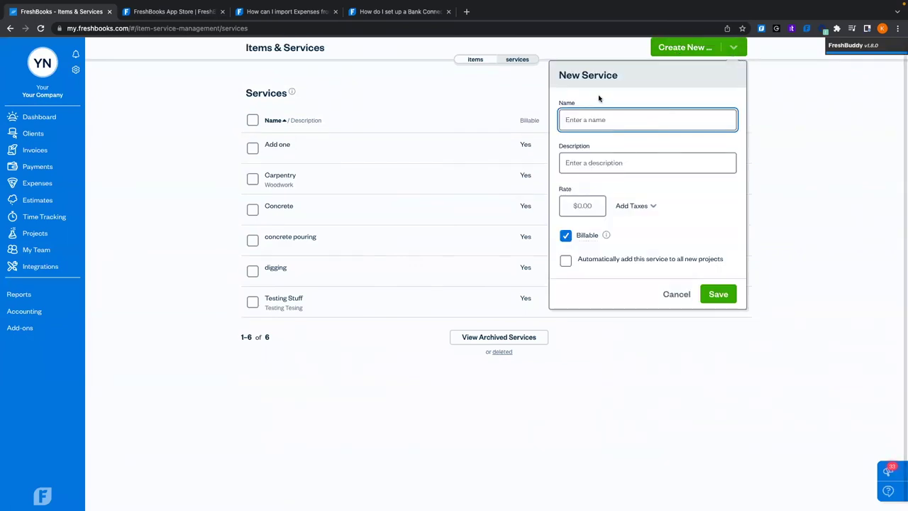
{"action": "left_click", "coordinate": [684, 295]}
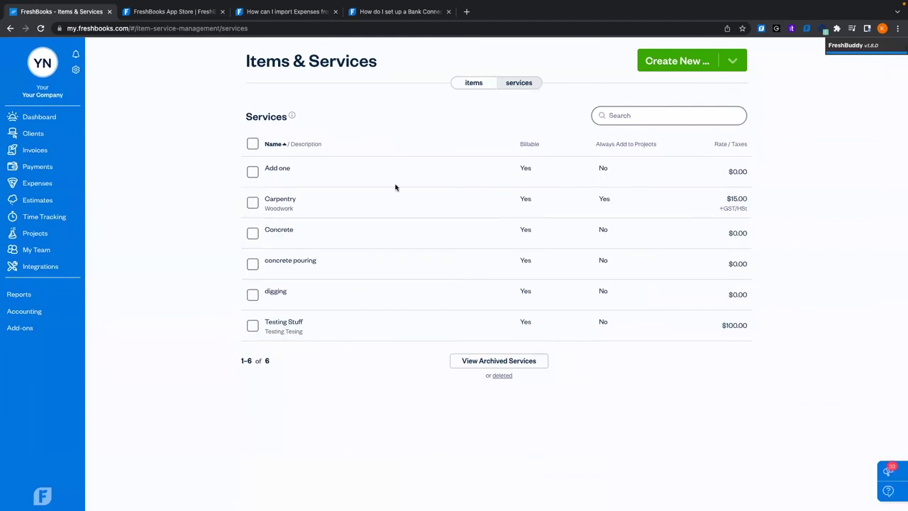
{"action": "left_click", "coordinate": [478, 85]}
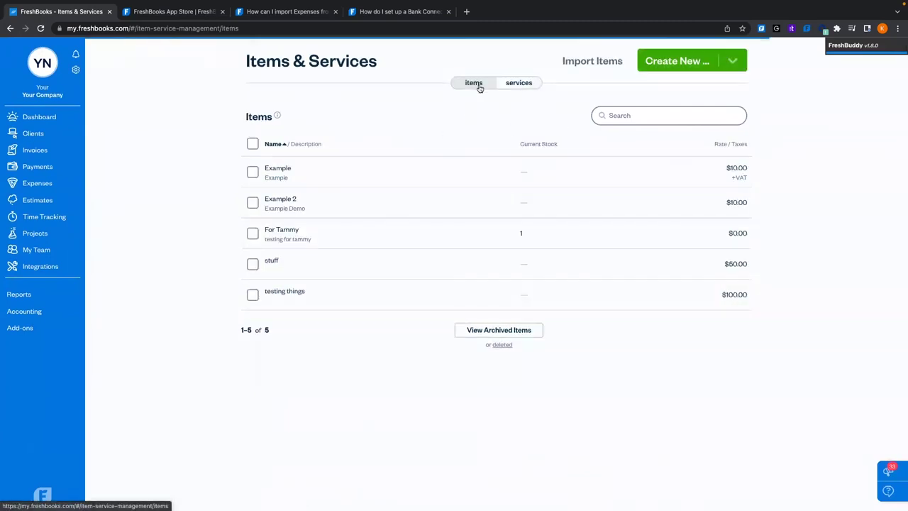
Rename the Example item to 'Name' with the description 'Showing for Demo'
{"action": "left_click", "coordinate": [439, 172]}
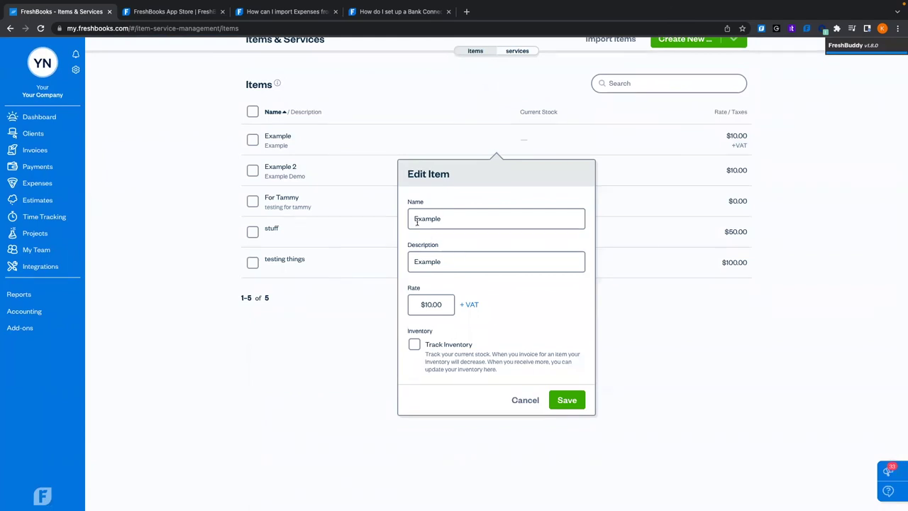
{"action": "left_click_drag", "start_coordinate": [440, 220], "coordinate": [372, 219]}
{"action": "type", "text": "Name"}
{"action": "key", "text": "Tab"}
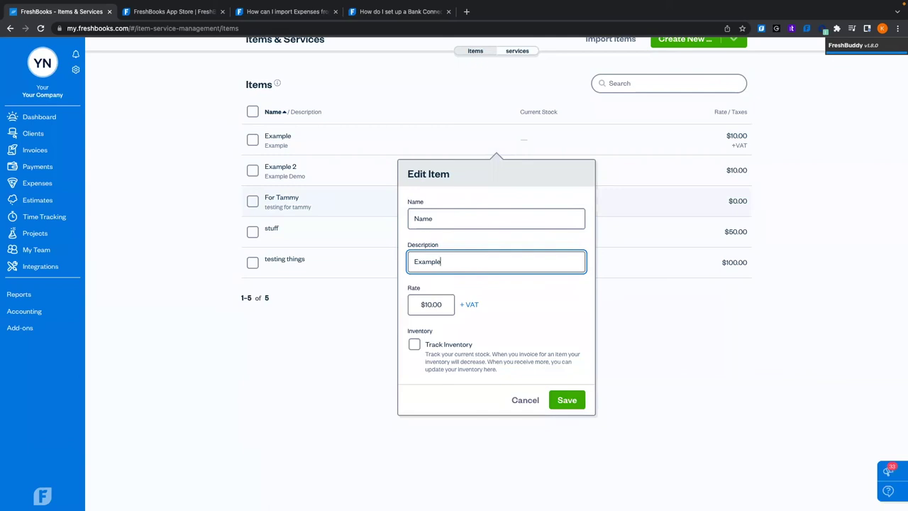
{"action": "key", "text": "shift+Left"}
{"action": "key", "text": "shift+Left"}
{"action": "key", "text": "shift+Left"}
{"action": "key", "text": "shift+Left"}
{"action": "type", "text": "Showing for Demo"}
{"action": "left_click", "coordinate": [488, 312]}
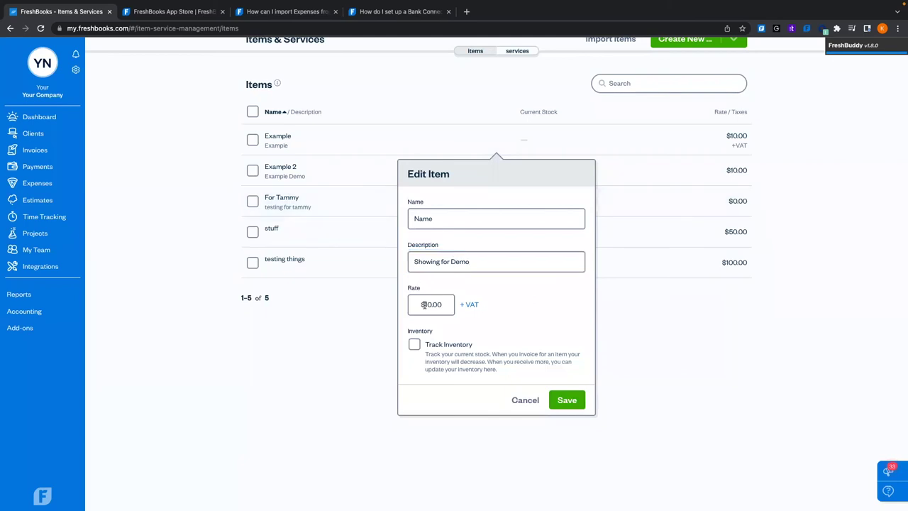
Turn on inventory tracking with 99 in stock and save the item
{"action": "left_click", "coordinate": [413, 345]}
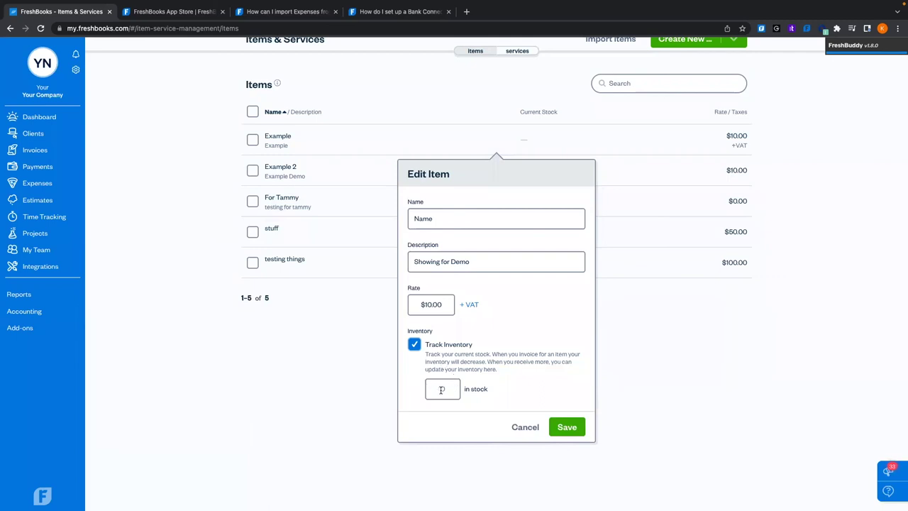
{"action": "left_click", "coordinate": [451, 388]}
{"action": "left_click", "coordinate": [529, 403]}
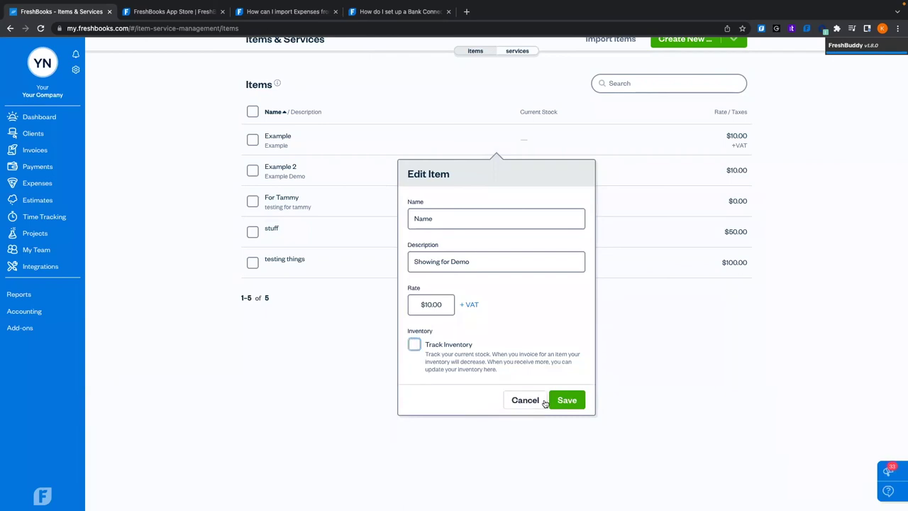
{"action": "left_click", "coordinate": [433, 354]}
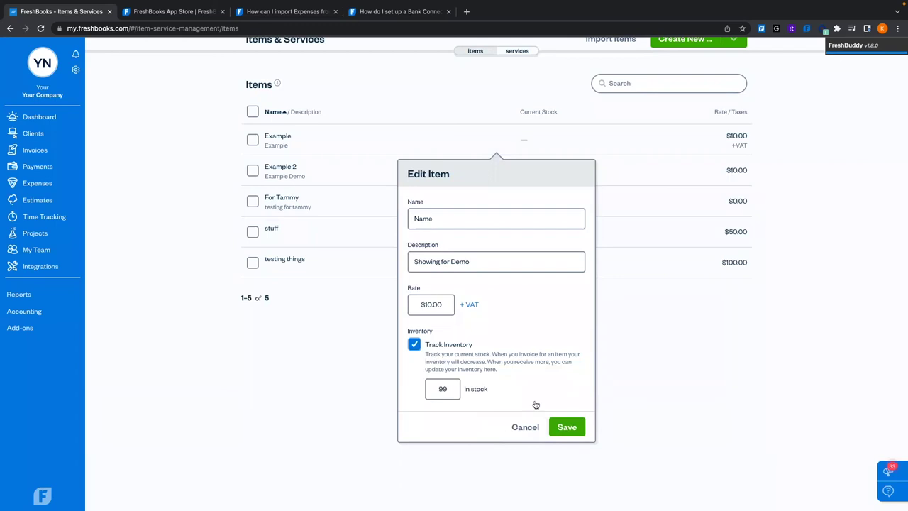
{"action": "left_click", "coordinate": [566, 426]}
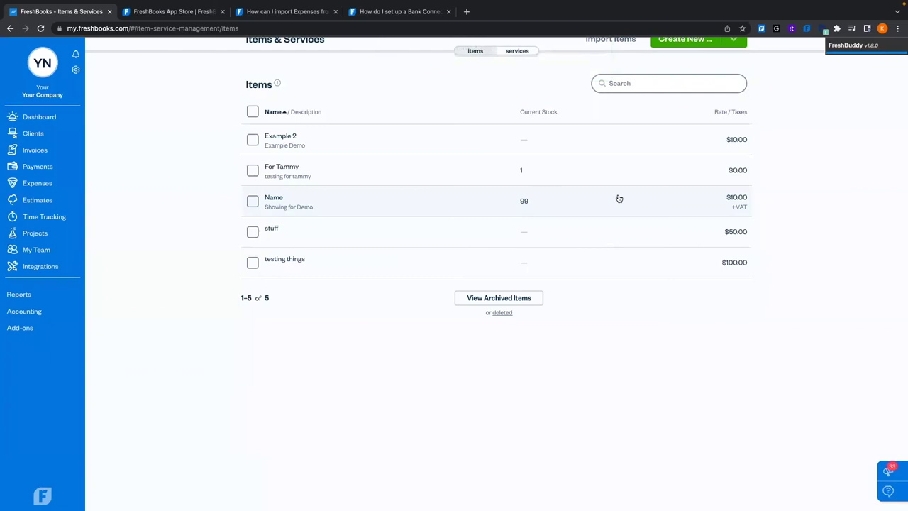
Undelete the Demonstration service from the deleted services and return to the active services list
{"action": "scroll", "coordinate": [618, 198], "scroll_direction": "up", "scroll_amount": 2}
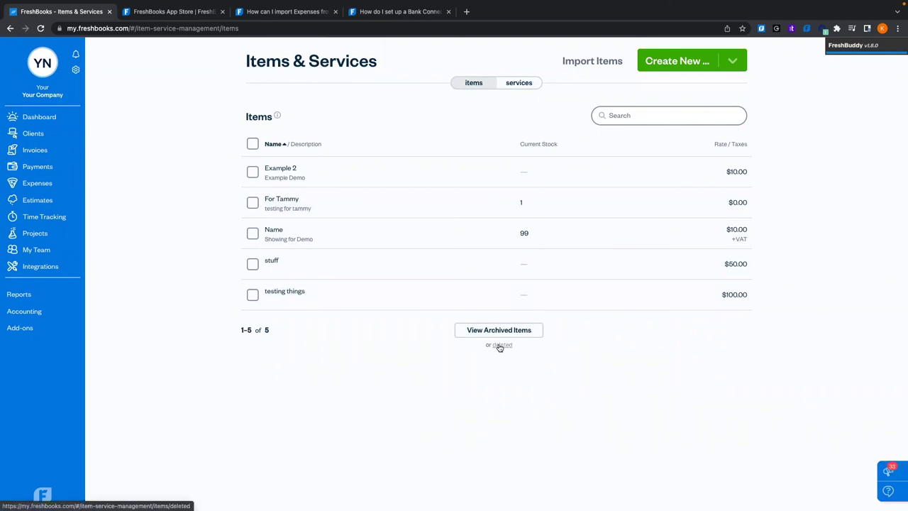
{"action": "left_click", "coordinate": [517, 83]}
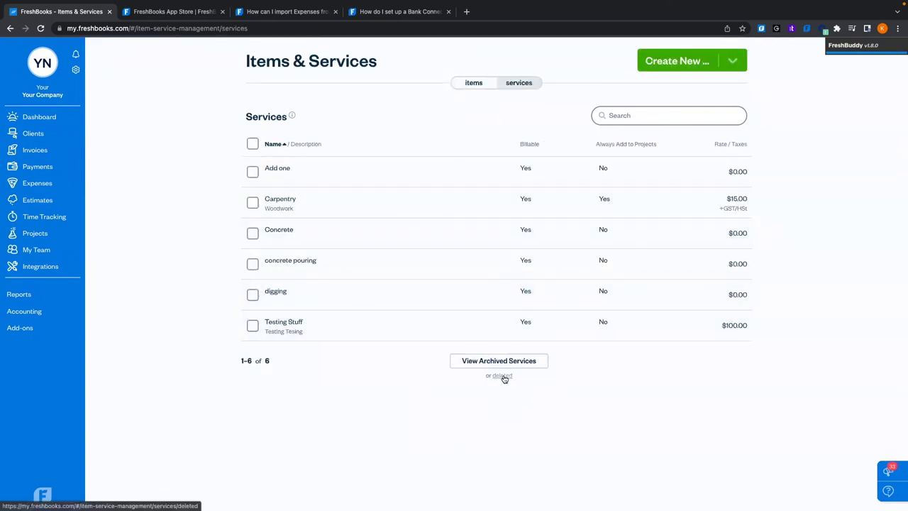
{"action": "left_click", "coordinate": [503, 376]}
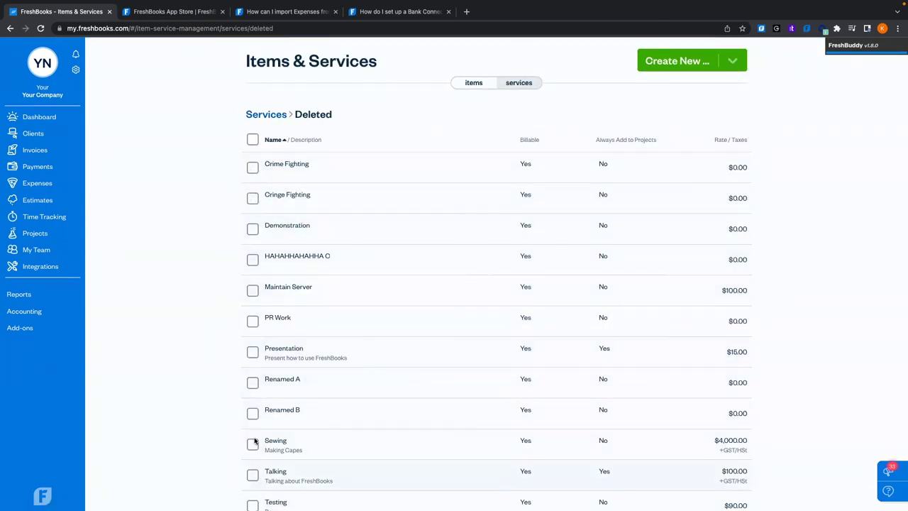
{"action": "left_click", "coordinate": [254, 234]}
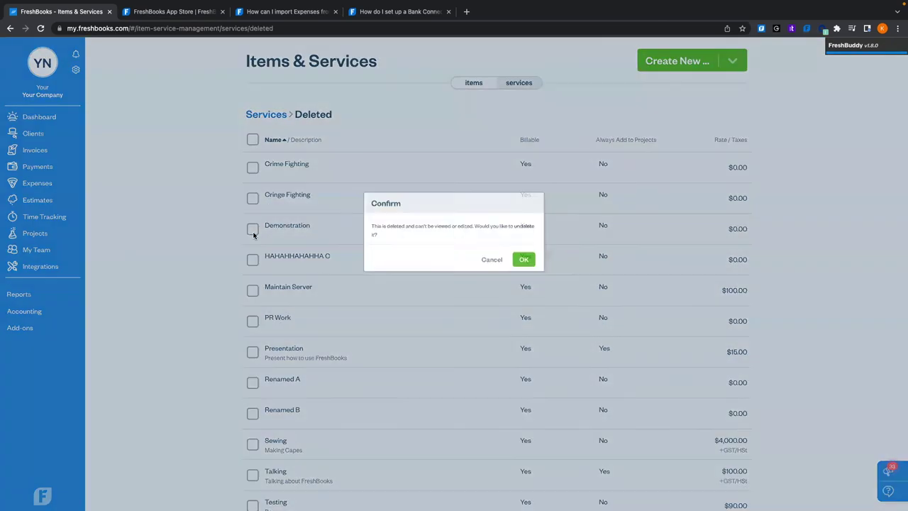
{"action": "left_click", "coordinate": [544, 270]}
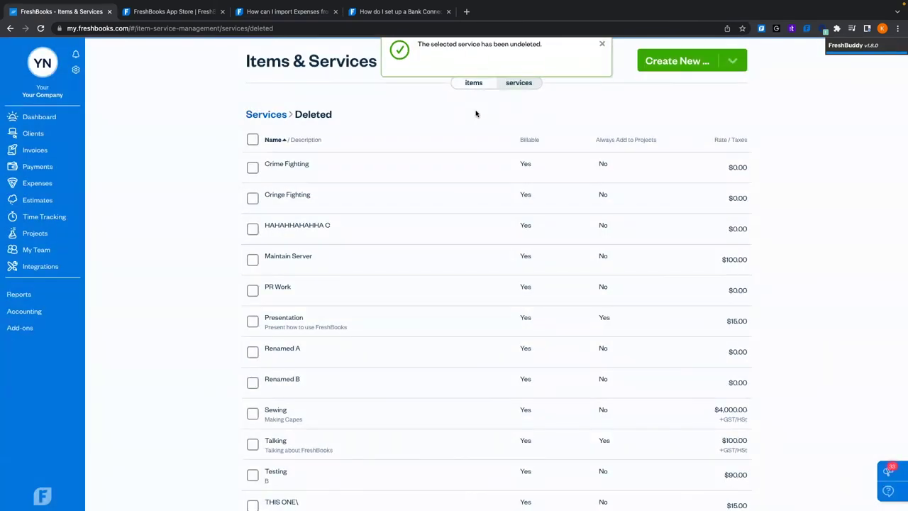
{"action": "left_click", "coordinate": [258, 115]}
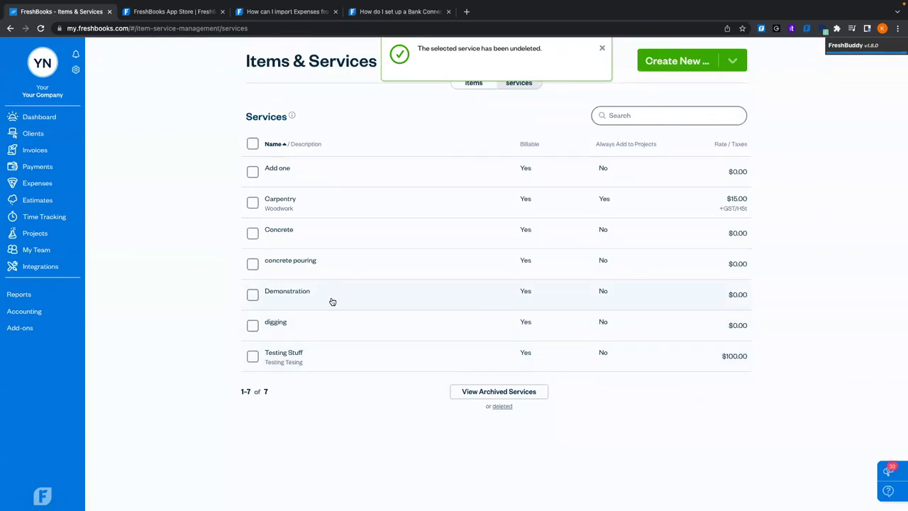
{"action": "left_click", "coordinate": [75, 69]}
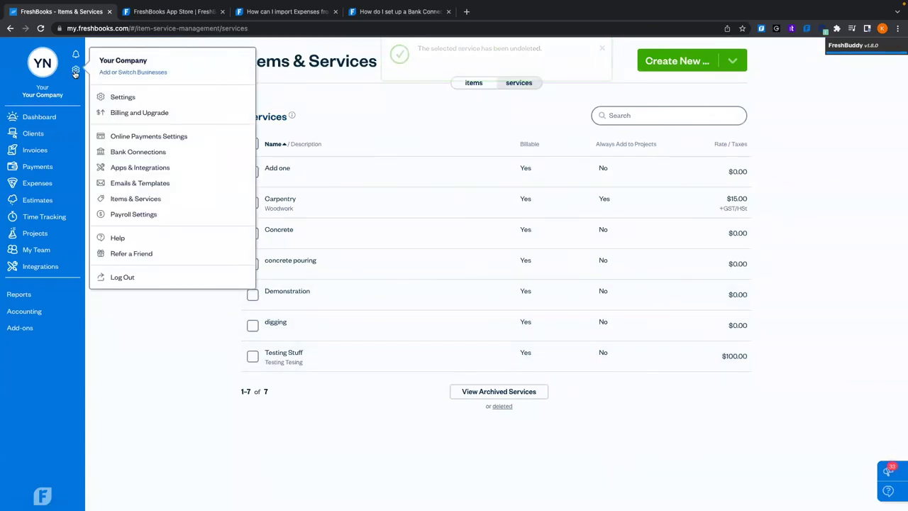
View Payroll Settings, then go to the Payments page with its two invoice payments
{"action": "left_click", "coordinate": [134, 215]}
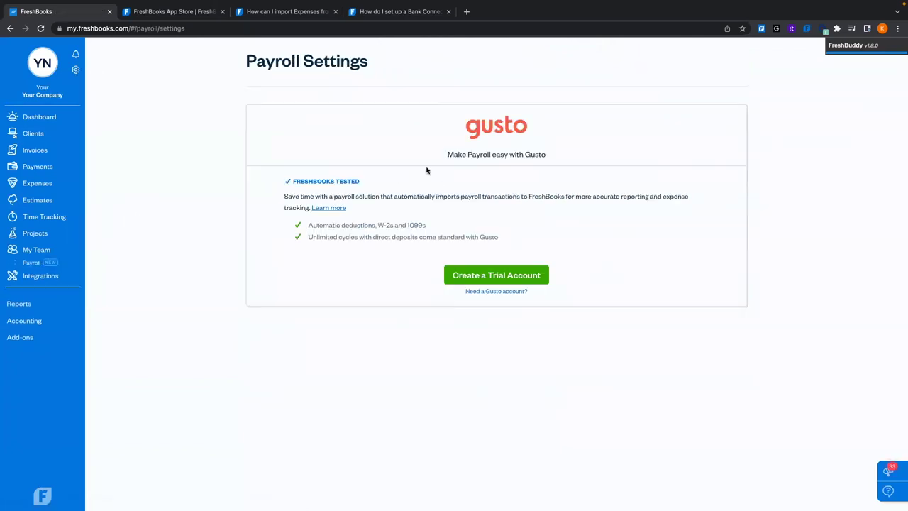
{"action": "left_click", "coordinate": [75, 68]}
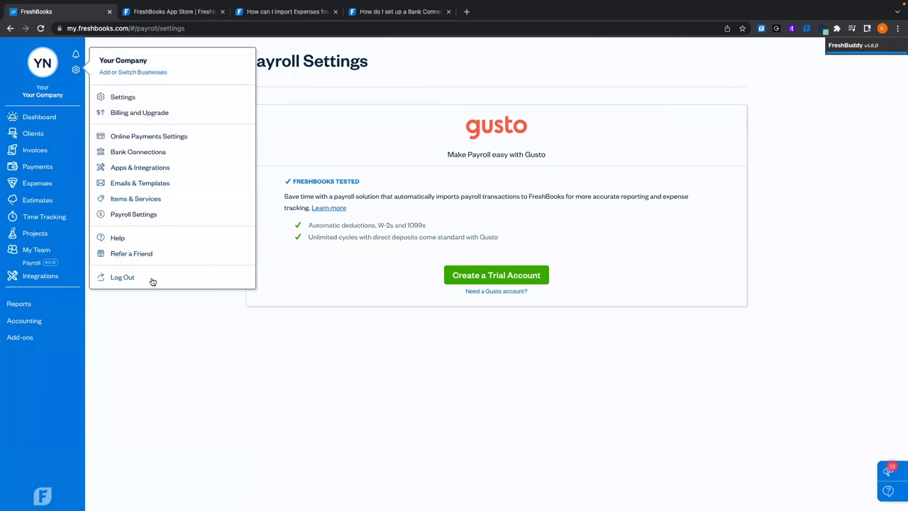
{"action": "left_click", "coordinate": [37, 166]}
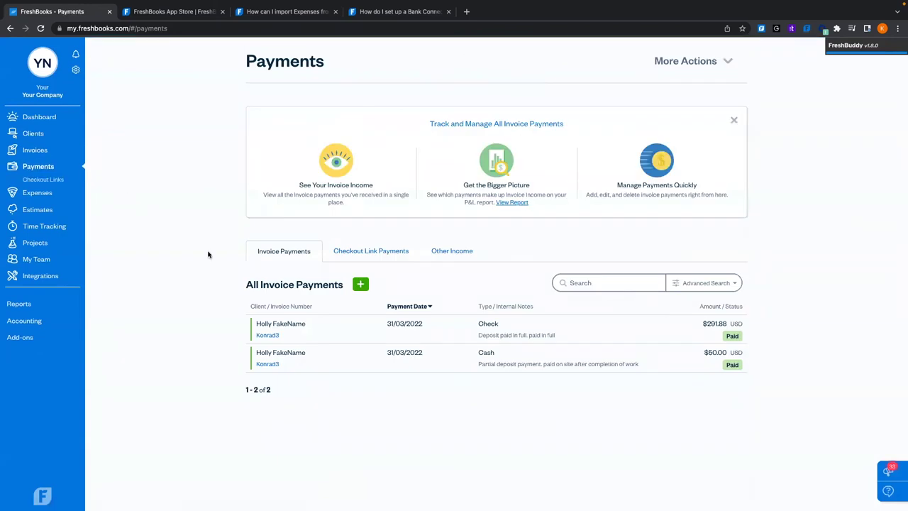
Inspect the $291.88 check payment without changes, then go to the My Team page
{"action": "scroll", "coordinate": [208, 254], "scroll_direction": "down", "scroll_amount": 1}
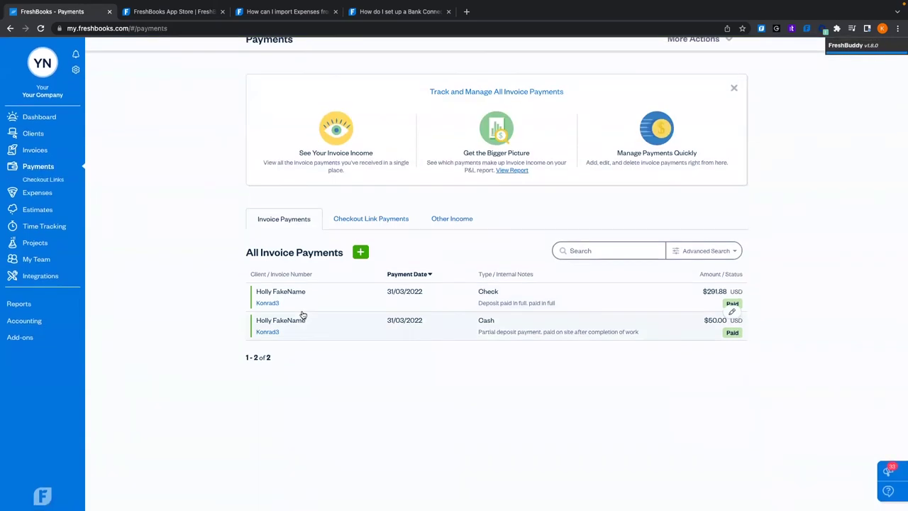
{"action": "left_click", "coordinate": [369, 294]}
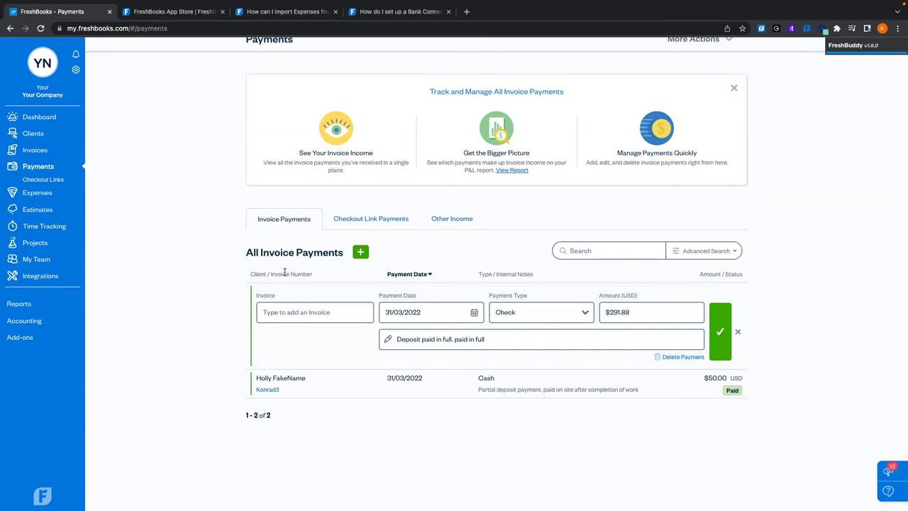
{"action": "left_click", "coordinate": [738, 331]}
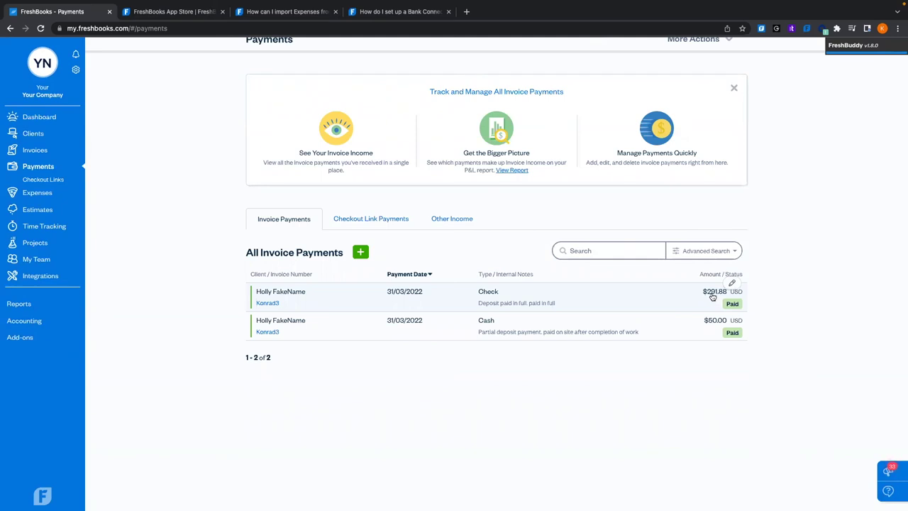
{"action": "left_click", "coordinate": [36, 259]}
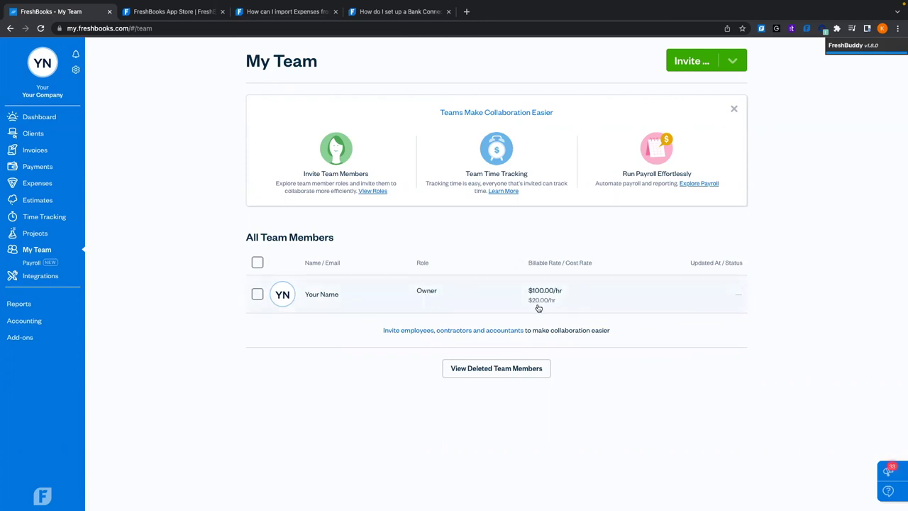
View the Invite role options for new team members, then switch to the FreshBooks App Store
{"action": "left_click", "coordinate": [692, 63]}
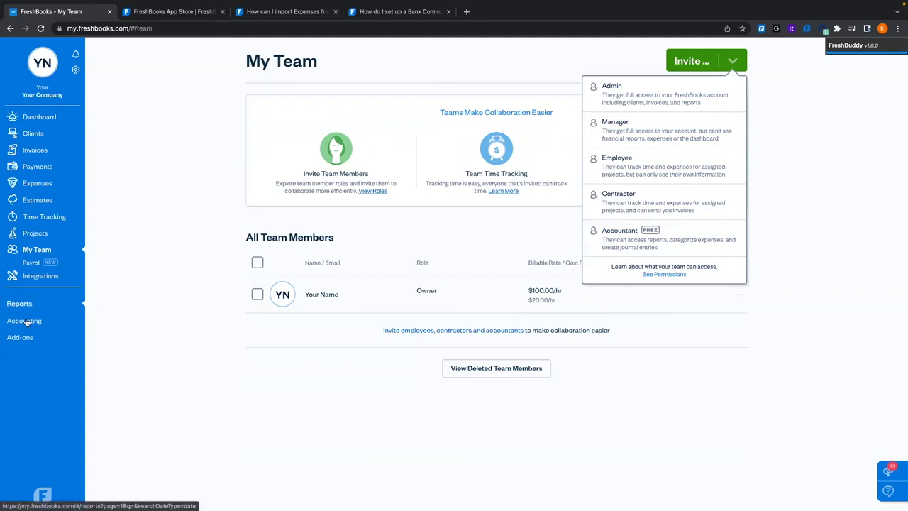
{"action": "left_click", "coordinate": [183, 12]}
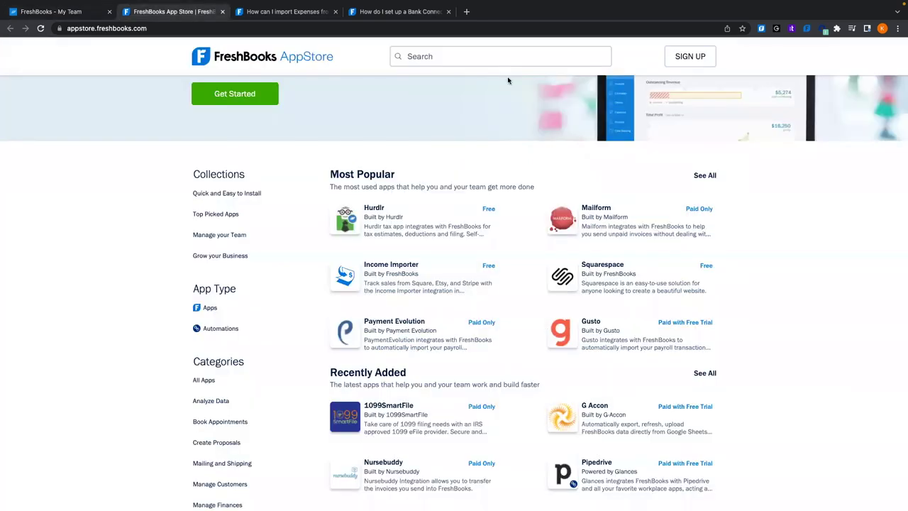
Search FreshBooks Support for 'as an accountant' and open the Accountant getting-started article
{"action": "left_click", "coordinate": [288, 12]}
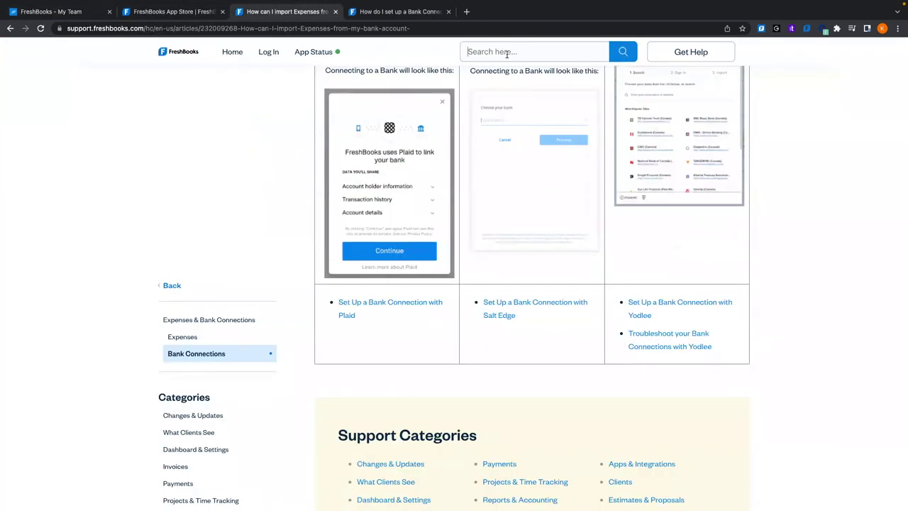
{"action": "type", "text": "as an accounta"}
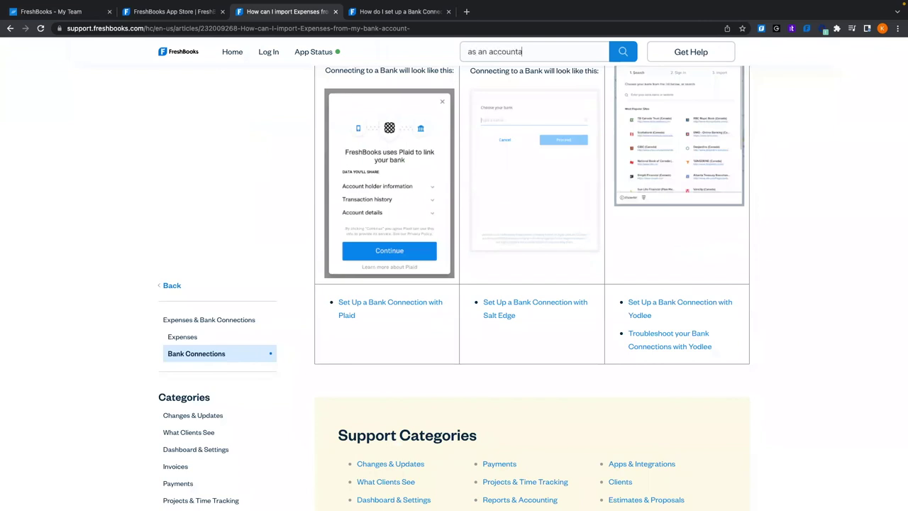
{"action": "left_click", "coordinate": [496, 76]}
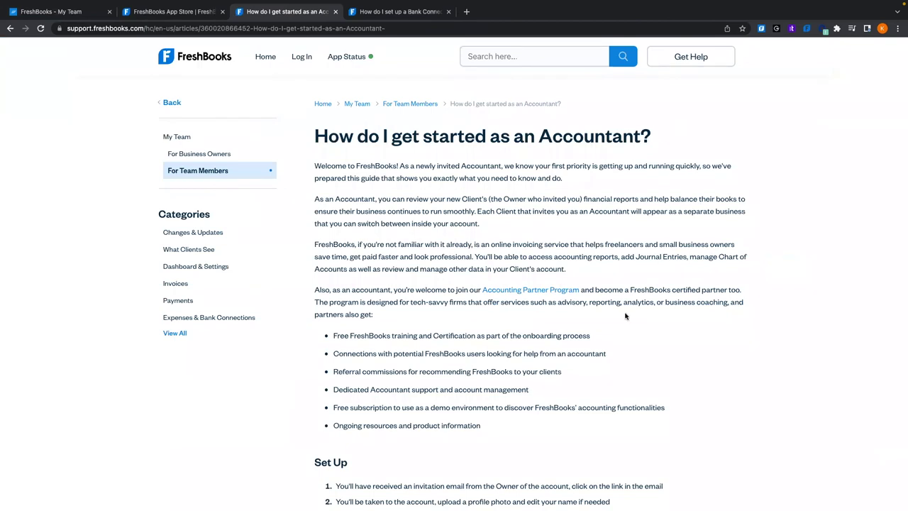
Highlight the article's accountant Permissions bullet list, then go back to the My Team page
{"action": "scroll", "coordinate": [717, 298], "scroll_direction": "down", "scroll_amount": 5}
{"action": "scroll", "coordinate": [751, 300], "scroll_direction": "down", "scroll_amount": 4}
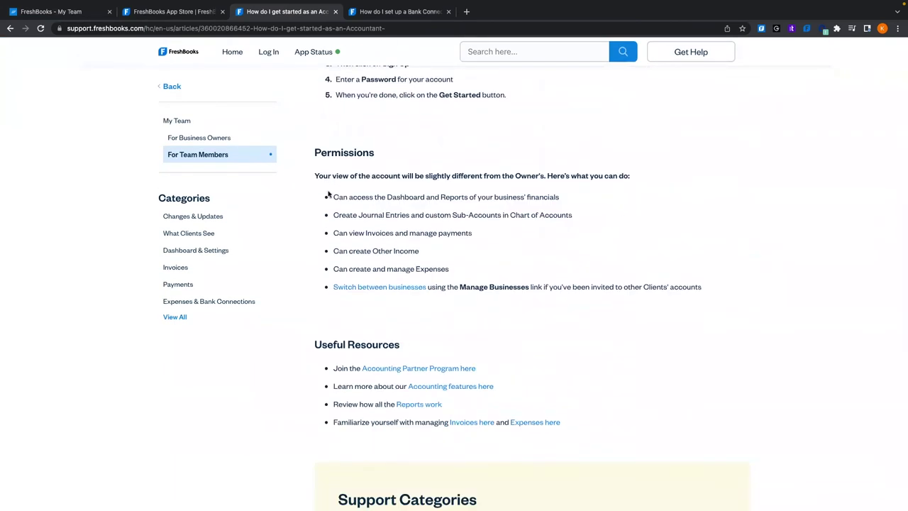
{"action": "left_click_drag", "start_coordinate": [344, 198], "coordinate": [705, 296]}
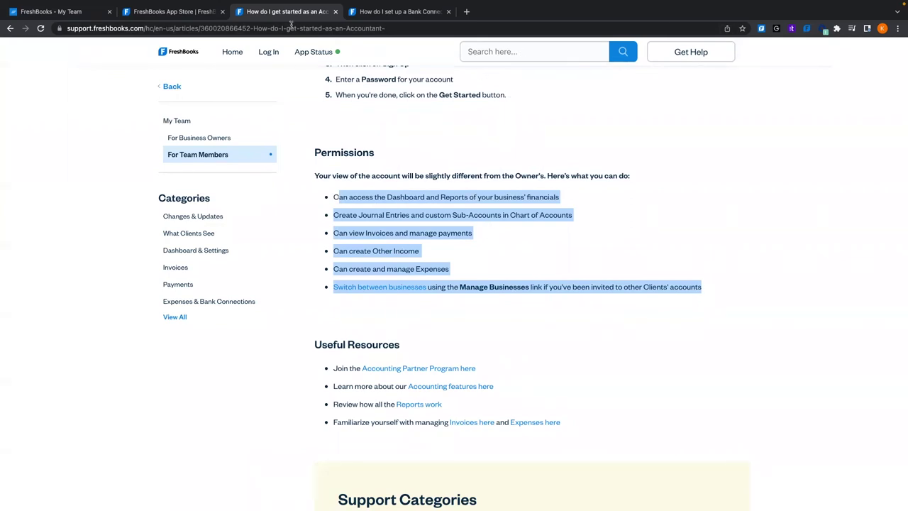
{"action": "left_click", "coordinate": [59, 36]}
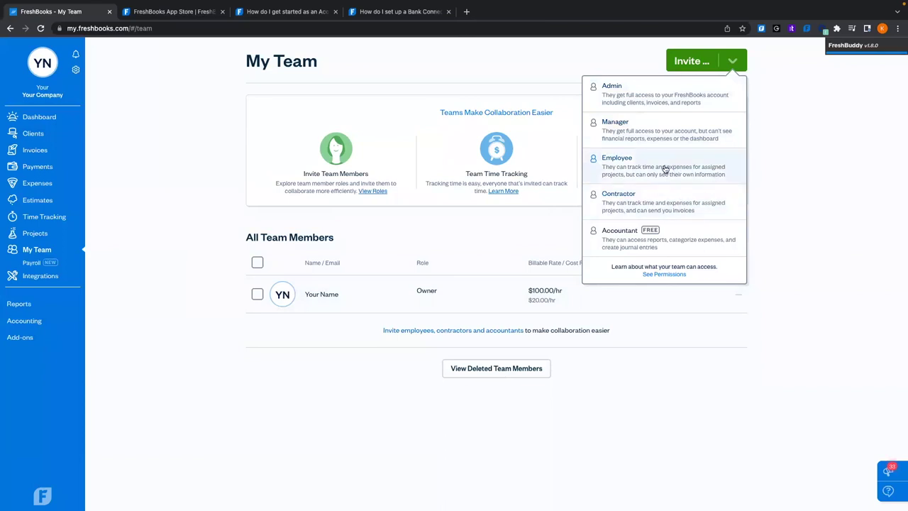
Start a Contractor invite and fill in the contractor's first name, last name and e-mail address
{"action": "left_click", "coordinate": [677, 206]}
{"action": "left_click", "coordinate": [583, 137]}
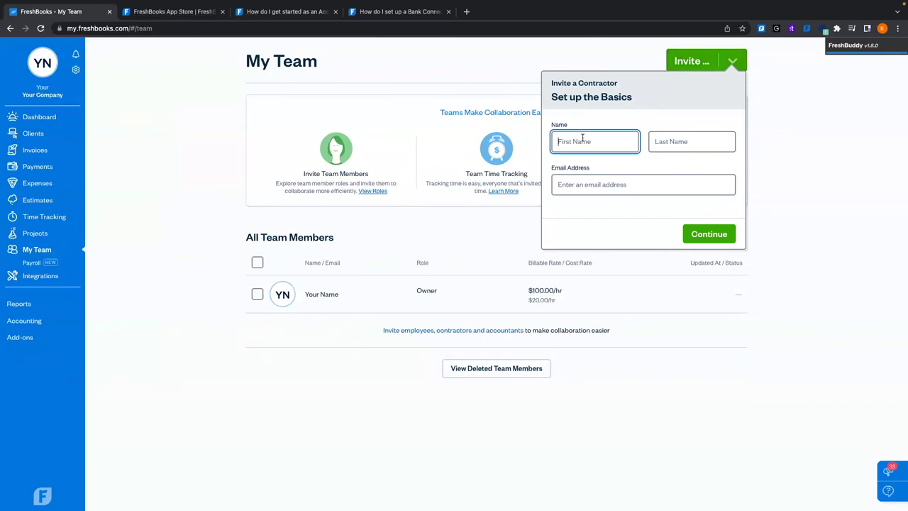
{"action": "type", "text": "Fake"}
{"action": "key", "text": "Tab"}
{"action": "type", "text": "Name"}
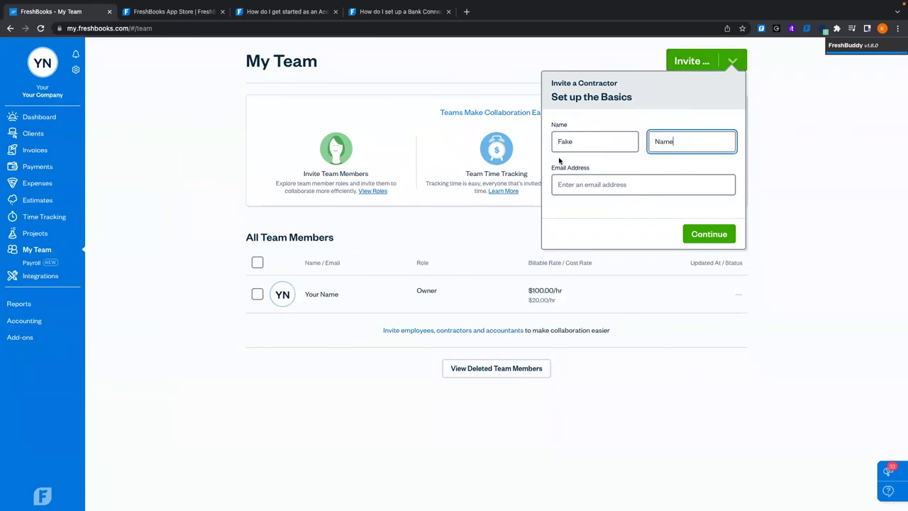
{"action": "left_click", "coordinate": [584, 184]}
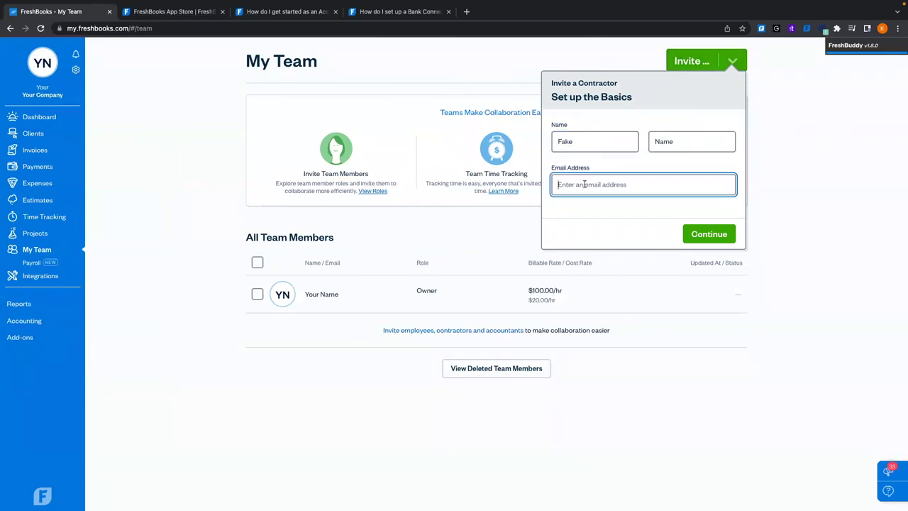
{"action": "type", "text": "fakefake@email.com"}
Continue to the invitation message, send it, then tick and untick the Back Deck project
{"action": "left_click", "coordinate": [709, 233]}
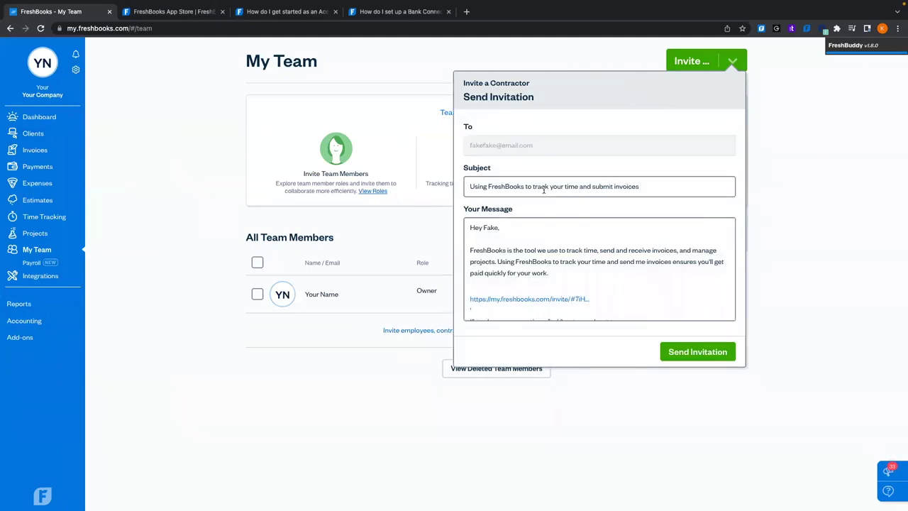
{"action": "scroll", "coordinate": [622, 292], "scroll_direction": "down", "scroll_amount": 3}
{"action": "scroll", "coordinate": [622, 290], "scroll_direction": "up", "scroll_amount": 3}
{"action": "scroll", "coordinate": [564, 298], "scroll_direction": "down", "scroll_amount": 3}
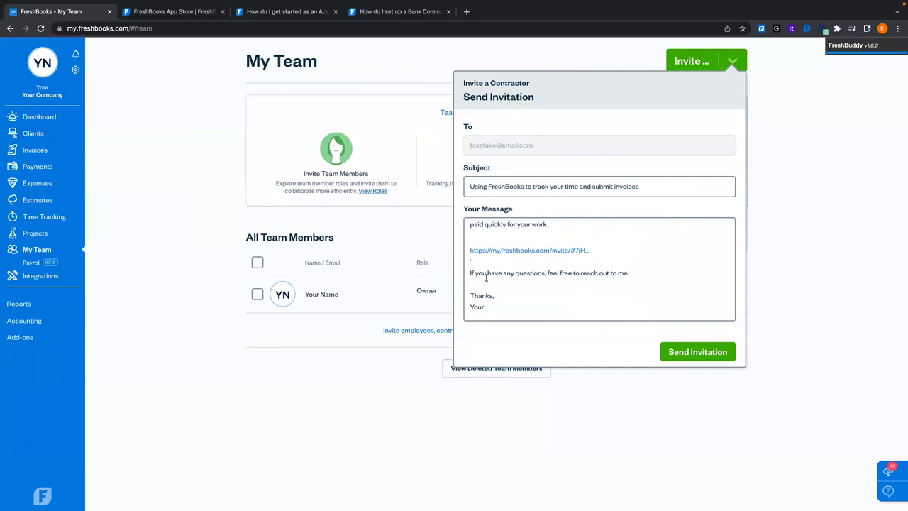
{"action": "scroll", "coordinate": [561, 302], "scroll_direction": "up", "scroll_amount": 3}
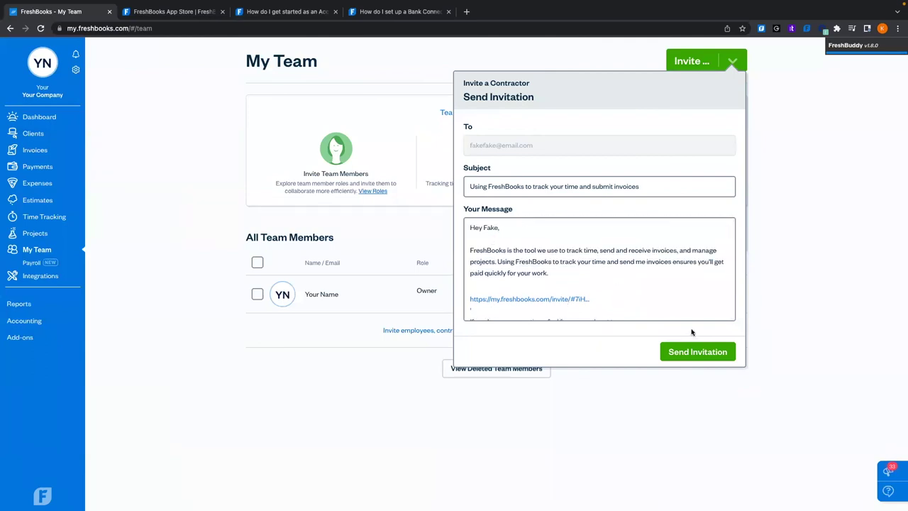
{"action": "left_click", "coordinate": [714, 352]}
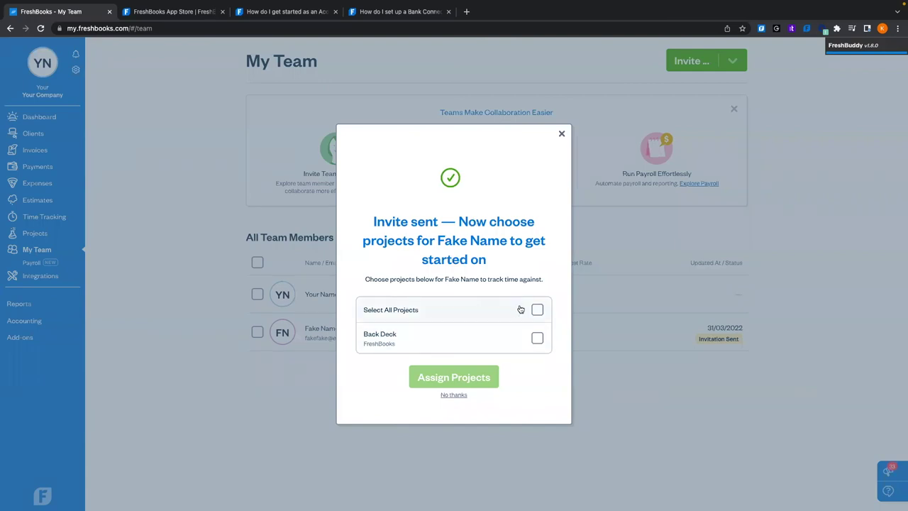
{"action": "left_click", "coordinate": [537, 338]}
{"action": "left_click", "coordinate": [537, 338]}
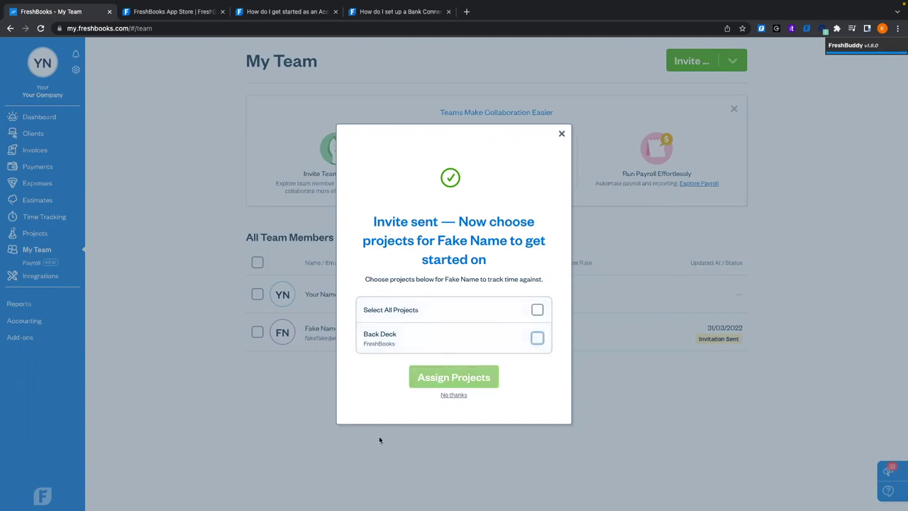
Tick Select All Projects, assign them to the contractor, and open the Back Deck project
{"action": "left_click", "coordinate": [538, 310]}
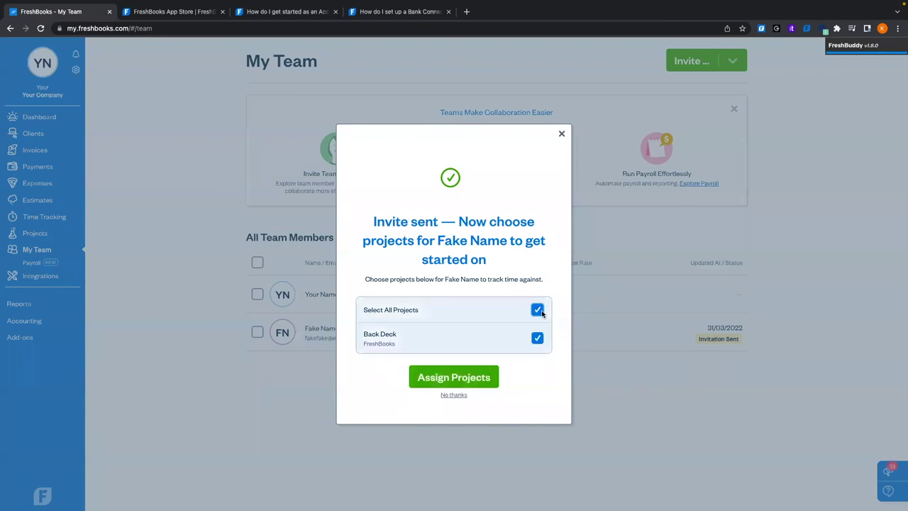
{"action": "left_click", "coordinate": [439, 380]}
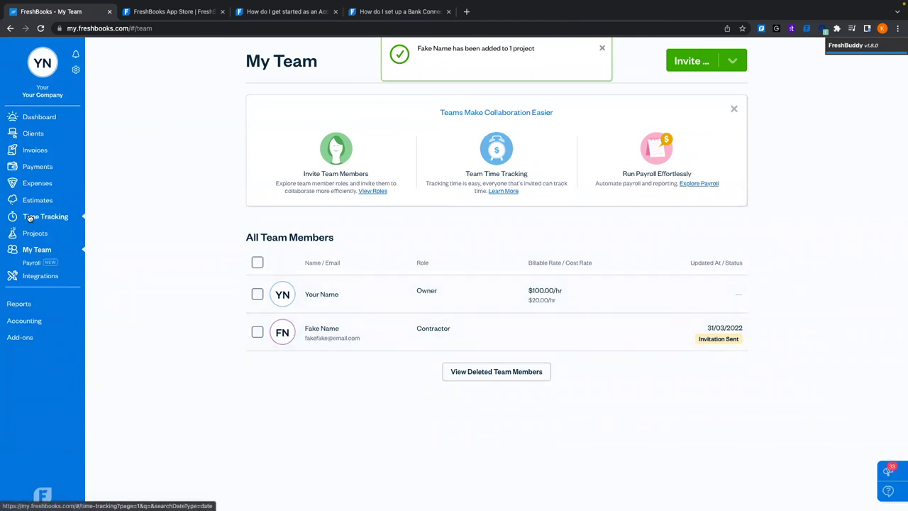
{"action": "left_click", "coordinate": [39, 237]}
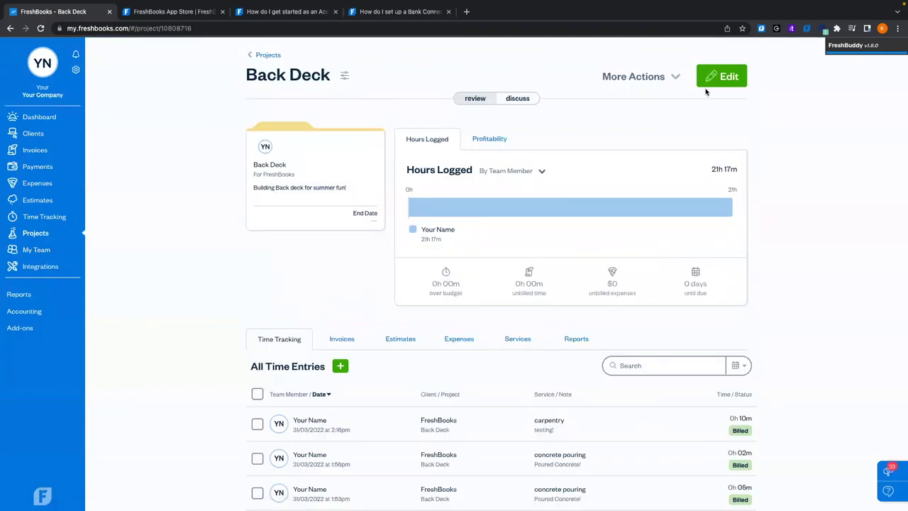
Edit Back Deck, keep the contractor ticked under Team Members, update the team and save
{"action": "left_click", "coordinate": [715, 78]}
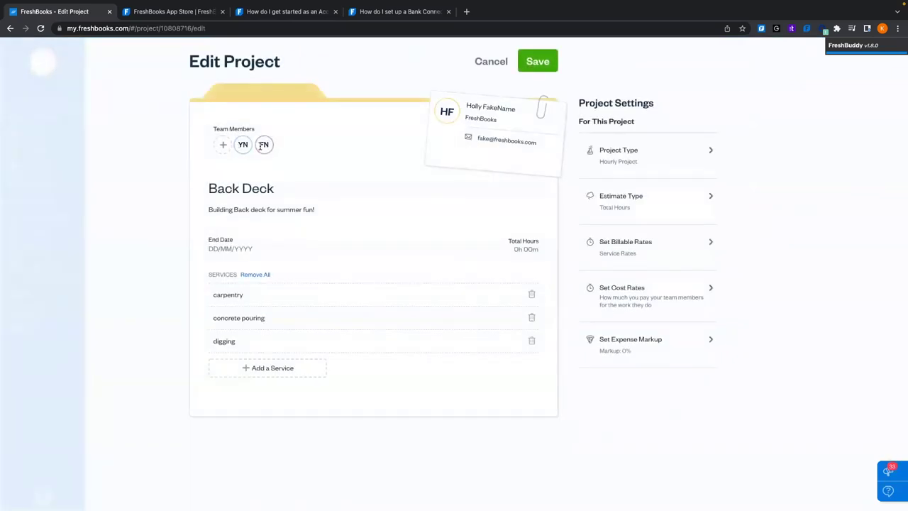
{"action": "left_click", "coordinate": [221, 145]}
{"action": "left_click", "coordinate": [236, 272]}
{"action": "left_click", "coordinate": [235, 272]}
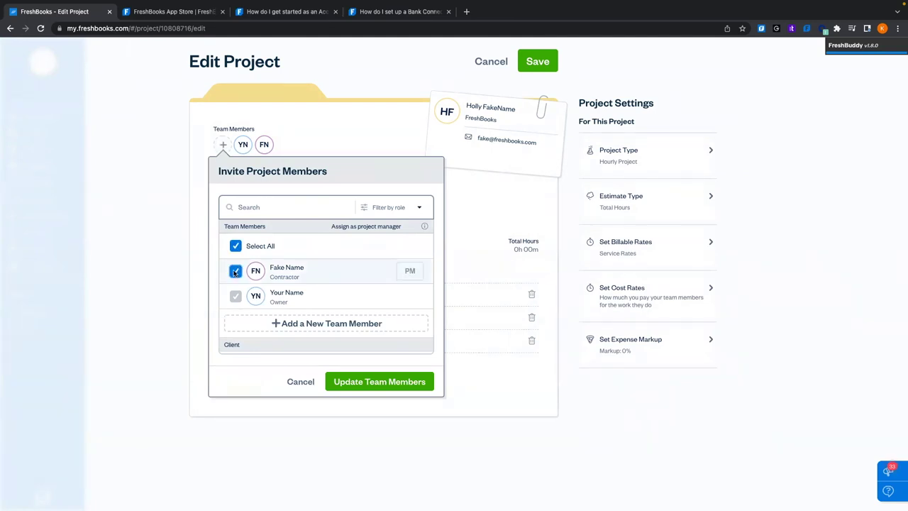
{"action": "left_click", "coordinate": [381, 381]}
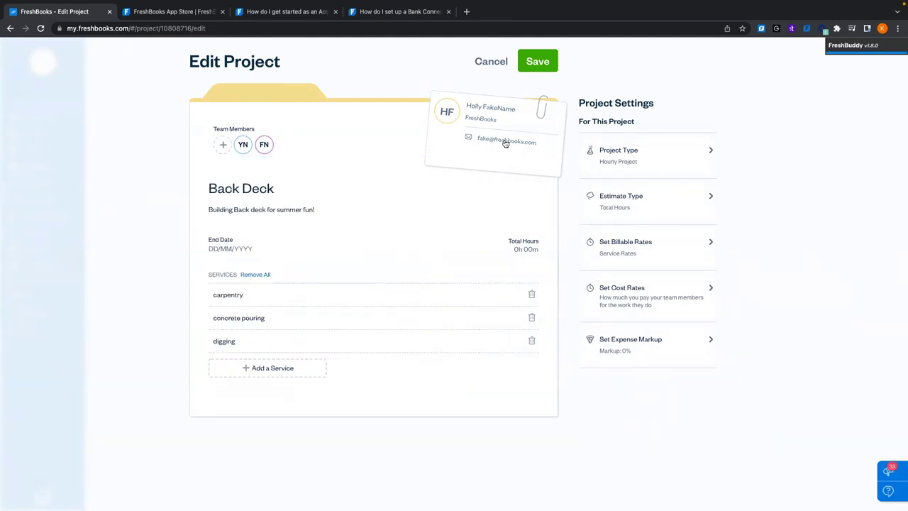
{"action": "left_click", "coordinate": [543, 66]}
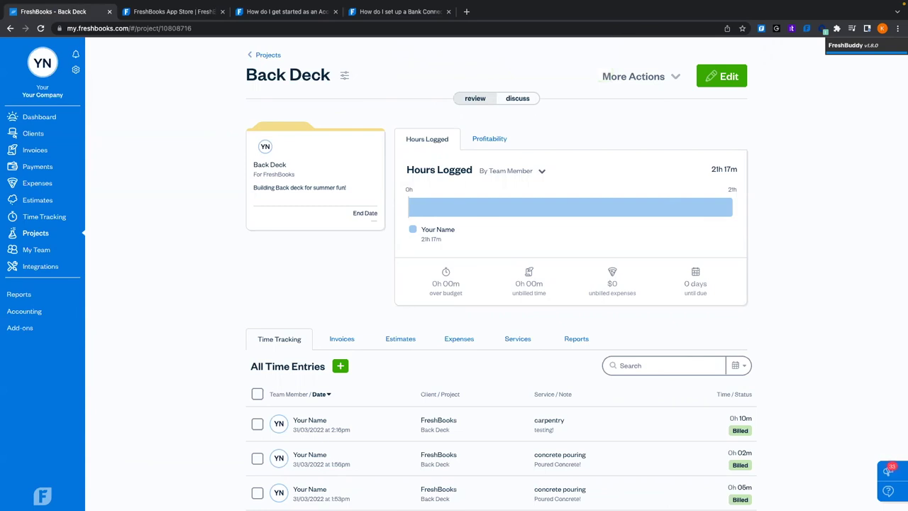
{"action": "left_click", "coordinate": [16, 296]}
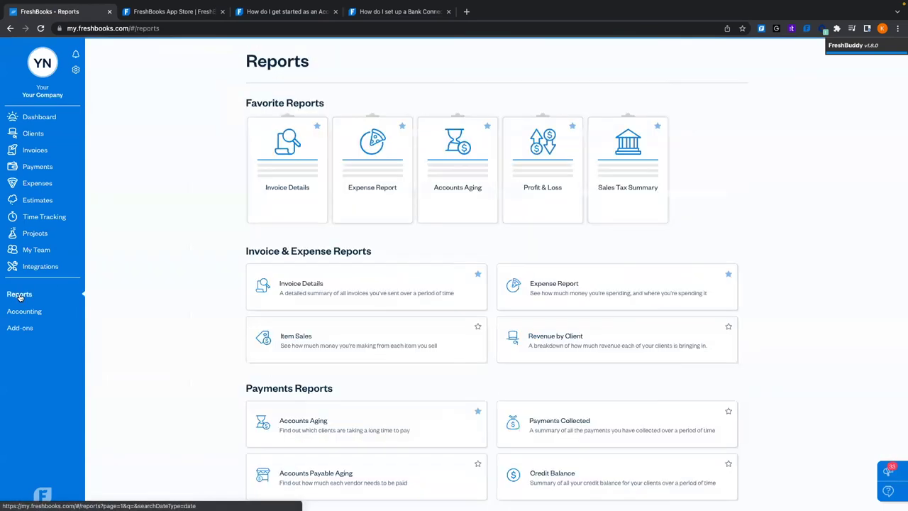
{"action": "left_click_drag", "start_coordinate": [231, 93], "coordinate": [721, 201]}
{"action": "left_click", "coordinate": [722, 201]}
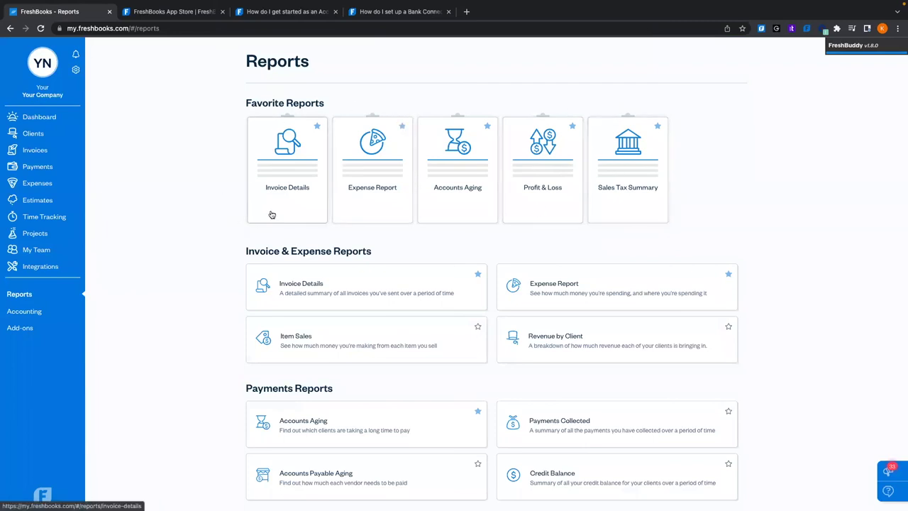
{"action": "scroll", "coordinate": [242, 279], "scroll_direction": "down", "scroll_amount": 6}
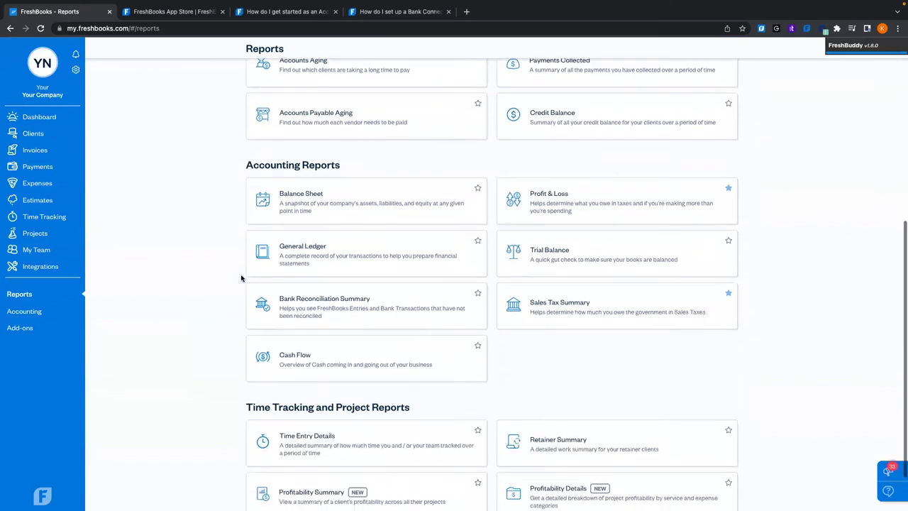
{"action": "scroll", "coordinate": [241, 278], "scroll_direction": "up", "scroll_amount": 8}
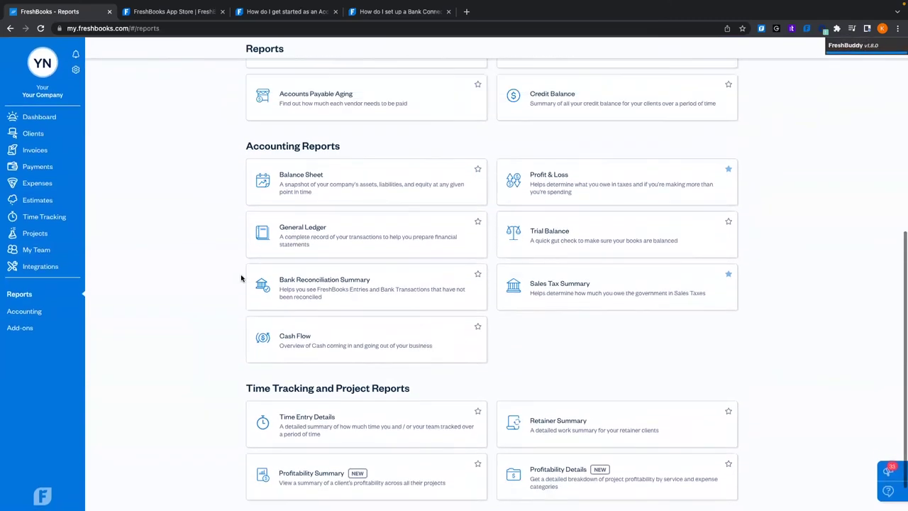
Open the Accounting overview page and scroll through it
{"action": "left_click", "coordinate": [42, 313]}
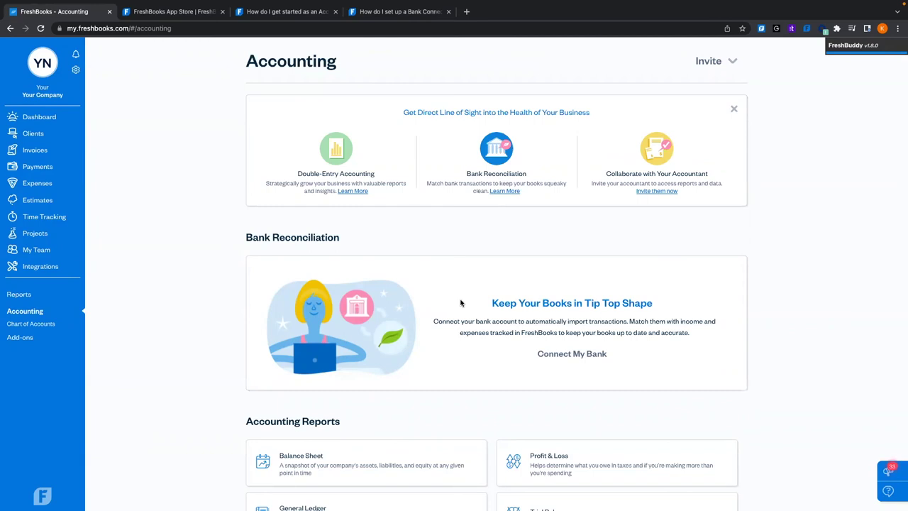
{"action": "scroll", "coordinate": [460, 303], "scroll_direction": "down", "scroll_amount": 4}
{"action": "scroll", "coordinate": [457, 300], "scroll_direction": "up", "scroll_amount": 1}
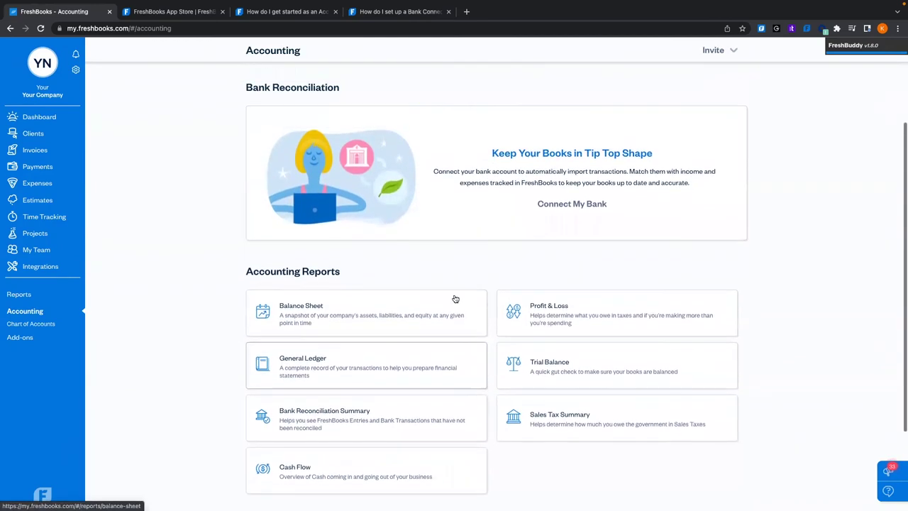
{"action": "scroll", "coordinate": [474, 189], "scroll_direction": "down", "scroll_amount": 3}
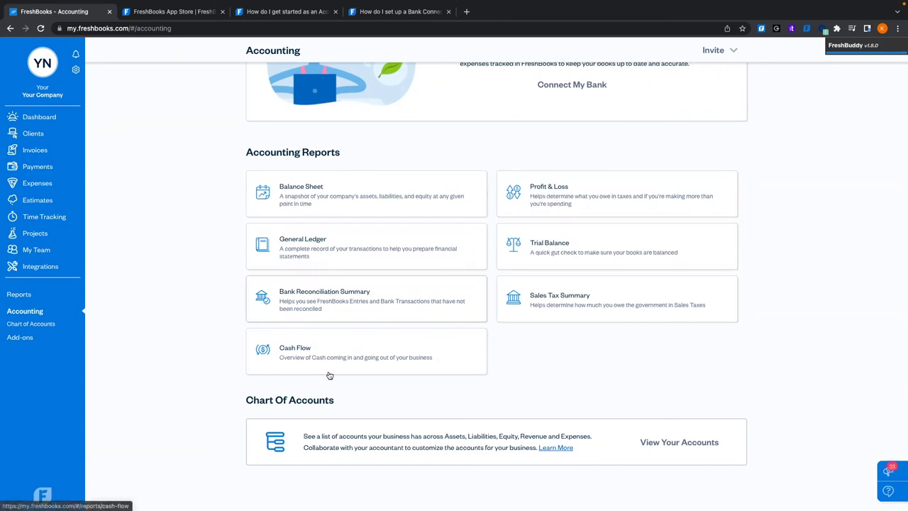
Browse the full Chart of Accounts, return to Accounting, and open Add-Ons & Services
{"action": "left_click", "coordinate": [679, 442]}
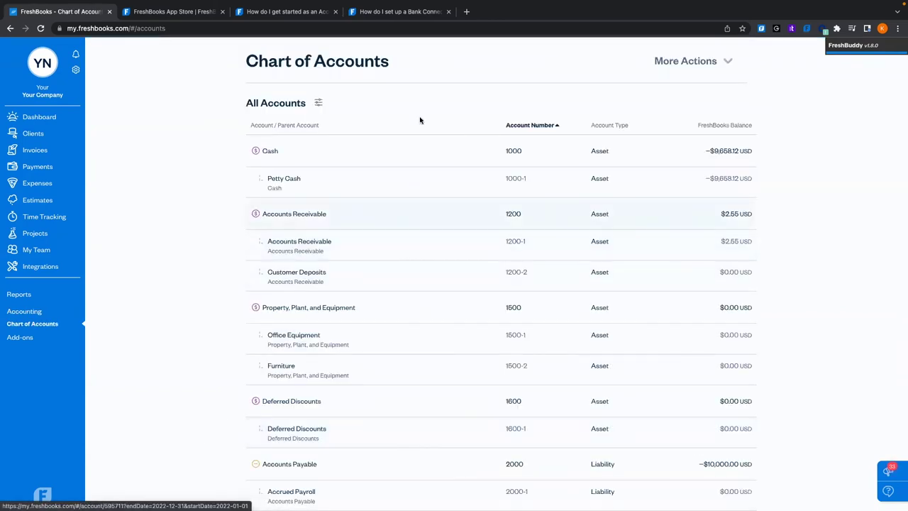
{"action": "scroll", "coordinate": [421, 271], "scroll_direction": "down", "scroll_amount": 15}
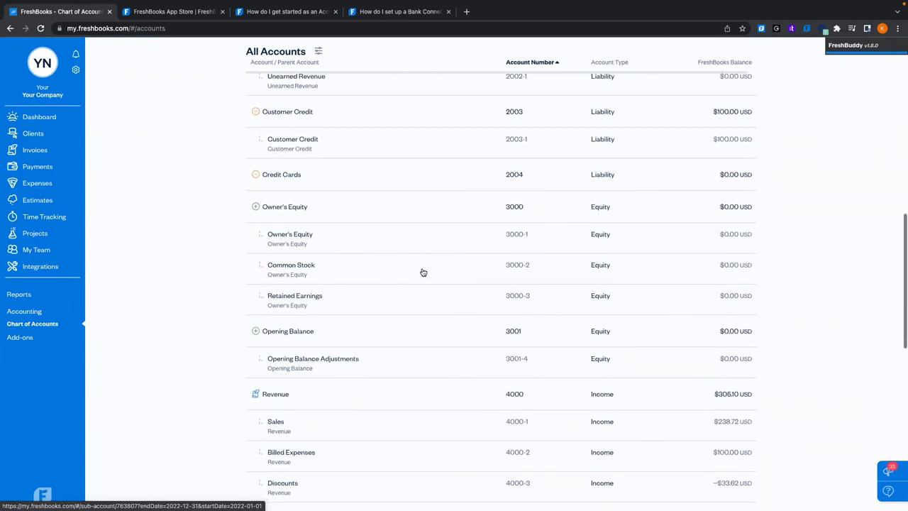
{"action": "scroll", "coordinate": [423, 273], "scroll_direction": "down", "scroll_amount": 3}
{"action": "scroll", "coordinate": [423, 272], "scroll_direction": "up", "scroll_amount": 20}
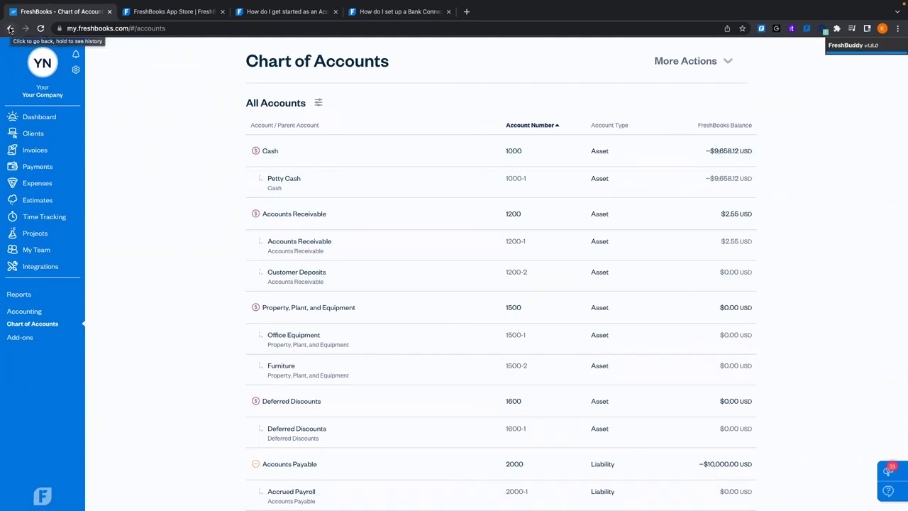
{"action": "left_click", "coordinate": [31, 309]}
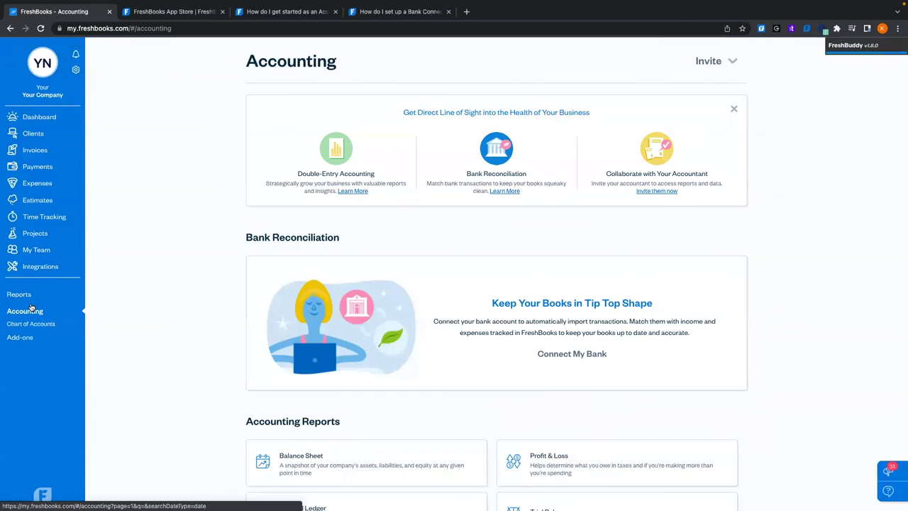
{"action": "scroll", "coordinate": [121, 333], "scroll_direction": "down", "scroll_amount": 1}
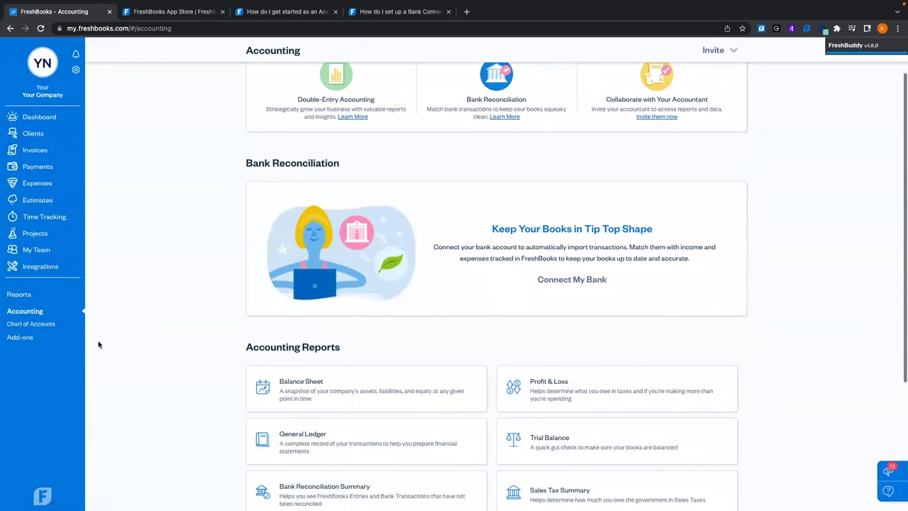
{"action": "left_click", "coordinate": [26, 339]}
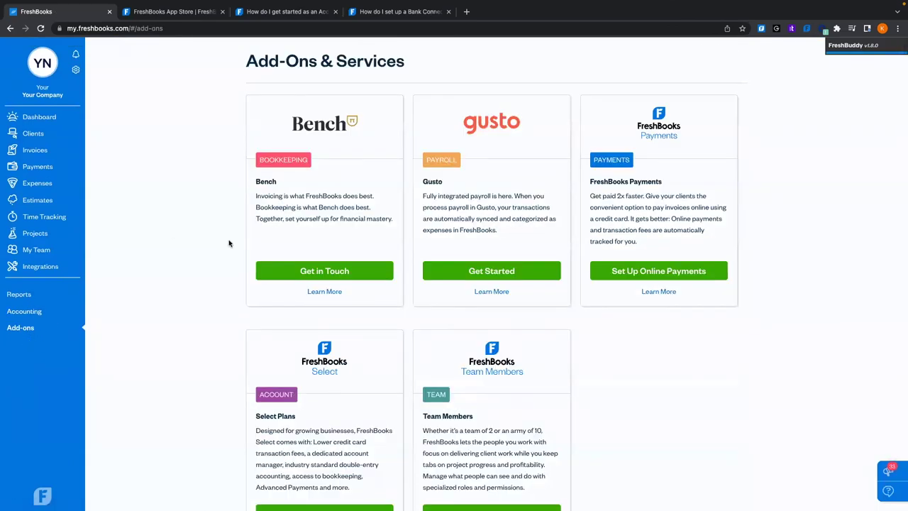
Scroll through the Bench, Gusto, FreshBooks Payments, Select Plans and Team Members add-on cards
{"action": "scroll", "coordinate": [229, 243], "scroll_direction": "down", "scroll_amount": 1}
{"action": "scroll", "coordinate": [228, 243], "scroll_direction": "down", "scroll_amount": 1}
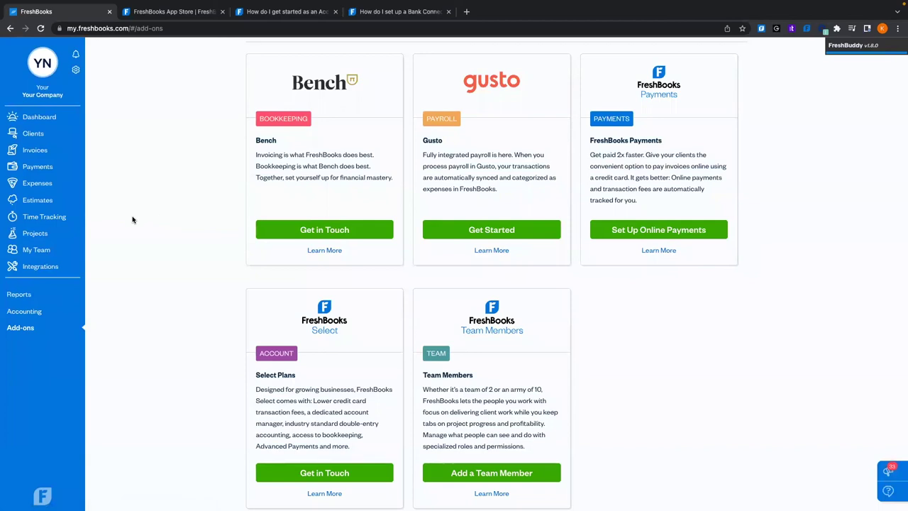
{"action": "scroll", "coordinate": [73, 153], "scroll_direction": "up", "scroll_amount": 2}
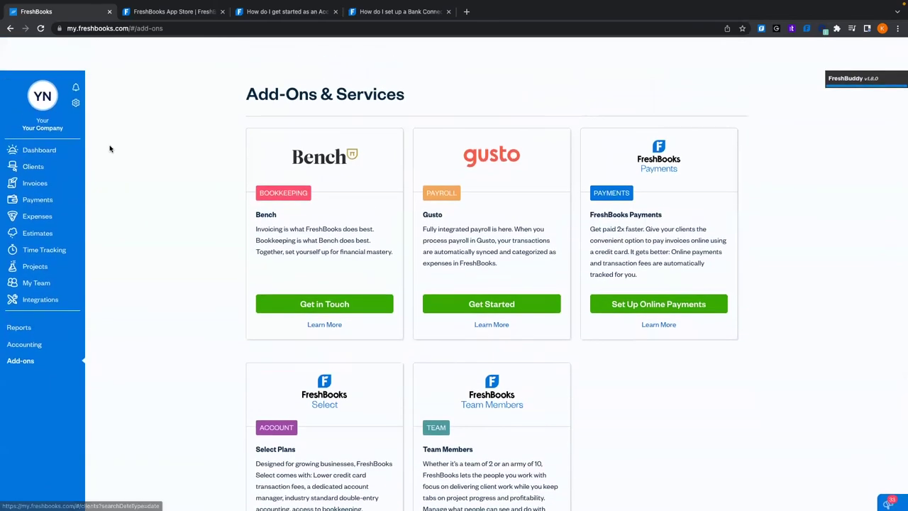
{"action": "scroll", "coordinate": [71, 164], "scroll_direction": "up", "scroll_amount": 2}
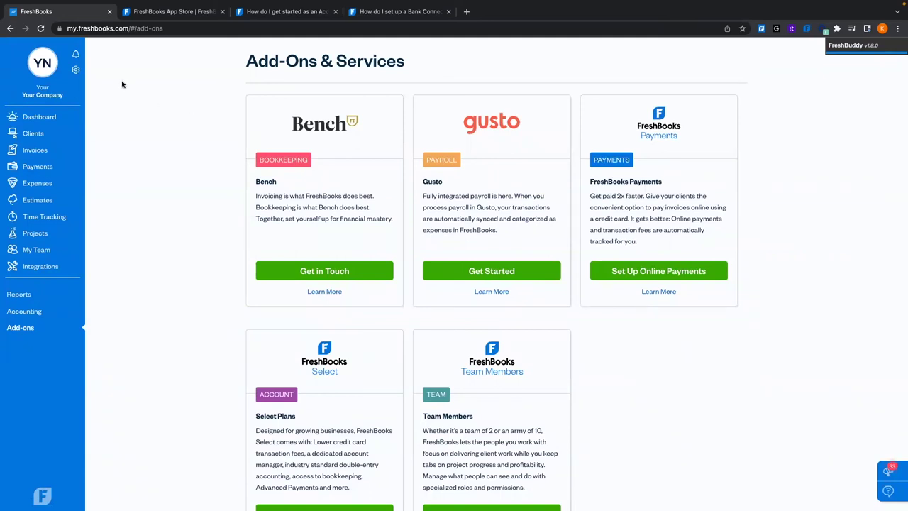
Open Help from the gear menu, visit the support site's home page, then return to FreshBooks
{"action": "left_click", "coordinate": [76, 71]}
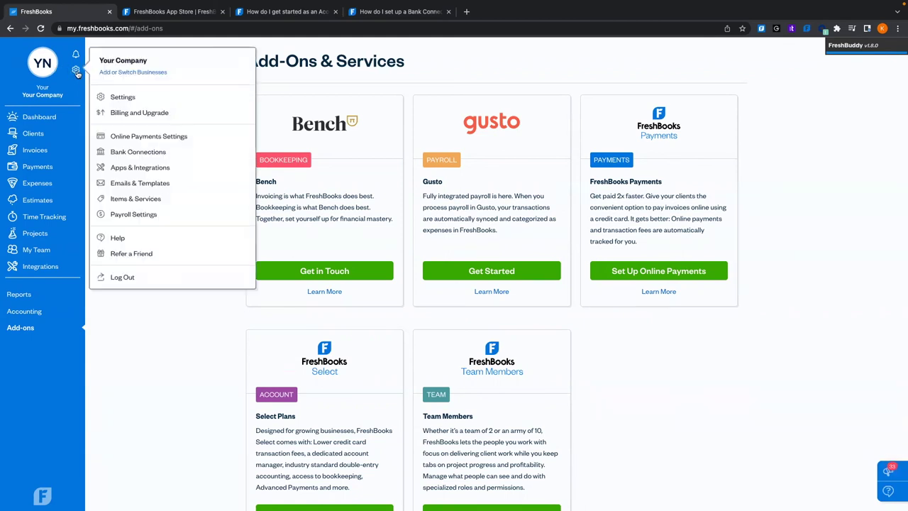
{"action": "left_click", "coordinate": [118, 238]}
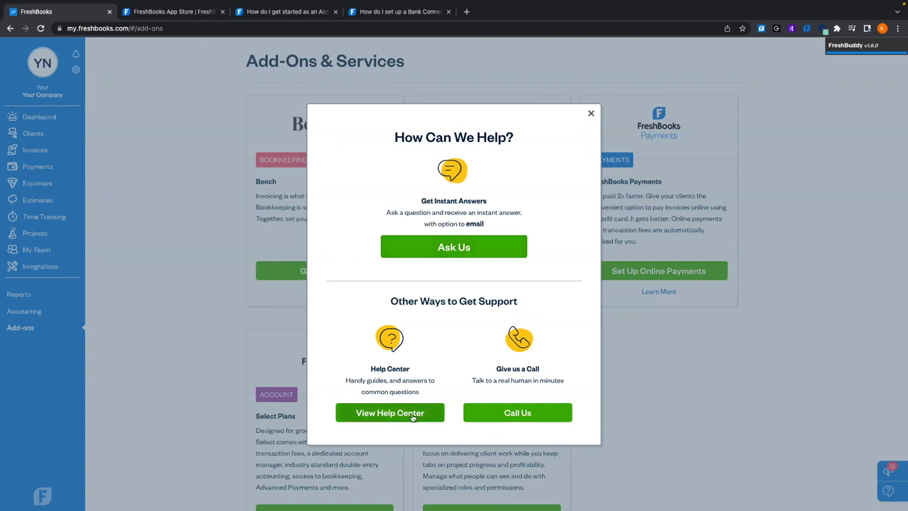
{"action": "left_click", "coordinate": [284, 11]}
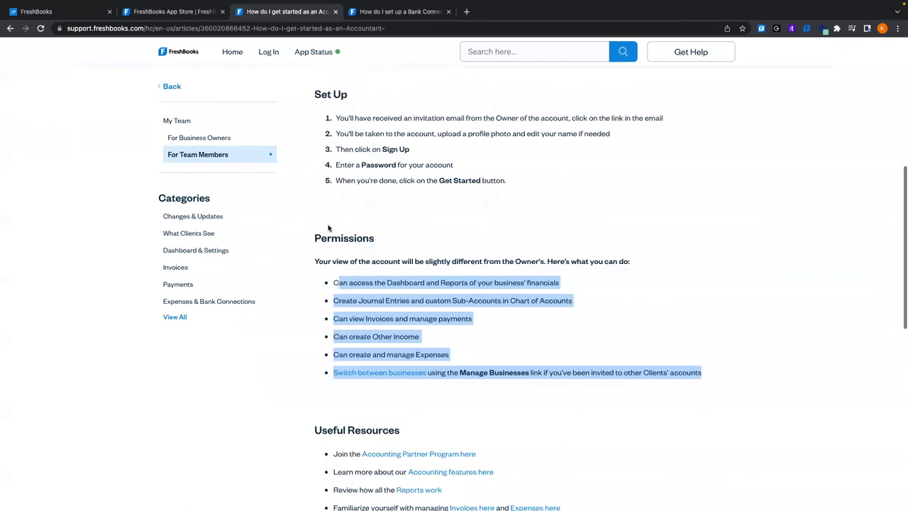
{"action": "left_click", "coordinate": [261, 57]}
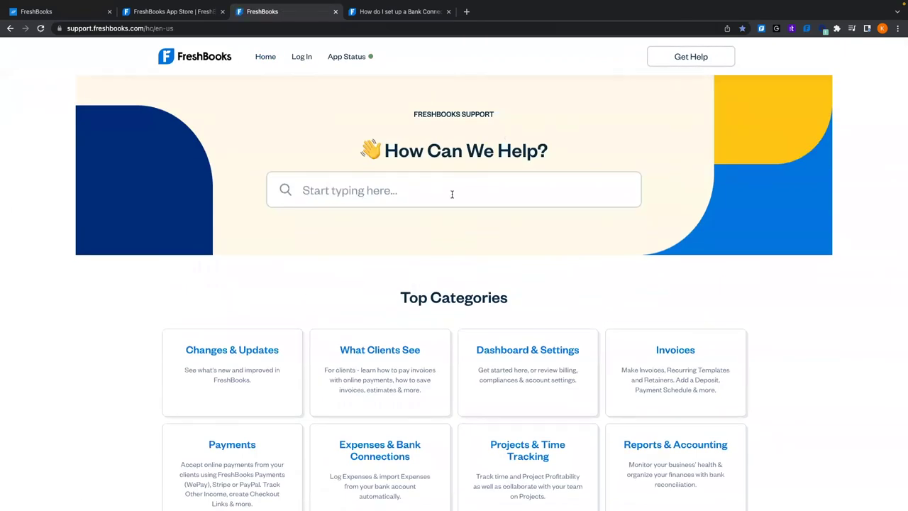
{"action": "left_click", "coordinate": [74, 15]}
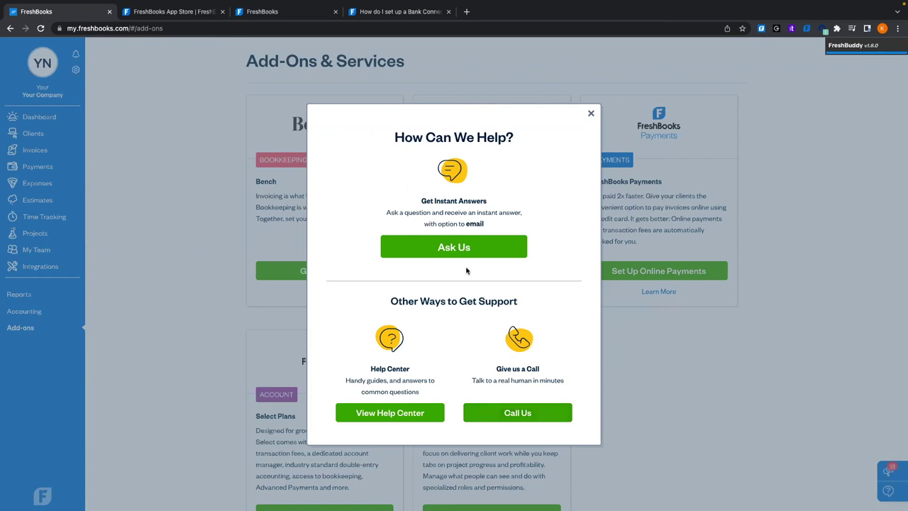
Show the Call Us phone details, select the support number, then reopen them via gear > Help
{"action": "left_click", "coordinate": [539, 416]}
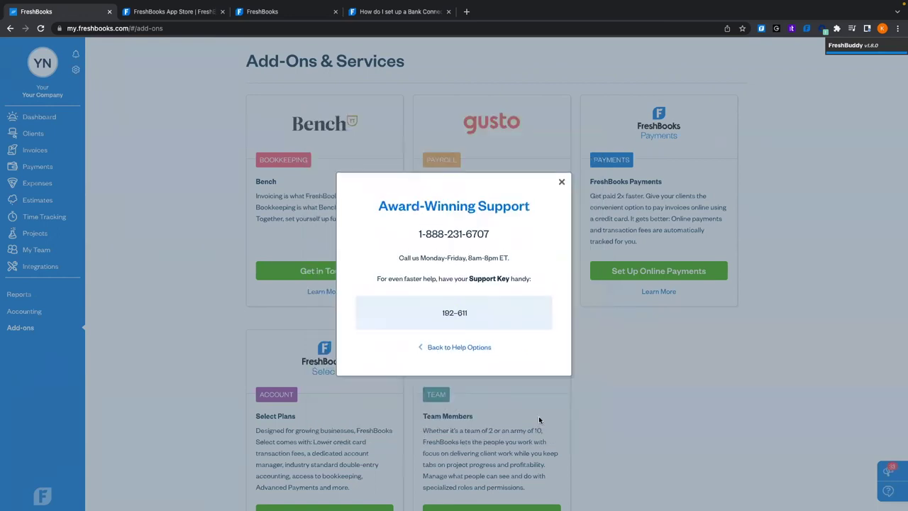
{"action": "left_click_drag", "start_coordinate": [418, 233], "coordinate": [501, 243]}
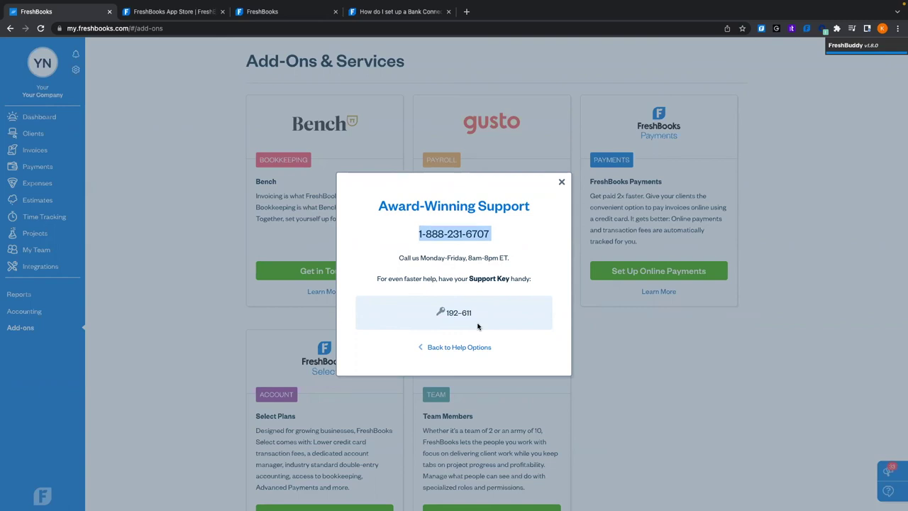
{"action": "left_click", "coordinate": [562, 182]}
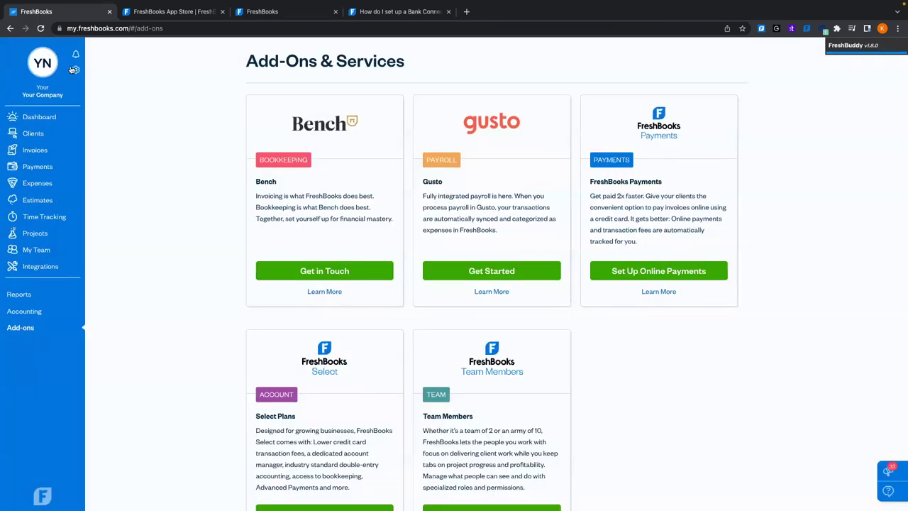
{"action": "left_click", "coordinate": [42, 66]}
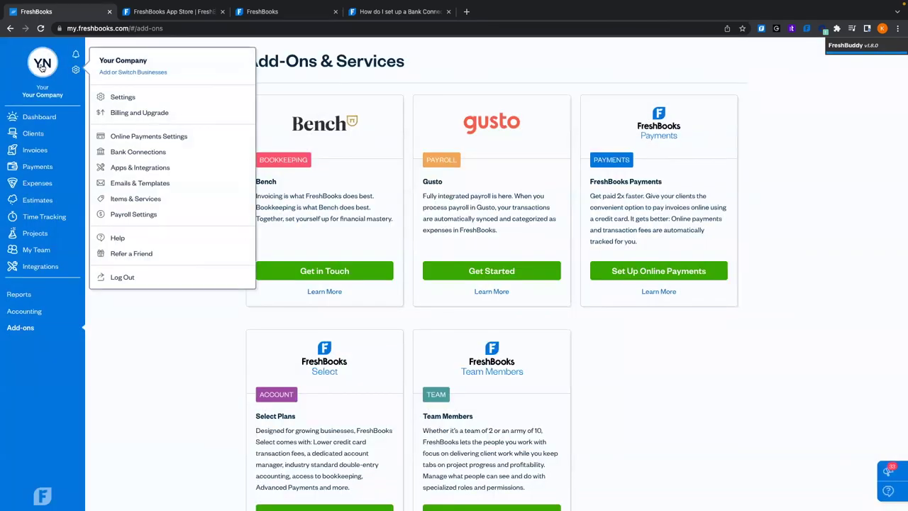
{"action": "left_click", "coordinate": [130, 244]}
{"action": "left_click", "coordinate": [469, 410]}
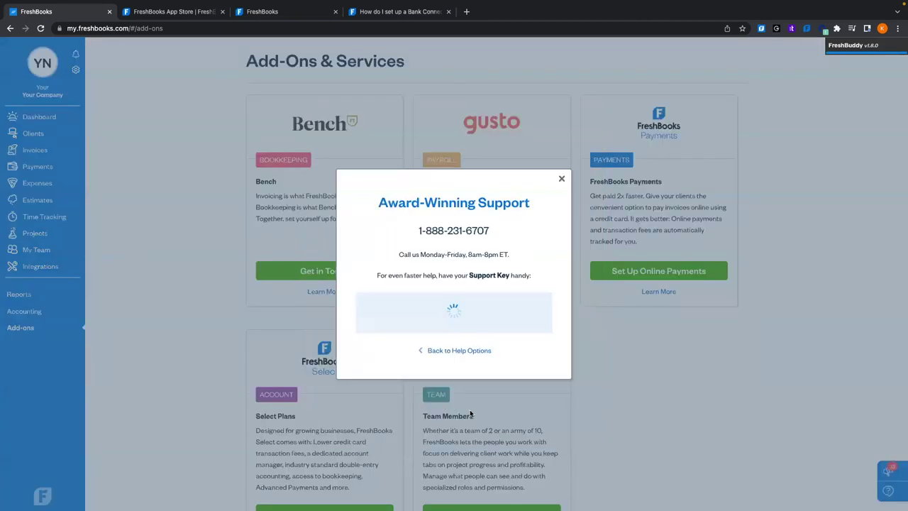